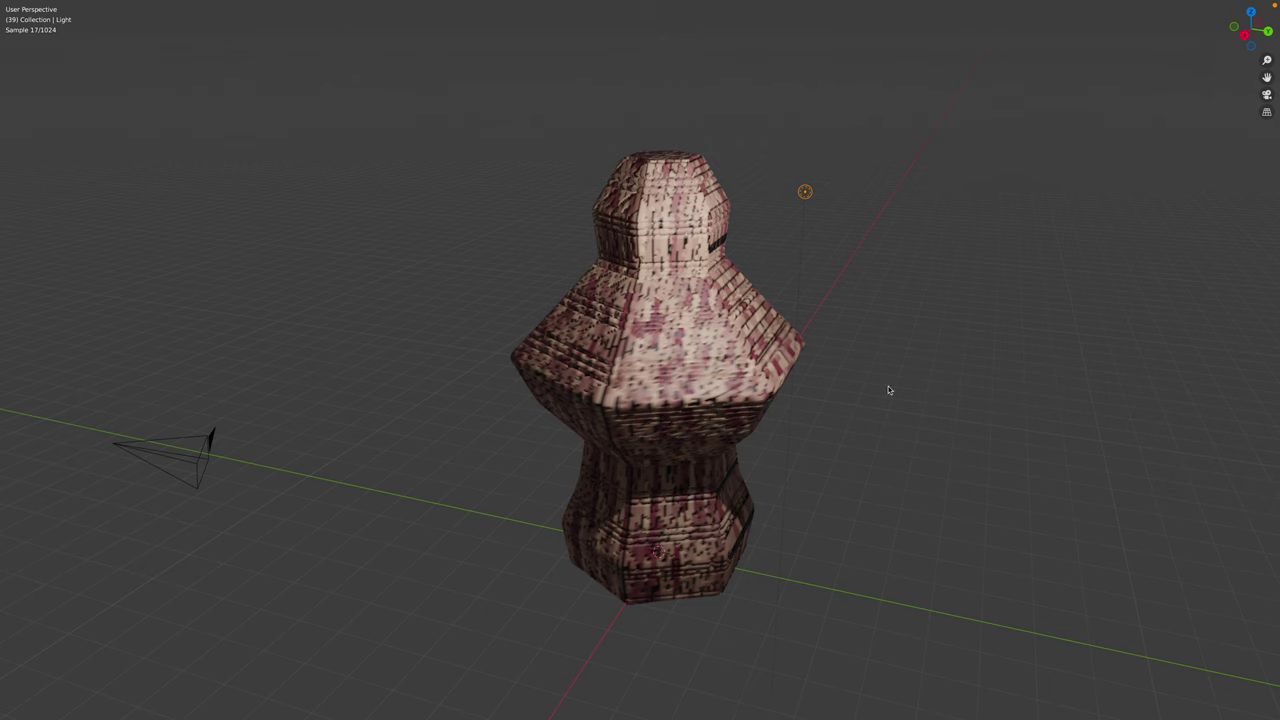
# - Move the light to about X 2.88 m, Y 4.65 m, Z 10.03 m above the tower
pyautogui.moveTo(903, 369)
pyautogui.mouseDown(button='middle')
pyautogui.moveTo(814, 357)
pyautogui.moveTo(907, 362)
pyautogui.mouseUp(button='middle')
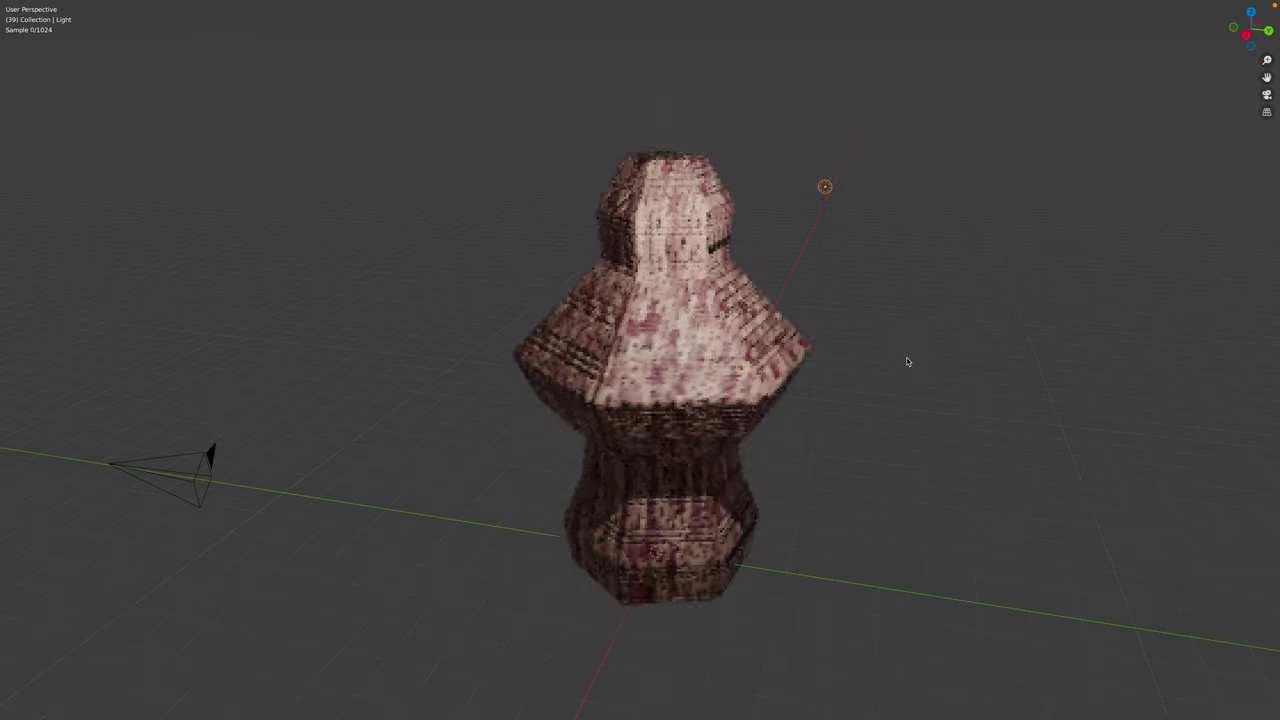
pyautogui.press('g')
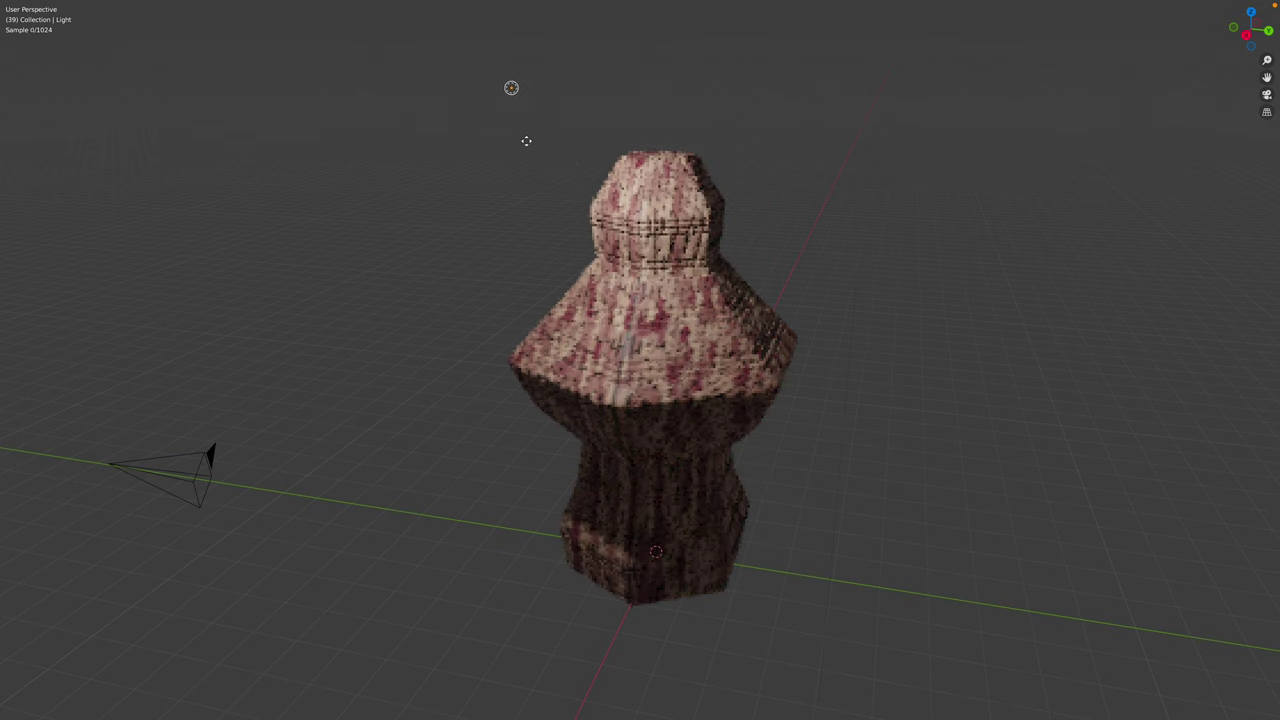
pyautogui.click(929, 174)
pyautogui.moveTo(776, 246); pyautogui.dragTo(820, 249, button='middle')
# - Restore the full workspace layout, switch the 3D view to solid shading and return the timeline to frame 1
pyautogui.press('space')
pyautogui.hotkey('ctrl', 'space')
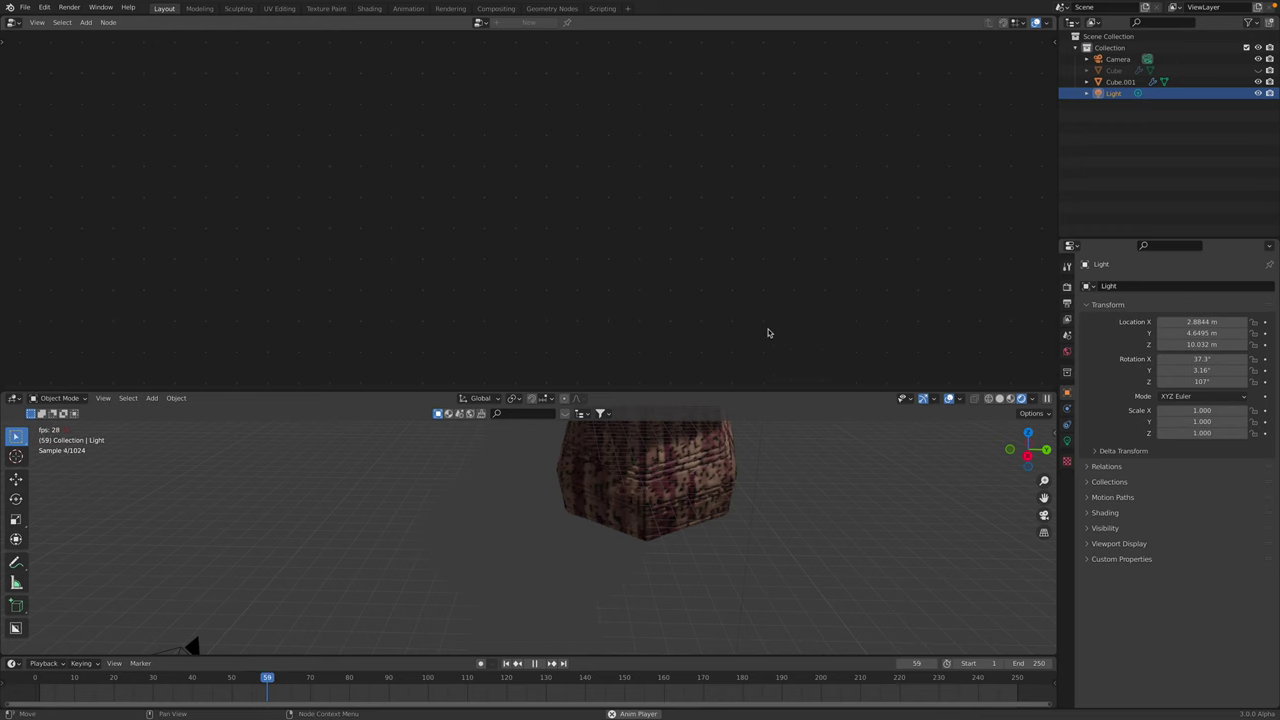
pyautogui.moveTo(930, 465); pyautogui.dragTo(894, 463, button='middle')
pyautogui.click(998, 399)
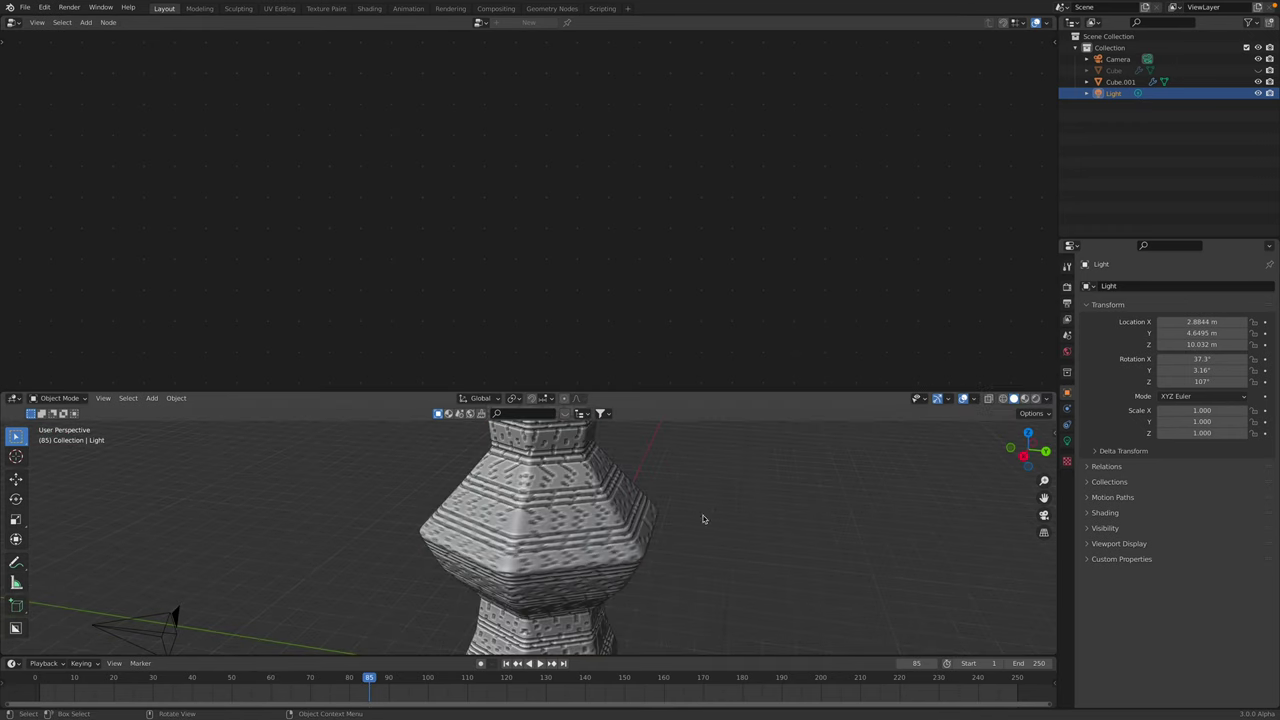
pyautogui.click(506, 663)
# - Select the tower to show its STUPA node tree and resize the node editor and 3D view so both are readable
pyautogui.click(570, 545)
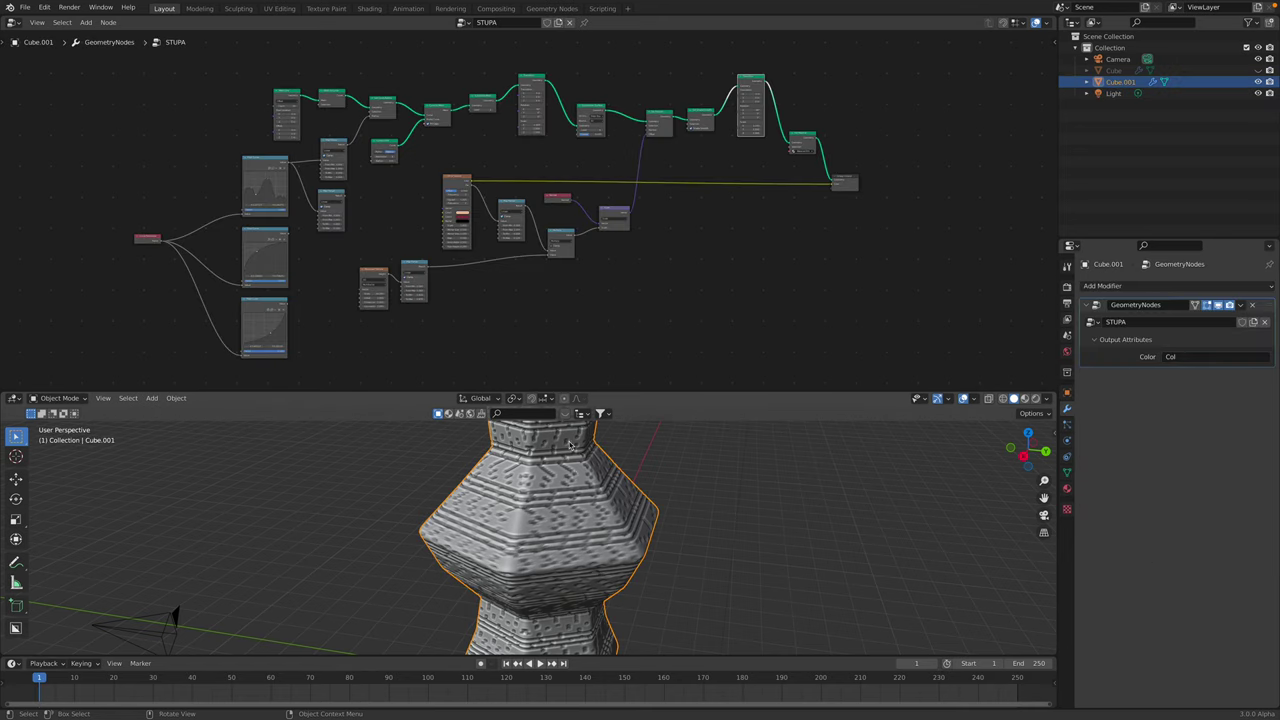
pyautogui.scroll(-3, 574, 249)
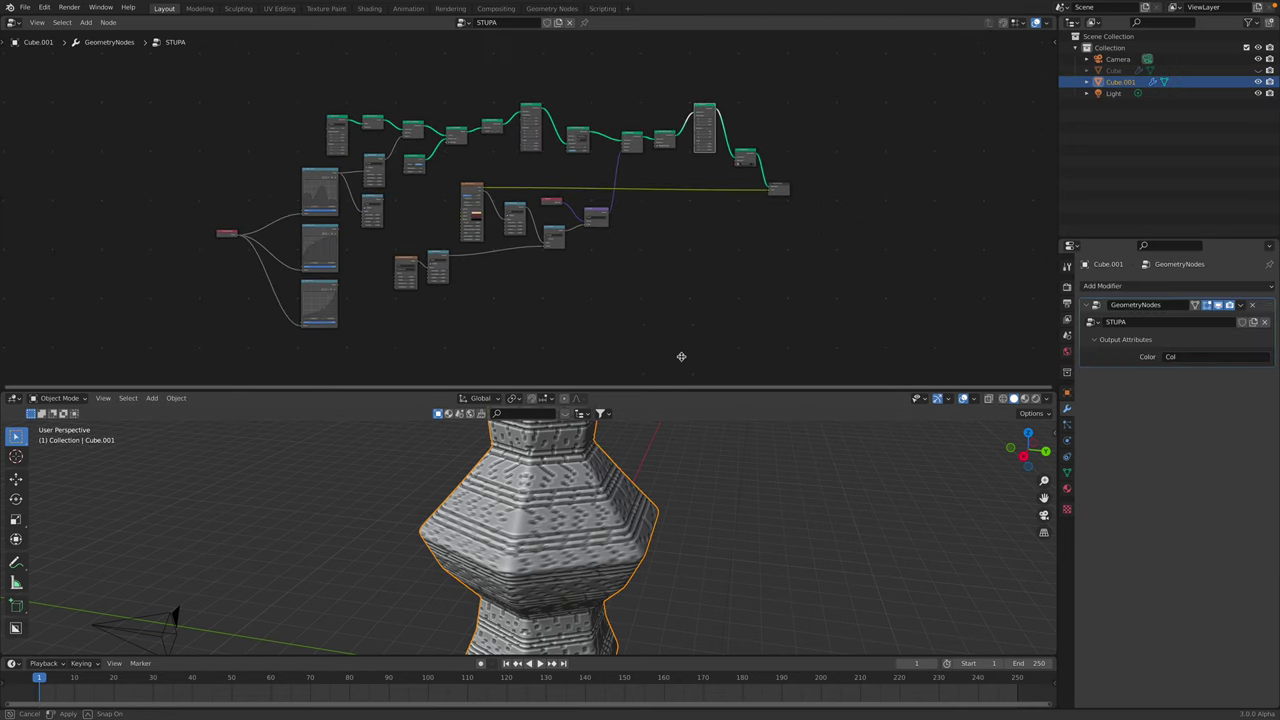
pyautogui.moveTo(681, 357); pyautogui.dragTo(678, 302)
pyautogui.scroll(2, 649, 414)
pyautogui.moveTo(645, 420); pyautogui.dragTo(640, 378, button='middle')
pyautogui.keyDown('shift'); pyautogui.moveTo(632, 390); pyautogui.dragTo(600, 482, button='middle'); pyautogui.keyUp('shift')
pyautogui.scroll(-5, 610, 495)
pyautogui.scroll(1, 589, 263)
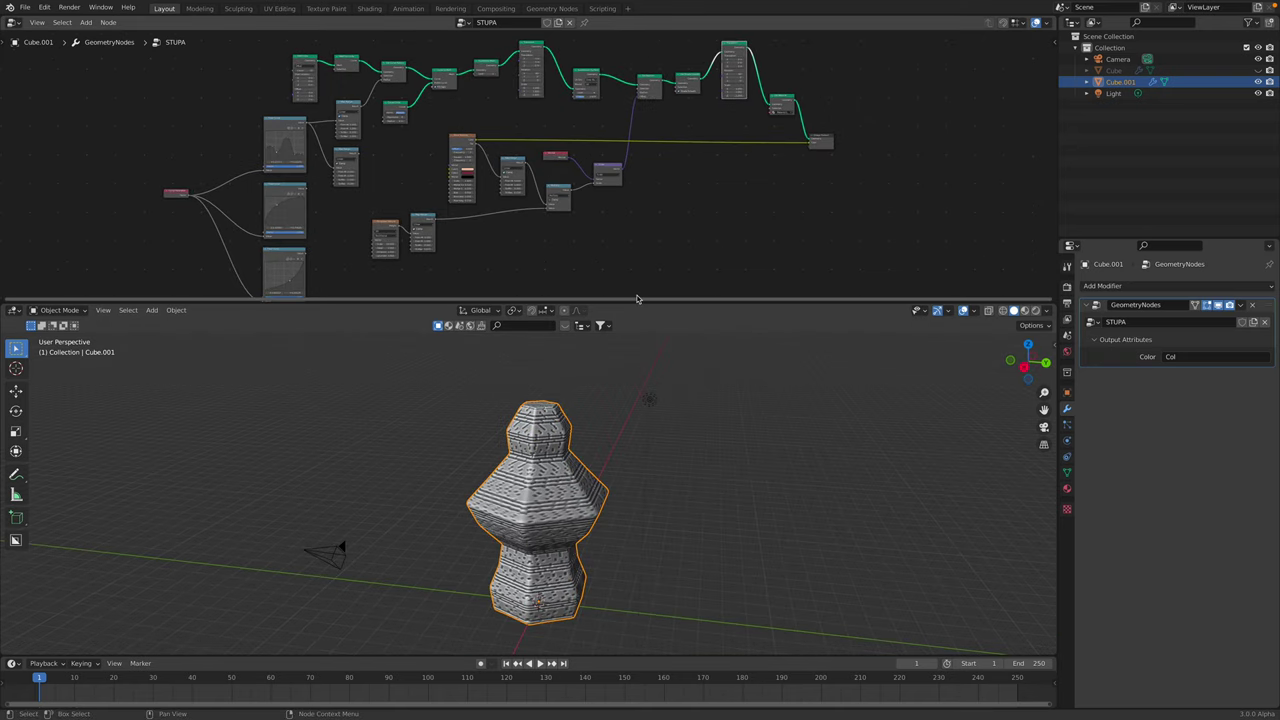
pyautogui.moveTo(637, 298); pyautogui.dragTo(634, 368)
# - Rearrange the Mesh Line and Mesh to Curve nodes at the start of the STUPA node chain
pyautogui.scroll(2, 573, 217)
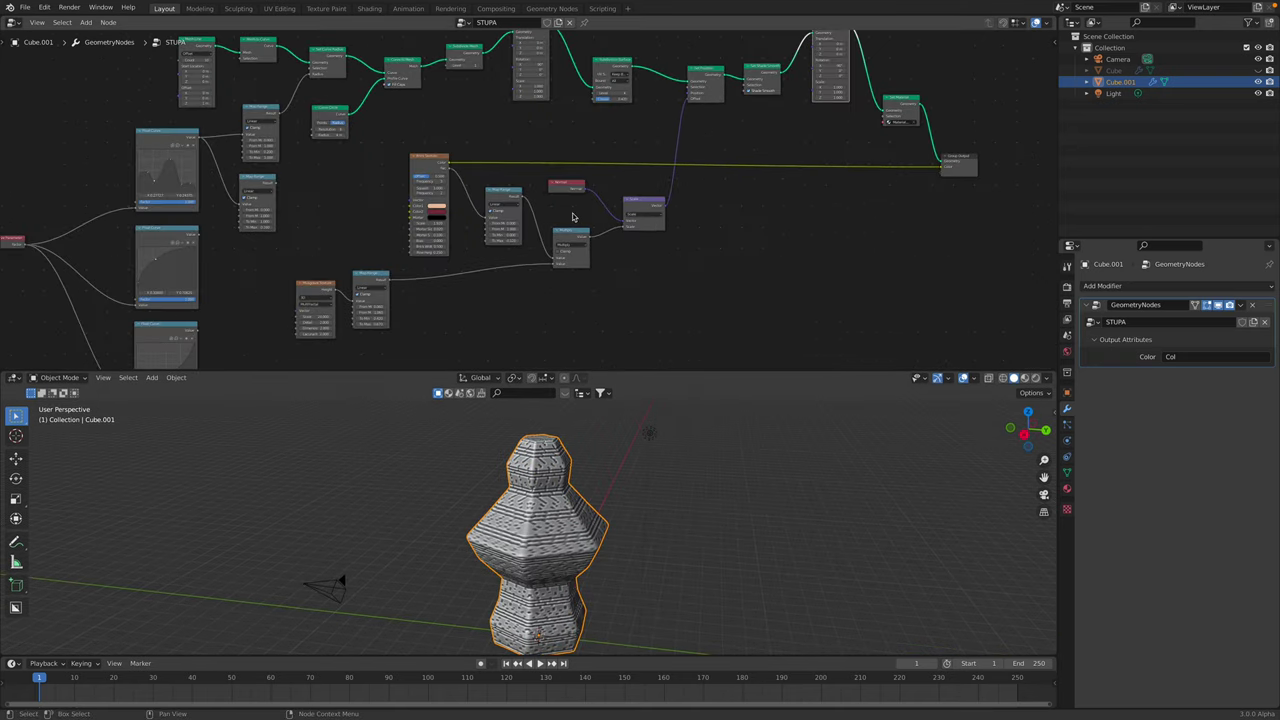
pyautogui.scroll(5, 573, 217)
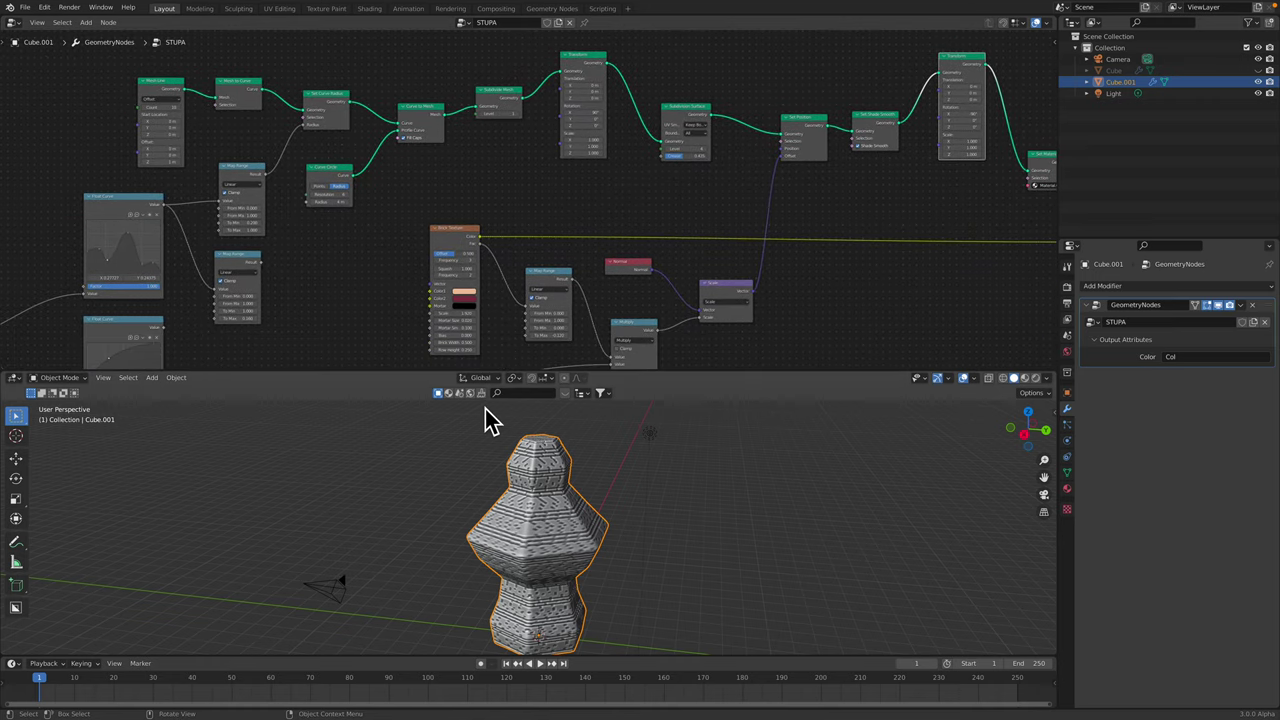
pyautogui.moveTo(380, 159); pyautogui.dragTo(400, 234, button='middle')
pyautogui.scroll(3, 331, 211)
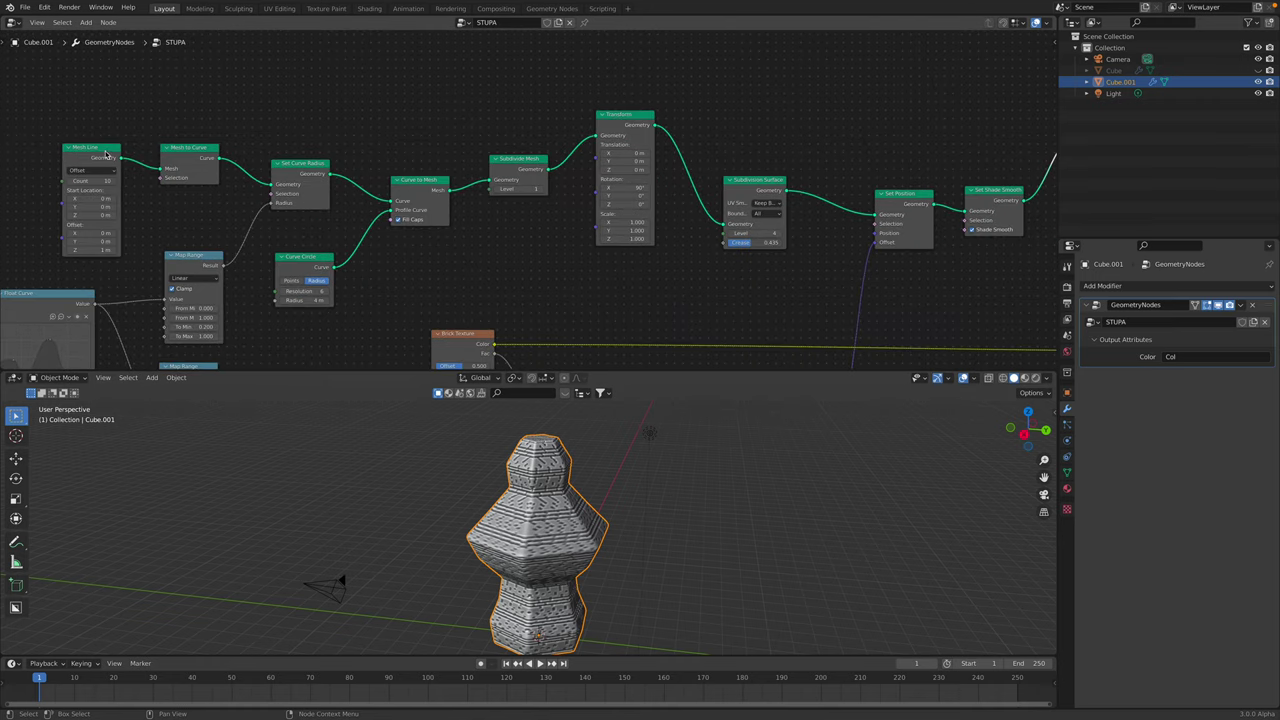
pyautogui.click(108, 154)
pyautogui.moveTo(220, 154); pyautogui.dragTo(438, 137, button='middle')
pyautogui.moveTo(304, 131); pyautogui.dragTo(264, 99)
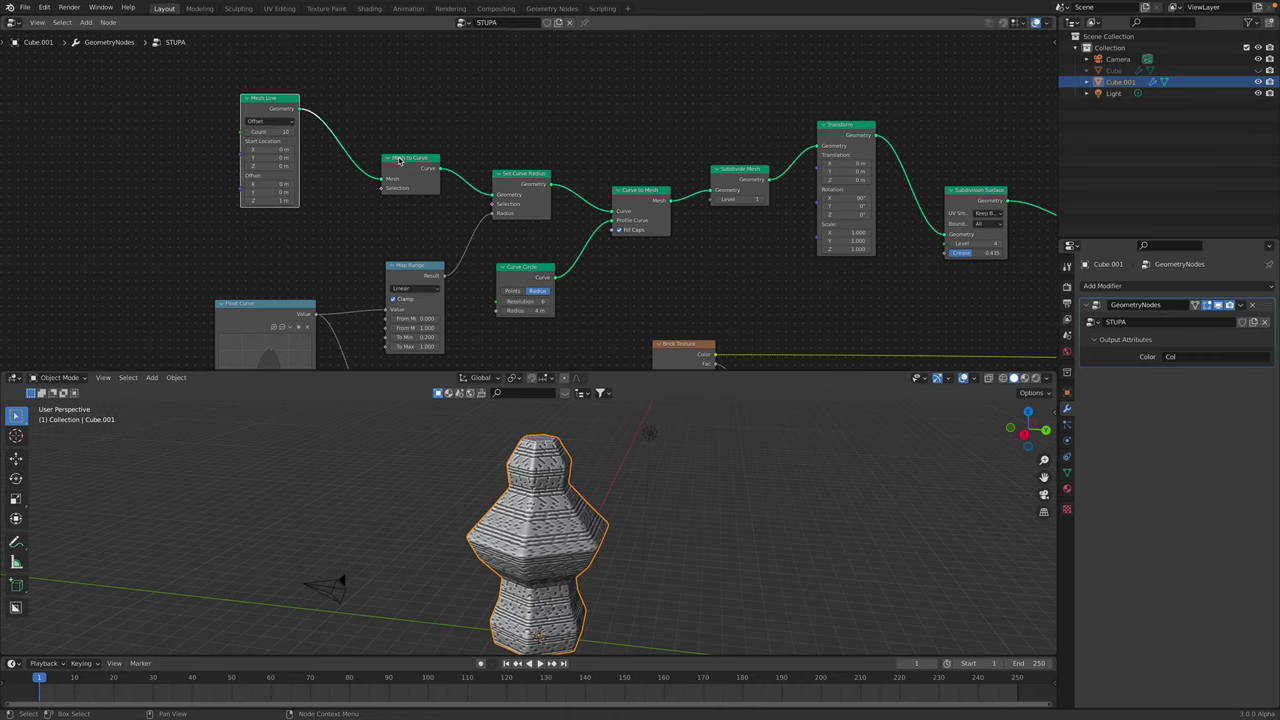
pyautogui.moveTo(400, 158); pyautogui.dragTo(379, 131)
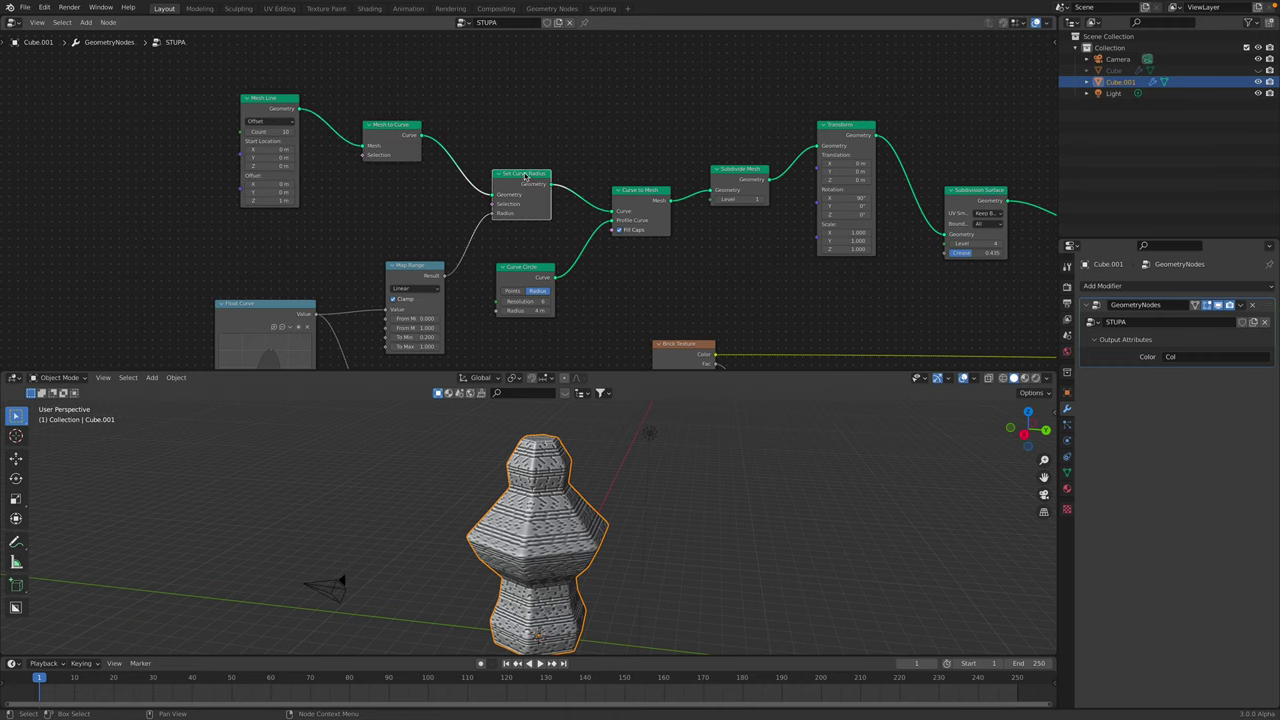
pyautogui.moveTo(268, 98); pyautogui.dragTo(314, 94)
pyautogui.moveTo(405, 125); pyautogui.dragTo(423, 133)
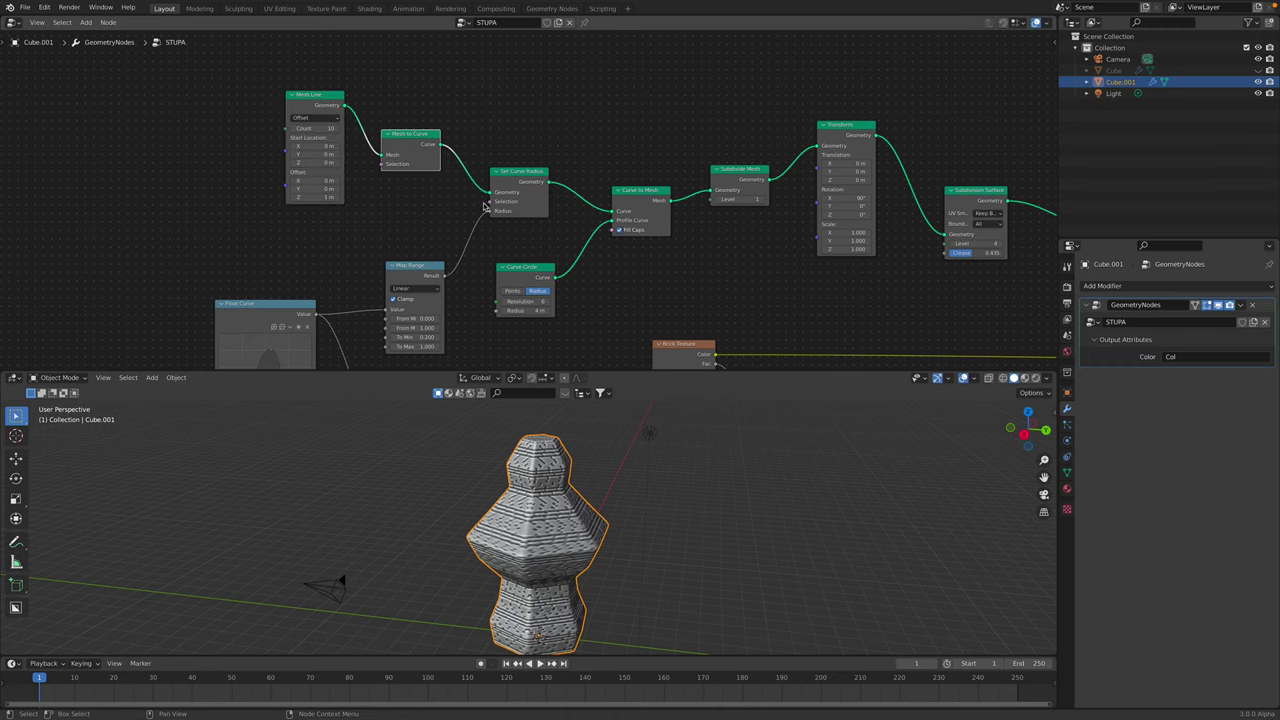
# - Raise the Mesh to Curve node and the two Map Range nodes closer to the Set Curve Radius node
pyautogui.moveTo(518, 190); pyautogui.dragTo(564, 149, button='middle')
pyautogui.scroll(2, 567, 193)
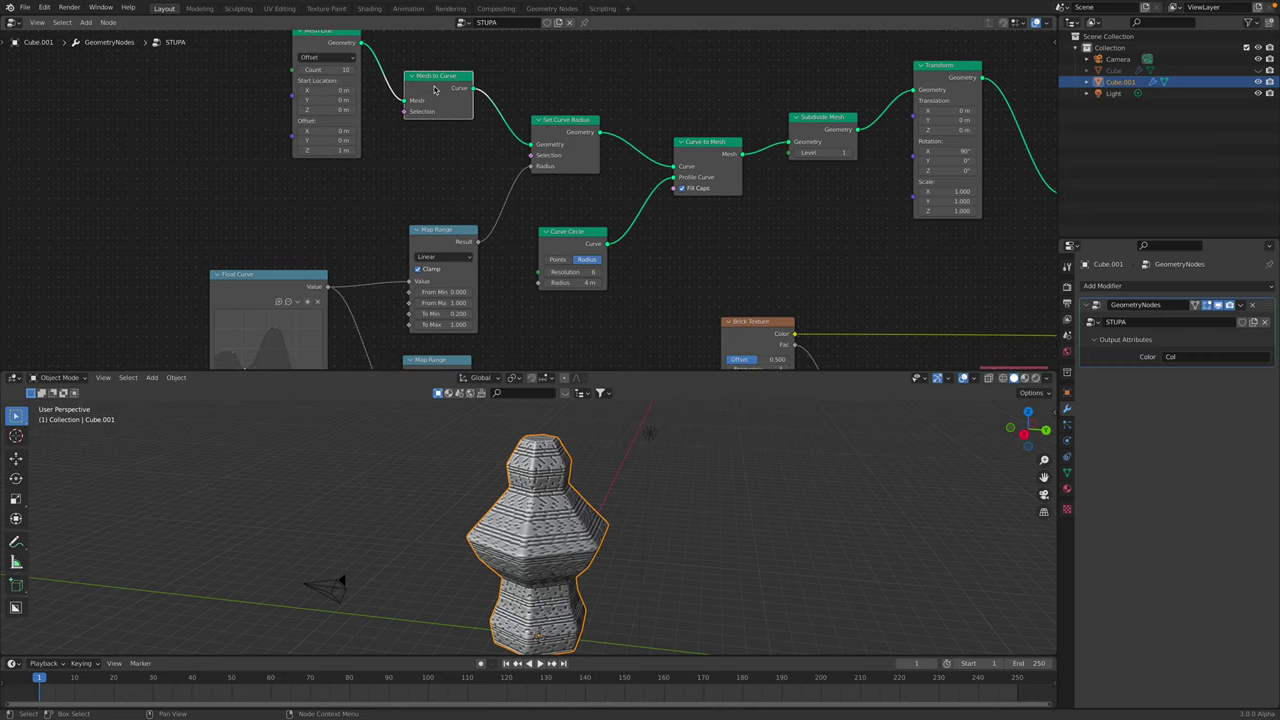
pyautogui.moveTo(434, 90); pyautogui.dragTo(437, 77)
pyautogui.moveTo(449, 245); pyautogui.dragTo(453, 196, button='middle')
pyautogui.moveTo(453, 196); pyautogui.dragTo(436, 147)
pyautogui.moveTo(438, 179); pyautogui.dragTo(445, 160, button='middle')
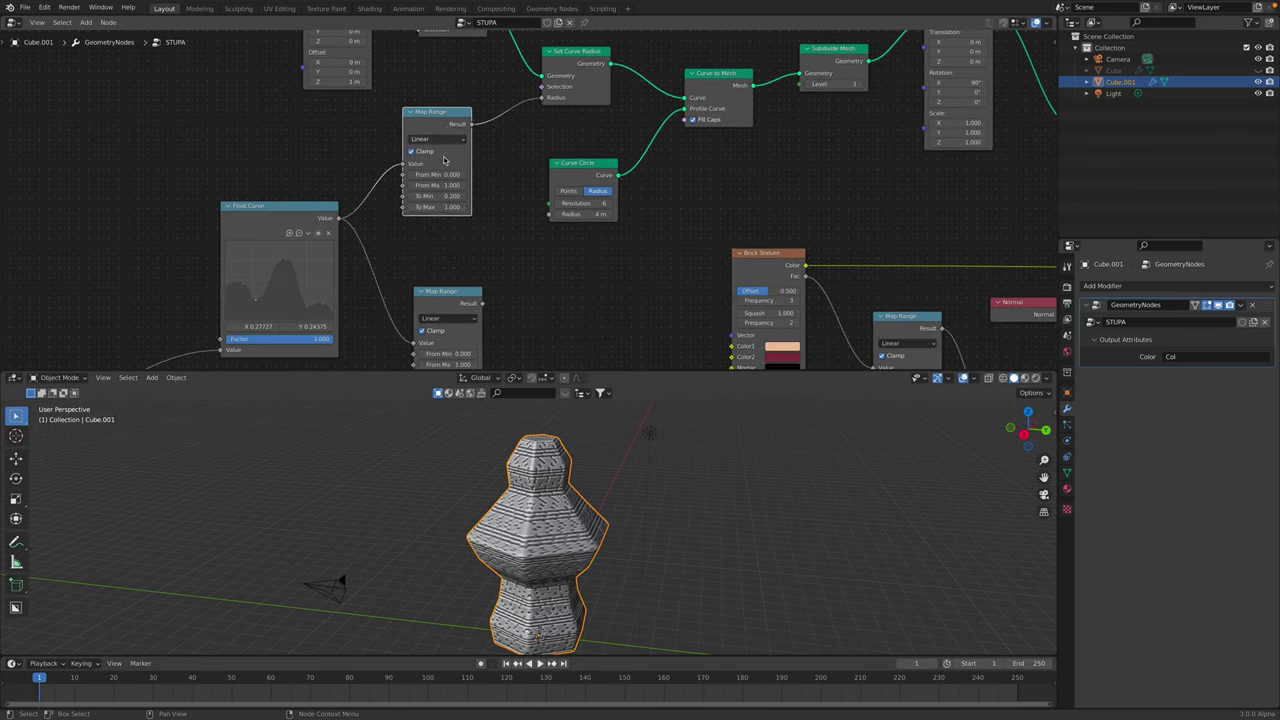
pyautogui.moveTo(458, 292); pyautogui.dragTo(455, 256)
pyautogui.moveTo(485, 211); pyautogui.dragTo(502, 280, button='middle')
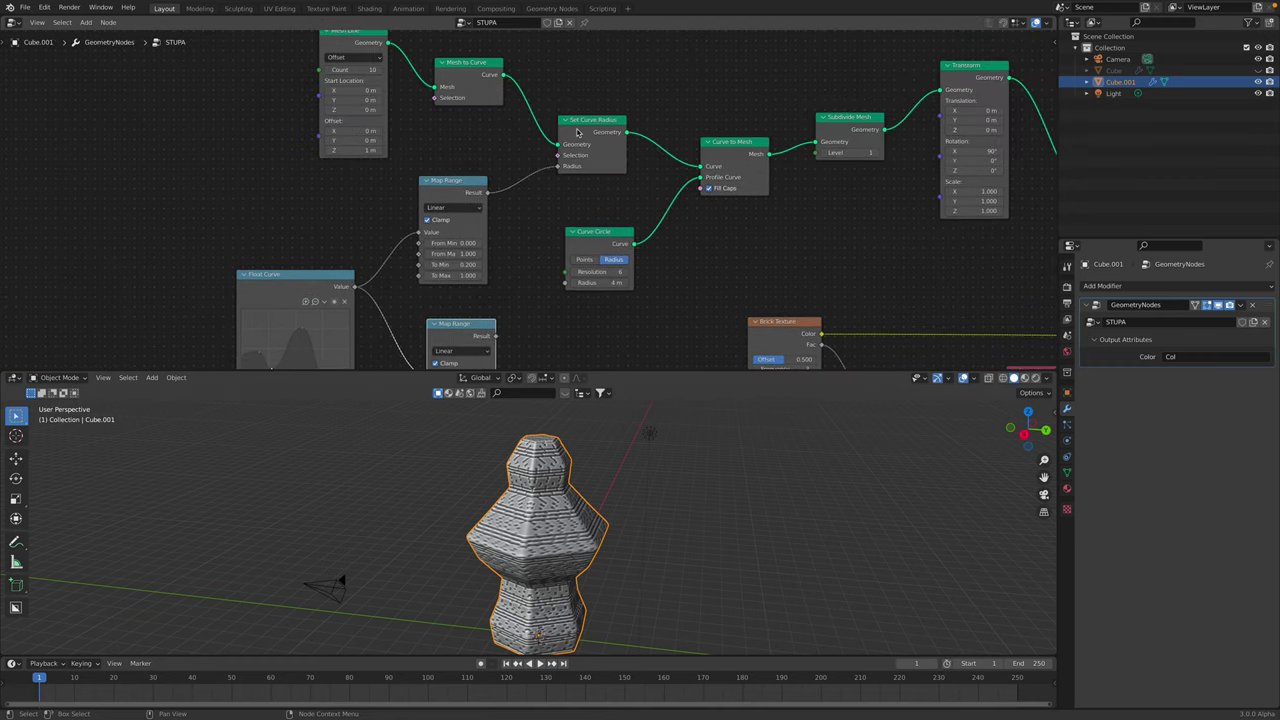
pyautogui.moveTo(577, 131); pyautogui.dragTo(574, 129)
# - Tidy the Mesh Line, Mesh to Curve and Set Curve Radius nodes so their connections read clearly
pyautogui.click(468, 70)
pyautogui.moveTo(360, 49); pyautogui.dragTo(362, 73, button='middle')
pyautogui.moveTo(538, 158); pyautogui.dragTo(469, 136, button='middle')
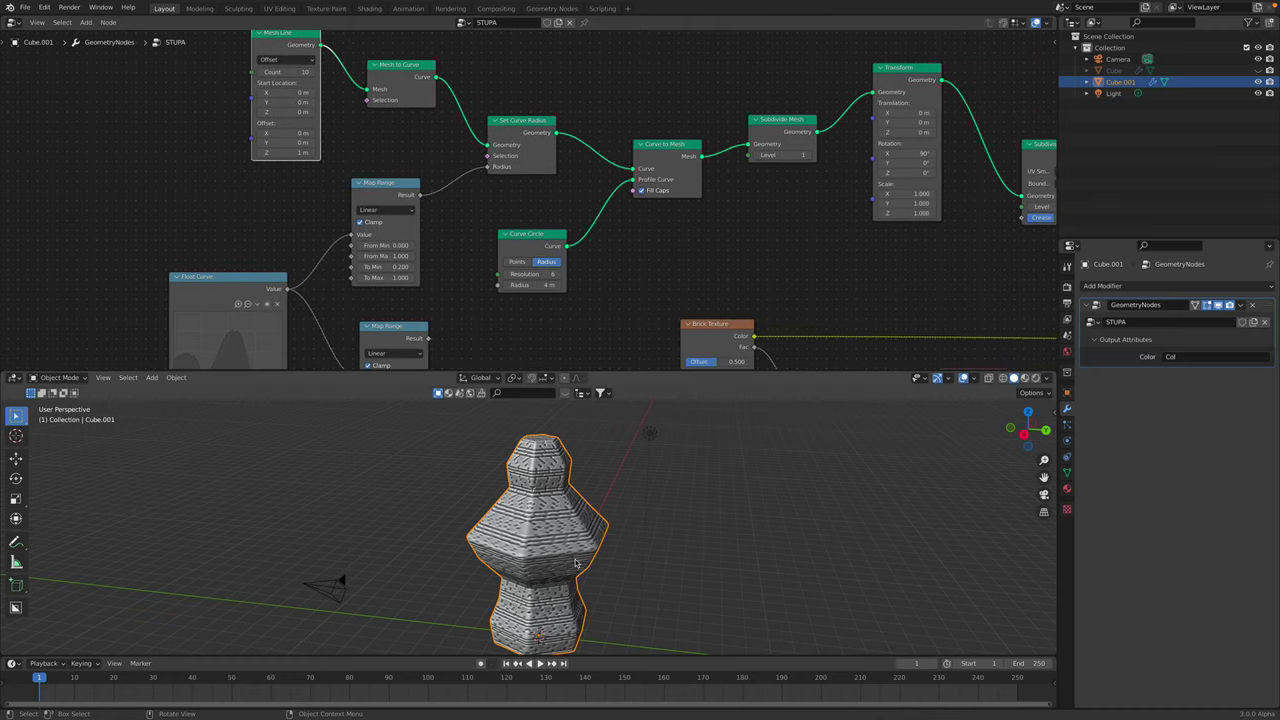
pyautogui.moveTo(588, 546); pyautogui.dragTo(541, 552, button='middle')
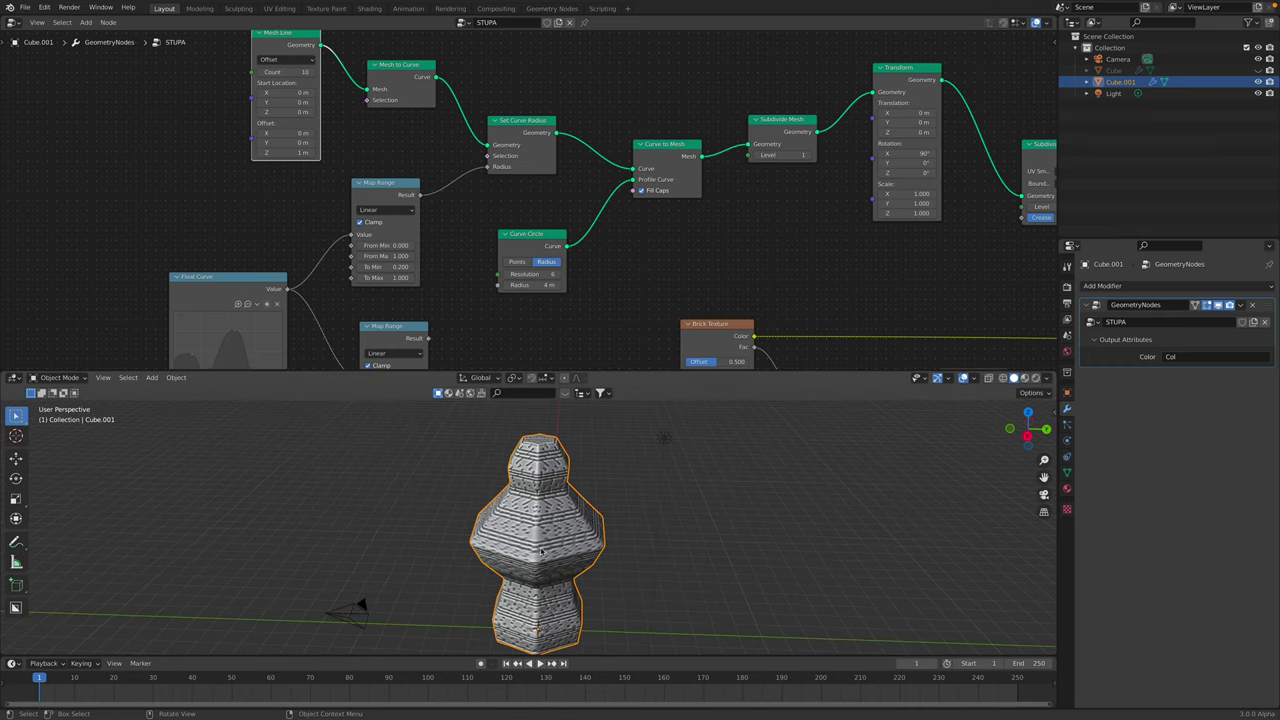
pyautogui.moveTo(433, 150); pyautogui.dragTo(526, 197, button='middle')
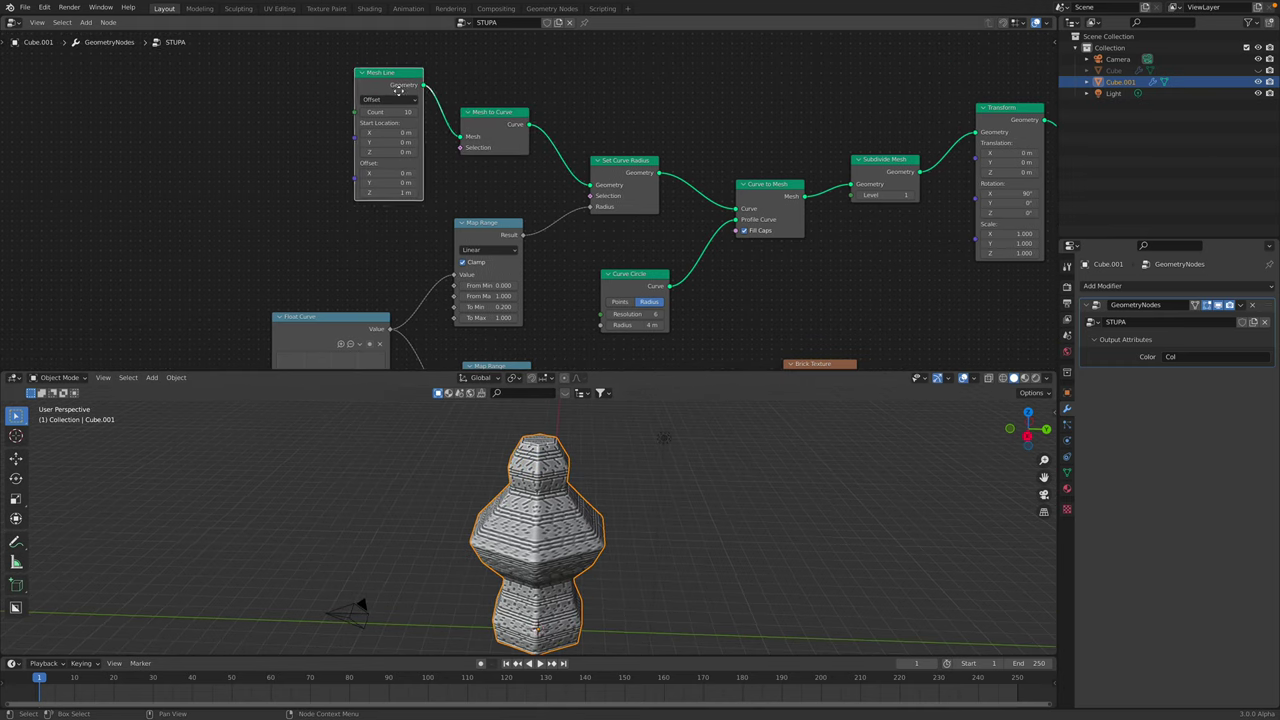
pyautogui.moveTo(475, 112); pyautogui.dragTo(474, 103)
pyautogui.moveTo(608, 164); pyautogui.dragTo(605, 179)
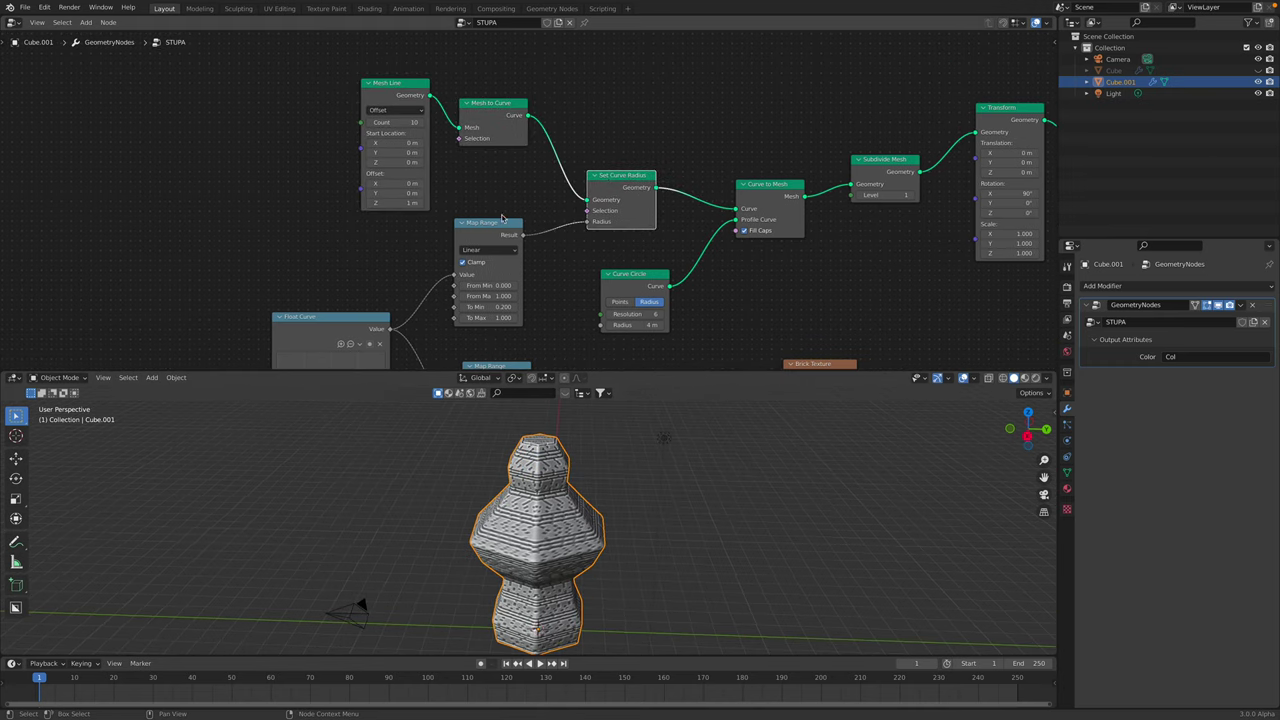
# - Move the upper Map Range, first Float Curve and Curve Parameter nodes up towards the main geometry chain
pyautogui.moveTo(494, 229); pyautogui.dragTo(500, 200)
pyautogui.moveTo(498, 214); pyautogui.dragTo(500, 168, button='middle')
pyautogui.moveTo(384, 273); pyautogui.dragTo(389, 246)
pyautogui.scroll(-1, 388, 217)
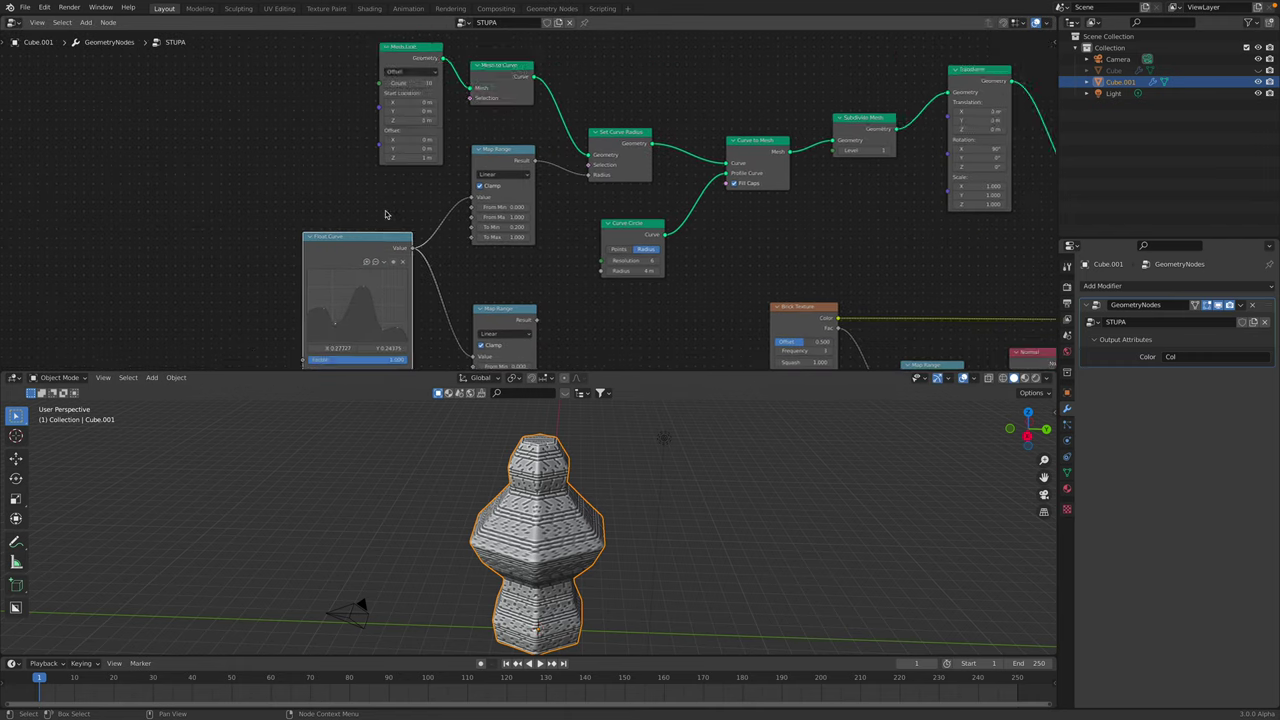
pyautogui.moveTo(388, 217); pyautogui.dragTo(416, 146, button='middle')
pyautogui.scroll(-2, 257, 312)
pyautogui.moveTo(257, 312); pyautogui.dragTo(336, 185, button='middle')
pyautogui.moveTo(206, 247); pyautogui.dragTo(263, 134)
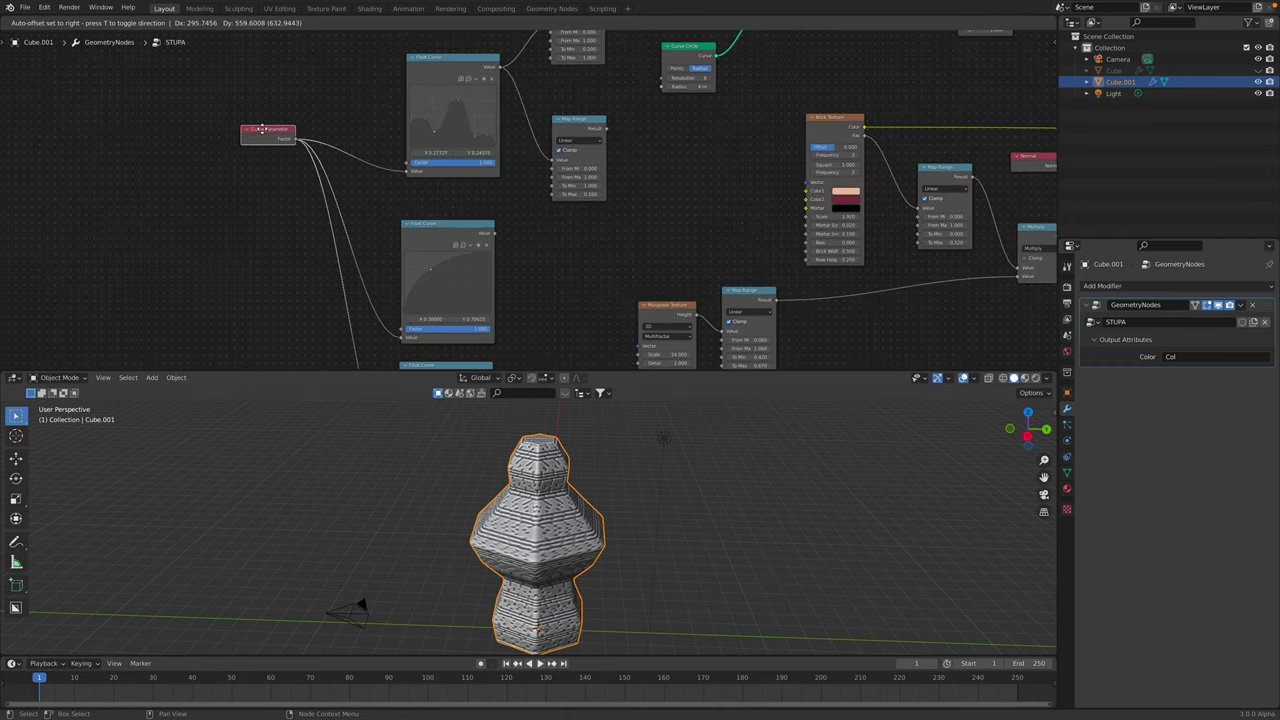
pyautogui.scroll(2, 310, 133)
pyautogui.moveTo(310, 133); pyautogui.dragTo(254, 248, button='middle')
pyautogui.scroll(1, 283, 248)
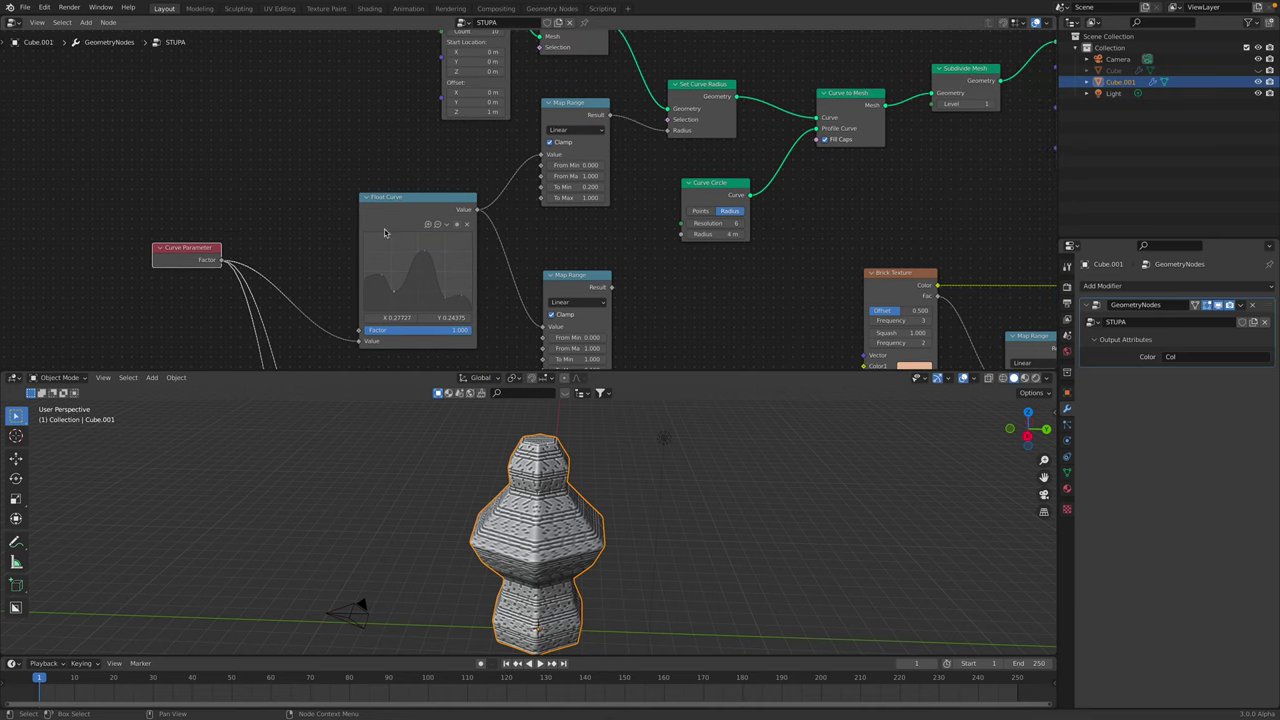
pyautogui.moveTo(415, 190); pyautogui.dragTo(399, 179)
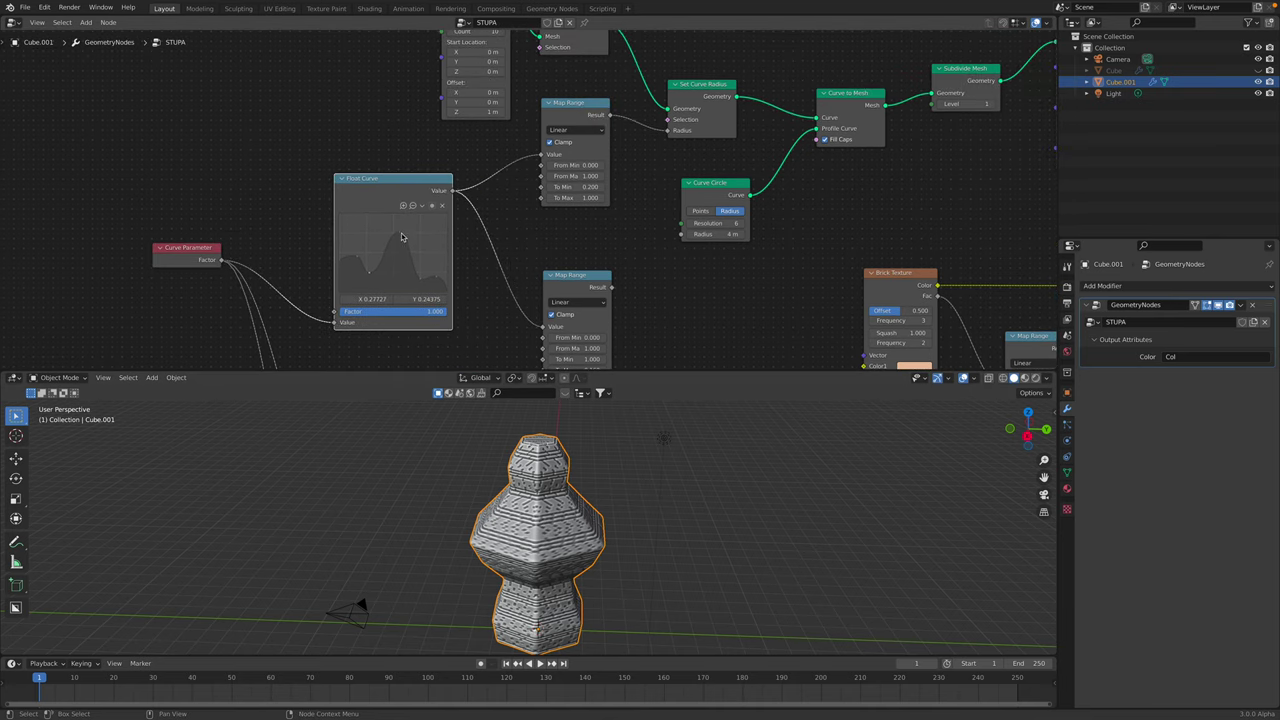
pyautogui.moveTo(399, 238)
pyautogui.mouseDown()
pyautogui.moveTo(397, 266)
pyautogui.moveTo(395, 228)
pyautogui.mouseUp()
pyautogui.moveTo(369, 277); pyautogui.dragTo(434, 253)
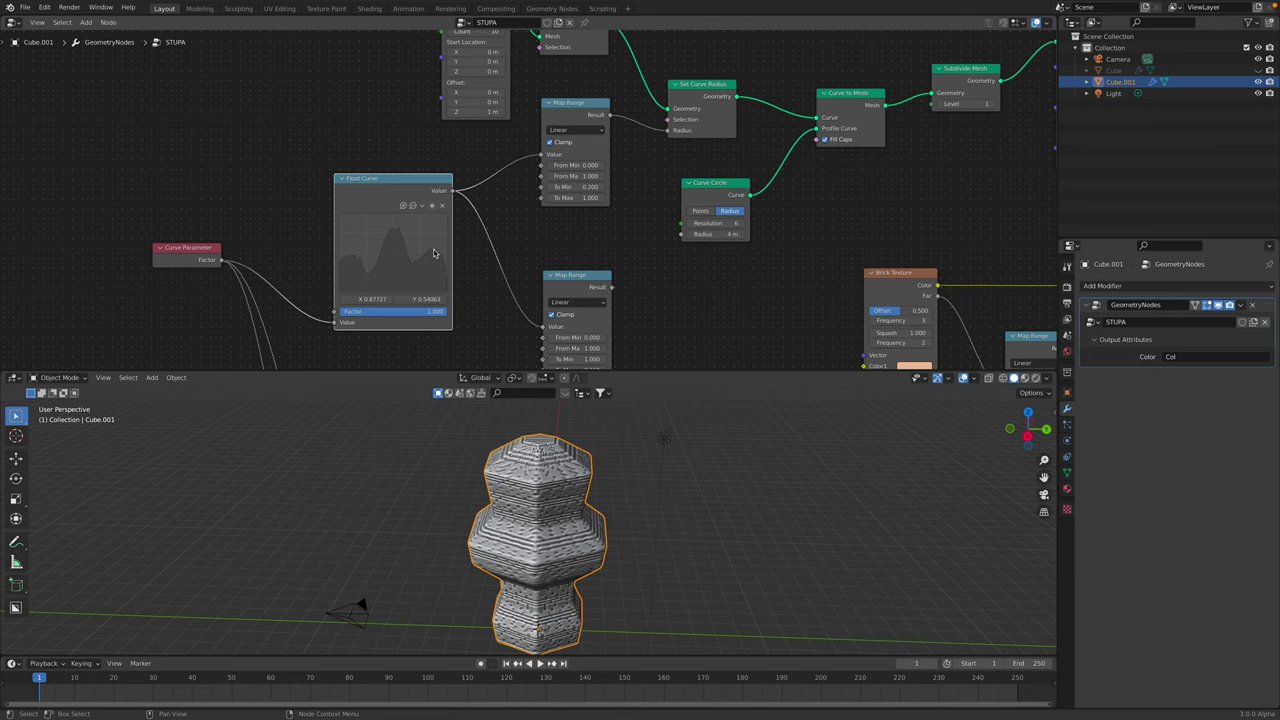
pyautogui.moveTo(600, 470); pyautogui.dragTo(544, 513, button='middle')
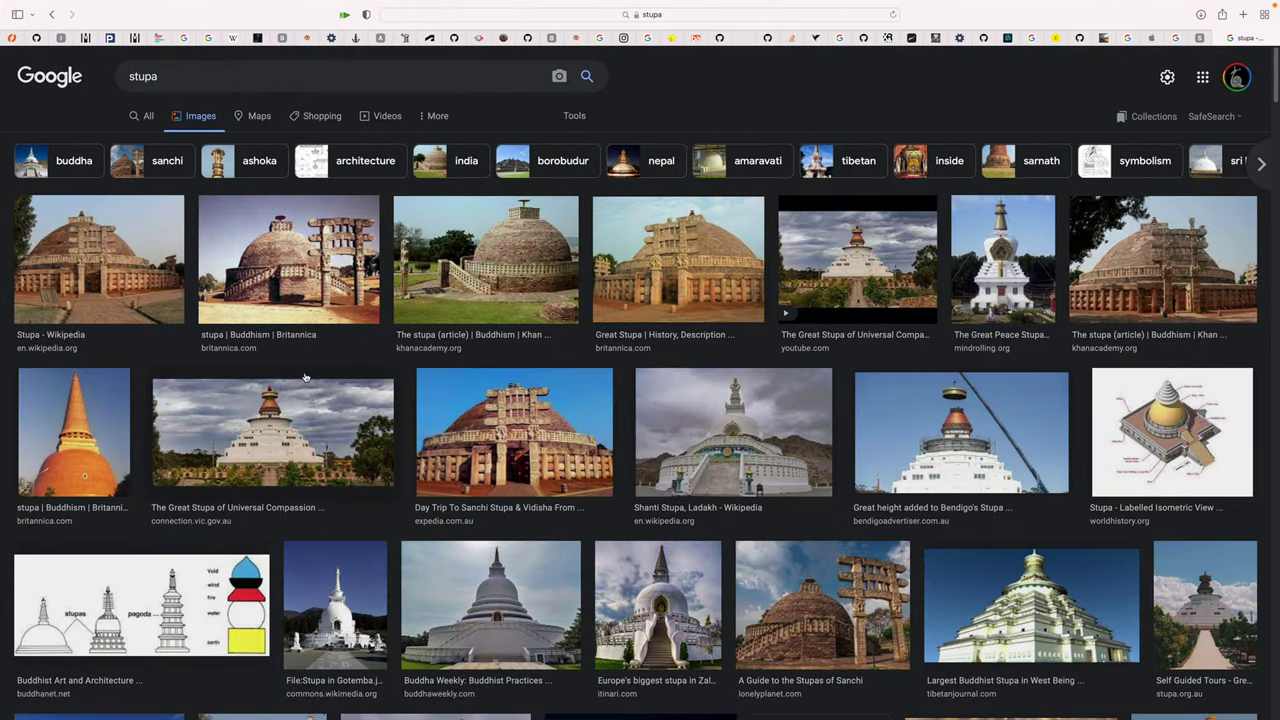
# - Switch to the browser, examine the stupa image results and a preview of the Great Stupa at Sanchi, and return to Blender
pyautogui.scroll(-10, 577, 448)
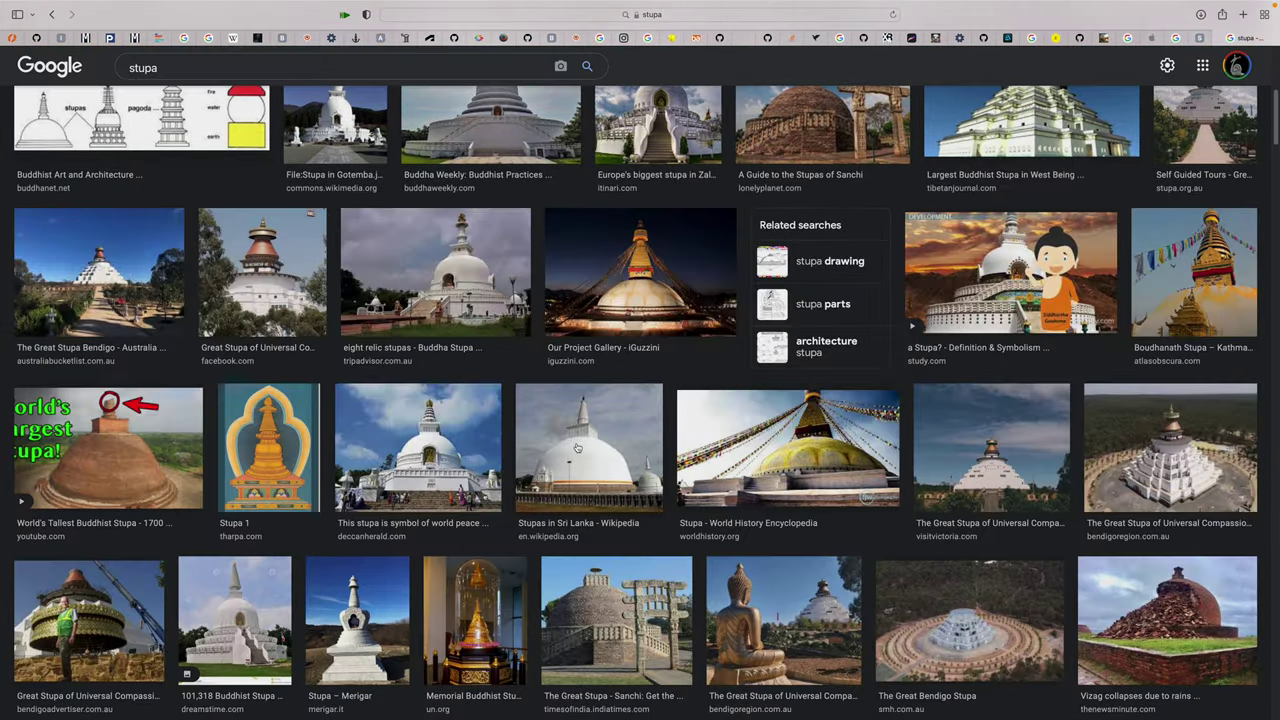
pyautogui.scroll(-3, 577, 448)
pyautogui.scroll(-12, 857, 465)
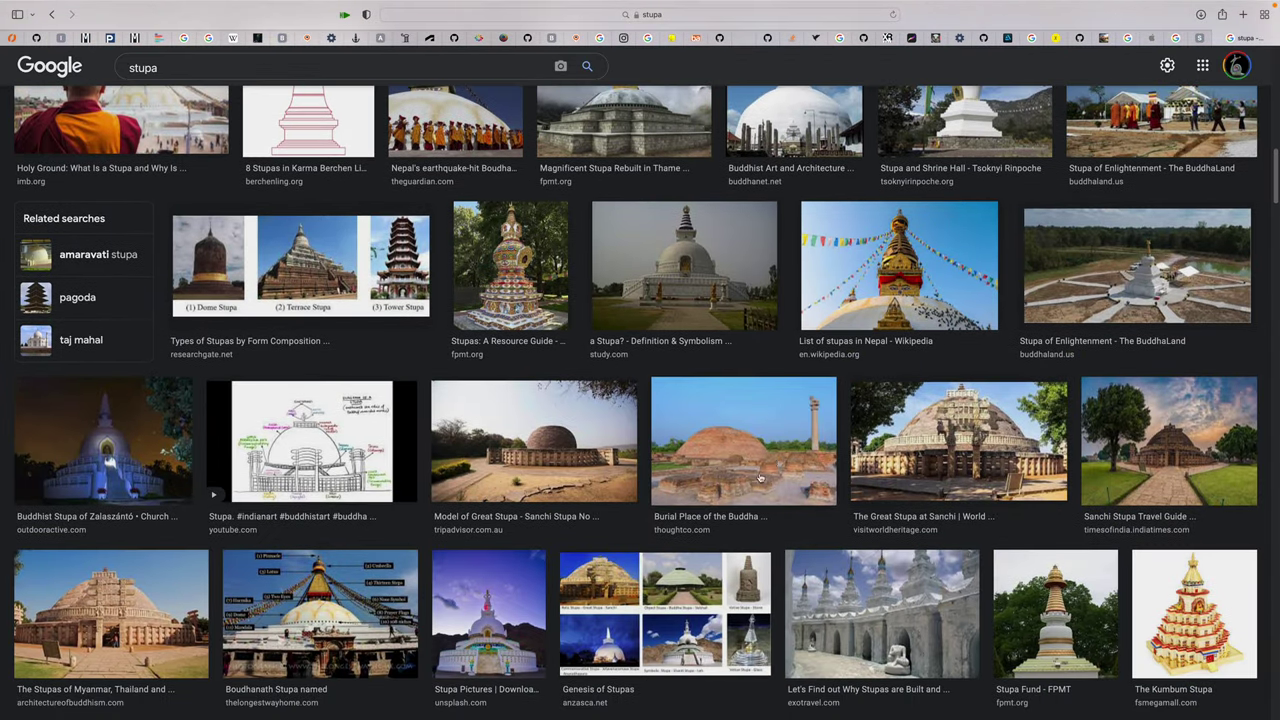
pyautogui.scroll(-3, 960, 486)
pyautogui.scroll(-5, 847, 519)
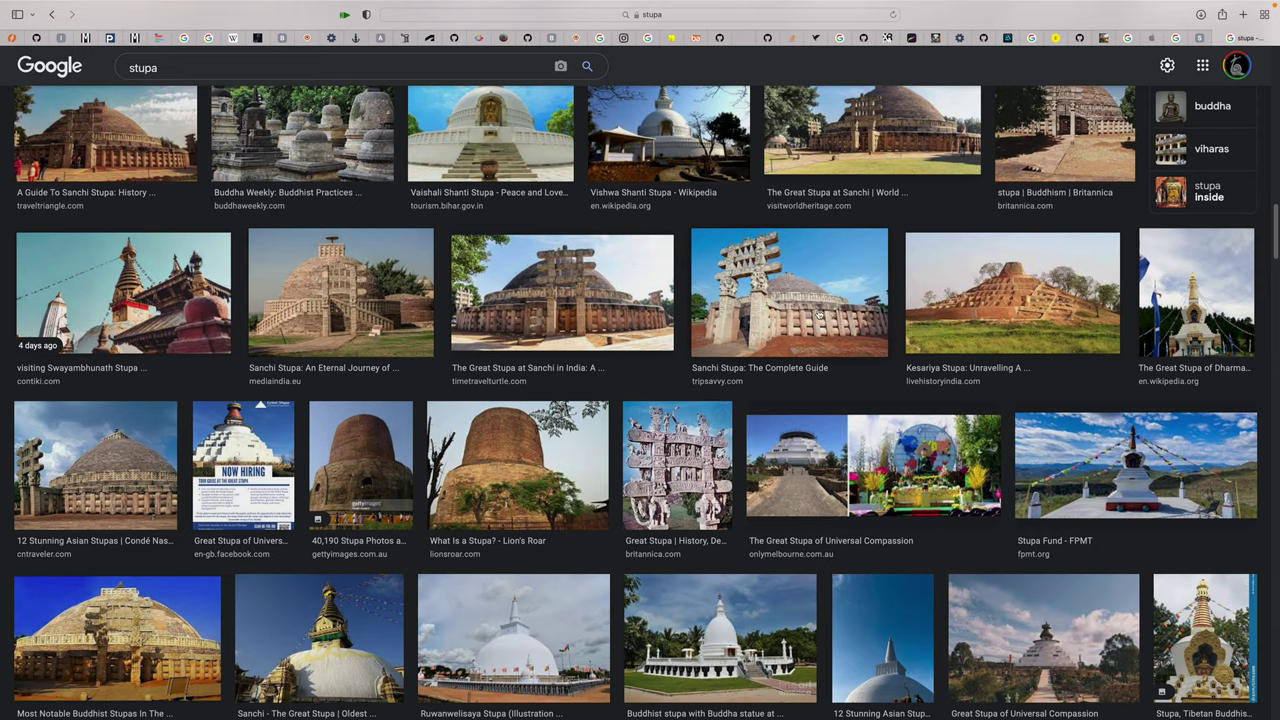
pyautogui.scroll(1, 685, 366)
pyautogui.click(588, 386)
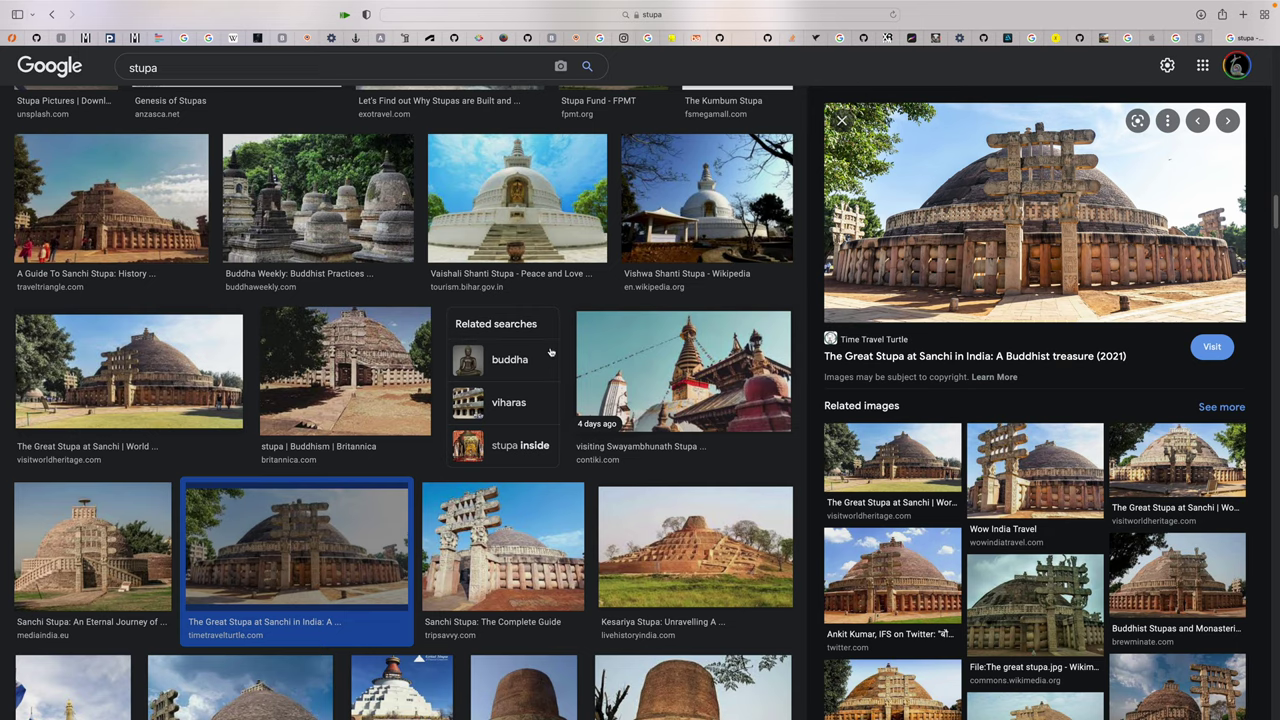
pyautogui.scroll(5, 550, 352)
pyautogui.hotkey('ctrl', 'Left')
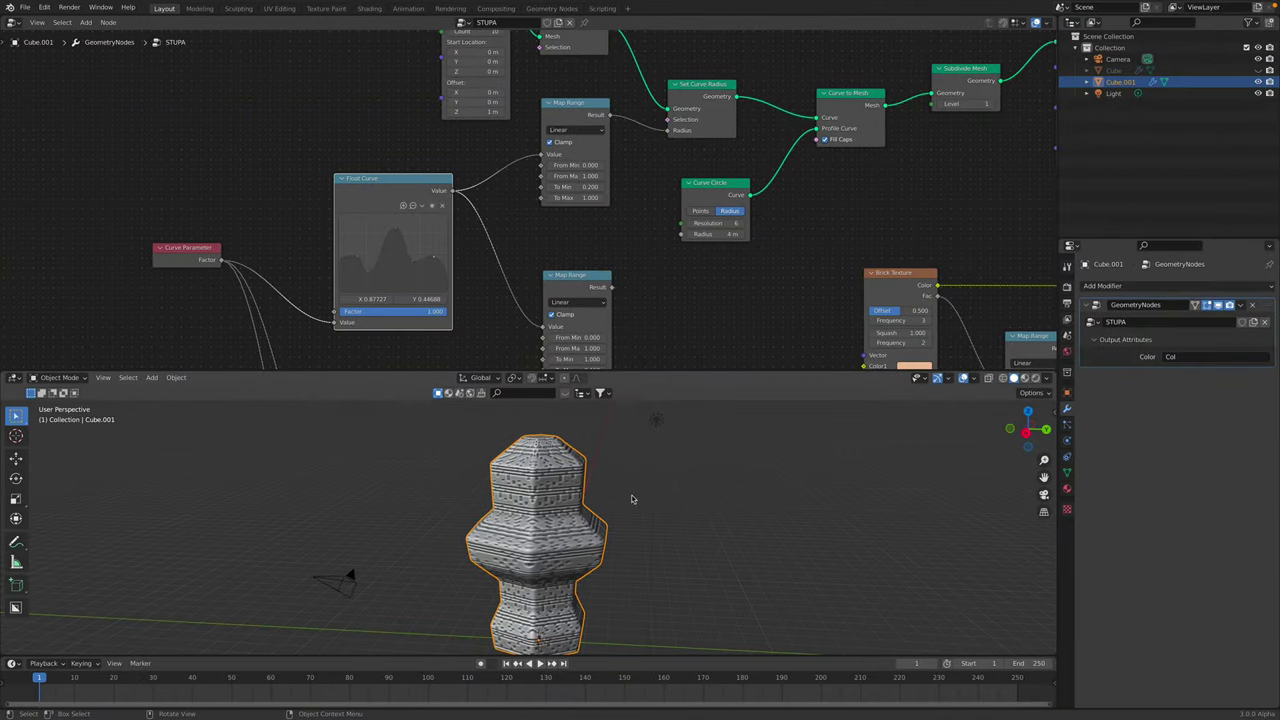
# - Place the second Float Curve node directly beneath the first one, near the Curve Parameter node
pyautogui.moveTo(634, 497); pyautogui.dragTo(585, 505, button='middle')
pyautogui.scroll(2, 378, 199)
pyautogui.scroll(-2, 378, 199)
pyautogui.moveTo(389, 290); pyautogui.dragTo(428, 200, button='middle')
pyautogui.moveTo(412, 242); pyautogui.dragTo(401, 185)
pyautogui.moveTo(445, 173); pyautogui.dragTo(427, 217, button='middle')
pyautogui.moveTo(391, 118); pyautogui.dragTo(387, 111)
pyautogui.moveTo(387, 111); pyautogui.dragTo(366, 114, button='middle')
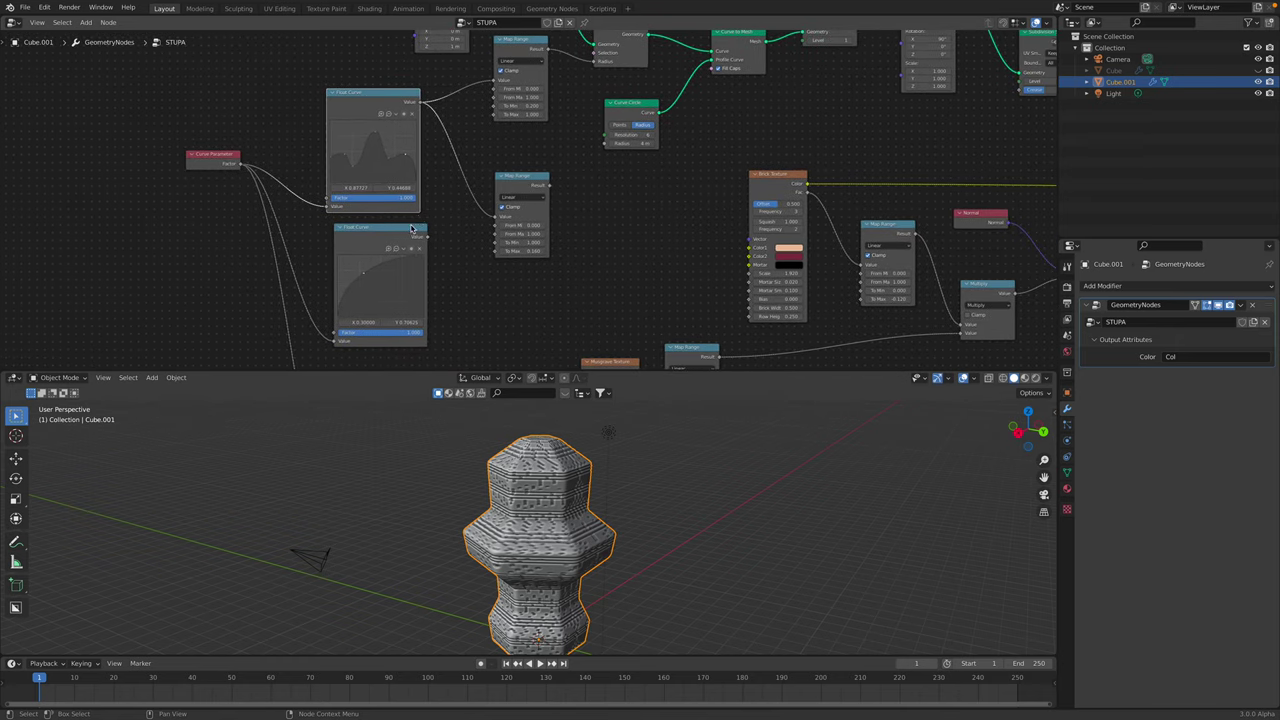
# - Connect the second Float Curve's Value output to the Value input of the Map Range driving the curve radius
pyautogui.moveTo(420, 230); pyautogui.dragTo(406, 230)
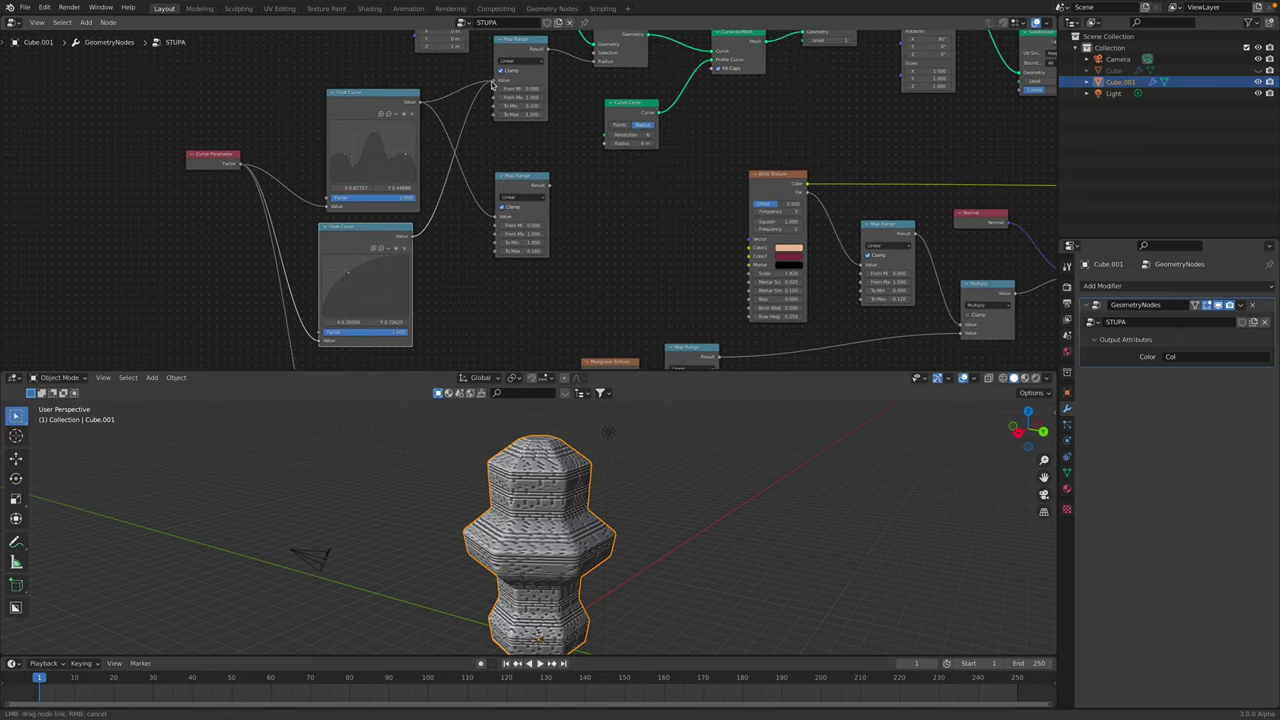
pyautogui.moveTo(492, 86); pyautogui.dragTo(495, 83)
pyautogui.moveTo(630, 520); pyautogui.dragTo(601, 564, button='middle')
# - Set the radius Map Range's To Min to 1.000 and To Max to 0.400 so the tower tapers upward
pyautogui.moveTo(415, 245); pyautogui.dragTo(412, 171, button='middle')
pyautogui.moveTo(520, 103); pyautogui.dragTo(503, 231, button='middle')
pyautogui.scroll(5, 497, 180)
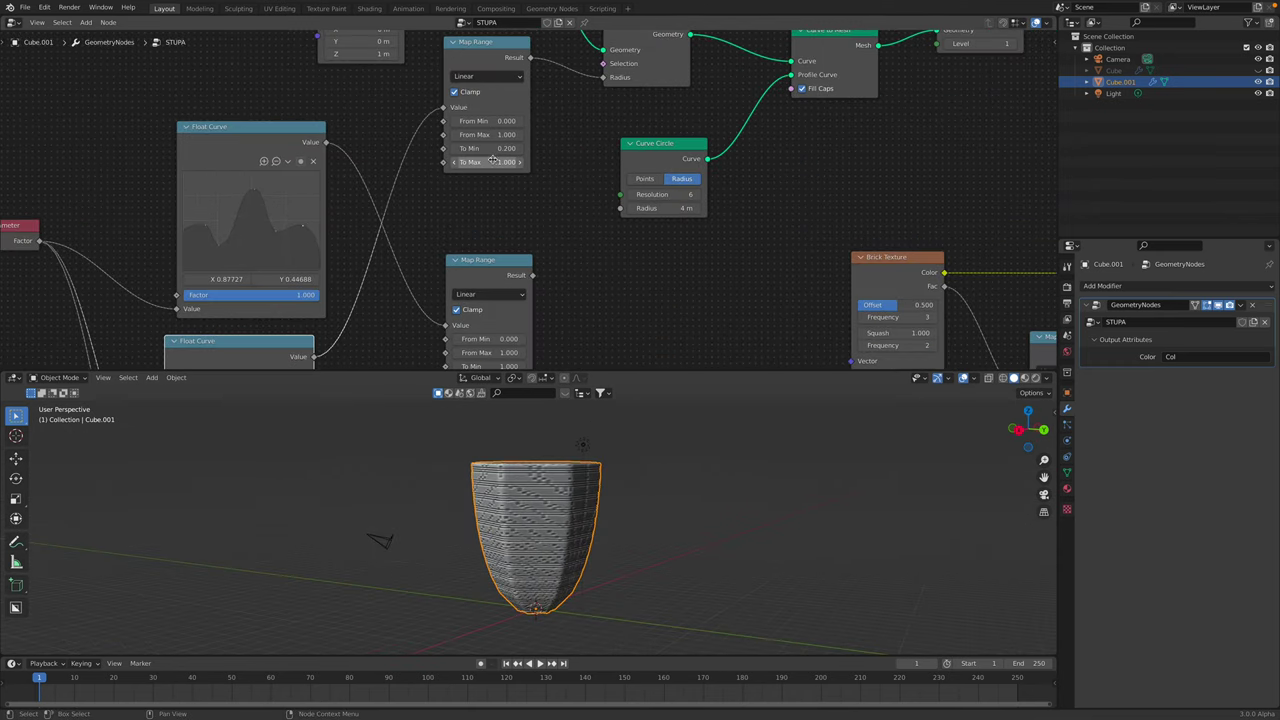
pyautogui.moveTo(480, 148); pyautogui.dragTo(446, 161)
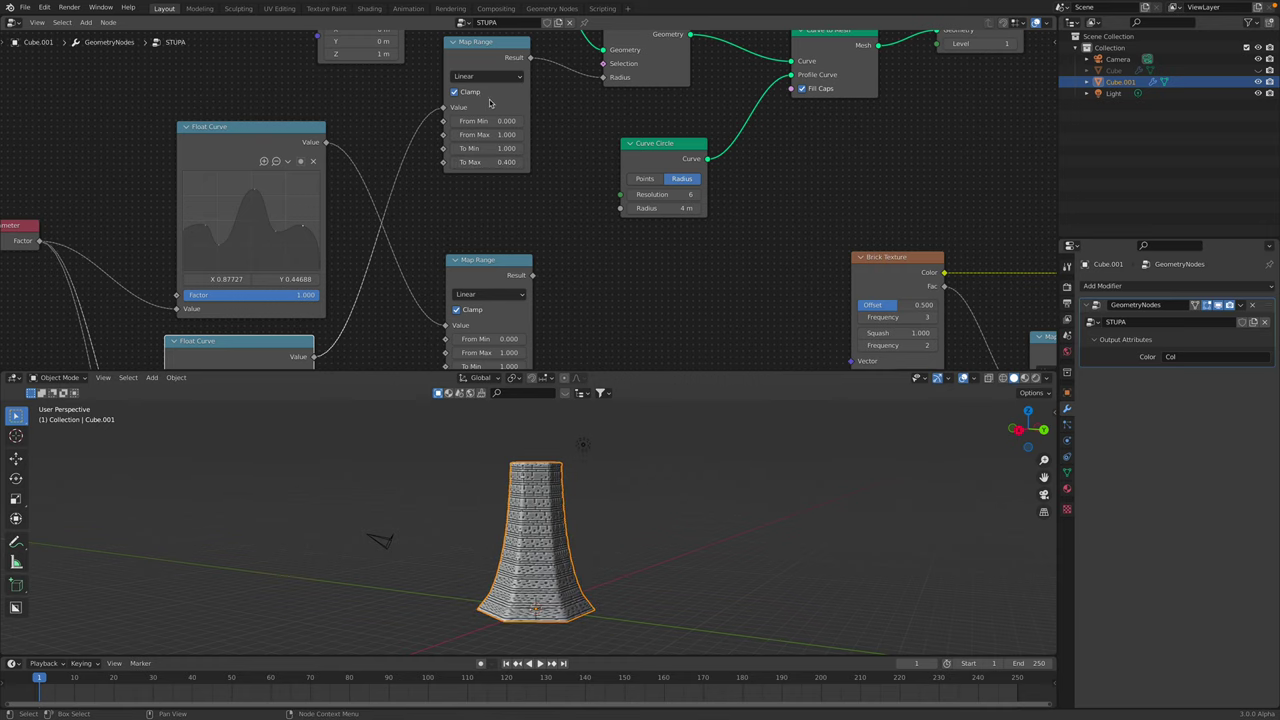
# - Set the radius Map Range's To Min to 0.200 and To Max to 1.000
pyautogui.moveTo(475, 87); pyautogui.dragTo(474, 101, button='middle')
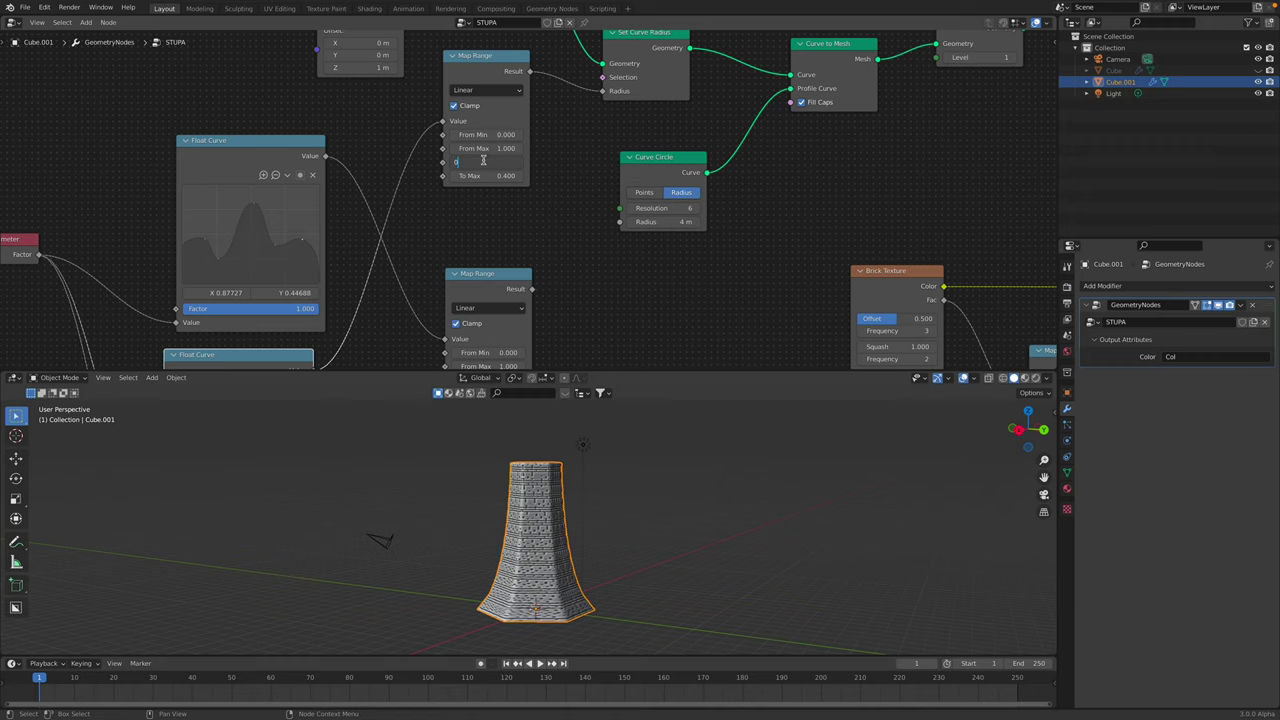
pyautogui.press('Return')
# - Connect the third Float Curve's Value output to the Value input of the Map Range driving the curve radius
pyautogui.scroll(-4, 407, 243)
pyautogui.moveTo(407, 243); pyautogui.dragTo(470, 60, button='middle')
pyautogui.scroll(-4, 441, 140)
pyautogui.moveTo(398, 282); pyautogui.dragTo(384, 247)
pyautogui.scroll(-1, 384, 247)
pyautogui.moveTo(384, 247); pyautogui.dragTo(361, 309, button='middle')
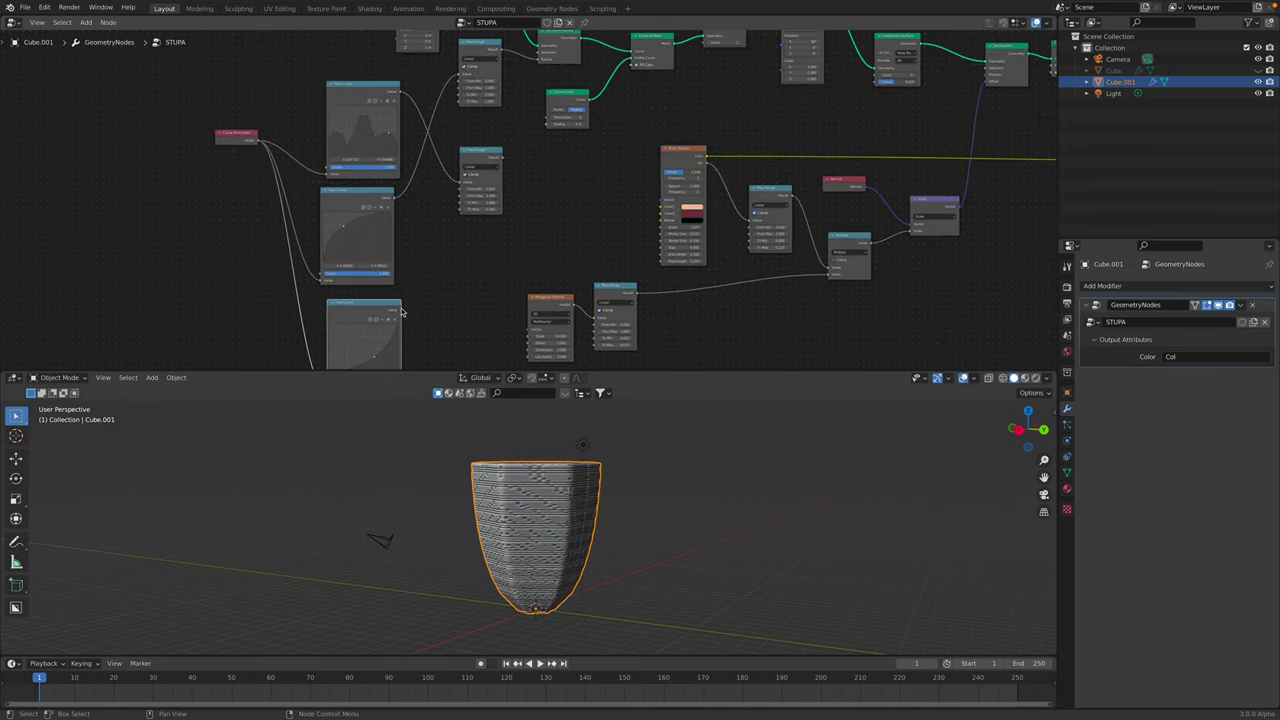
pyautogui.moveTo(459, 78); pyautogui.dragTo(460, 76)
# - Reshape the third Float Curve by moving its middle control point to straighten the tower's flare
pyautogui.moveTo(530, 485)
pyautogui.mouseDown(button='middle')
pyautogui.moveTo(557, 496)
pyautogui.moveTo(530, 485)
pyautogui.mouseUp(button='middle')
pyautogui.moveTo(409, 301); pyautogui.dragTo(411, 217, button='middle')
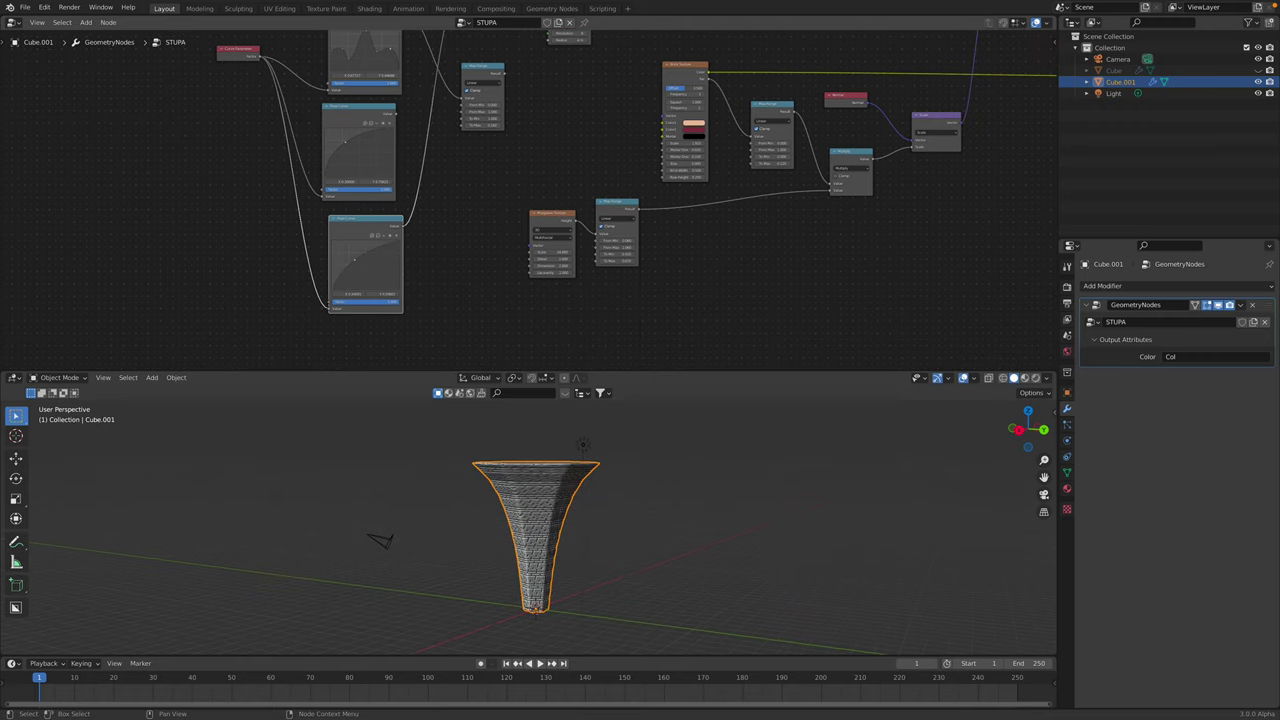
pyautogui.moveTo(355, 259); pyautogui.dragTo(351, 256)
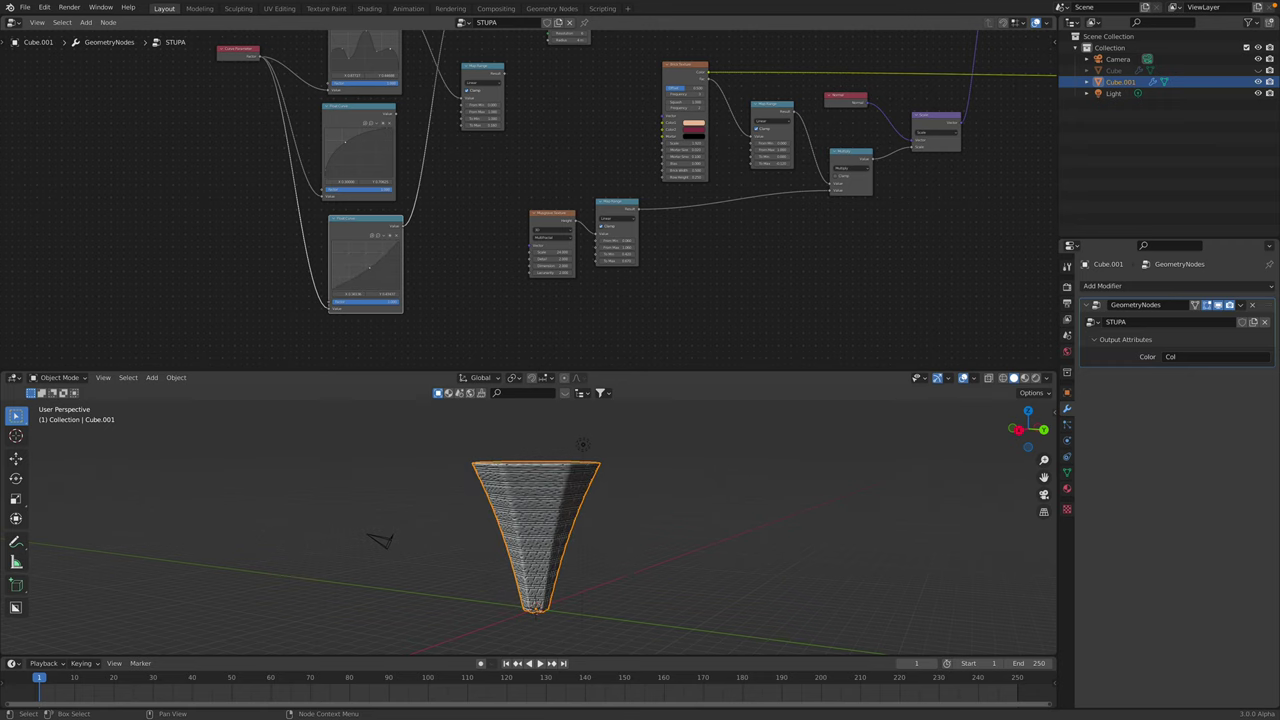
pyautogui.moveTo(572, 484); pyautogui.dragTo(578, 497, button='middle')
# - Connect the first Float Curve's Value output back to the radius Map Range's Value input
pyautogui.moveTo(457, 45); pyautogui.dragTo(452, 243, button='middle')
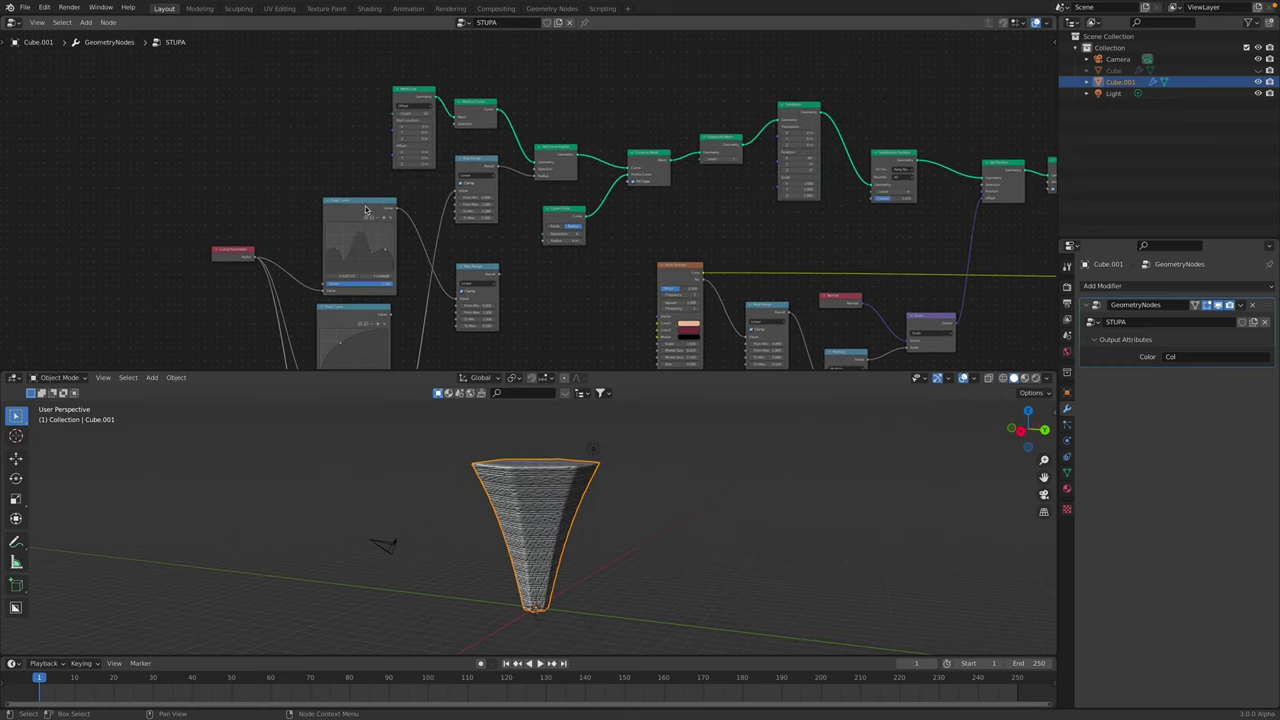
pyautogui.scroll(1, 366, 209)
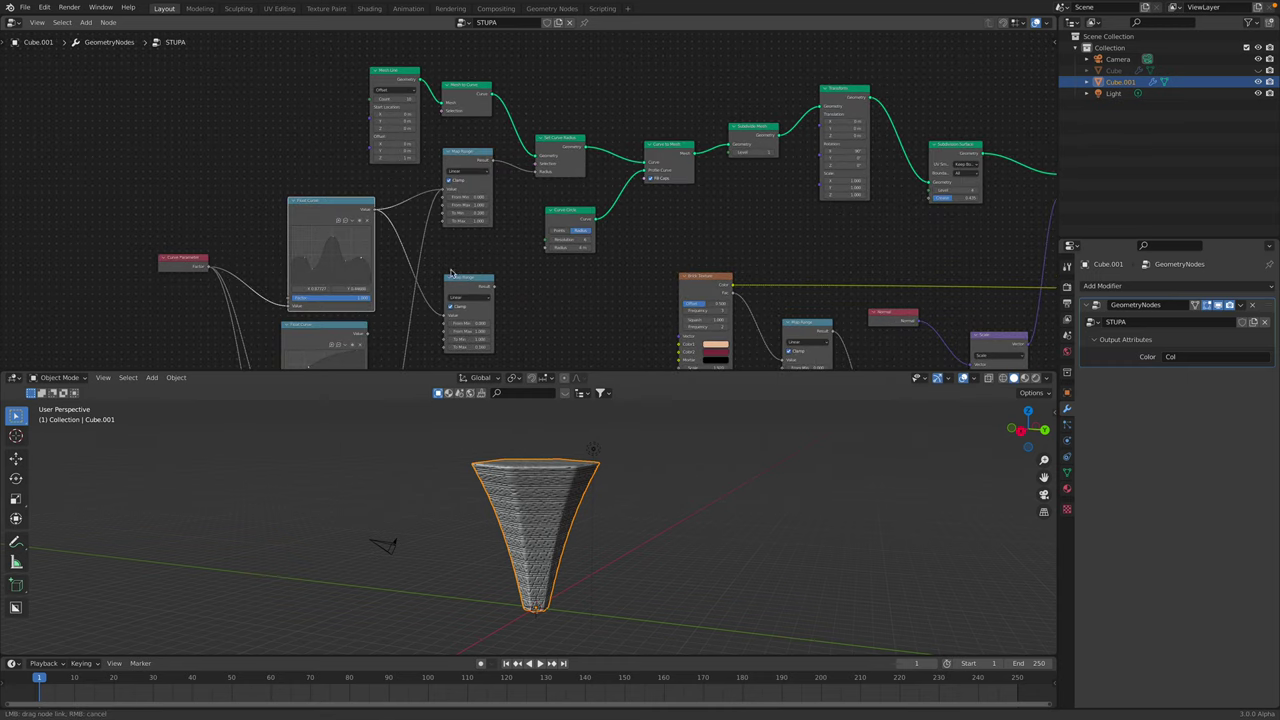
pyautogui.moveTo(367, 279); pyautogui.dragTo(393, 209, button='middle')
# - Reshape the first Float Curve, with its end point at Y 0.39062 and start point at Y 0.76250, and view the tower in Right Orthographic
pyautogui.scroll(3, 393, 209)
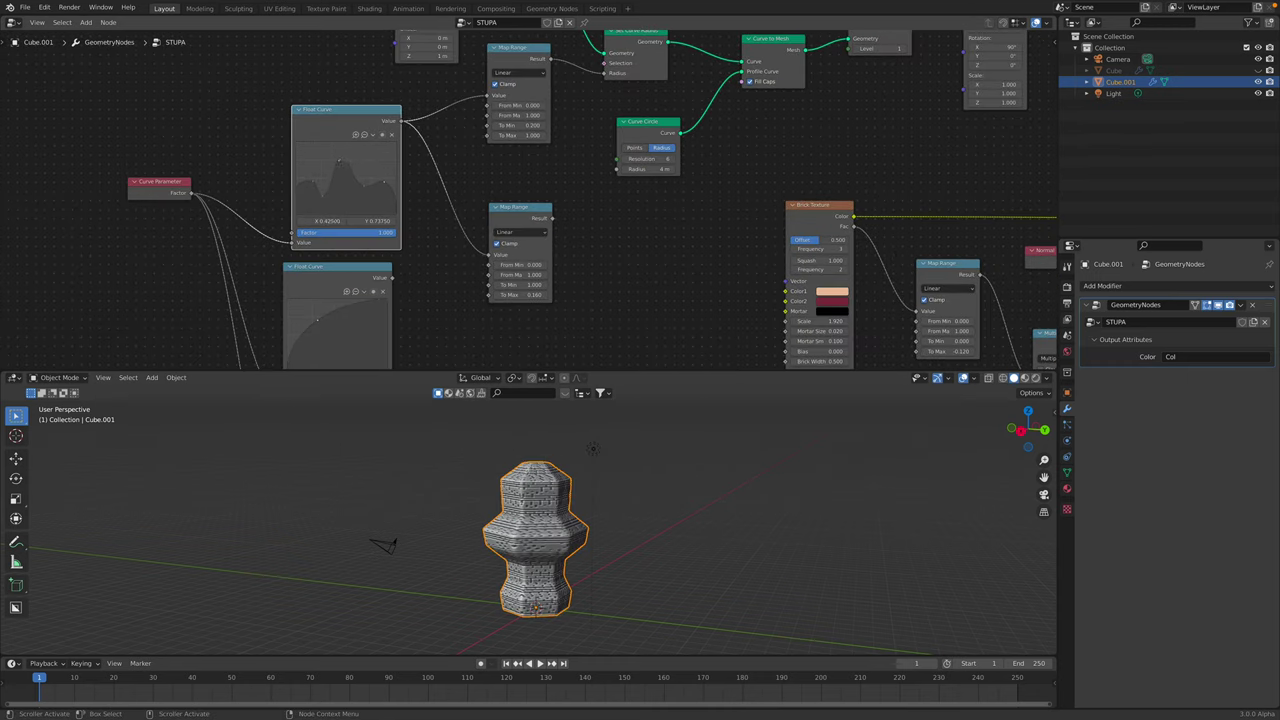
pyautogui.scroll(1, 341, 167)
pyautogui.moveTo(318, 161); pyautogui.dragTo(337, 198)
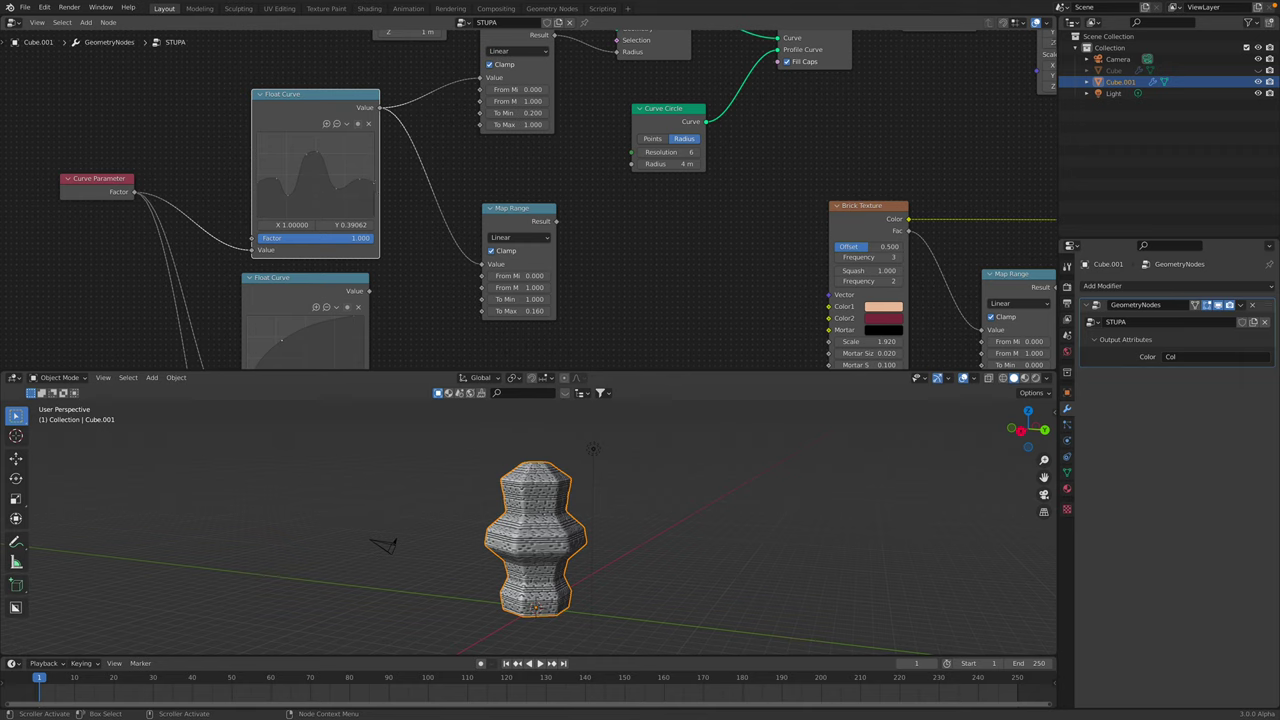
pyautogui.moveTo(256, 165); pyautogui.dragTo(258, 143)
pyautogui.moveTo(553, 545); pyautogui.dragTo(559, 536, button='middle')
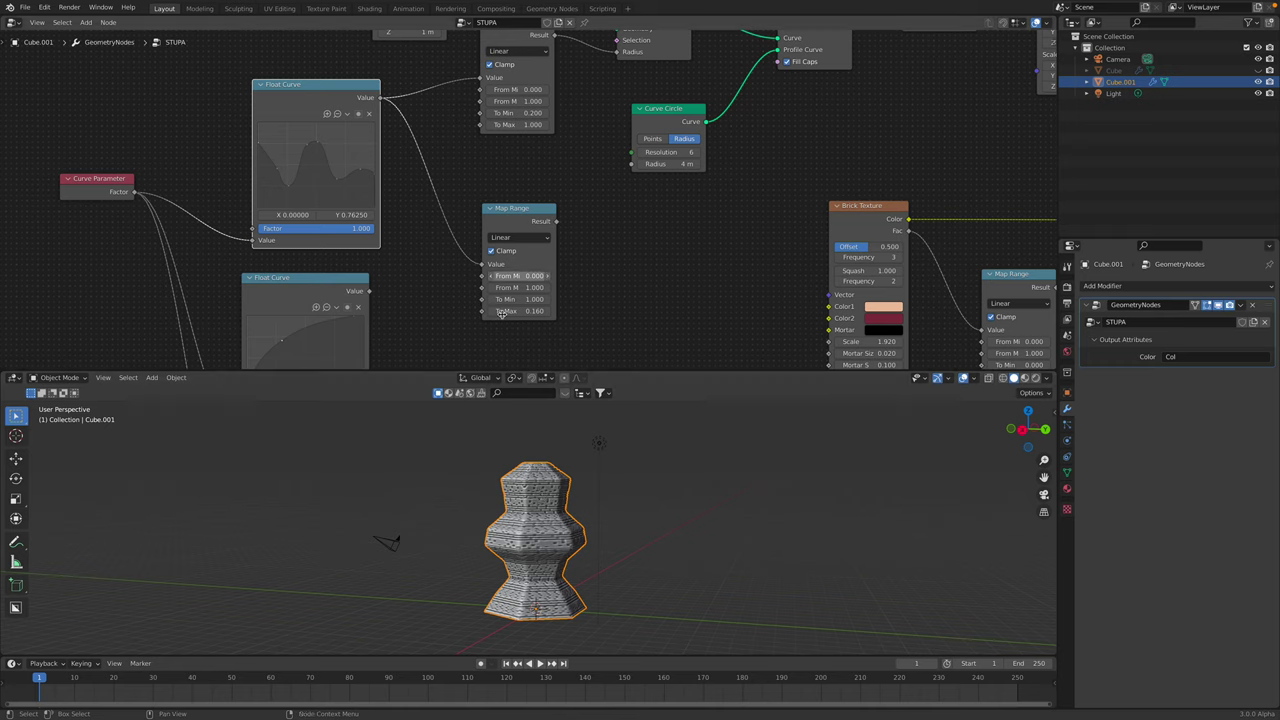
pyautogui.moveTo(1030, 426); pyautogui.dragTo(1025, 432)
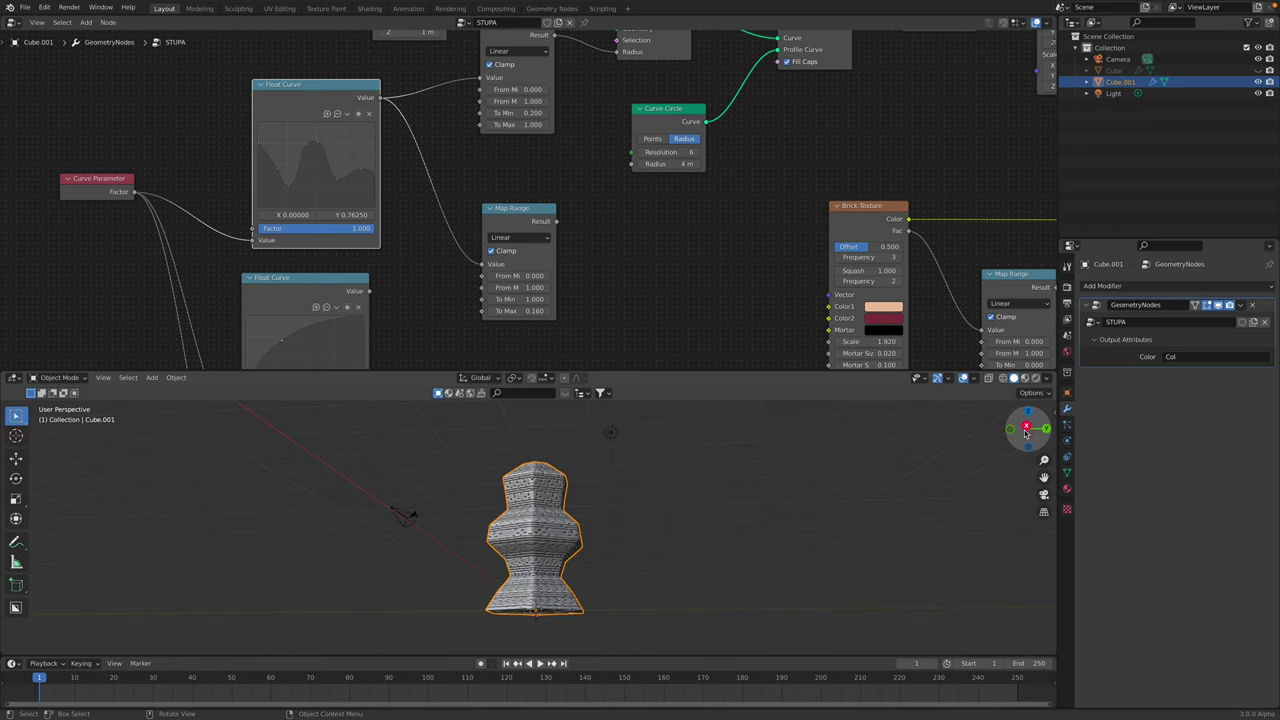
pyautogui.click(1025, 430)
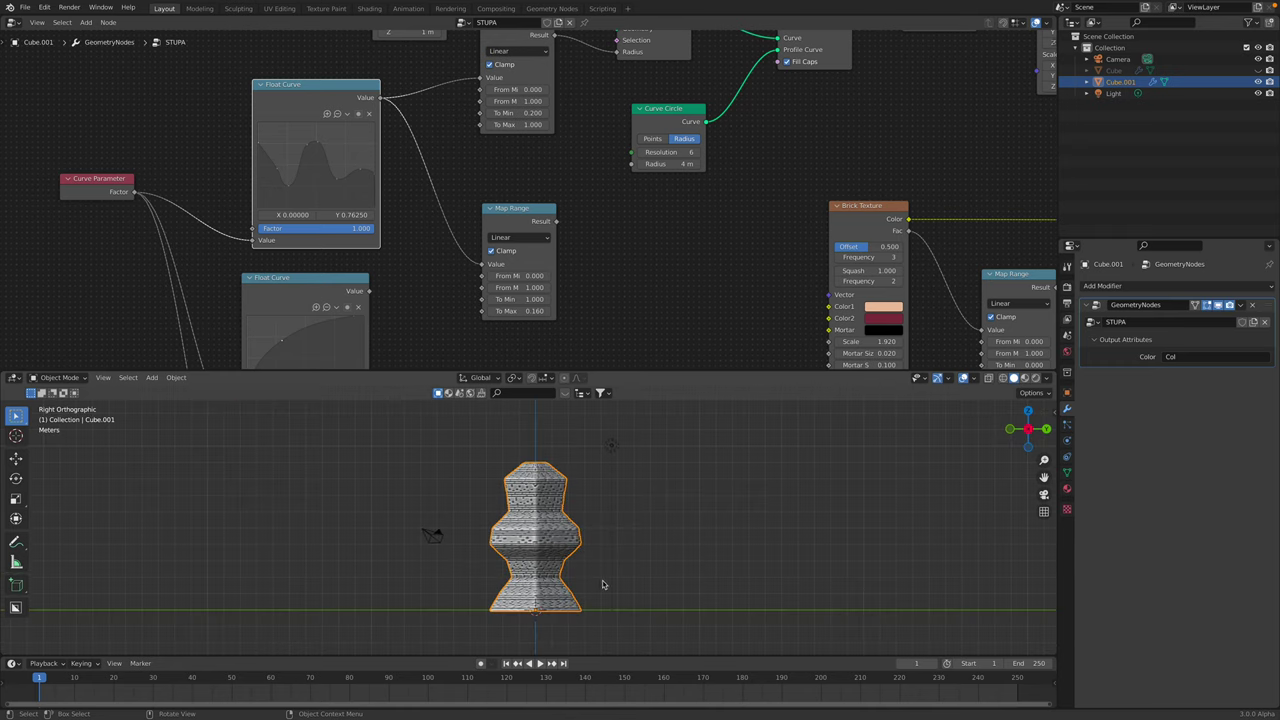
pyautogui.moveTo(632, 271); pyautogui.dragTo(602, 259, button='middle')
pyautogui.click(602, 260)
pyautogui.hotkey('shift', 'a')
pyautogui.click(603, 257)
pyautogui.write('revol')
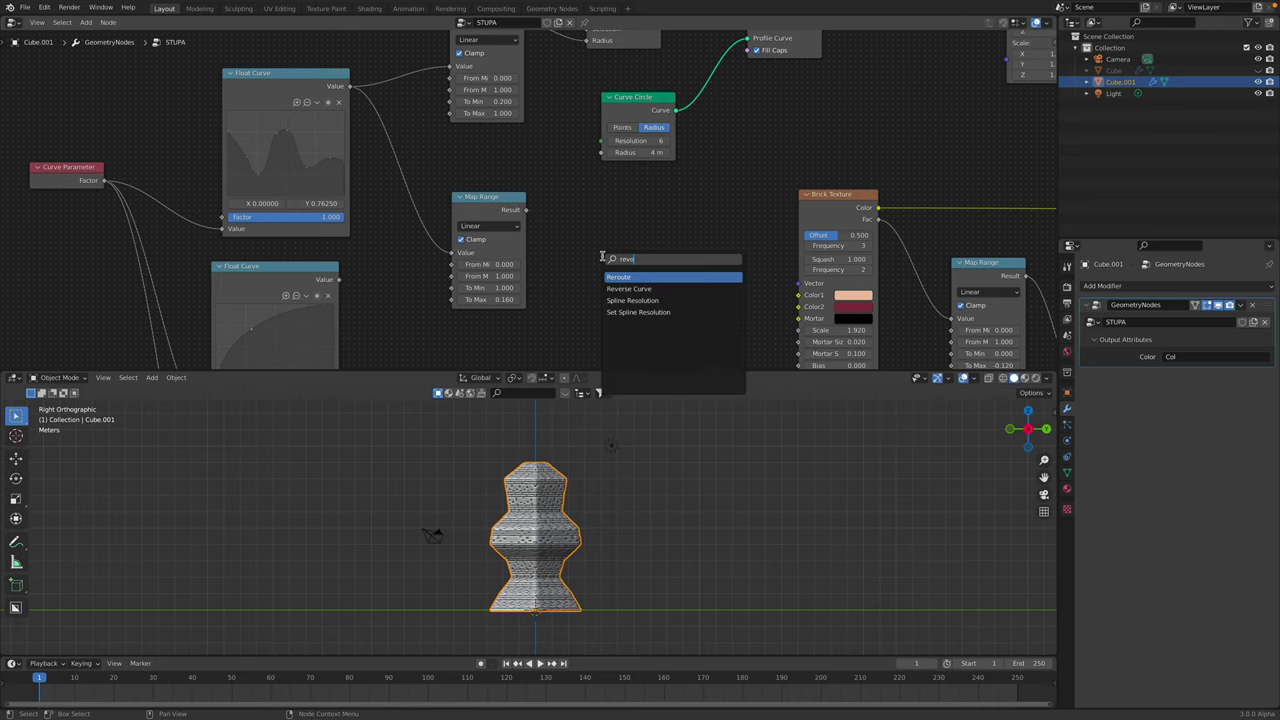
pyautogui.press('Escape')
pyautogui.moveTo(600, 217); pyautogui.dragTo(598, 217, button='middle')
pyautogui.moveTo(530, 490); pyautogui.dragTo(505, 522, button='middle')
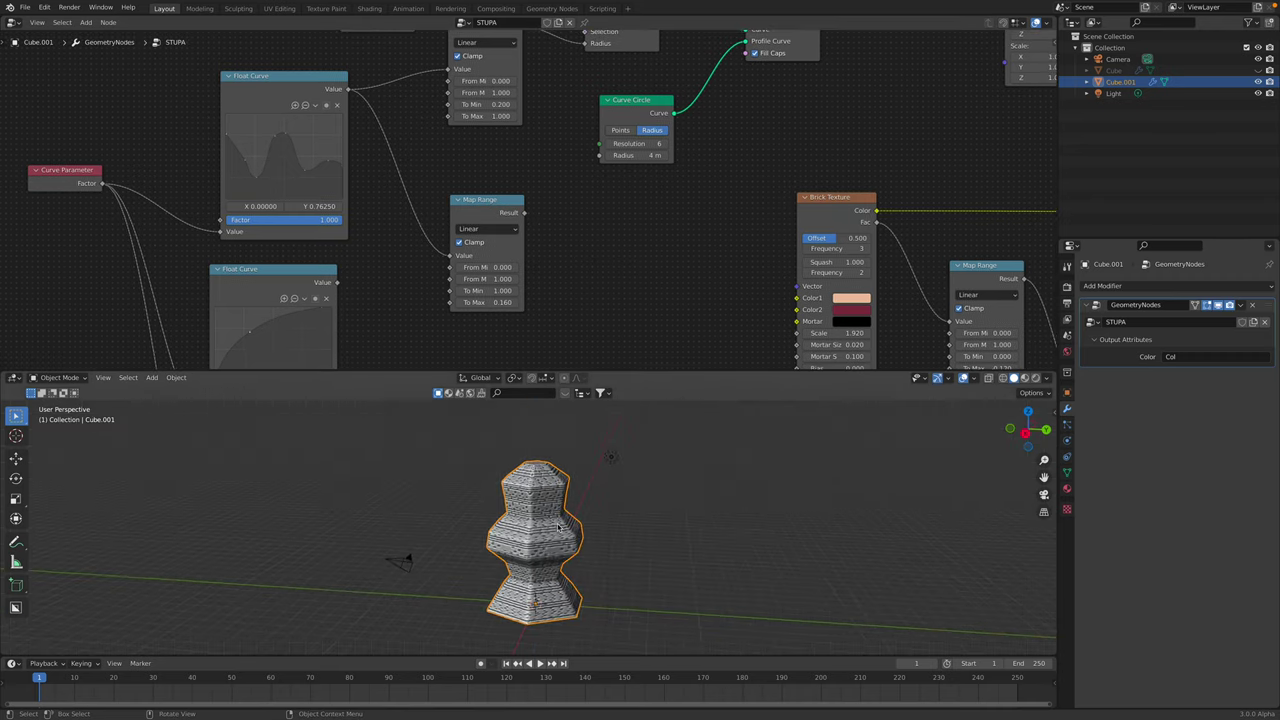
# - Go through the Mesh Line, Mesh to Curve and Set Curve Radius nodes that form the tower's base curve
pyautogui.moveTo(450, 211); pyautogui.dragTo(451, 379, button='middle')
pyautogui.moveTo(490, 188); pyautogui.dragTo(489, 193)
pyautogui.moveTo(383, 73); pyautogui.dragTo(370, 70)
pyautogui.moveTo(482, 88); pyautogui.dragTo(467, 86)
pyautogui.moveTo(491, 107); pyautogui.dragTo(411, 109, button='middle')
pyautogui.moveTo(538, 166); pyautogui.dragTo(514, 144)
pyautogui.moveTo(518, 188); pyautogui.dragTo(500, 152, button='middle')
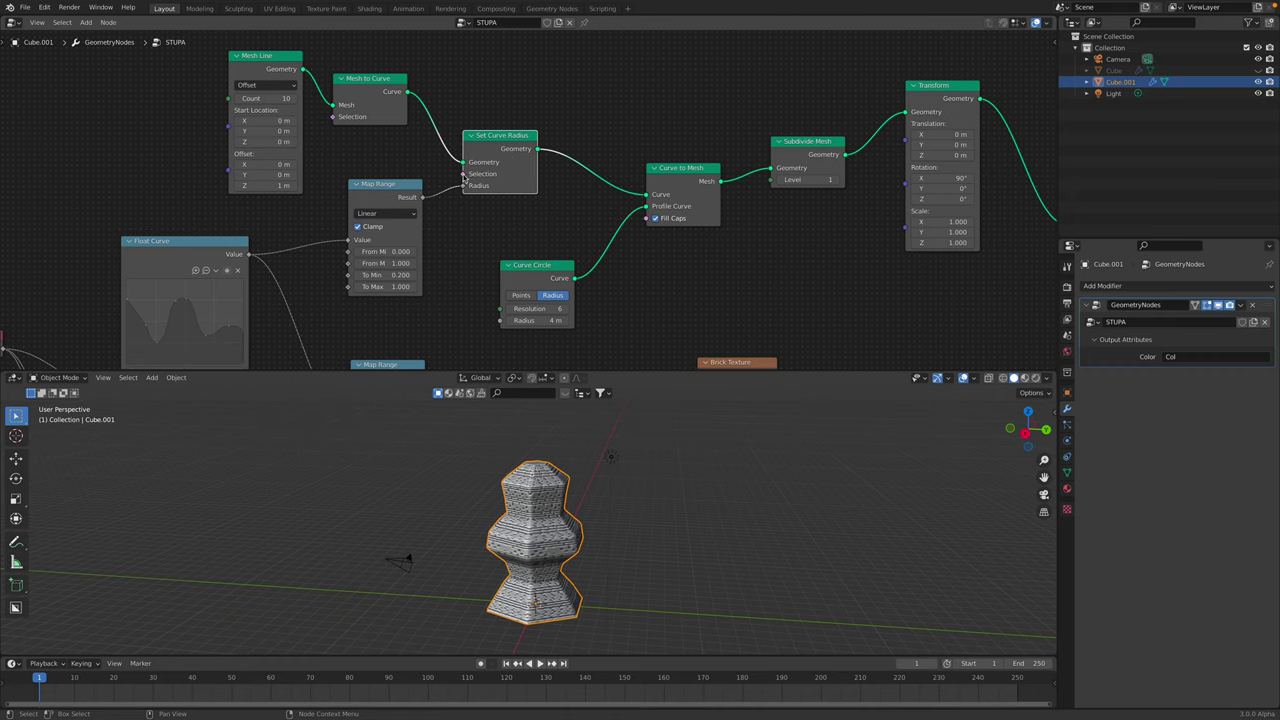
# - Examine how the Curve Parameter, Map Range, Curve Circle and Curve to Mesh nodes turn the curve into the tower mesh
pyautogui.moveTo(410, 192); pyautogui.dragTo(412, 201)
pyautogui.moveTo(428, 217); pyautogui.dragTo(488, 185, button='middle')
pyautogui.scroll(-3, 488, 185)
pyautogui.moveTo(329, 226); pyautogui.dragTo(365, 203, button='middle')
pyautogui.moveTo(171, 264); pyautogui.dragTo(152, 259)
pyautogui.moveTo(380, 197); pyautogui.dragTo(181, 228, button='middle')
pyautogui.scroll(2, 181, 228)
pyautogui.moveTo(181, 228); pyautogui.dragTo(179, 247, button='middle')
pyautogui.moveTo(448, 267); pyautogui.dragTo(432, 244)
pyautogui.scroll(1, 519, 216)
pyautogui.moveTo(585, 170); pyautogui.dragTo(567, 165)
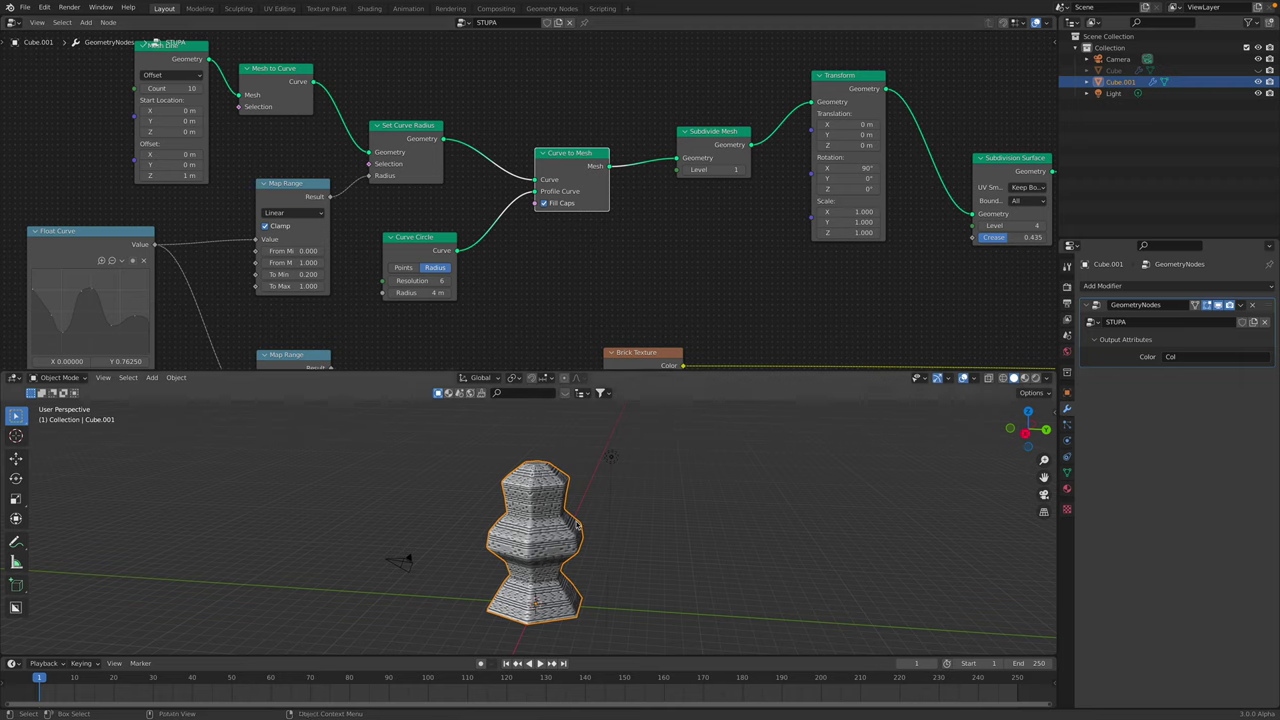
pyautogui.moveTo(574, 570); pyautogui.dragTo(586, 564, button='middle')
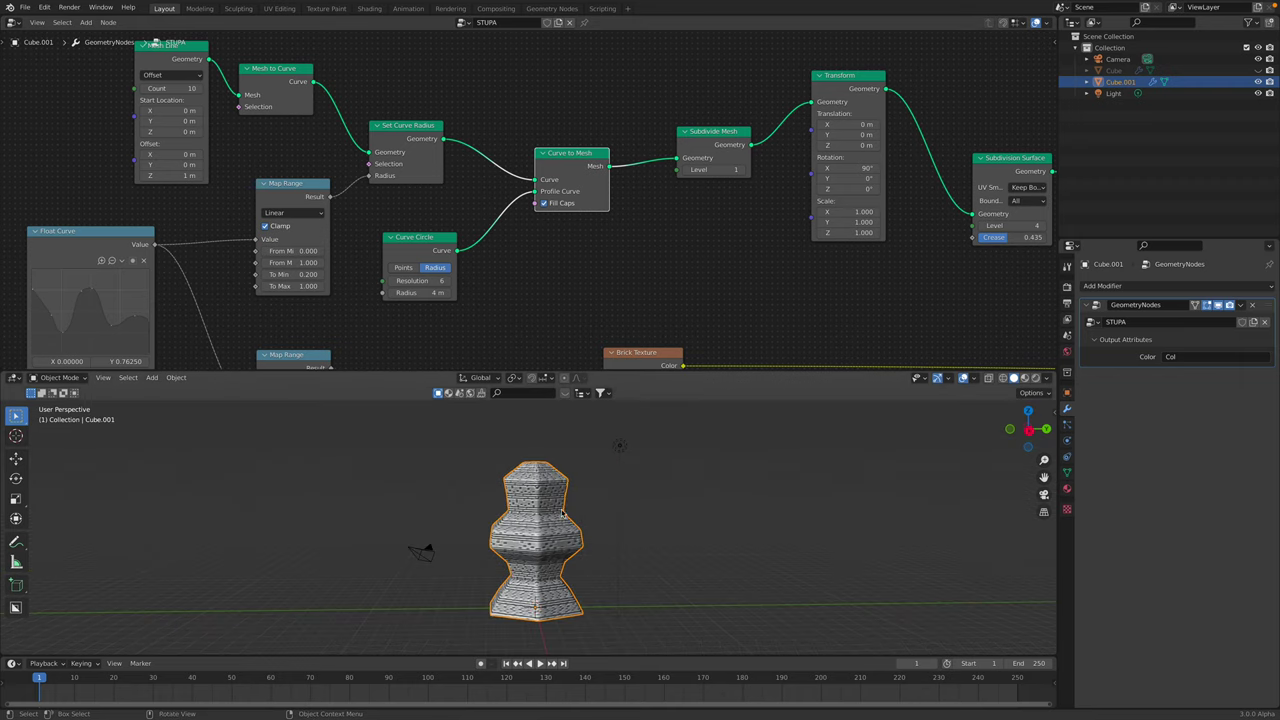
pyautogui.moveTo(503, 281); pyautogui.dragTo(491, 257, button='middle')
pyautogui.scroll(2, 491, 257)
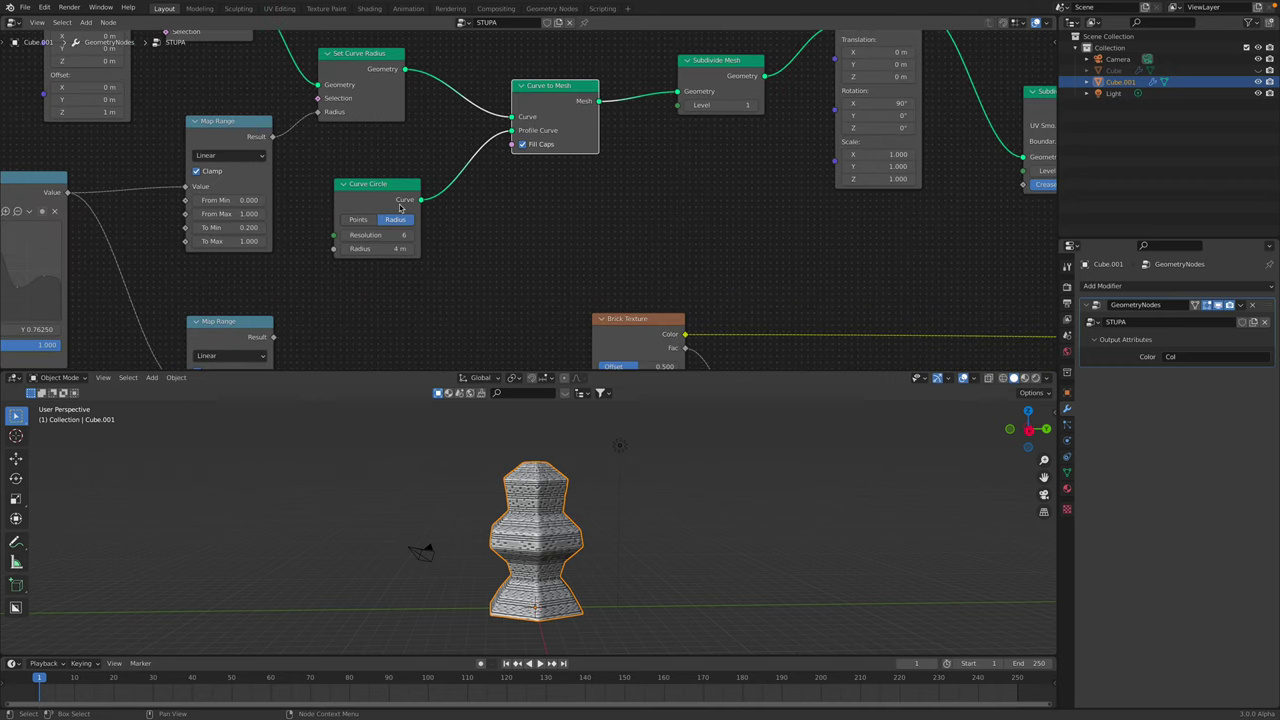
# - Try another Curve Circle radius, return it to 4 m, and set the Resolution to 4
pyautogui.click(395, 189)
pyautogui.moveTo(575, 543); pyautogui.dragTo(568, 540, button='middle')
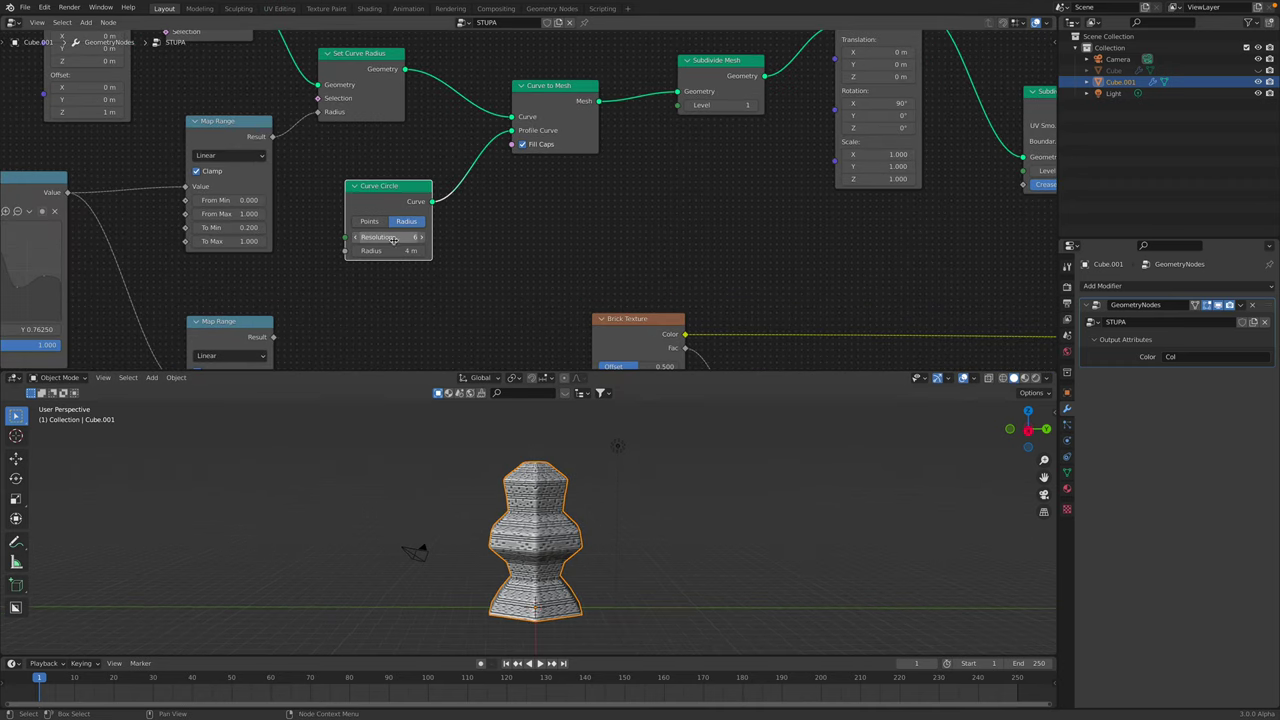
pyautogui.moveTo(398, 251)
pyautogui.mouseDown()
pyautogui.moveTo(466, 251)
pyautogui.moveTo(416, 251)
pyautogui.mouseUp()
pyautogui.click(398, 251)
pyautogui.write('4')
pyautogui.press('Return')
pyautogui.write('4')
pyautogui.press('Return')
pyautogui.moveTo(598, 508); pyautogui.dragTo(586, 557, button='middle')
# - Raise the Curve Circle's Resolution to 12 and save the file
pyautogui.click(422, 240)
pyautogui.click(422, 240)
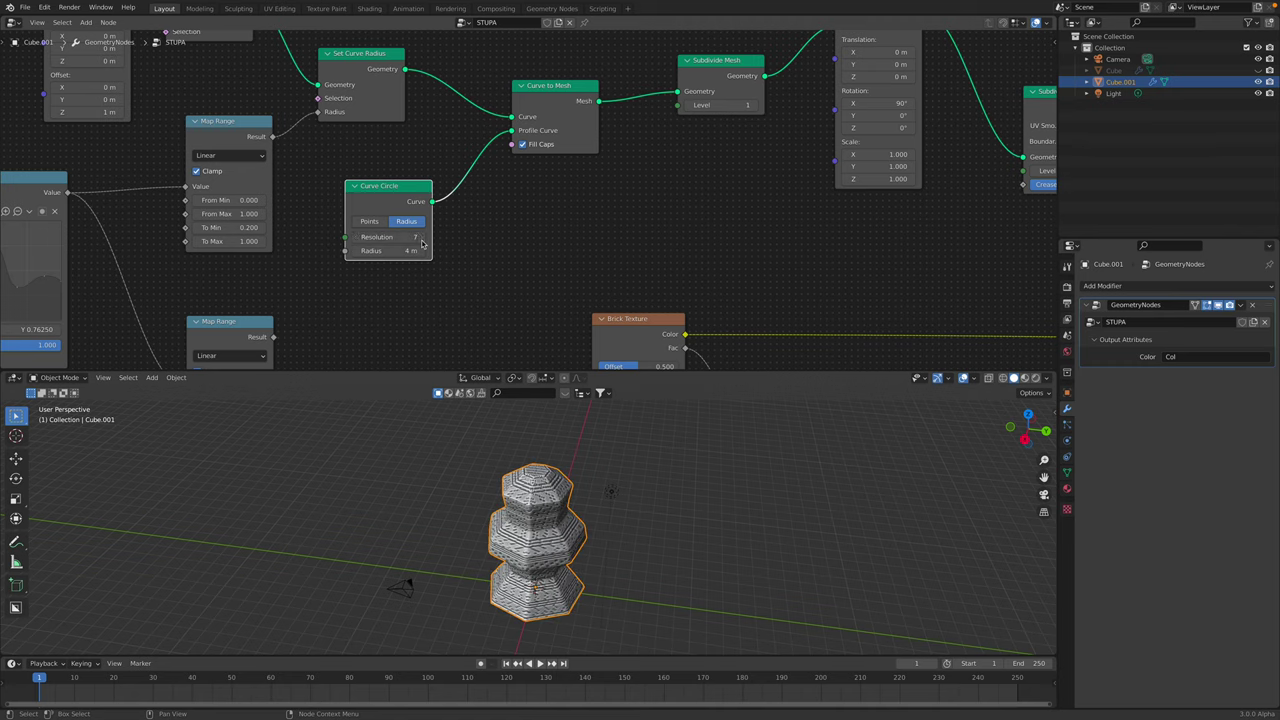
pyautogui.click(422, 240)
pyautogui.click(422, 240)
pyautogui.click(422, 240)
pyautogui.click(421, 238)
pyautogui.click(421, 238)
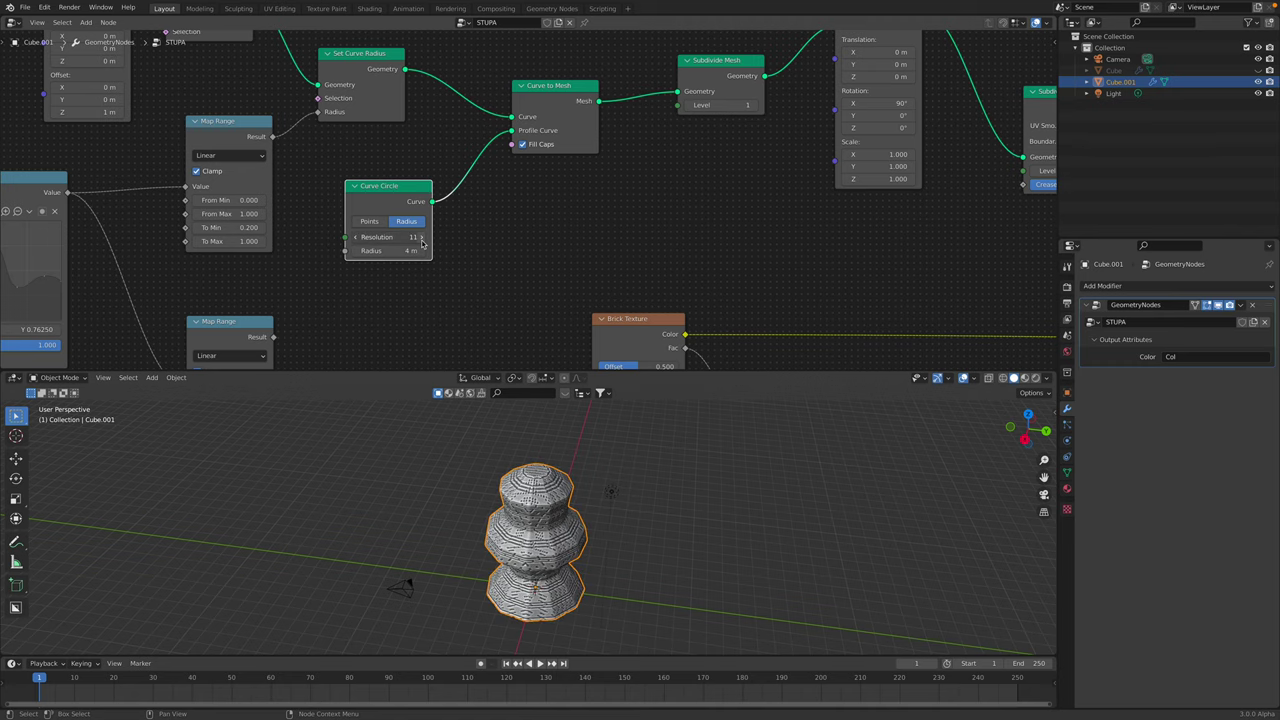
pyautogui.click(422, 240)
pyautogui.hotkey('ctrl', 's')
pyautogui.moveTo(590, 520); pyautogui.dragTo(598, 533, button='middle')
# - Widen the tower by increasing the Curve Circle's Radius to about 8.34 m
pyautogui.moveTo(538, 243); pyautogui.dragTo(478, 282, button='middle')
pyautogui.moveTo(549, 185); pyautogui.dragTo(473, 199, button='middle')
pyautogui.moveTo(588, 120); pyautogui.dragTo(574, 123)
pyautogui.moveTo(285, 286); pyautogui.dragTo(337, 238, button='middle')
pyautogui.moveTo(305, 255); pyautogui.dragTo(384, 255)
# - Examine the node chain from the first Float Curve through to Curve to Mesh and Subdivide Mesh
pyautogui.moveTo(75, 210); pyautogui.dragTo(600, 96, button='middle')
pyautogui.moveTo(179, 170); pyautogui.dragTo(190, 208)
pyautogui.moveTo(596, 170); pyautogui.dragTo(419, 264, button='middle')
pyautogui.scroll(-2, 228, 238)
pyautogui.moveTo(240, 213); pyautogui.dragTo(343, 131, button='middle')
pyautogui.moveTo(331, 105); pyautogui.dragTo(314, 100)
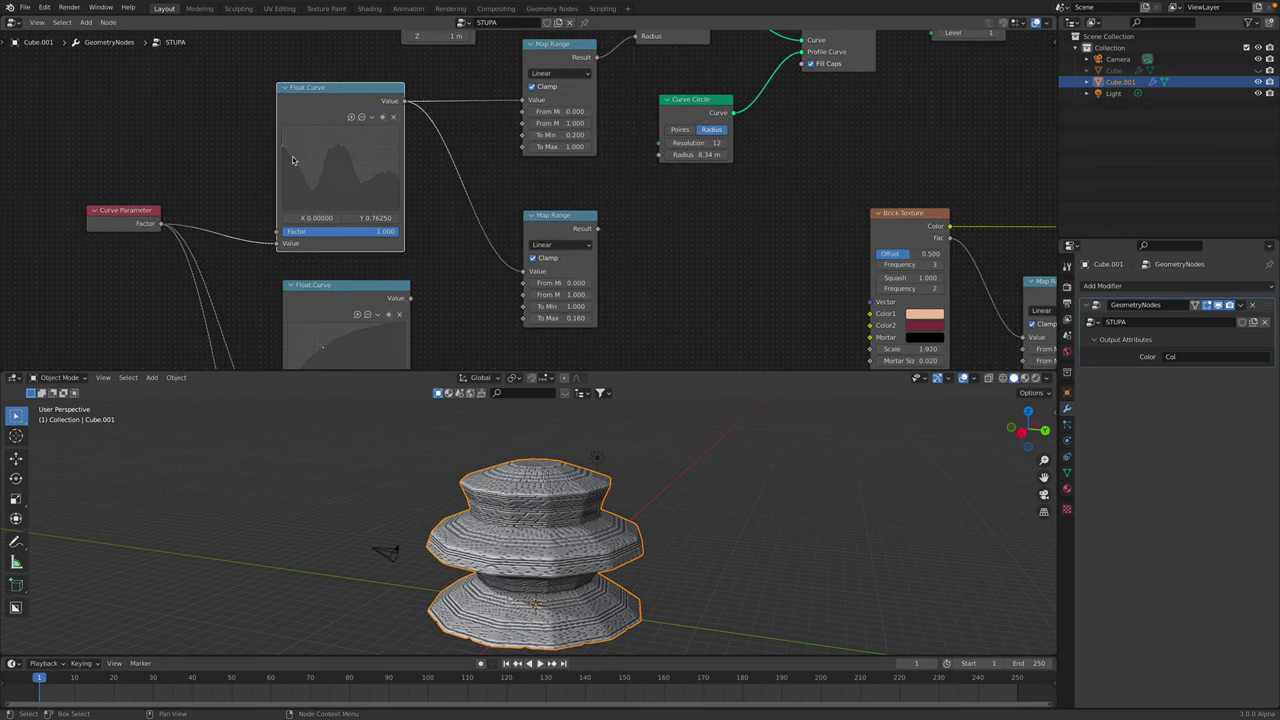
pyautogui.moveTo(866, 50); pyautogui.dragTo(572, 187, button='middle')
pyautogui.moveTo(563, 162); pyautogui.dragTo(553, 162)
pyautogui.moveTo(677, 165); pyautogui.dragTo(440, 217, button='middle')
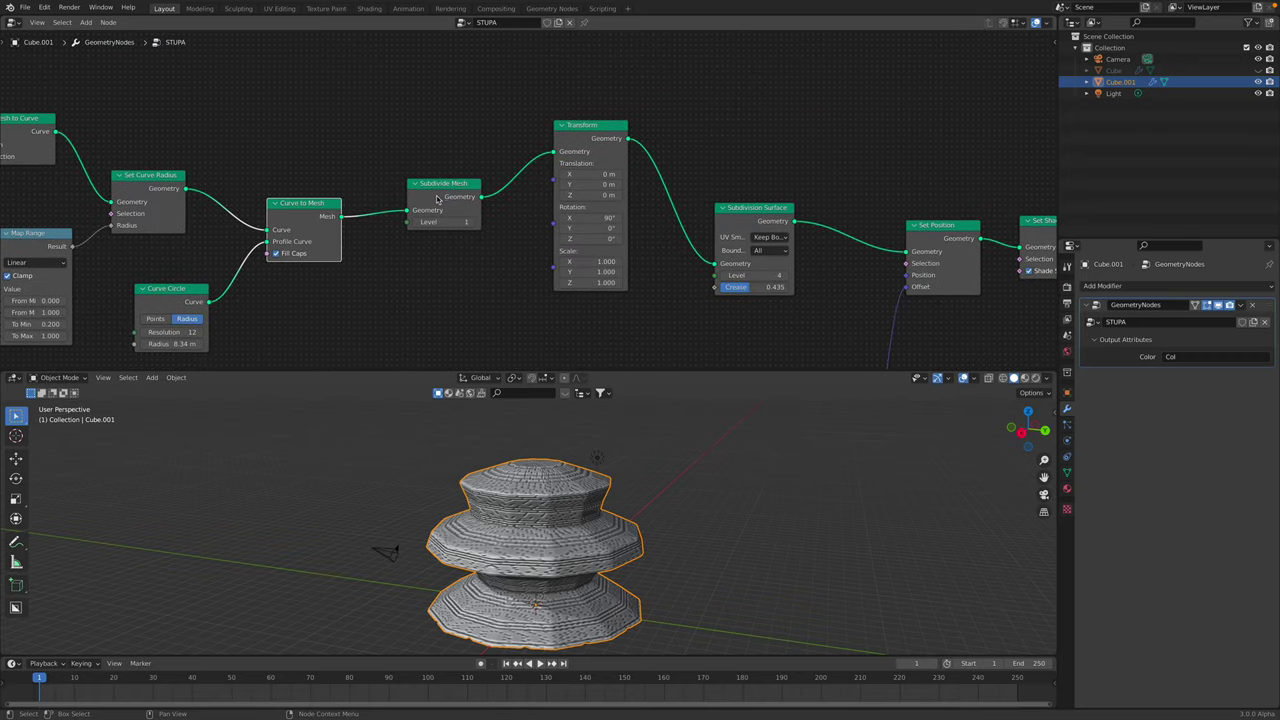
# - Examine the Transform, Subdivision Surface, Set Position and Set Shade Smooth nodes, plus the Brick Texture and Scale nodes feeding the offset
pyautogui.click(563, 146)
pyautogui.moveTo(508, 144); pyautogui.dragTo(298, 165, button='middle')
pyautogui.scroll(-1, 298, 165)
pyautogui.moveTo(366, 151); pyautogui.dragTo(370, 131)
pyautogui.scroll(1, 903, 161)
pyautogui.moveTo(903, 161); pyautogui.dragTo(868, 158, button='middle')
pyautogui.moveTo(868, 162); pyautogui.dragTo(872, 132)
pyautogui.moveTo(851, 218); pyautogui.dragTo(822, 134, button='middle')
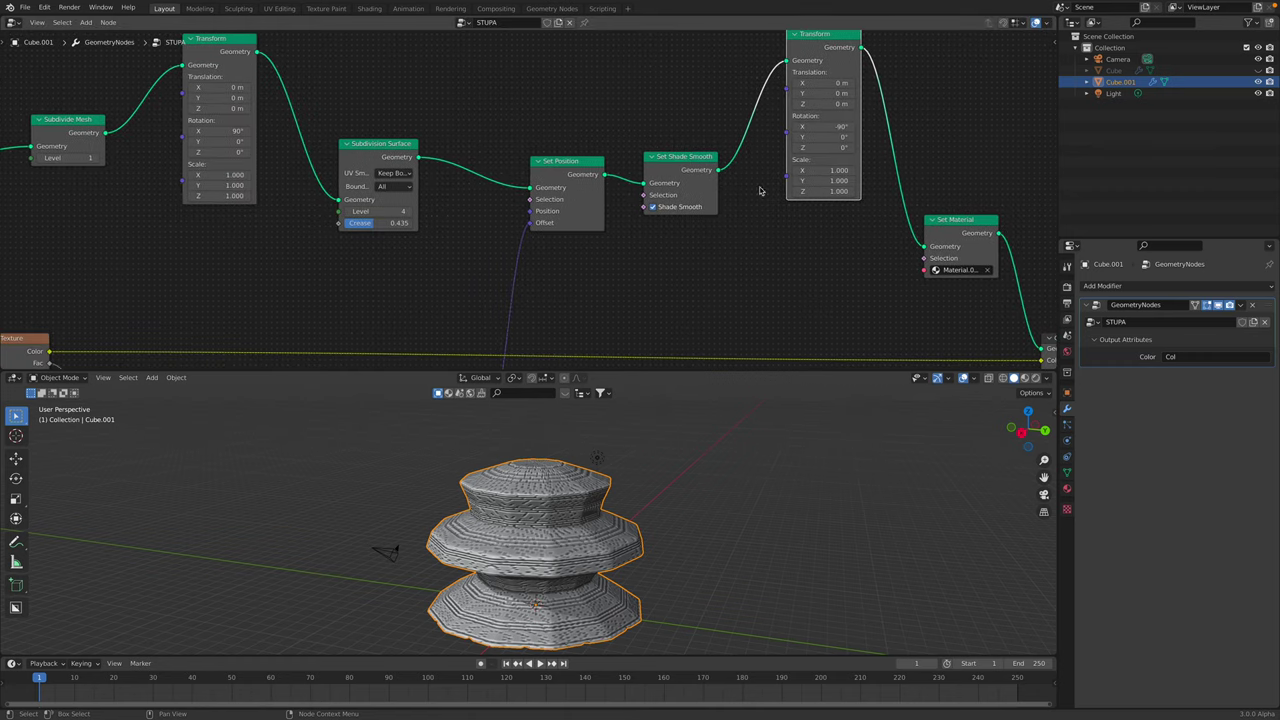
pyautogui.moveTo(447, 181); pyautogui.dragTo(466, 194, button='middle')
pyautogui.scroll(-1, 662, 212)
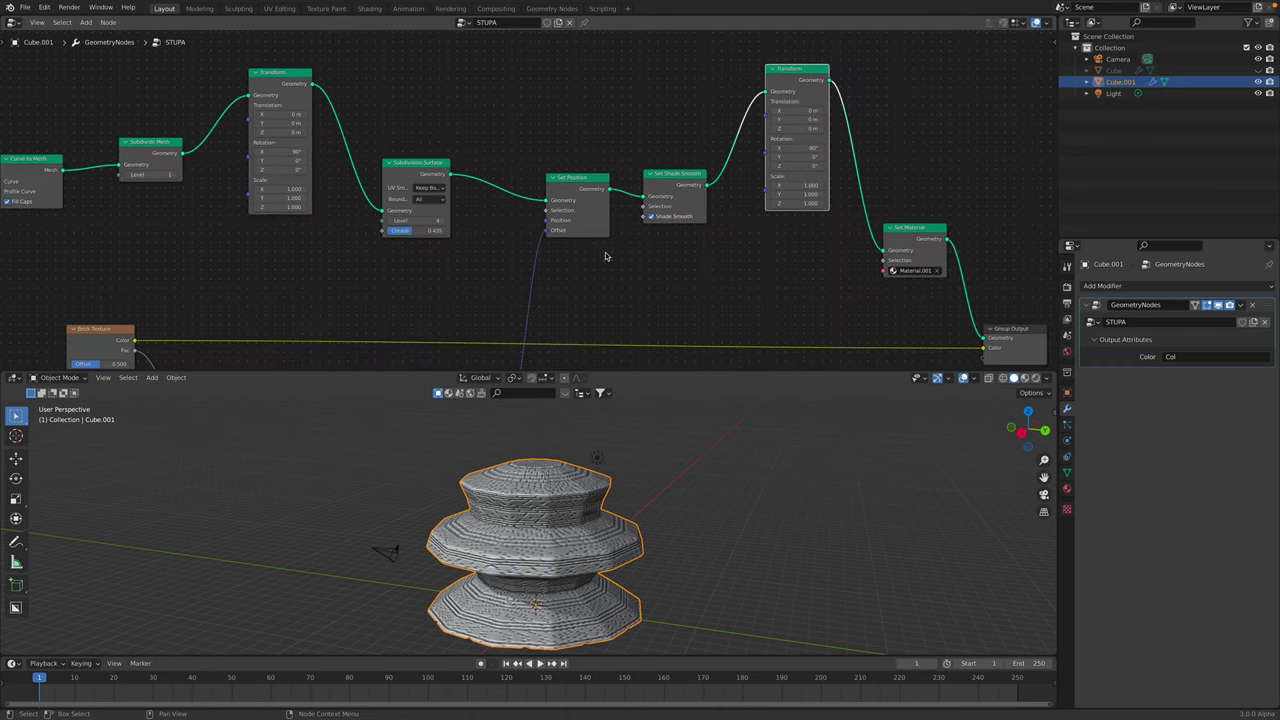
pyautogui.moveTo(605, 256); pyautogui.dragTo(484, 280, button='middle')
pyautogui.moveTo(163, 196); pyautogui.dragTo(172, 196)
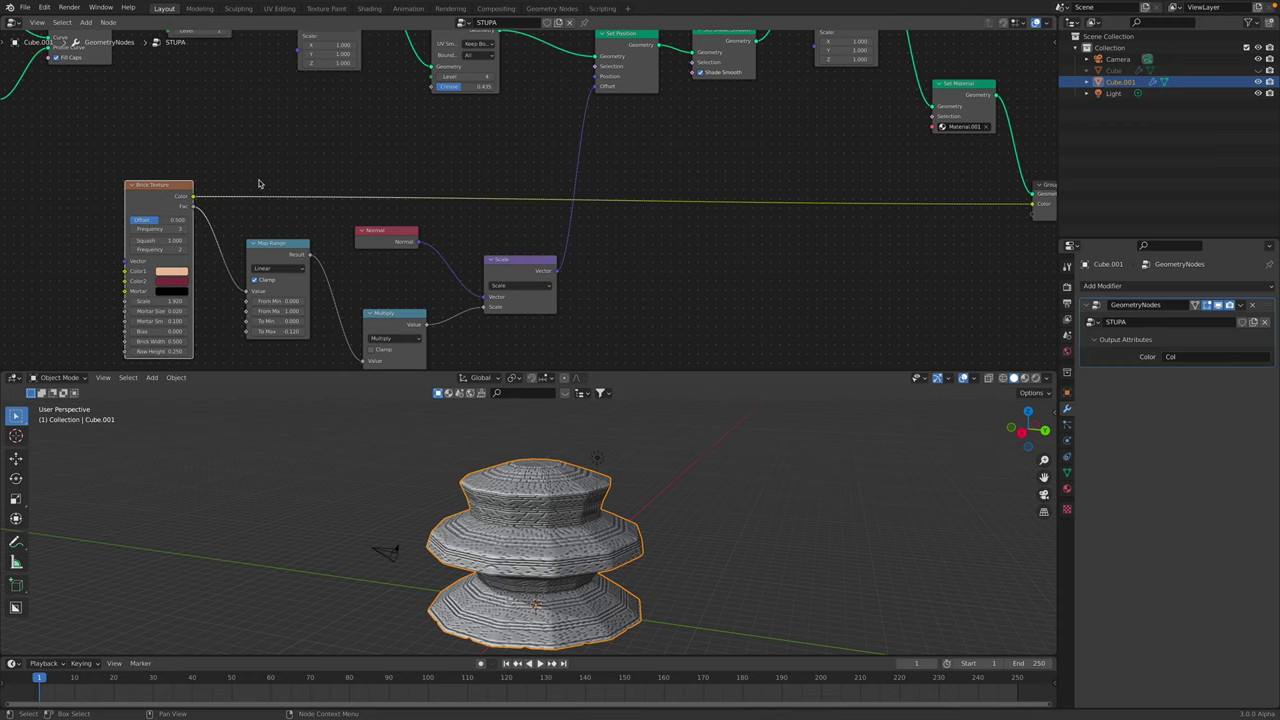
pyautogui.moveTo(170, 197); pyautogui.dragTo(338, 231, button='middle')
pyautogui.moveTo(621, 309); pyautogui.dragTo(601, 296)
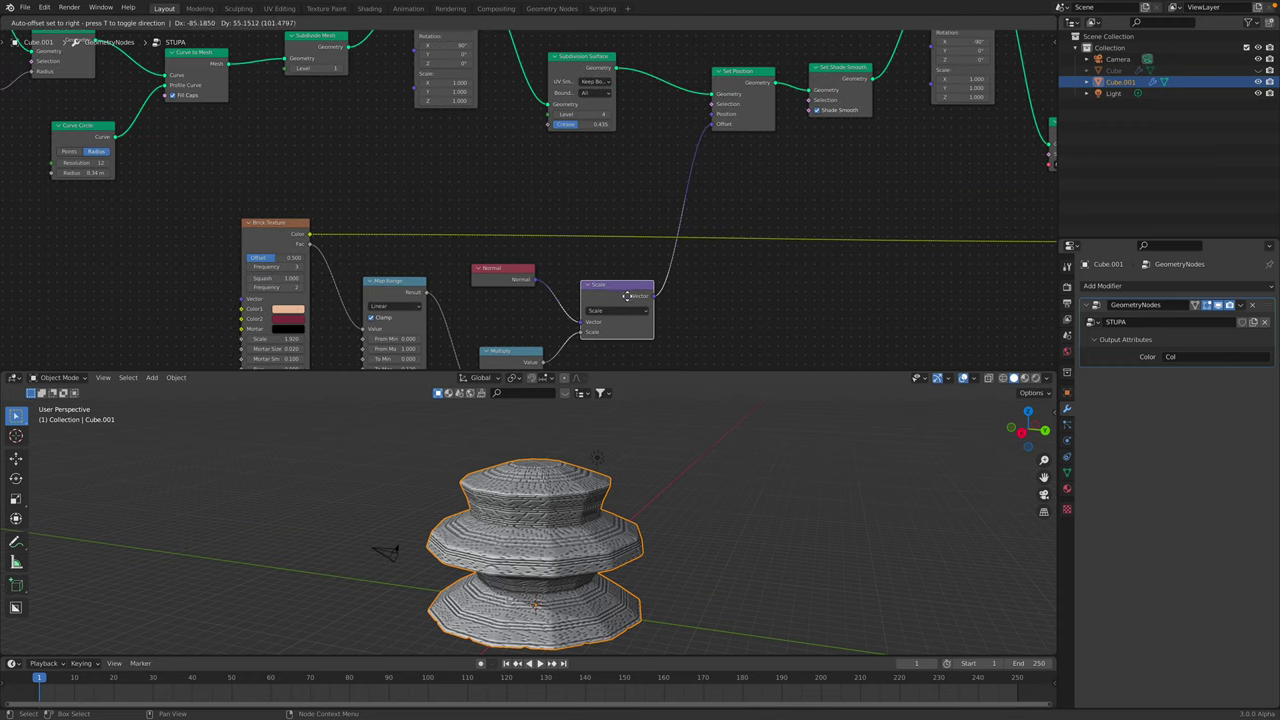
# - Disconnect the Scale node's Vector output from Set Position's Offset input and inspect the tower without brick displacement
pyautogui.moveTo(690, 185); pyautogui.dragTo(666, 215, button='middle')
pyautogui.moveTo(688, 156); pyautogui.dragTo(685, 167)
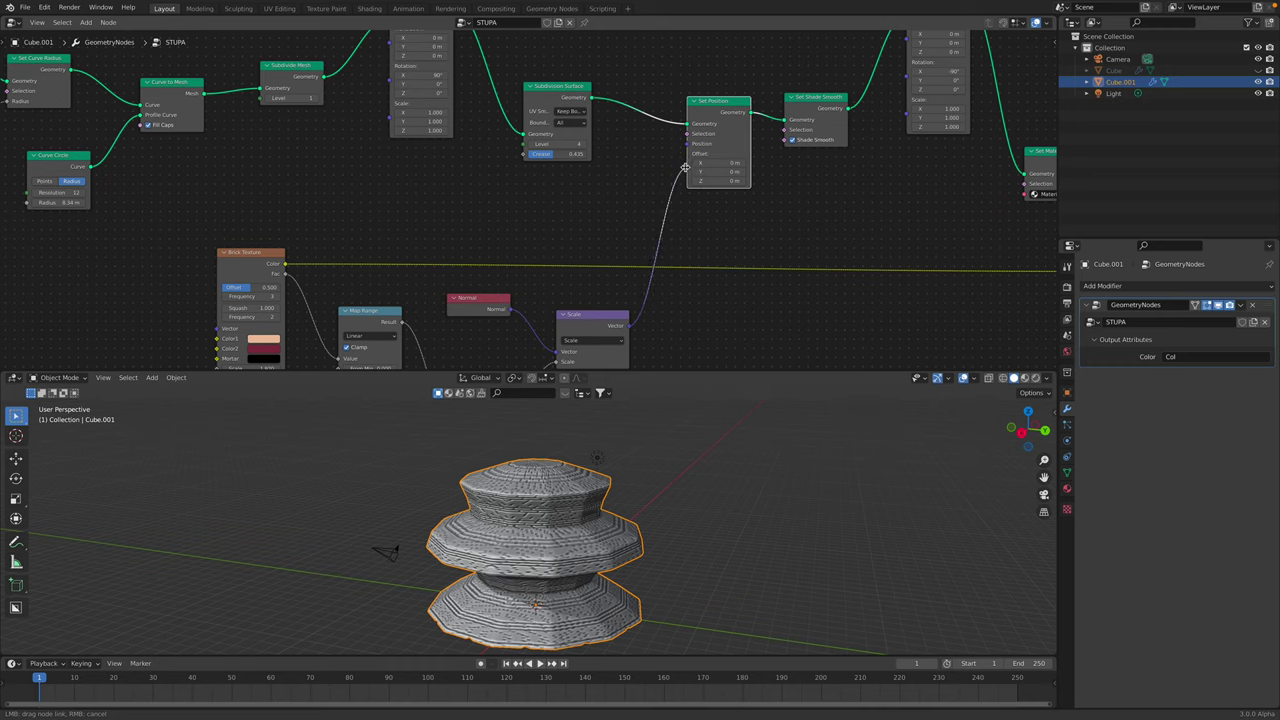
pyautogui.moveTo(676, 256); pyautogui.dragTo(700, 434)
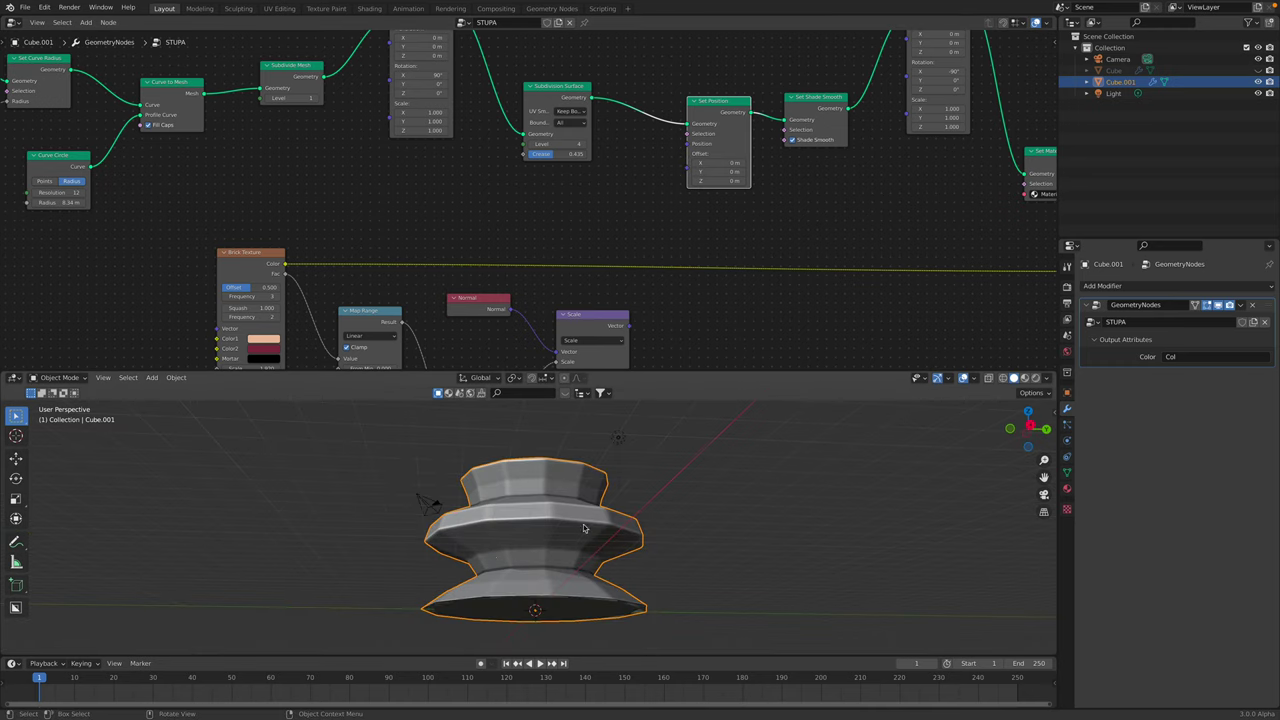
# - Mute the Transform node before Subdivision Surface and the one after Set Shade Smooth
pyautogui.moveTo(582, 75); pyautogui.dragTo(558, 131, button='middle')
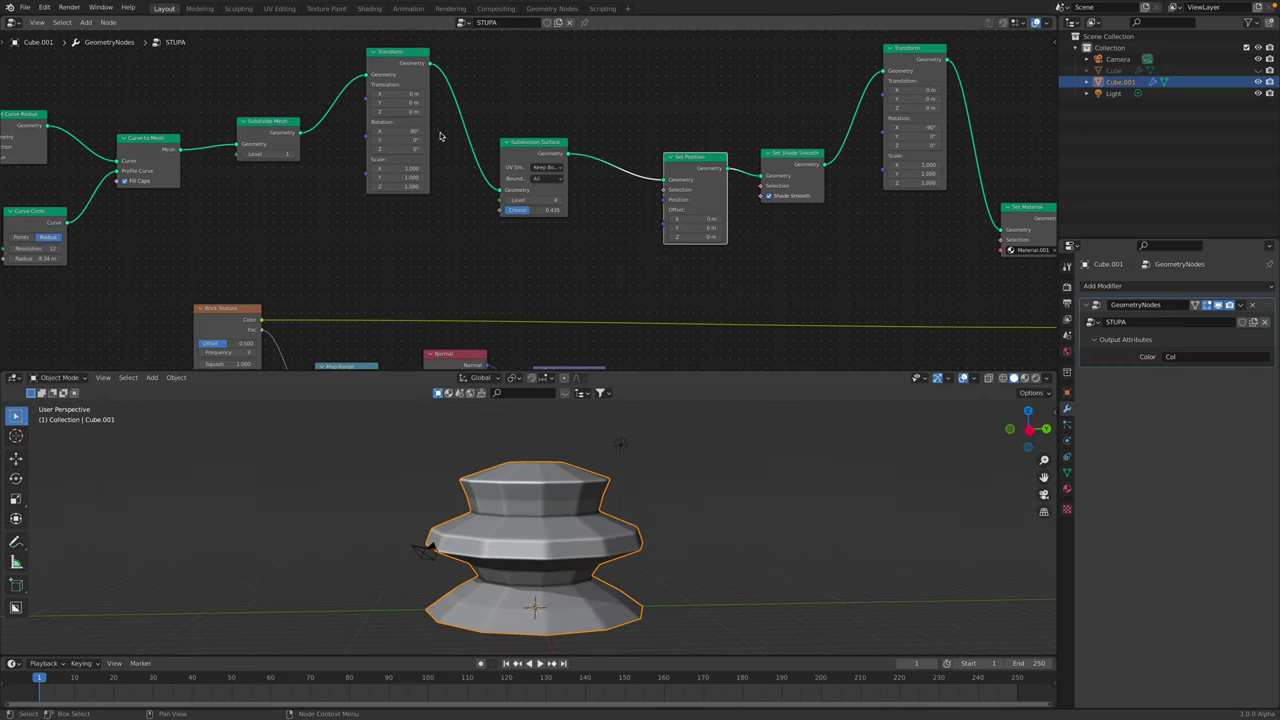
pyautogui.click(407, 63)
pyautogui.press('m')
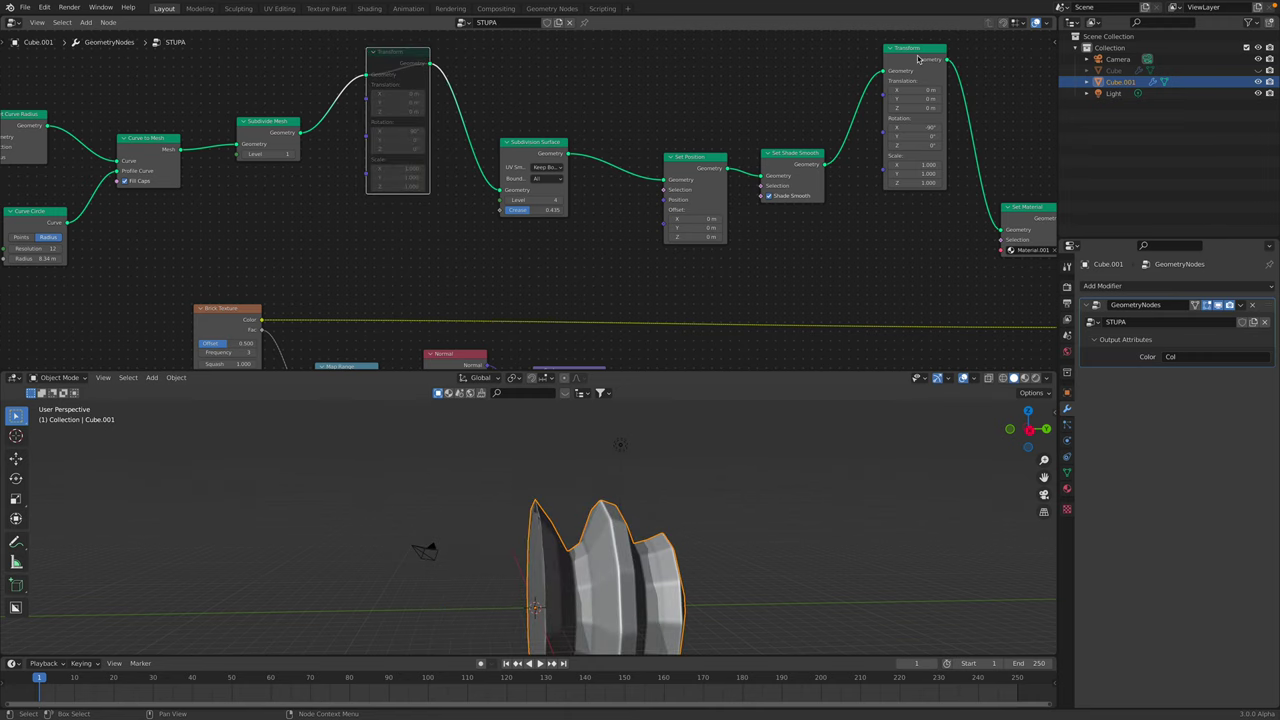
pyautogui.click(918, 60)
pyautogui.press('m')
# - Unmute both Transform nodes
pyautogui.click(410, 63)
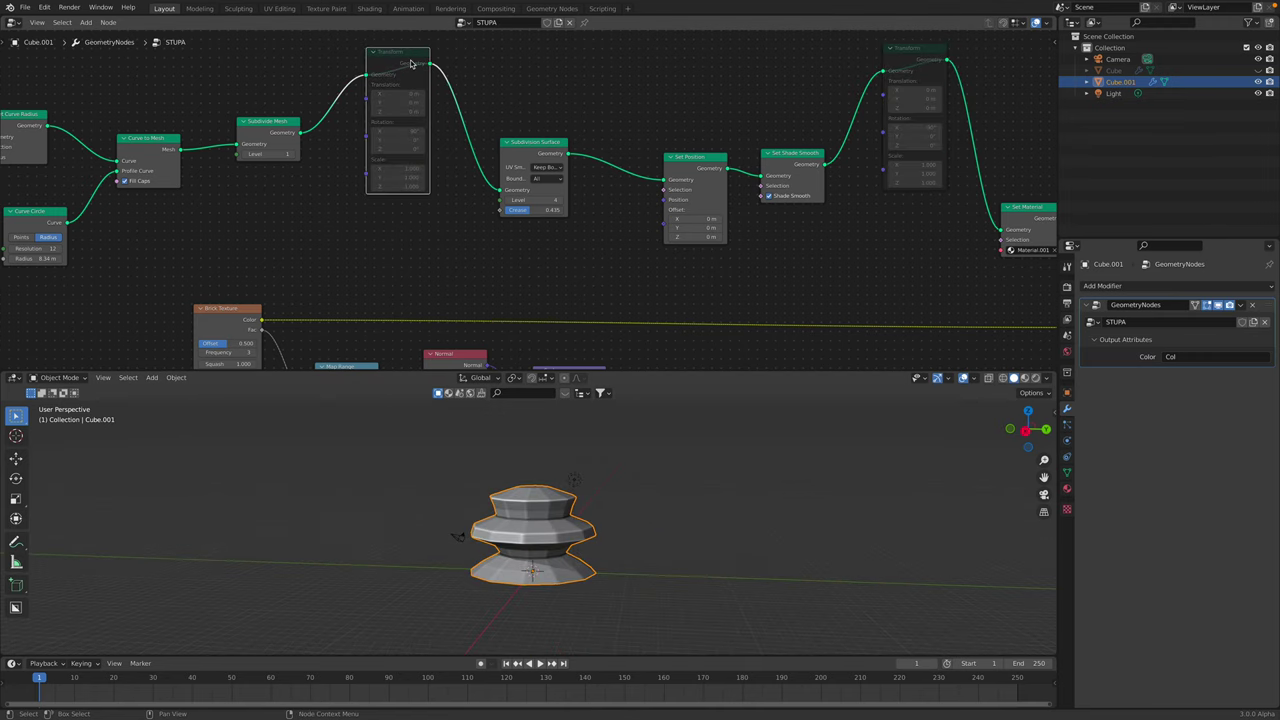
pyautogui.press('m')
pyautogui.click(918, 55)
pyautogui.press('m')
pyautogui.moveTo(665, 225); pyautogui.dragTo(677, 191, button='middle')
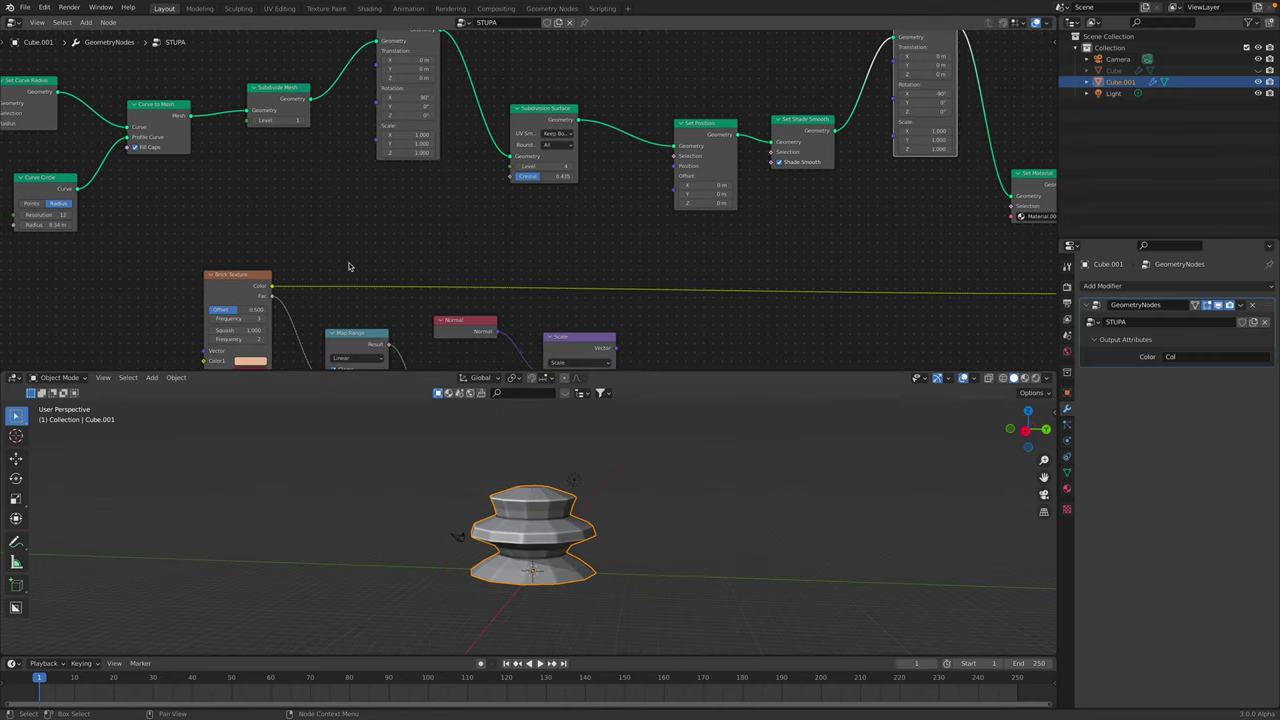
# - Mute both 90° rotation Transform nodes again
pyautogui.moveTo(363, 237); pyautogui.dragTo(299, 237, button='middle')
pyautogui.scroll(-1, 379, 242)
pyautogui.click(408, 69)
pyautogui.press('m')
pyautogui.click(869, 77)
pyautogui.press('m')
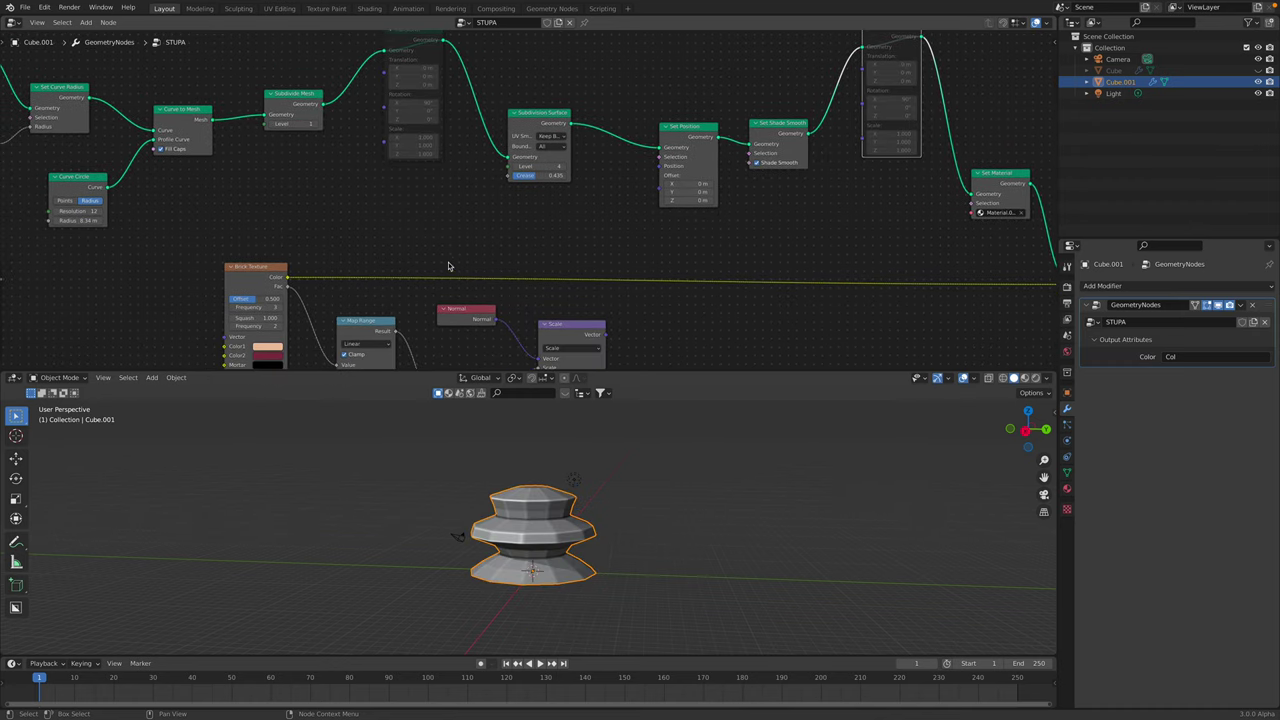
# - Reconnect the Scale node's Vector output to Set Position's Offset input
pyautogui.moveTo(412, 254); pyautogui.dragTo(400, 218, button='middle')
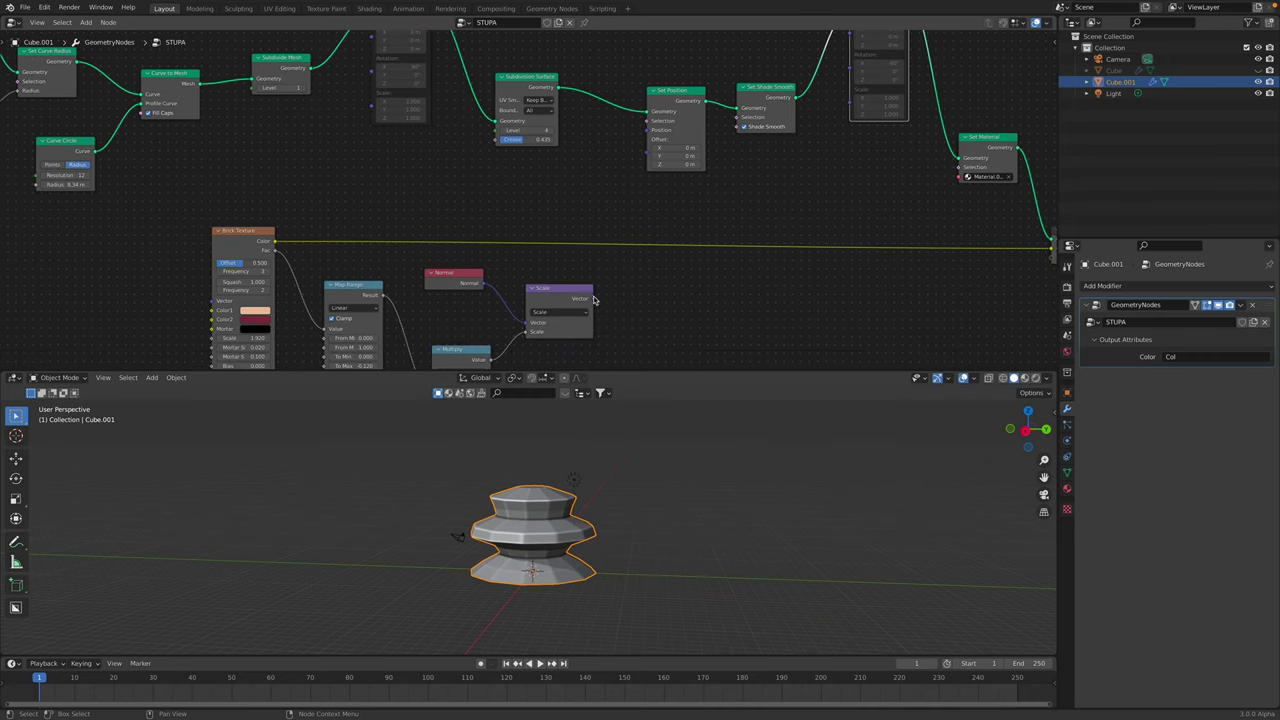
pyautogui.moveTo(645, 157); pyautogui.dragTo(646, 160)
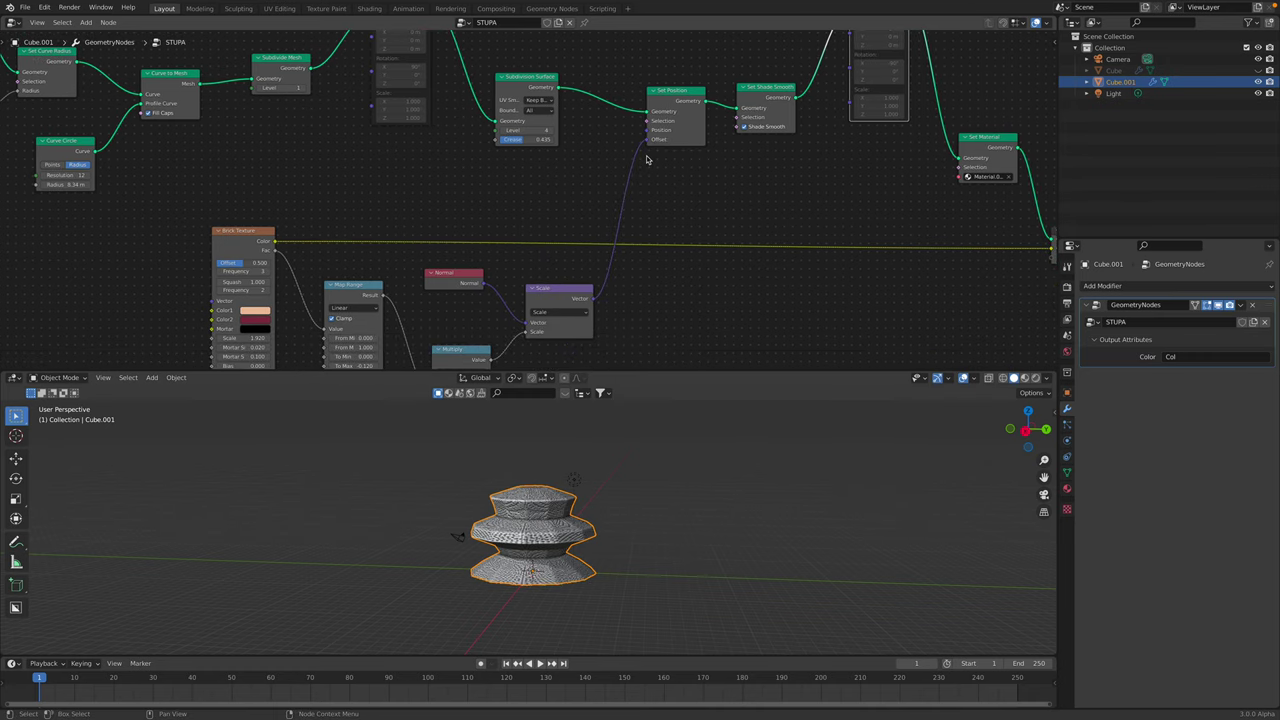
# - Examine the displaced brick surface of the stupa up close with both Transform nodes muted
pyautogui.scroll(4, 640, 490)
pyautogui.moveTo(640, 490); pyautogui.dragTo(640, 525, button='middle')
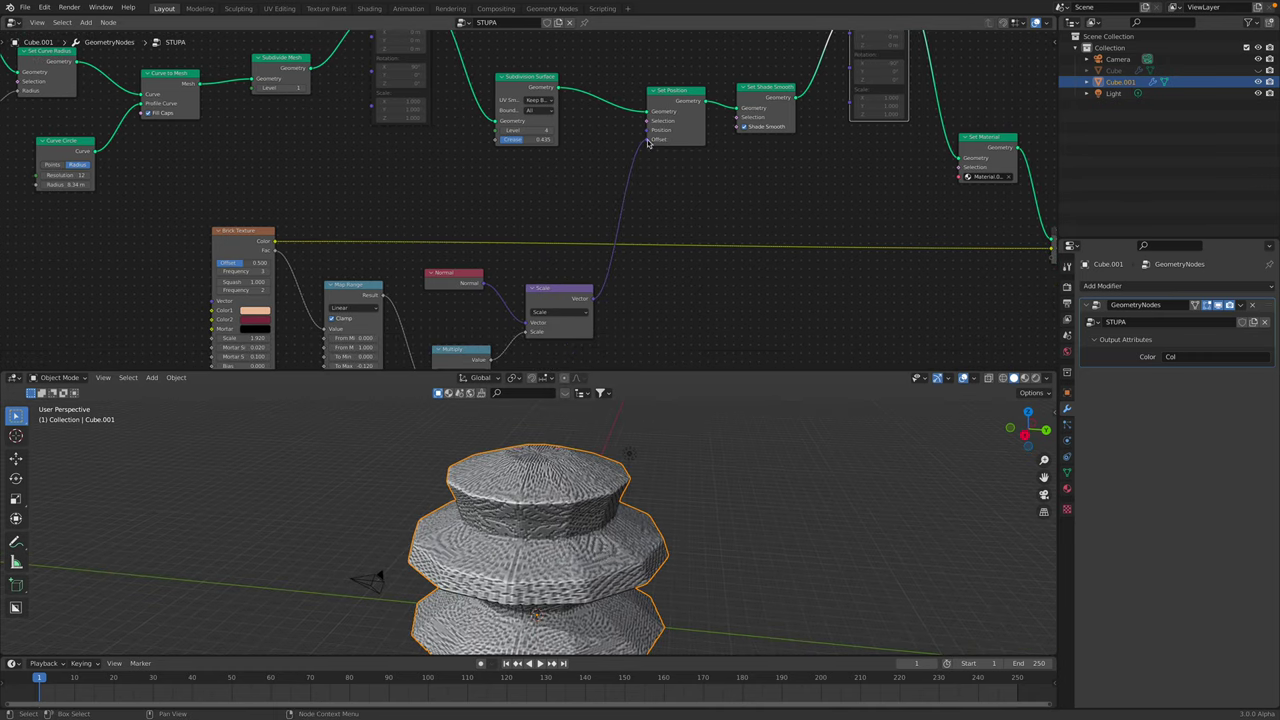
pyautogui.moveTo(647, 142); pyautogui.dragTo(648, 152)
pyautogui.scroll(3, 602, 493)
pyautogui.moveTo(526, 513); pyautogui.dragTo(562, 521, button='middle')
pyautogui.scroll(-2, 618, 510)
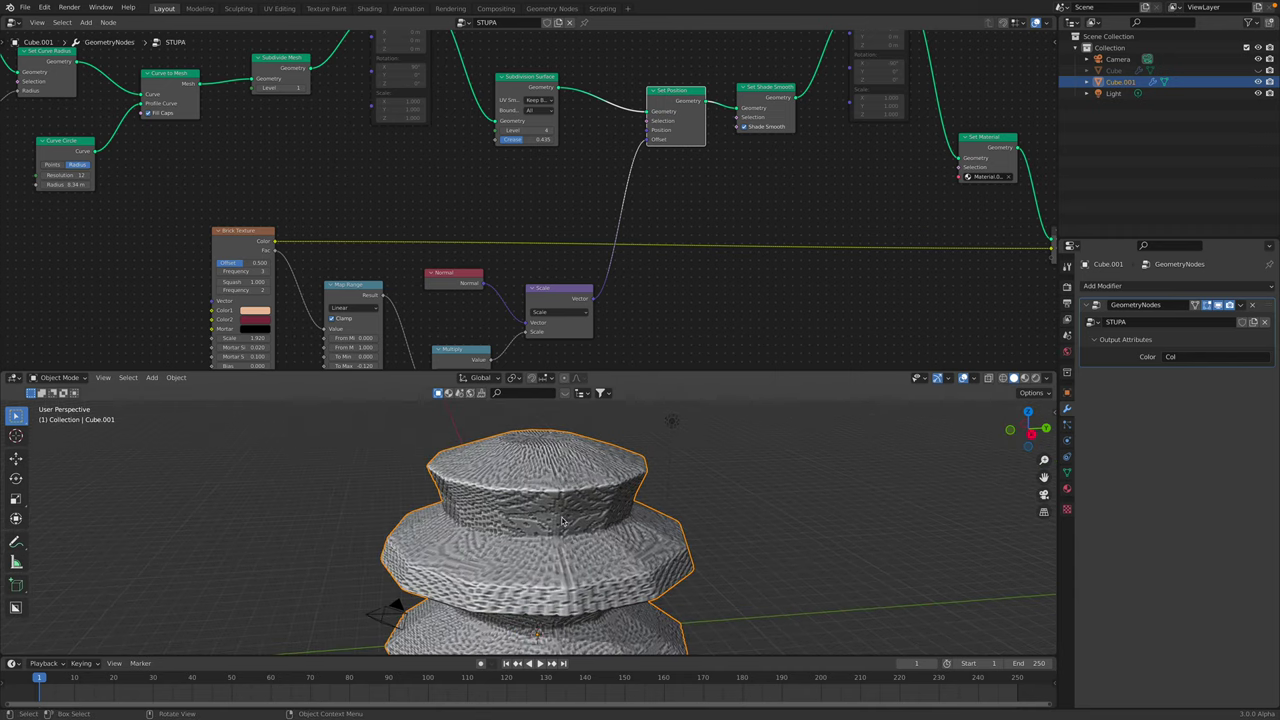
# - Unmute the Transform node before Subdivision Surface and the one after Set Shade Smooth
pyautogui.moveTo(541, 213); pyautogui.dragTo(543, 262, button='middle')
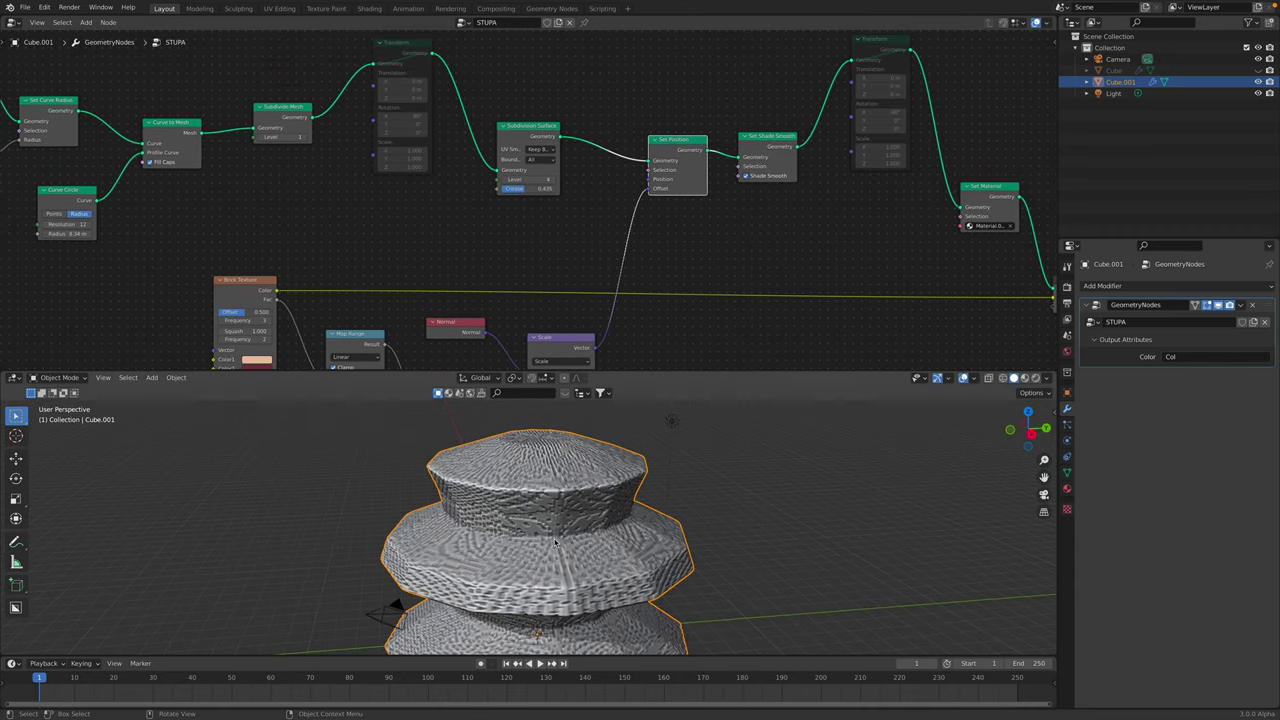
pyautogui.click(411, 78)
pyautogui.press('m')
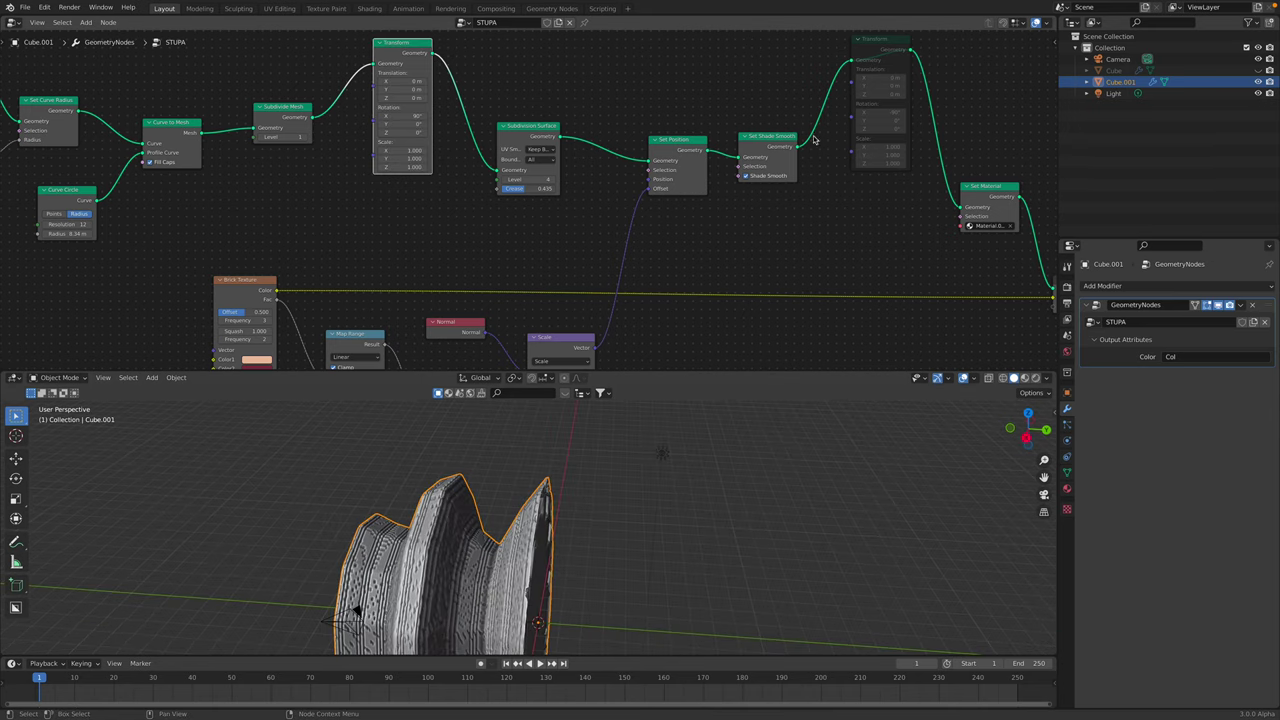
pyautogui.click(866, 53)
pyautogui.moveTo(706, 474); pyautogui.dragTo(430, 462, button='middle')
pyautogui.press('m')
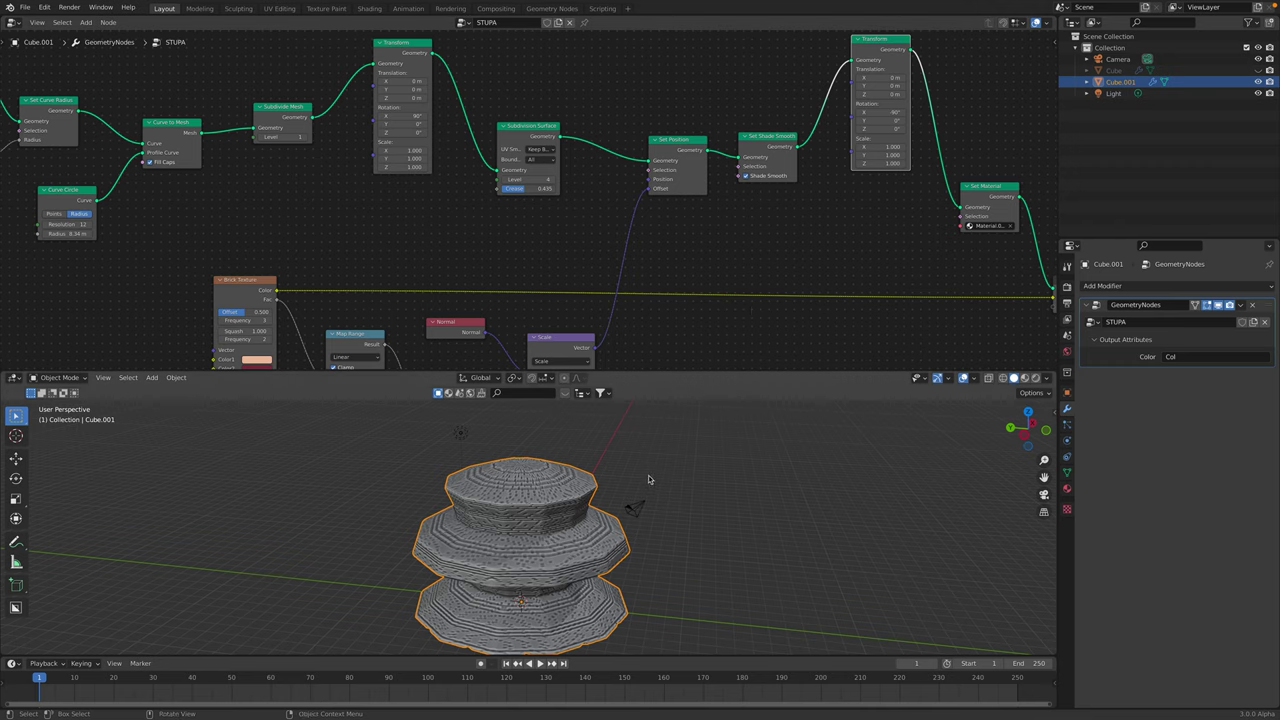
# - Set the Brick Texture's offset Frequency to 2
pyautogui.moveTo(334, 353); pyautogui.dragTo(344, 262, button='middle')
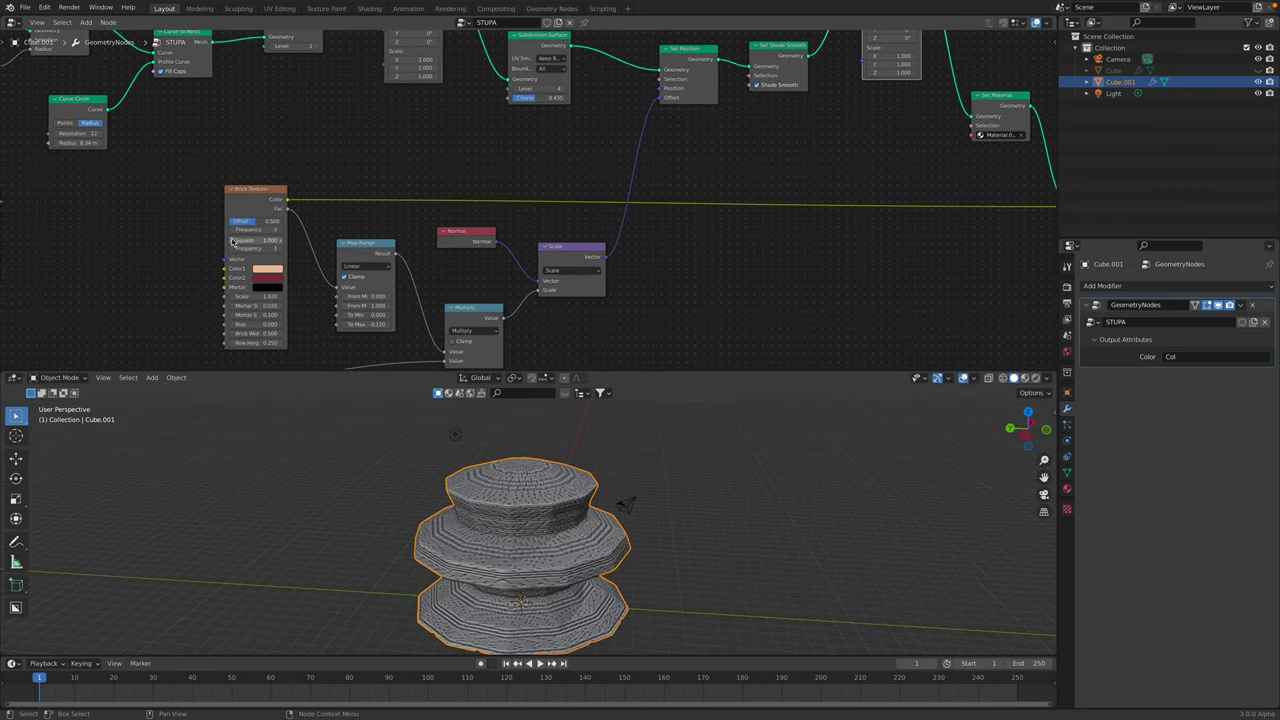
pyautogui.click(232, 230)
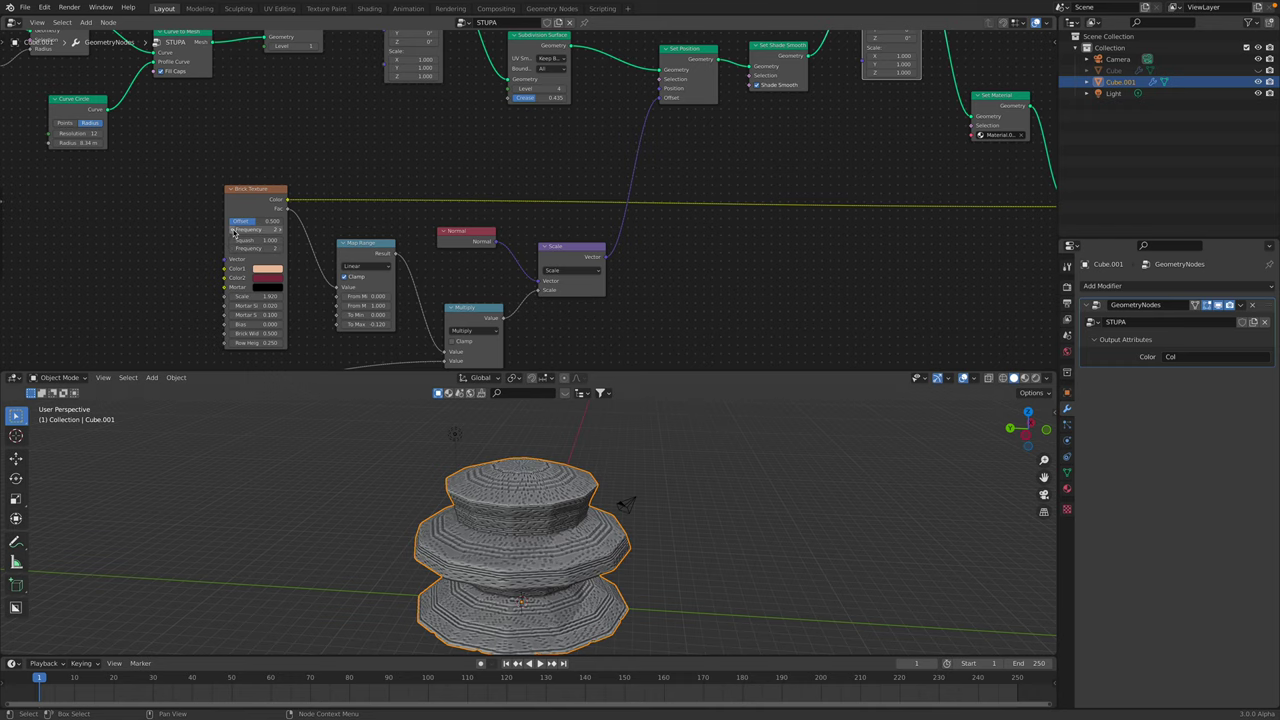
pyautogui.moveTo(234, 233); pyautogui.dragTo(281, 234)
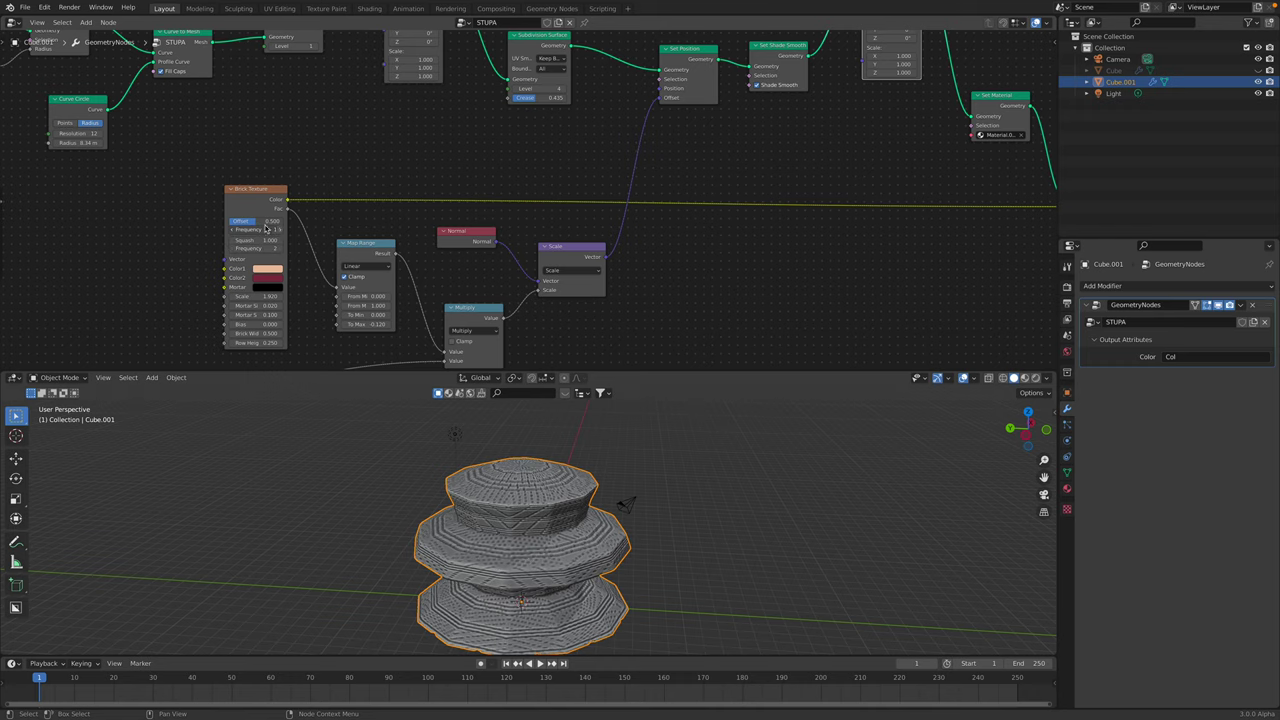
pyautogui.scroll(2, 266, 229)
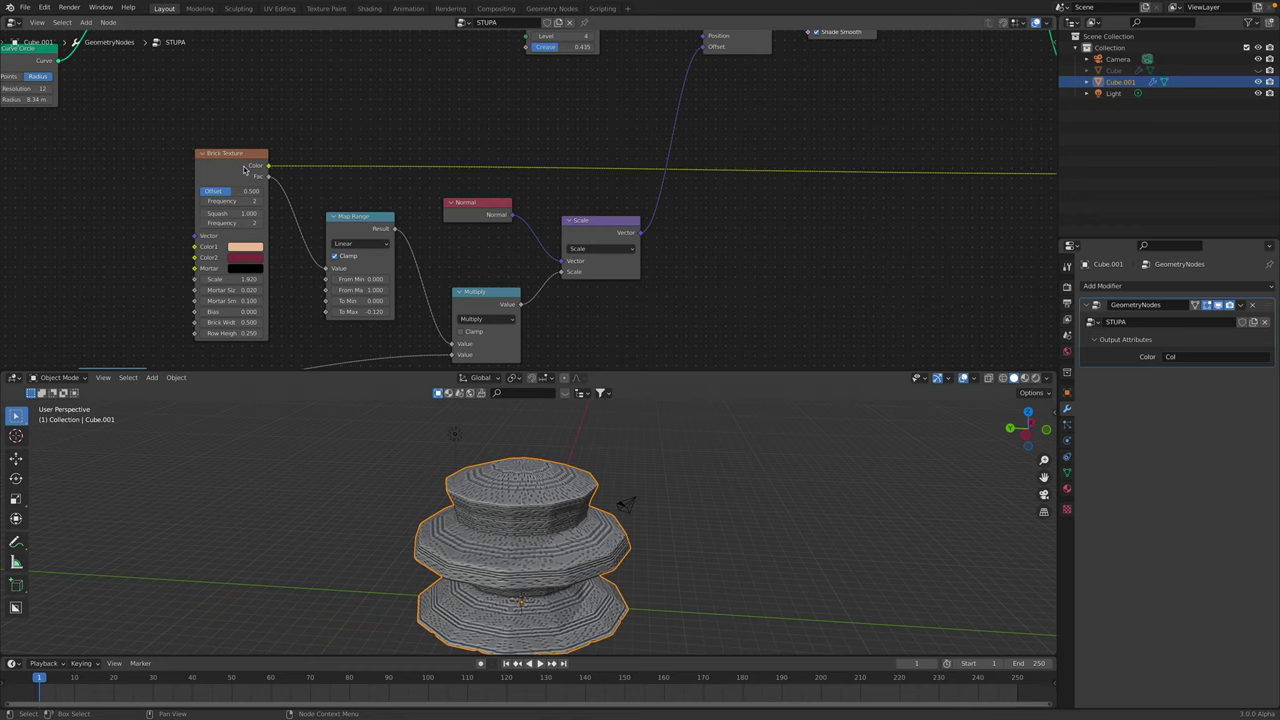
pyautogui.scroll(-3, 245, 170)
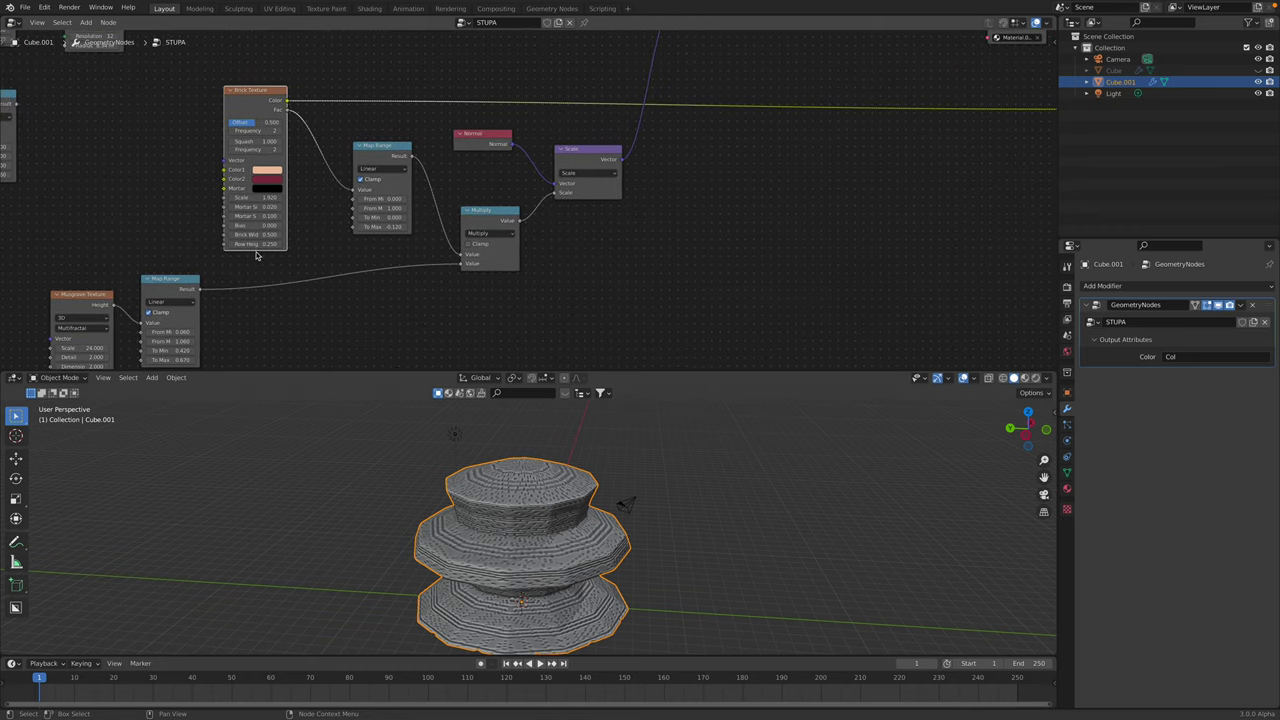
# - Set the Musgrave Texture's Scale to 23.580 and move it and its Map Range node closer to the Multiply node
pyautogui.moveTo(257, 256); pyautogui.dragTo(323, 193, button='middle')
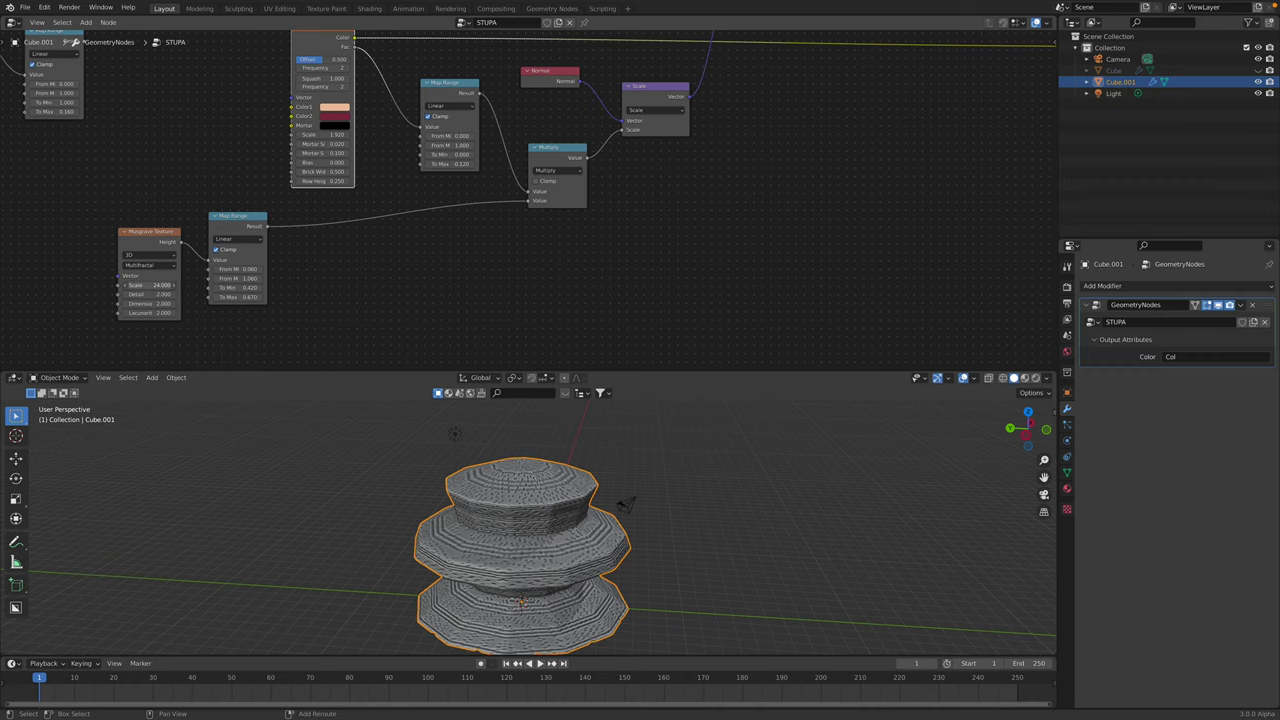
pyautogui.moveTo(173, 288); pyautogui.dragTo(167, 302, button='middle')
pyautogui.moveTo(234, 230); pyautogui.dragTo(325, 238)
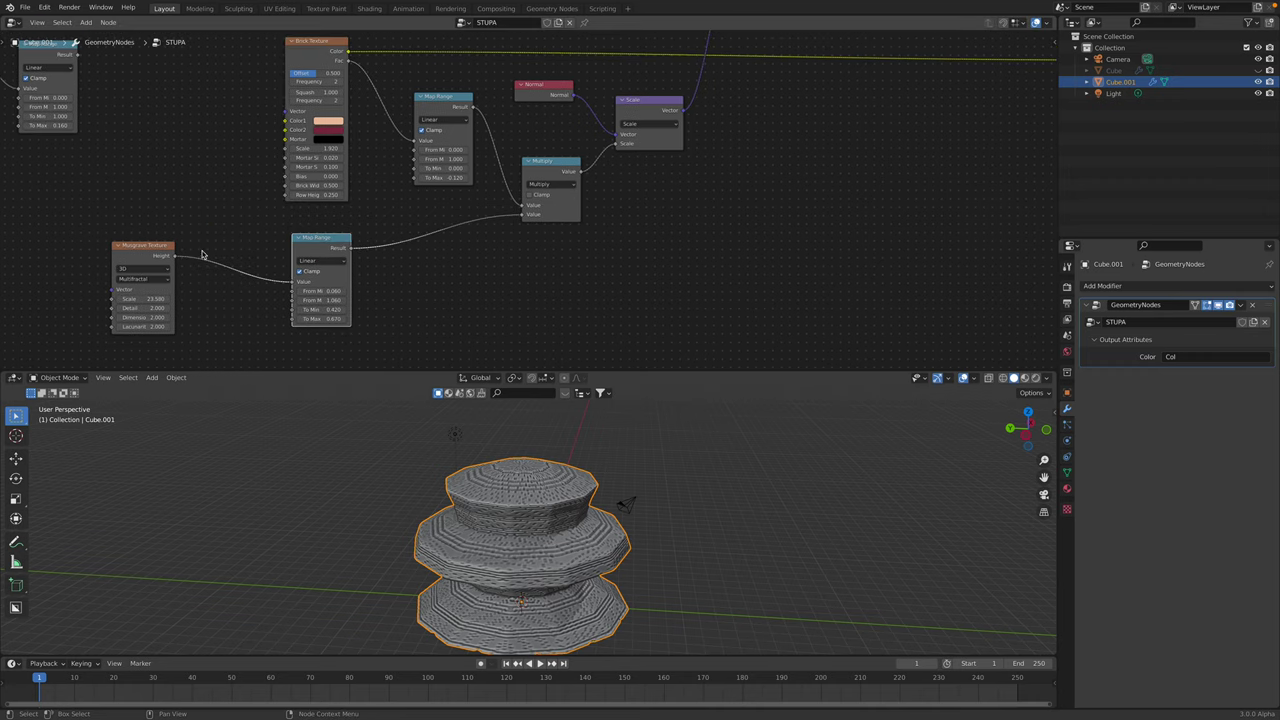
pyautogui.moveTo(154, 248); pyautogui.dragTo(233, 239)
pyautogui.moveTo(338, 239); pyautogui.dragTo(434, 238)
pyautogui.moveTo(443, 228); pyautogui.dragTo(438, 244, button='middle')
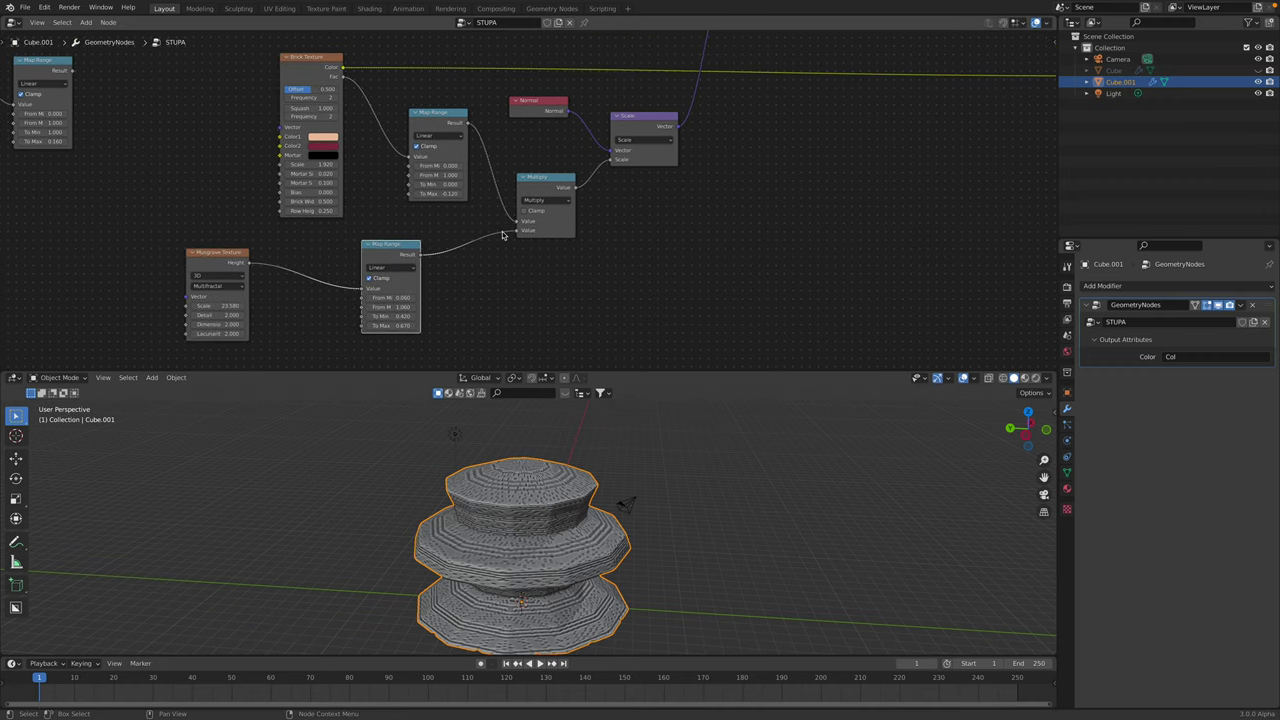
pyautogui.moveTo(531, 221); pyautogui.dragTo(511, 243, button='middle')
# - Connect the brick Map Range's Result directly to the Scale node's Scale input, bypassing the Multiply node
pyautogui.moveTo(431, 146); pyautogui.dragTo(422, 150)
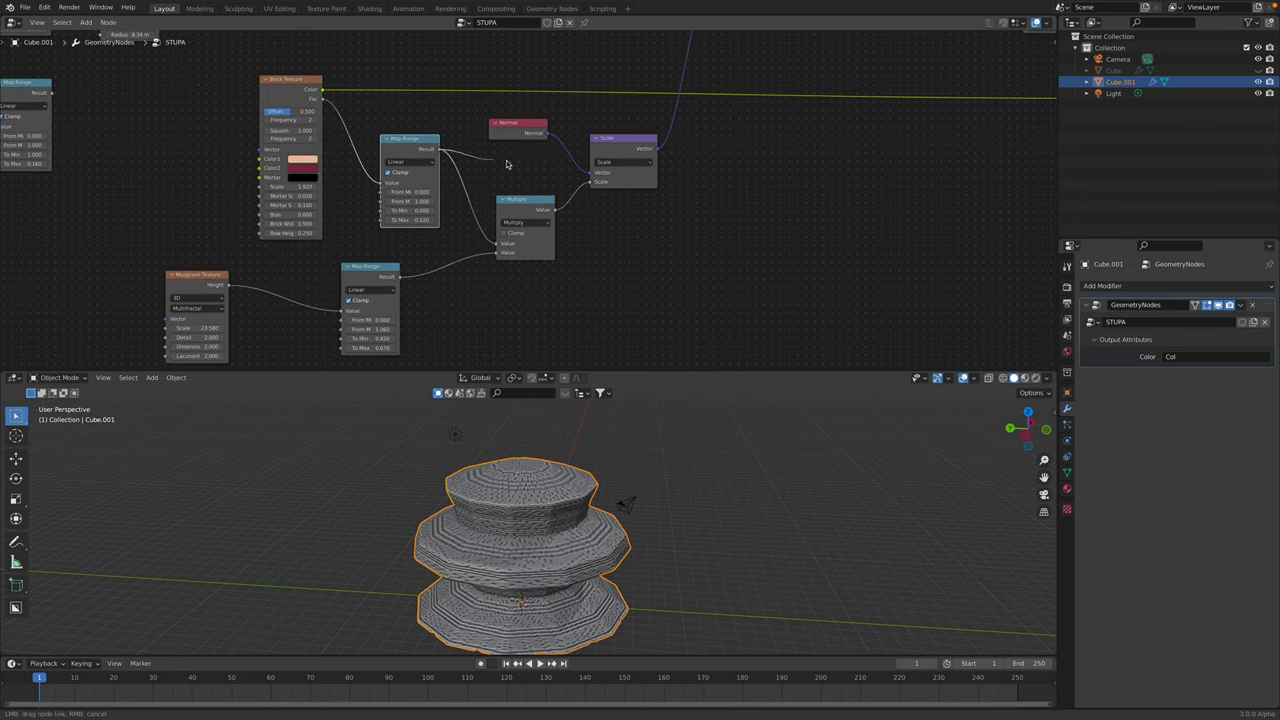
pyautogui.moveTo(608, 451); pyautogui.dragTo(558, 488, button='middle')
pyautogui.scroll(1, 558, 488)
# - Set the Brick Texture's Scale to 0.460 to enlarge the bricks on the stupa
pyautogui.moveTo(295, 187)
pyautogui.mouseDown()
pyautogui.moveTo(283, 187)
pyautogui.moveTo(299, 187)
pyautogui.mouseUp()
pyautogui.moveTo(345, 455); pyautogui.dragTo(366, 415, button='middle')
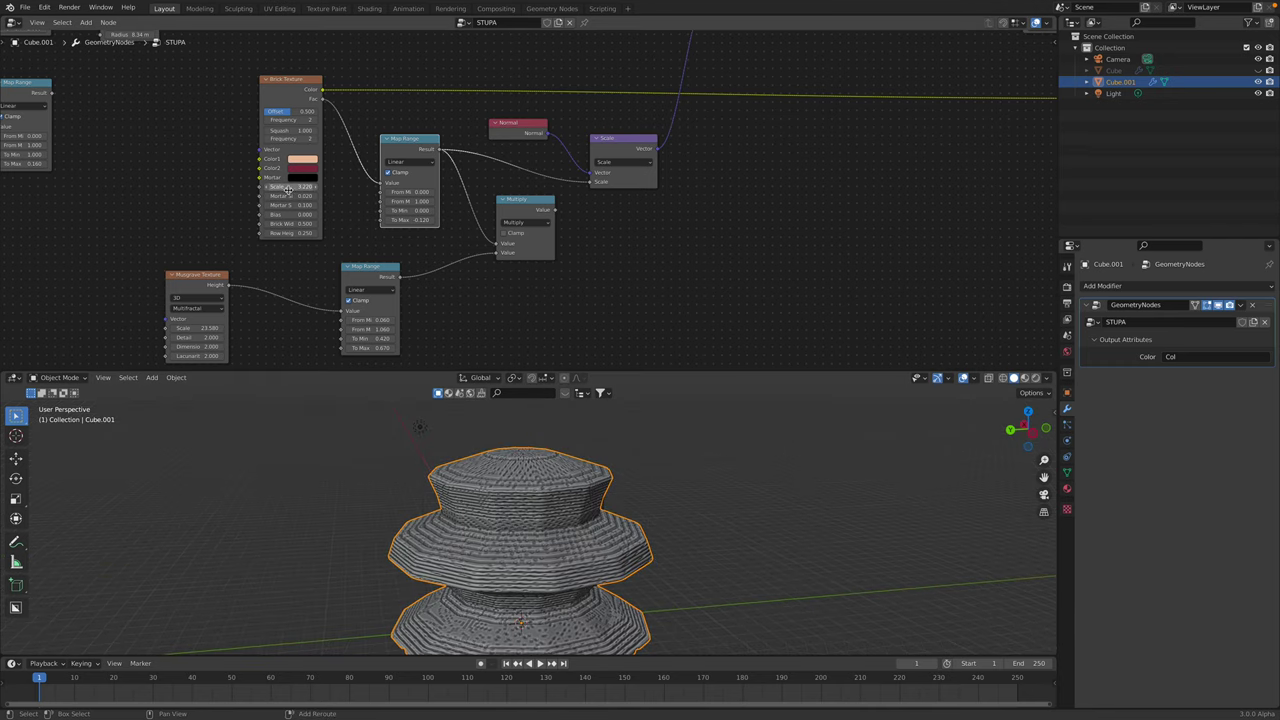
pyautogui.press('Return')
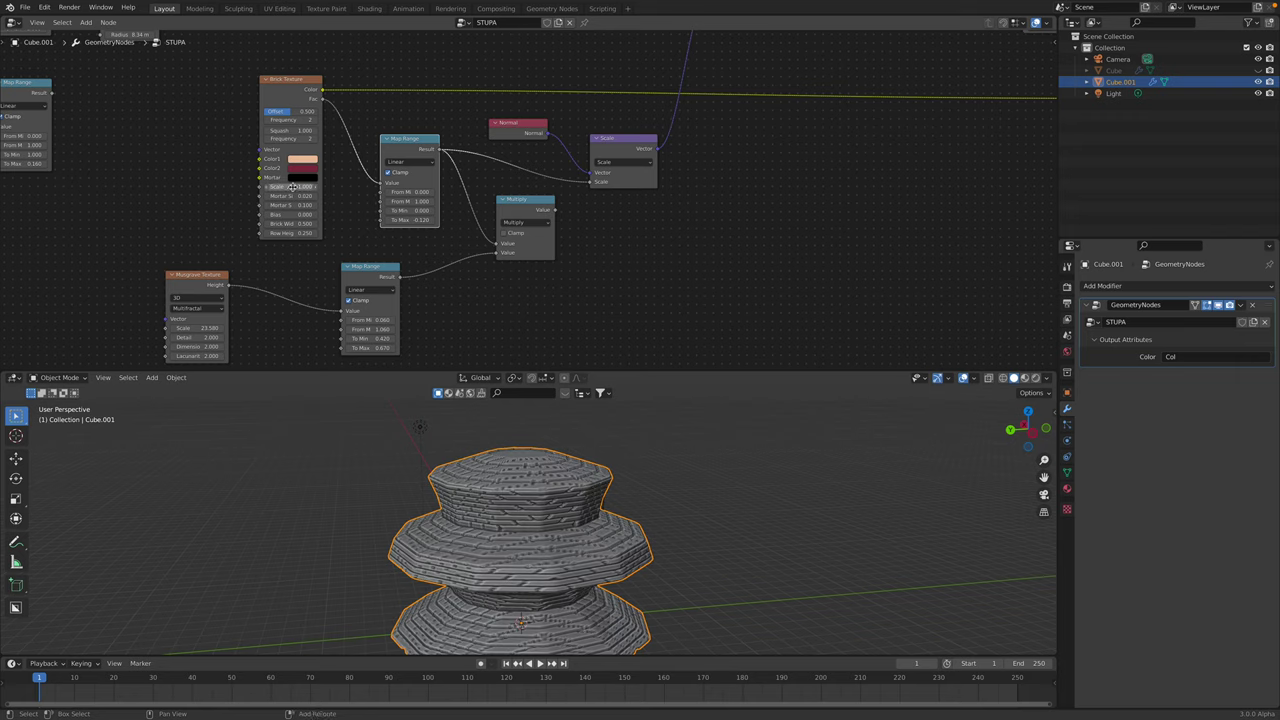
pyautogui.moveTo(291, 187); pyautogui.dragTo(270, 187)
pyautogui.moveTo(470, 470); pyautogui.dragTo(576, 492, button='middle')
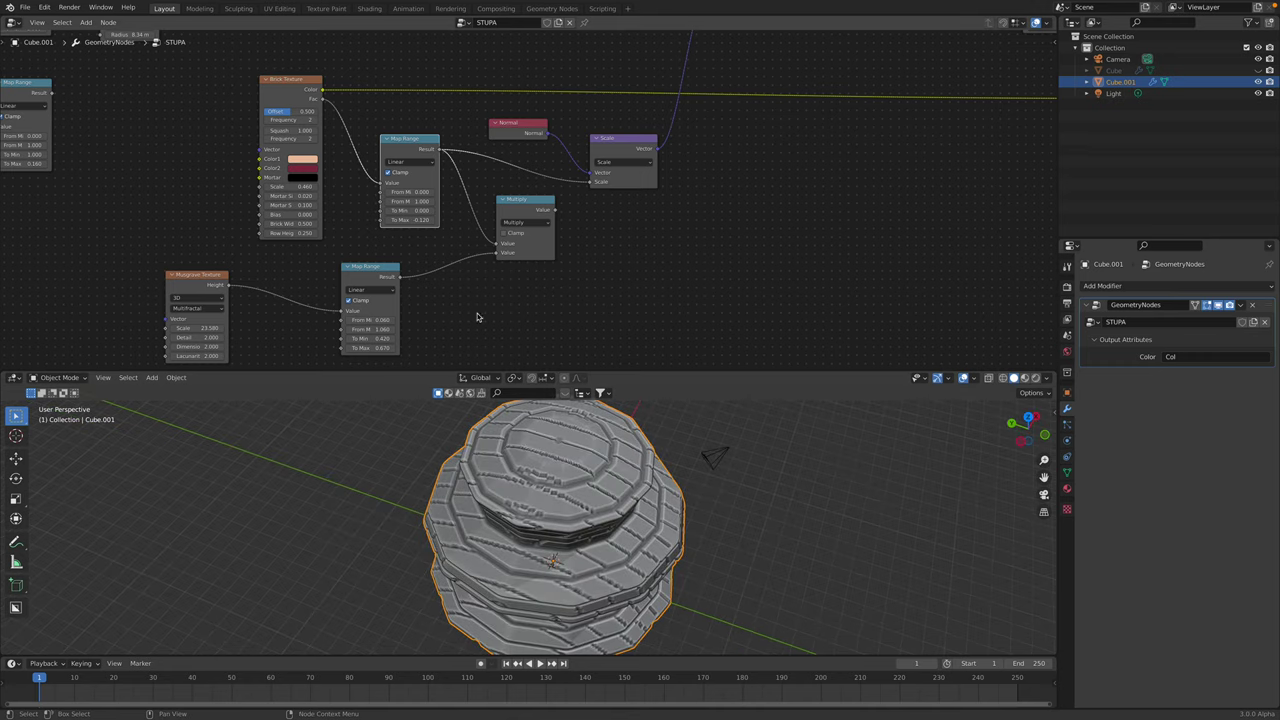
# - Move the Subdivision Surface node slightly higher, in front of the Set Position node
pyautogui.moveTo(562, 245); pyautogui.dragTo(543, 312, button='middle')
pyautogui.scroll(-1, 659, 165)
pyautogui.moveTo(659, 165); pyautogui.dragTo(621, 221, button='middle')
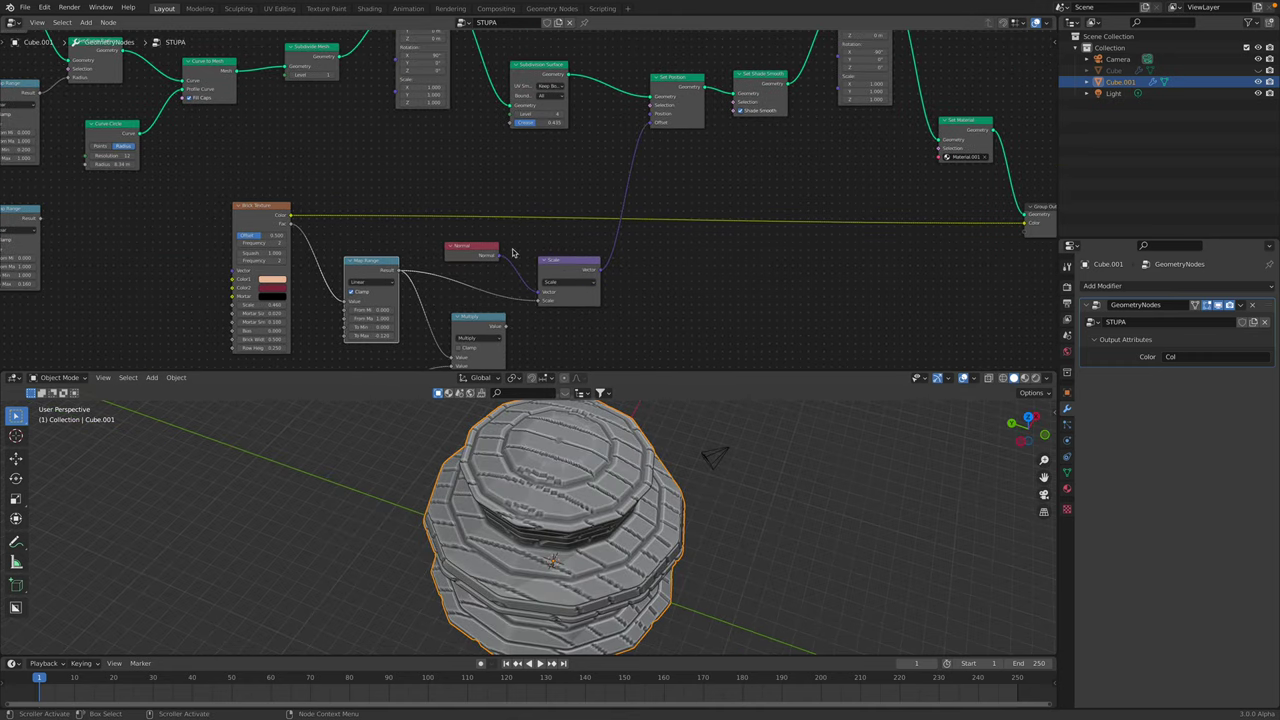
pyautogui.moveTo(562, 268); pyautogui.dragTo(563, 265)
pyautogui.moveTo(577, 170); pyautogui.dragTo(561, 196, button='middle')
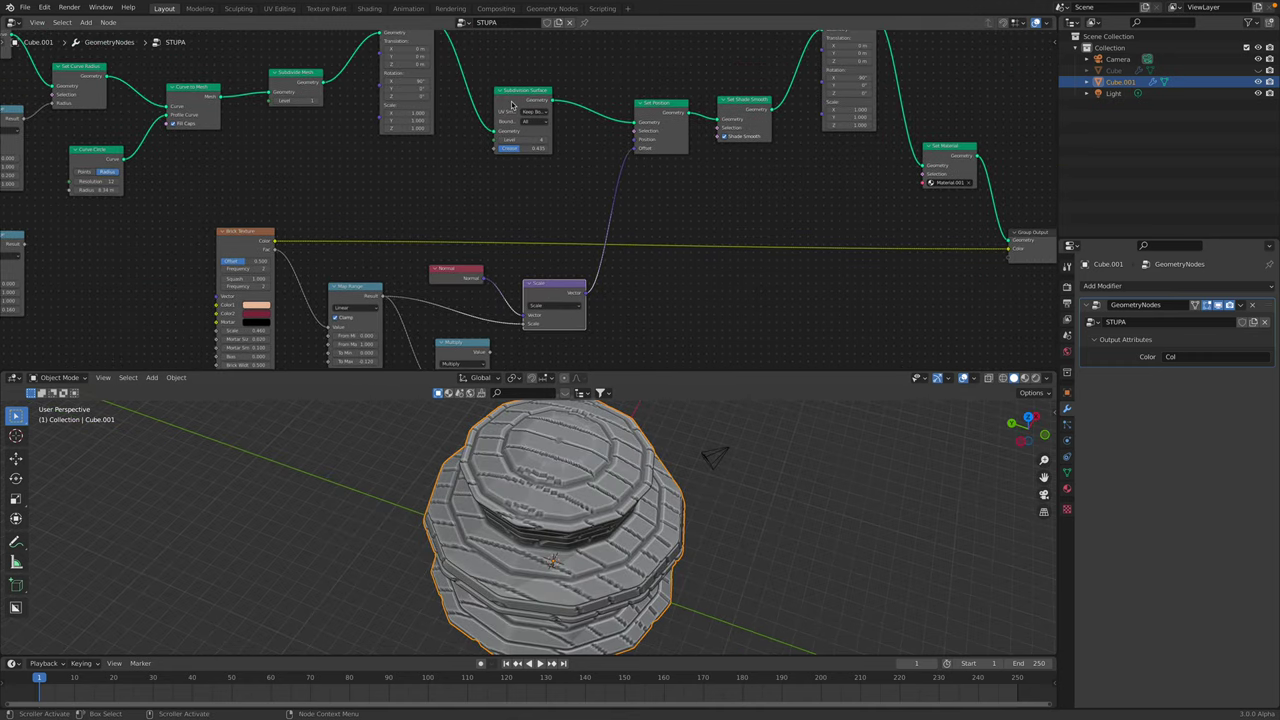
pyautogui.moveTo(512, 104); pyautogui.dragTo(517, 87)
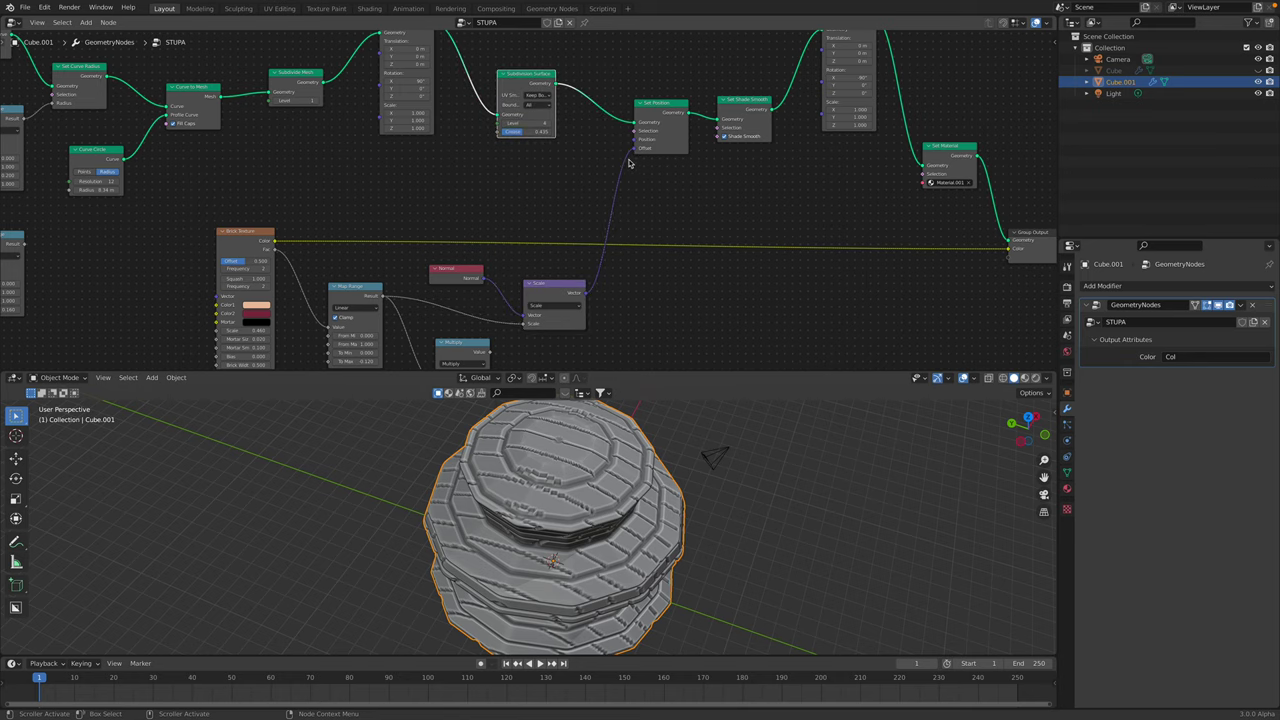
# - Move the Musgrave Texture and its Map Range node closer together below the Brick Texture
pyautogui.moveTo(629, 163); pyautogui.dragTo(651, 97, button='middle')
pyautogui.scroll(-2, 505, 175)
pyautogui.moveTo(388, 297); pyautogui.dragTo(367, 231, button='middle')
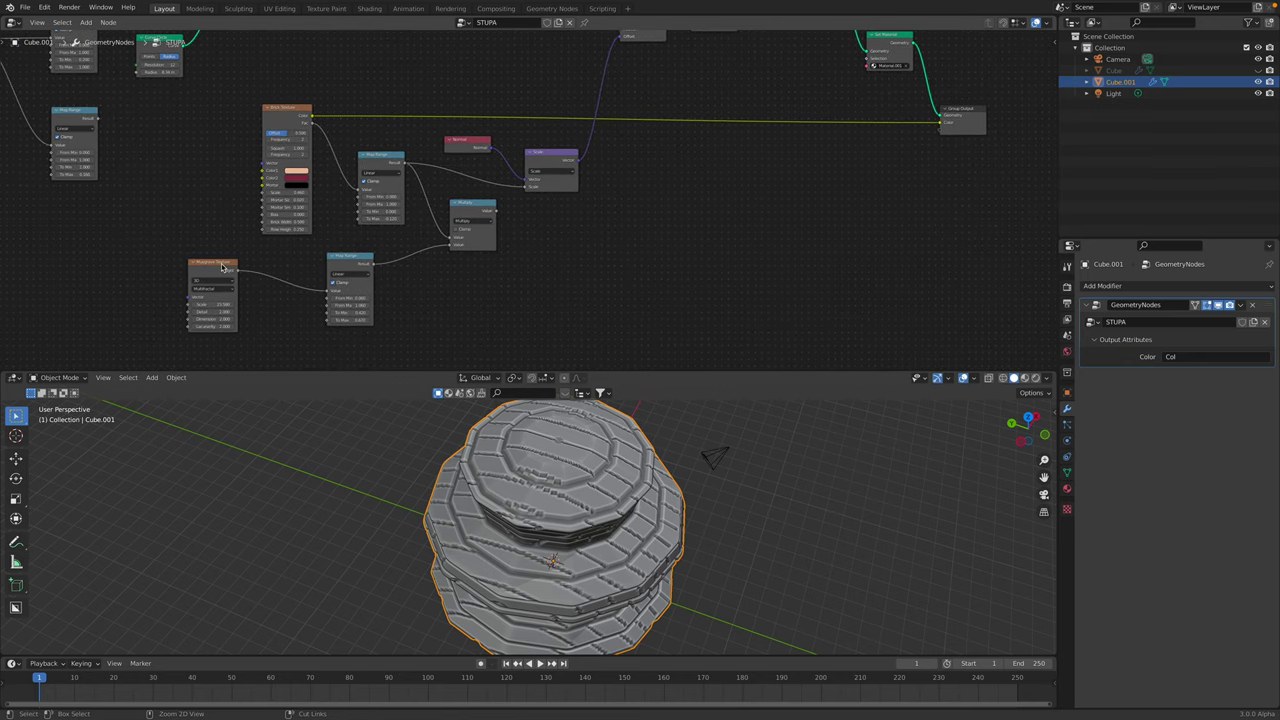
pyautogui.moveTo(220, 267); pyautogui.dragTo(252, 265)
pyautogui.moveTo(352, 257); pyautogui.dragTo(333, 257)
# - Add a Combine XYZ node in the free space beside the vector Scale node
pyautogui.scroll(2, 634, 139)
pyautogui.moveTo(634, 139); pyautogui.dragTo(592, 200, button='middle')
pyautogui.scroll(-1, 592, 217)
pyautogui.hotkey('shift', 'a')
pyautogui.click(591, 219)
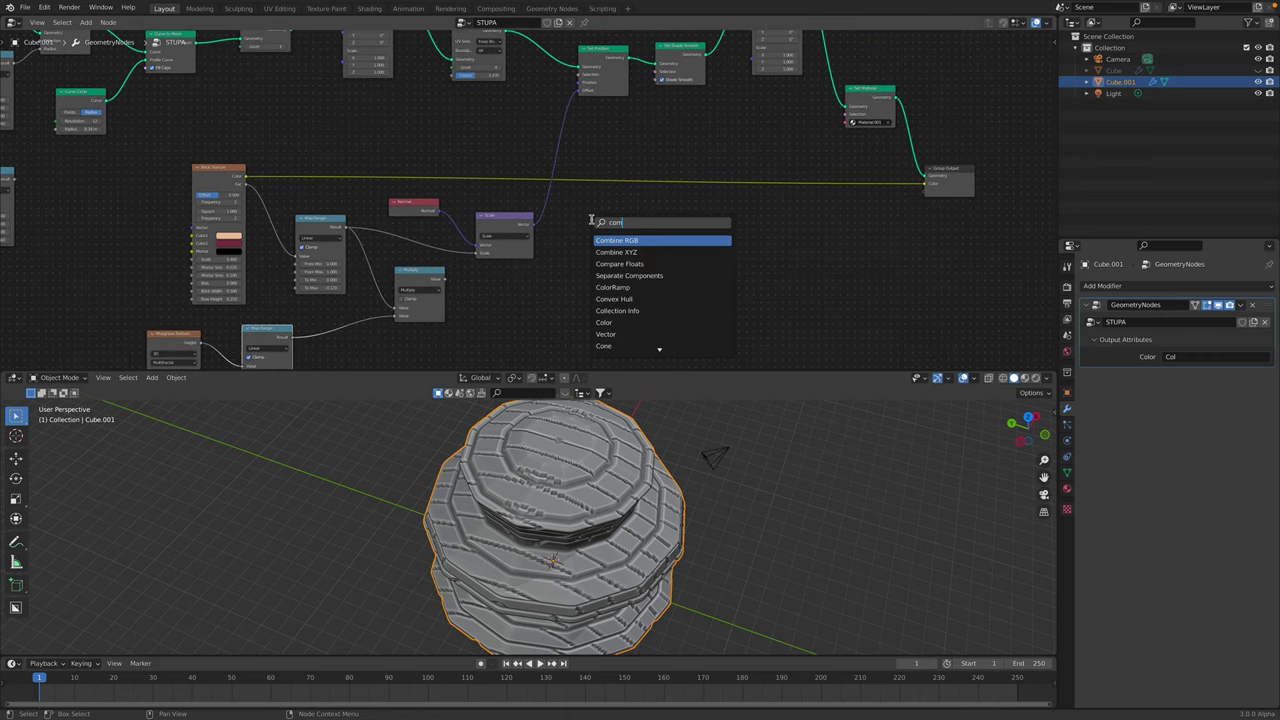
pyautogui.write('com')
pyautogui.press('Down')
pyautogui.press('Return')
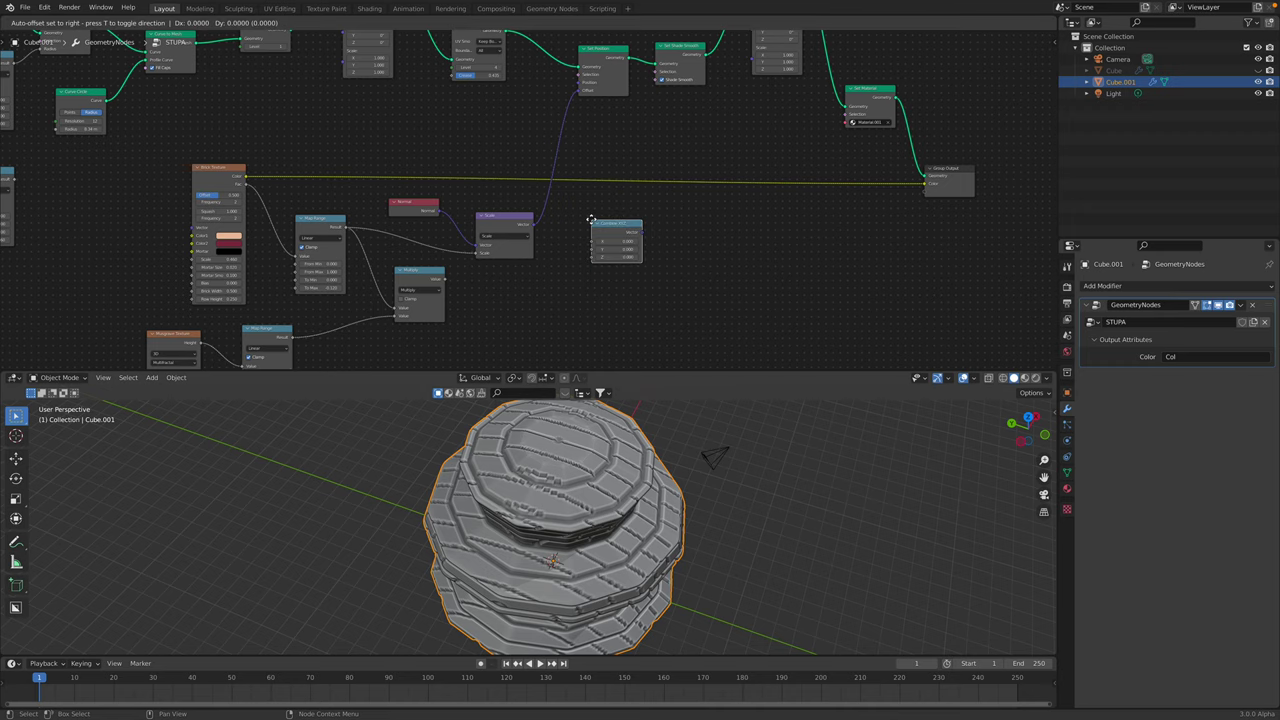
pyautogui.click(607, 275)
# - Connect the Musgrave Map Range's Result to the Combine XYZ node's Z input and move Combine XYZ closer to it
pyautogui.moveTo(415, 334); pyautogui.dragTo(415, 288, button='middle')
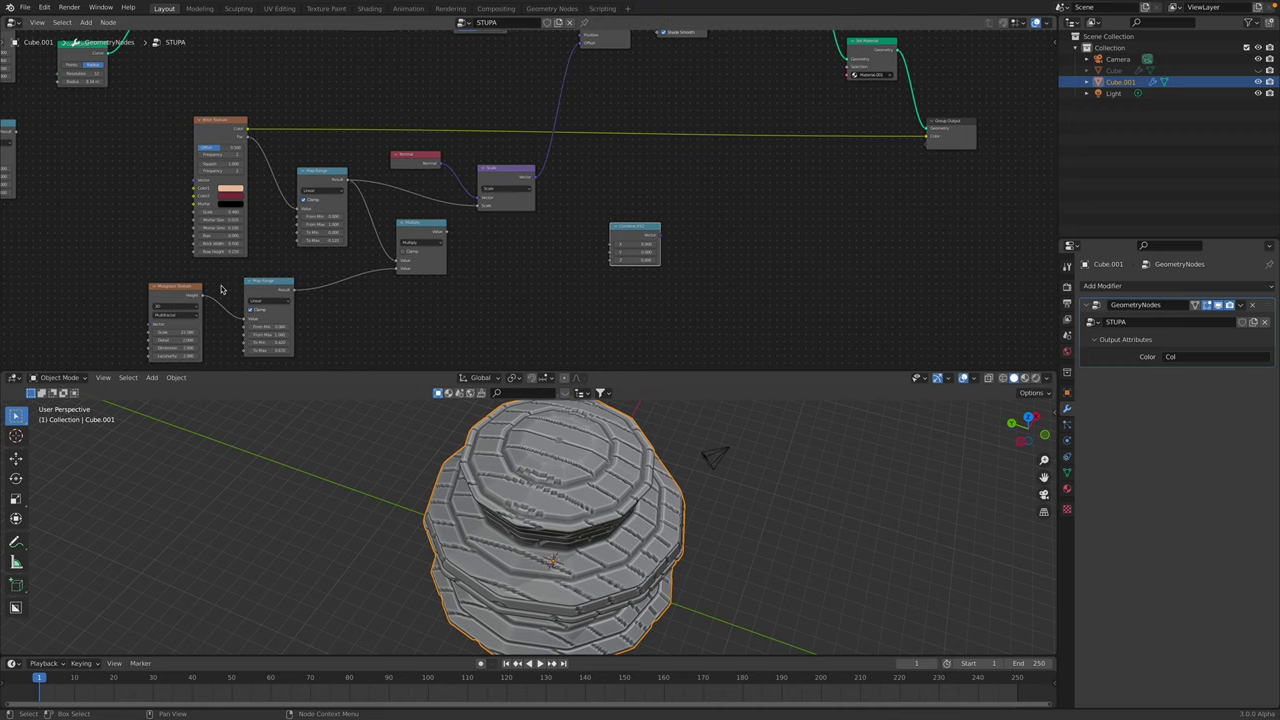
pyautogui.moveTo(290, 294); pyautogui.dragTo(447, 269)
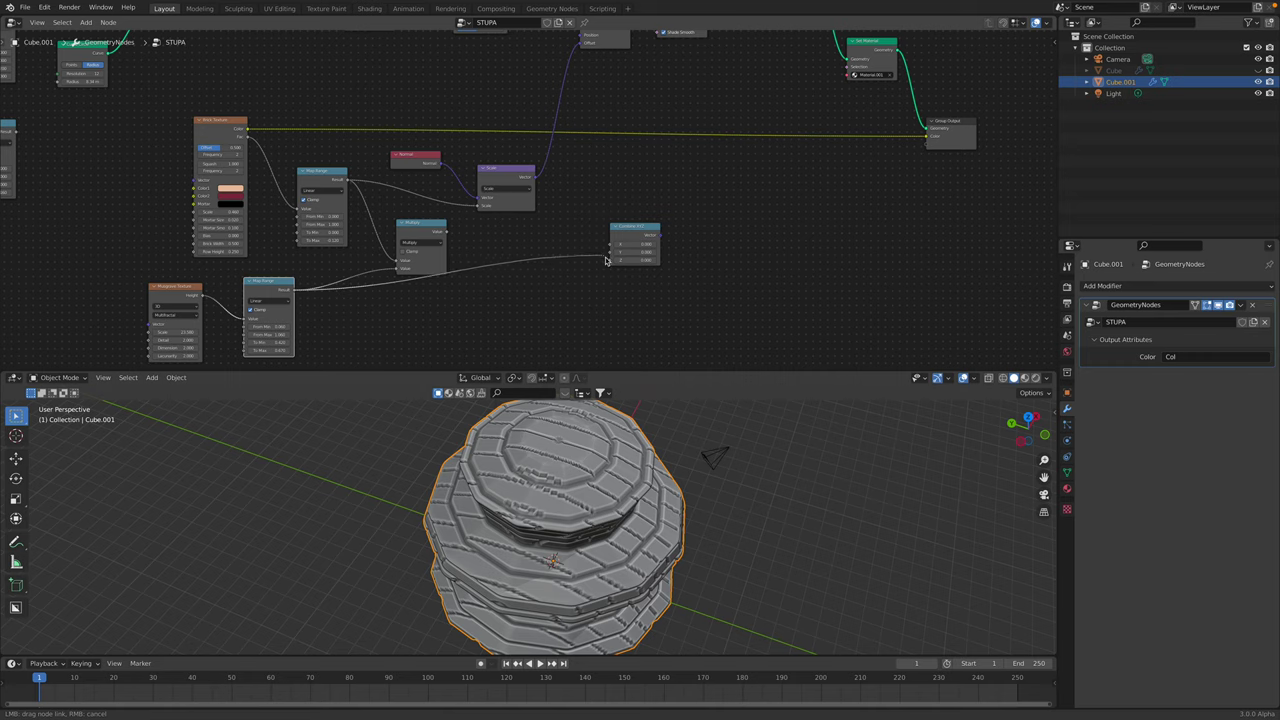
pyautogui.moveTo(632, 229); pyautogui.dragTo(555, 259)
pyautogui.moveTo(594, 248); pyautogui.dragTo(588, 275, button='middle')
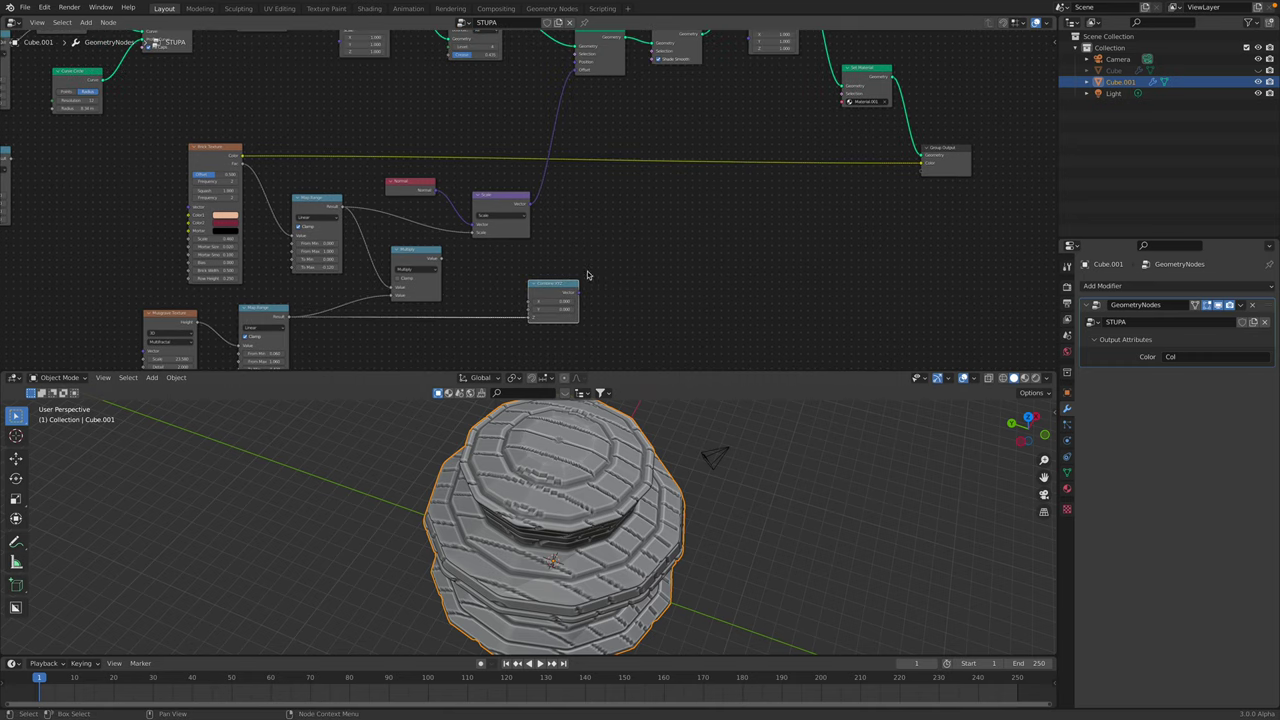
# - Connect the Combine XYZ node's Vector output to Set Position's Offset input, replacing the Scale node's link
pyautogui.moveTo(577, 75); pyautogui.dragTo(577, 72)
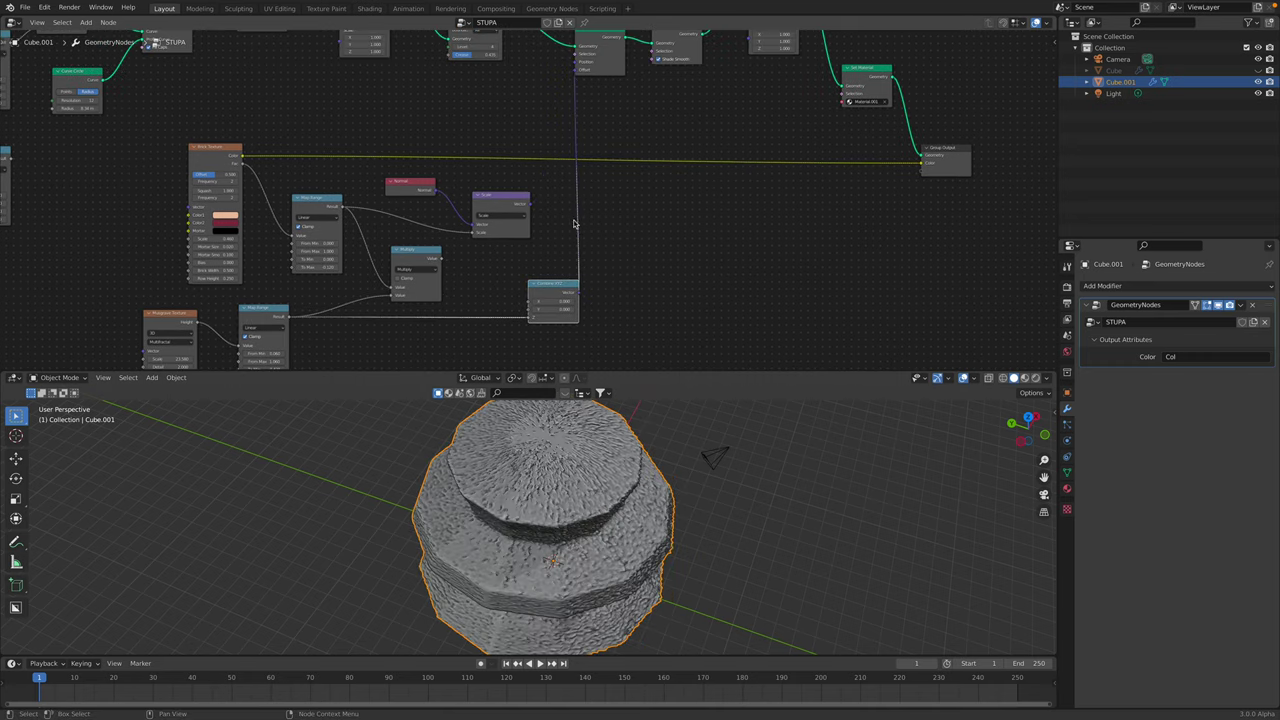
pyautogui.moveTo(556, 282); pyautogui.dragTo(527, 280)
pyautogui.moveTo(615, 525); pyautogui.dragTo(651, 426, button='middle')
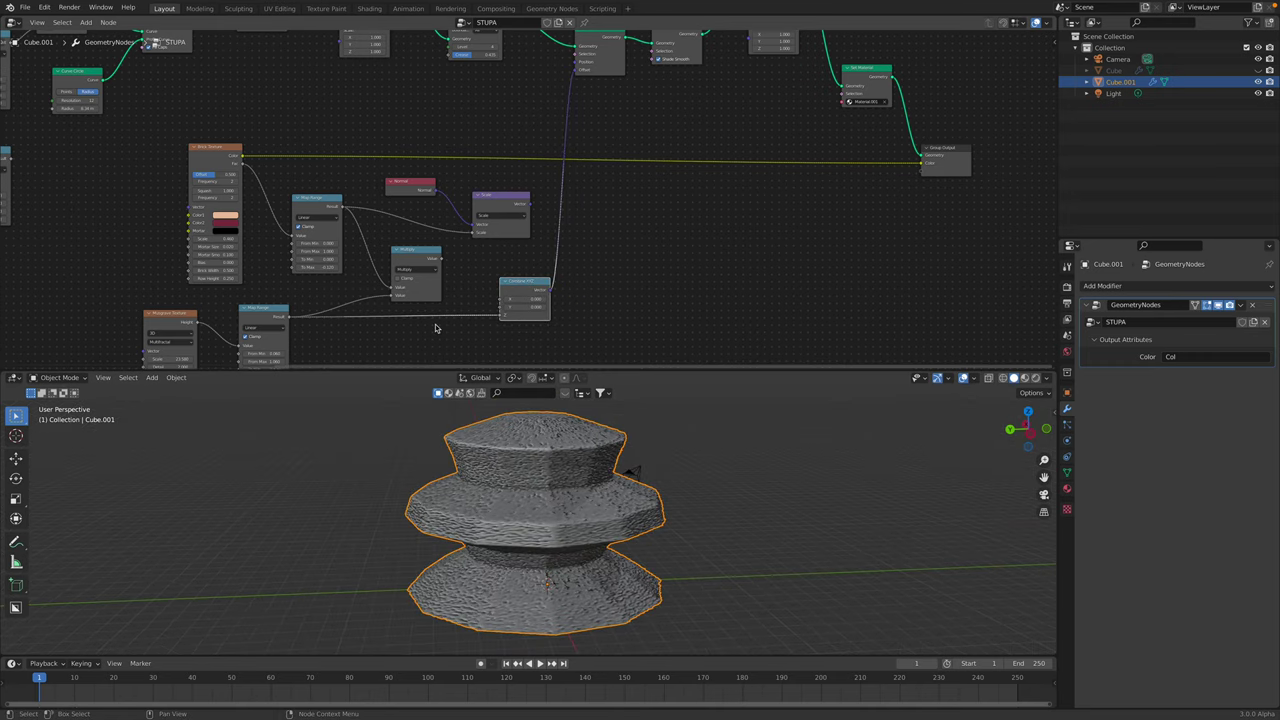
# - Set the Musgrave Texture's Scale to 3.280
pyautogui.moveTo(282, 361); pyautogui.dragTo(327, 265, button='middle')
pyautogui.scroll(2, 327, 265)
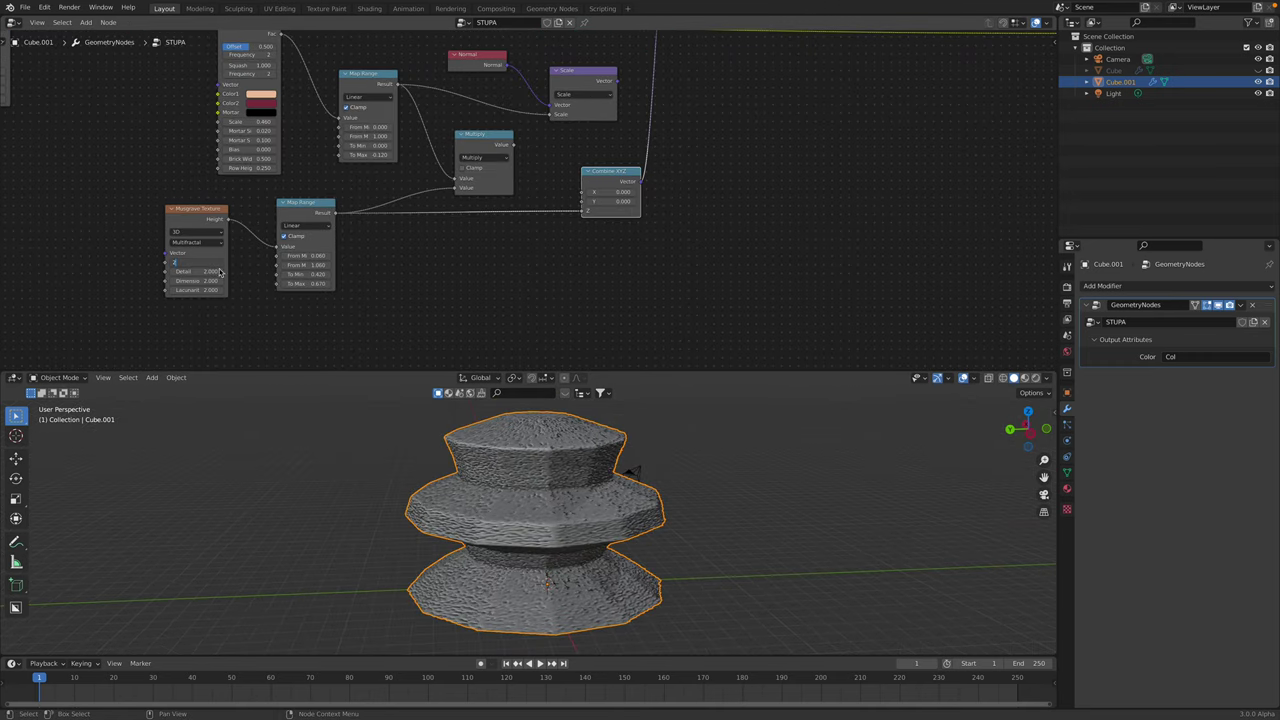
pyautogui.press('Return')
pyautogui.keyDown('shift'); pyautogui.moveTo(203, 262); pyautogui.dragTo(236, 262); pyautogui.keyUp('shift')
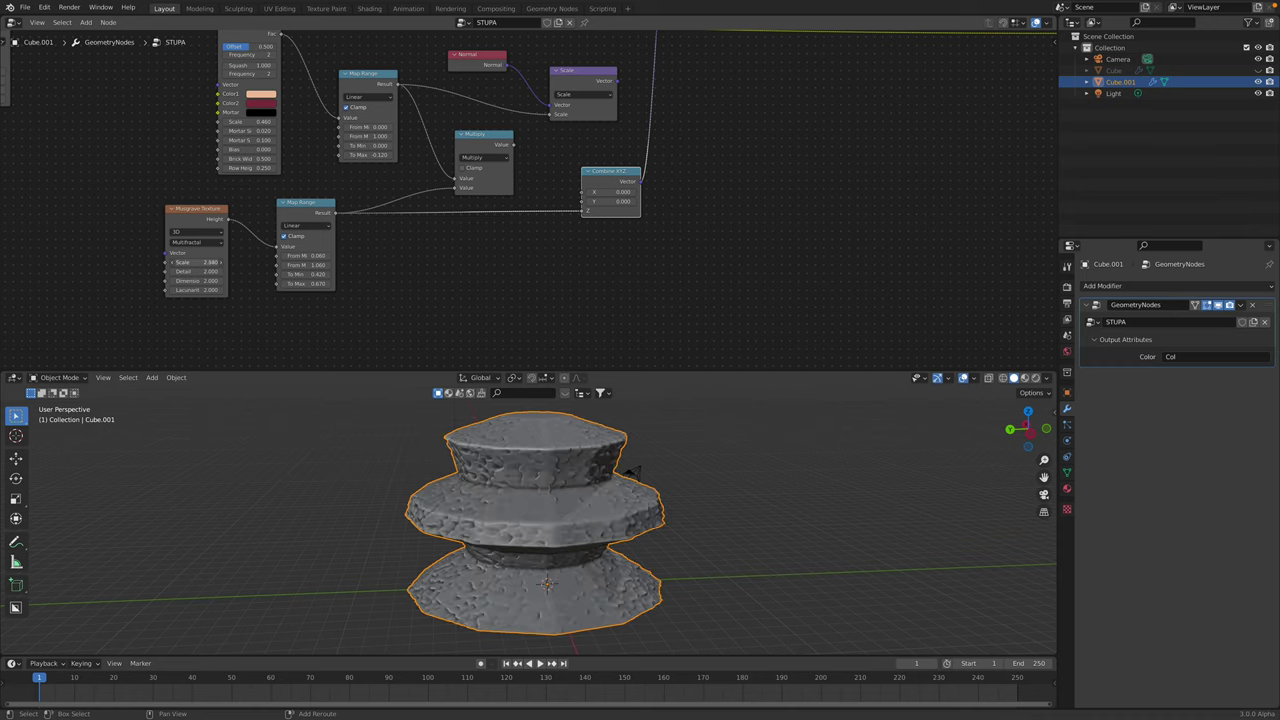
# - Shift the Combine XYZ node slightly and inspect the Musgrave displacement from another side of the stupa
pyautogui.moveTo(628, 470); pyautogui.dragTo(686, 494, button='middle')
pyautogui.moveTo(626, 180); pyautogui.dragTo(611, 195)
pyautogui.moveTo(613, 202); pyautogui.dragTo(627, 235, button='middle')
pyautogui.moveTo(622, 223); pyautogui.dragTo(637, 226)
pyautogui.moveTo(580, 472); pyautogui.dragTo(622, 488, button='middle')
pyautogui.moveTo(625, 236); pyautogui.dragTo(650, 224)
pyautogui.press('Return')
# - Duplicate the Normal and vector Scale nodes and place the copies side by side beyond the Combine XYZ node
pyautogui.moveTo(502, 88); pyautogui.dragTo(497, 99)
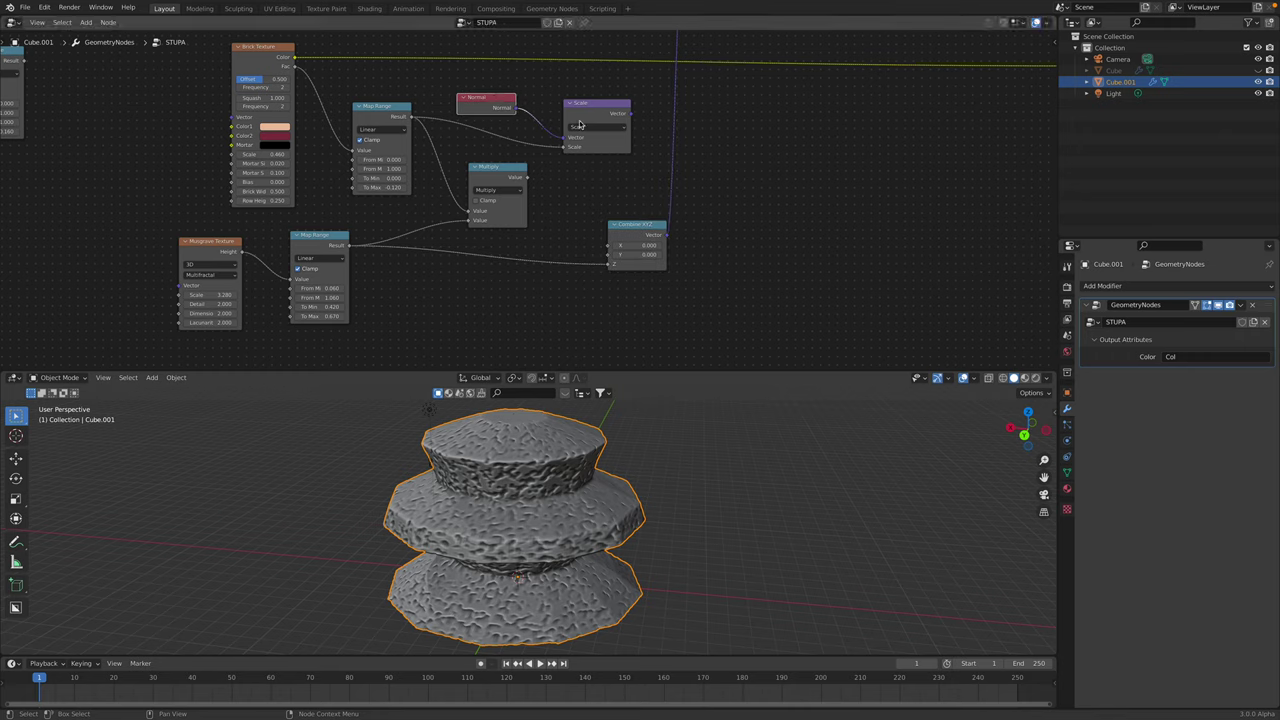
pyautogui.moveTo(580, 124); pyautogui.dragTo(533, 139)
pyautogui.hotkey('shift', 'd')
pyautogui.click(776, 155)
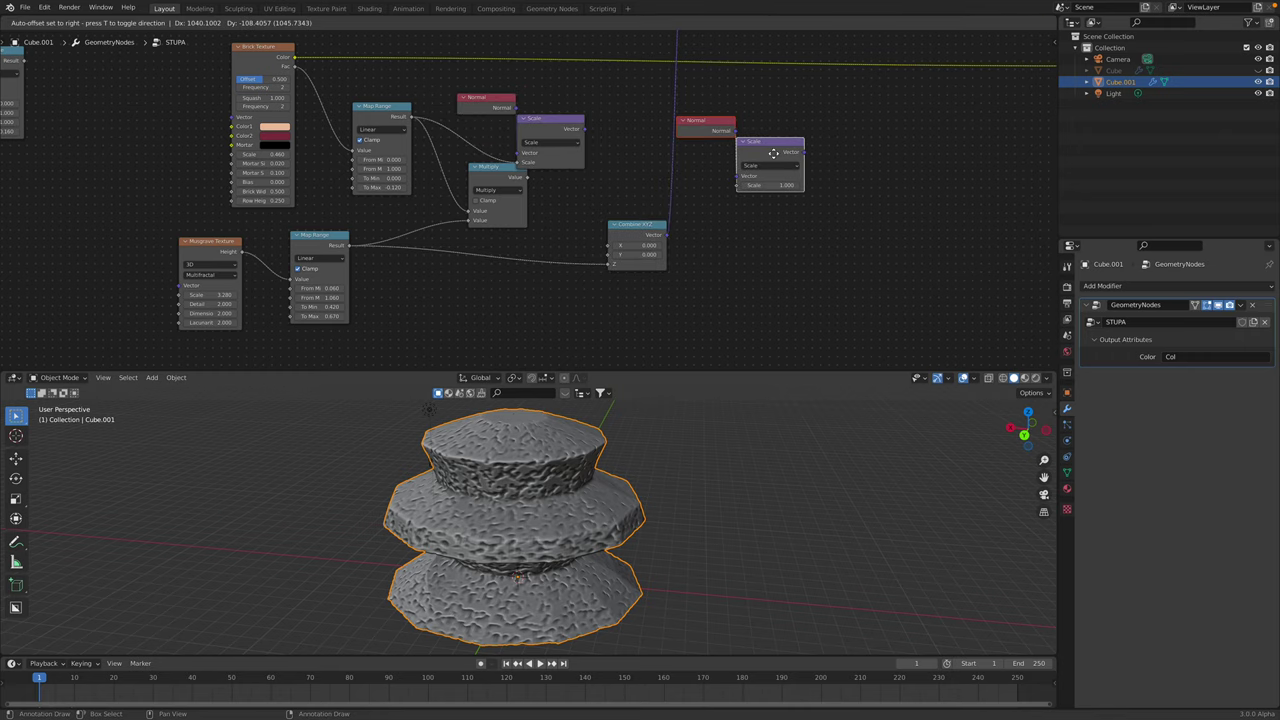
pyautogui.moveTo(759, 149); pyautogui.dragTo(771, 148)
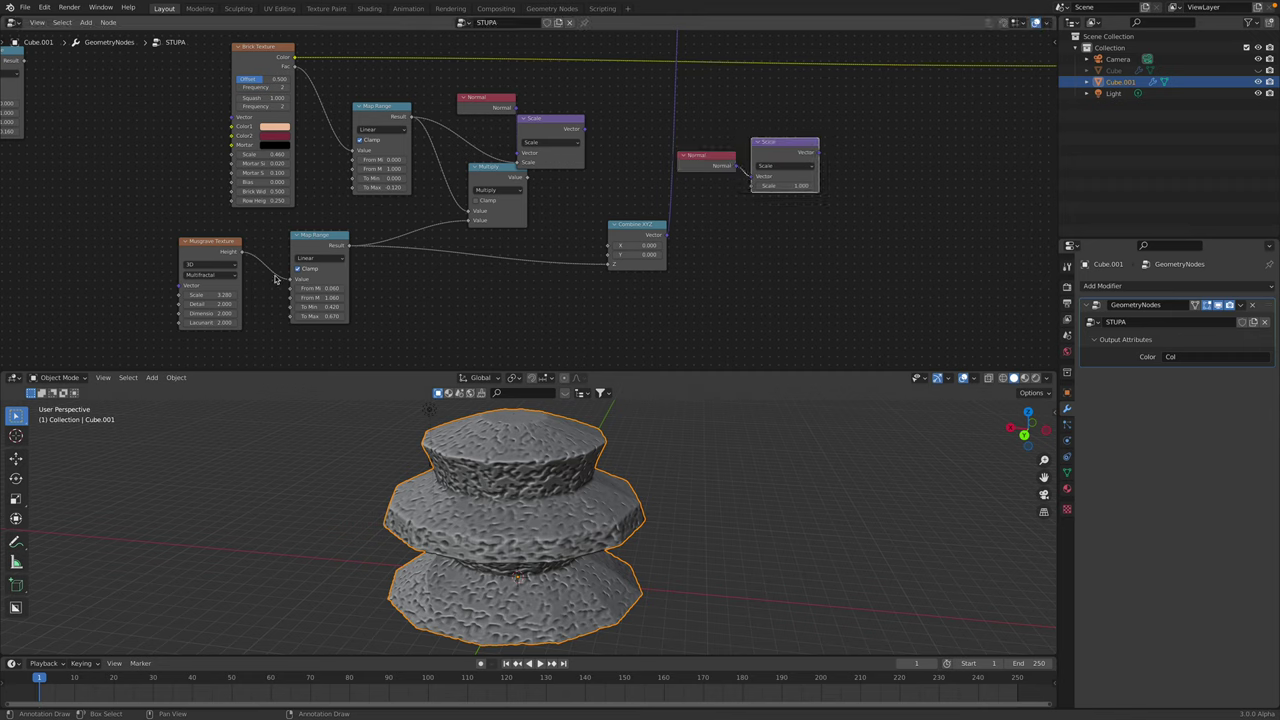
# - Connect the Musgrave branch's Map Range Result to the duplicated Scale node's Scale input
pyautogui.moveTo(240, 253); pyautogui.dragTo(687, 184)
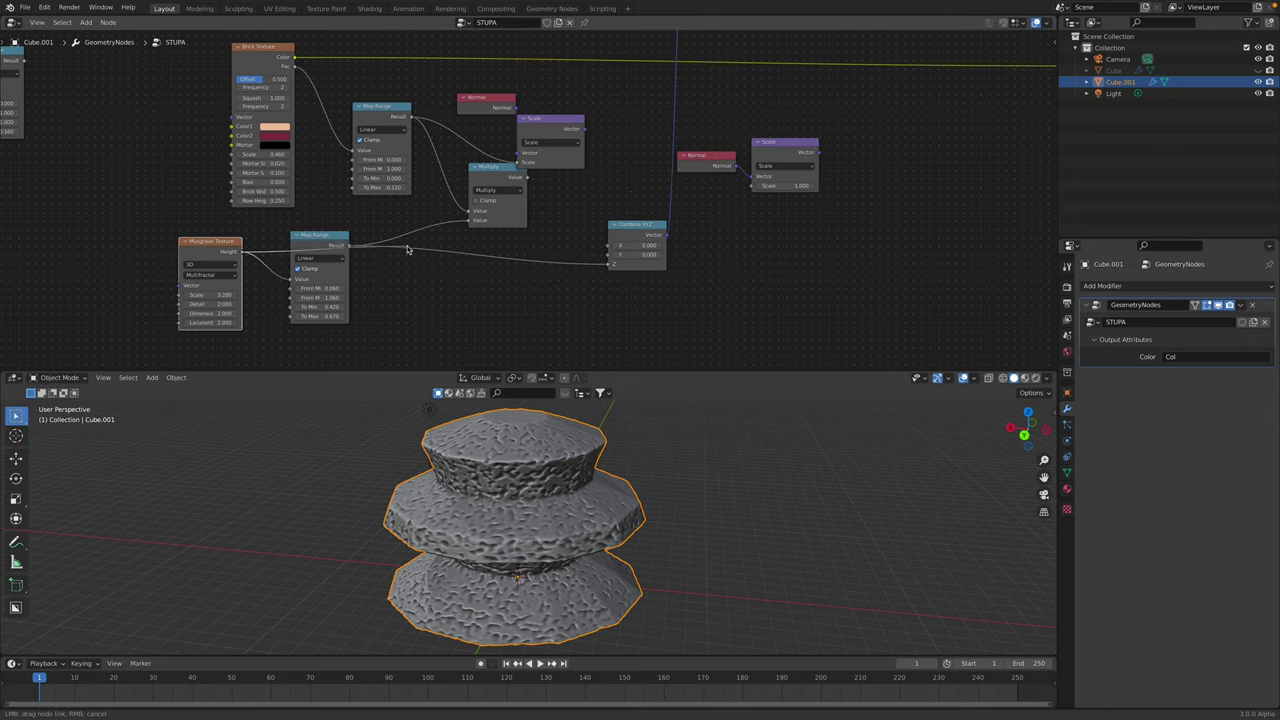
pyautogui.moveTo(355, 247); pyautogui.dragTo(599, 205)
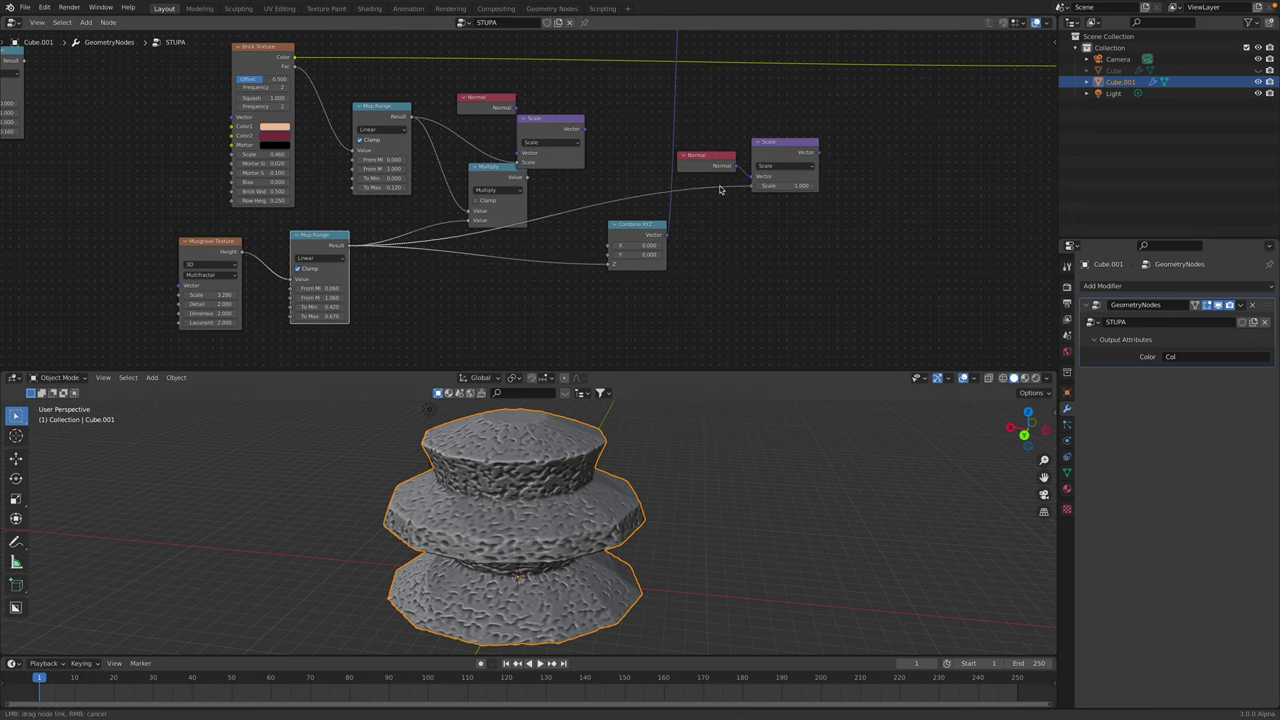
pyautogui.moveTo(720, 189); pyautogui.dragTo(741, 186)
# - Link the duplicated Scale node's Vector to Set Position's Offset and move that Scale node close to Set Position
pyautogui.moveTo(743, 165); pyautogui.dragTo(677, 225, button='middle')
pyautogui.scroll(-3, 674, 203)
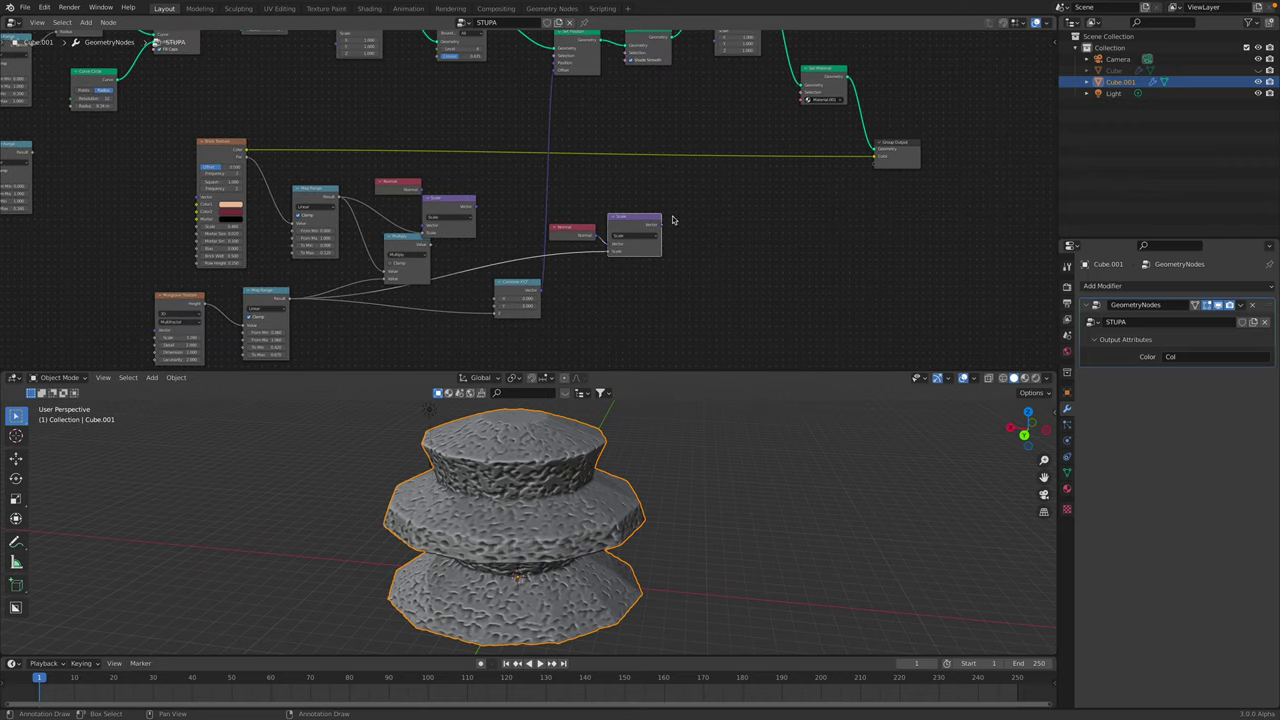
pyautogui.moveTo(557, 75); pyautogui.dragTo(557, 74)
pyautogui.moveTo(621, 217); pyautogui.dragTo(495, 88)
pyautogui.moveTo(569, 469)
pyautogui.mouseDown(button='middle')
pyautogui.moveTo(579, 437)
pyautogui.moveTo(578, 449)
pyautogui.mouseUp(button='middle')
# - Turn off Fill Caps on the Curve to Mesh node and save the file
pyautogui.moveTo(520, 186); pyautogui.dragTo(738, 74, button='middle')
pyautogui.scroll(3, 477, 232)
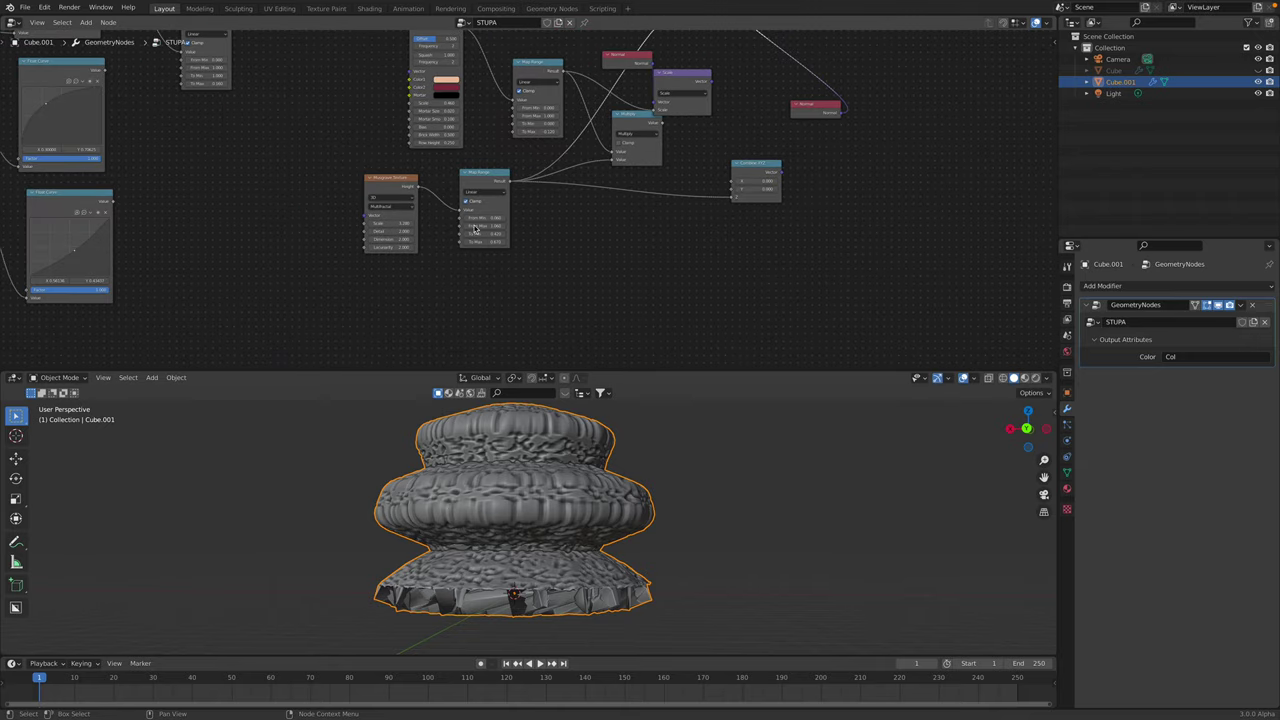
pyautogui.scroll(3, 362, 244)
pyautogui.moveTo(135, 51); pyautogui.dragTo(440, 251, button='middle')
pyautogui.scroll(-4, 440, 251)
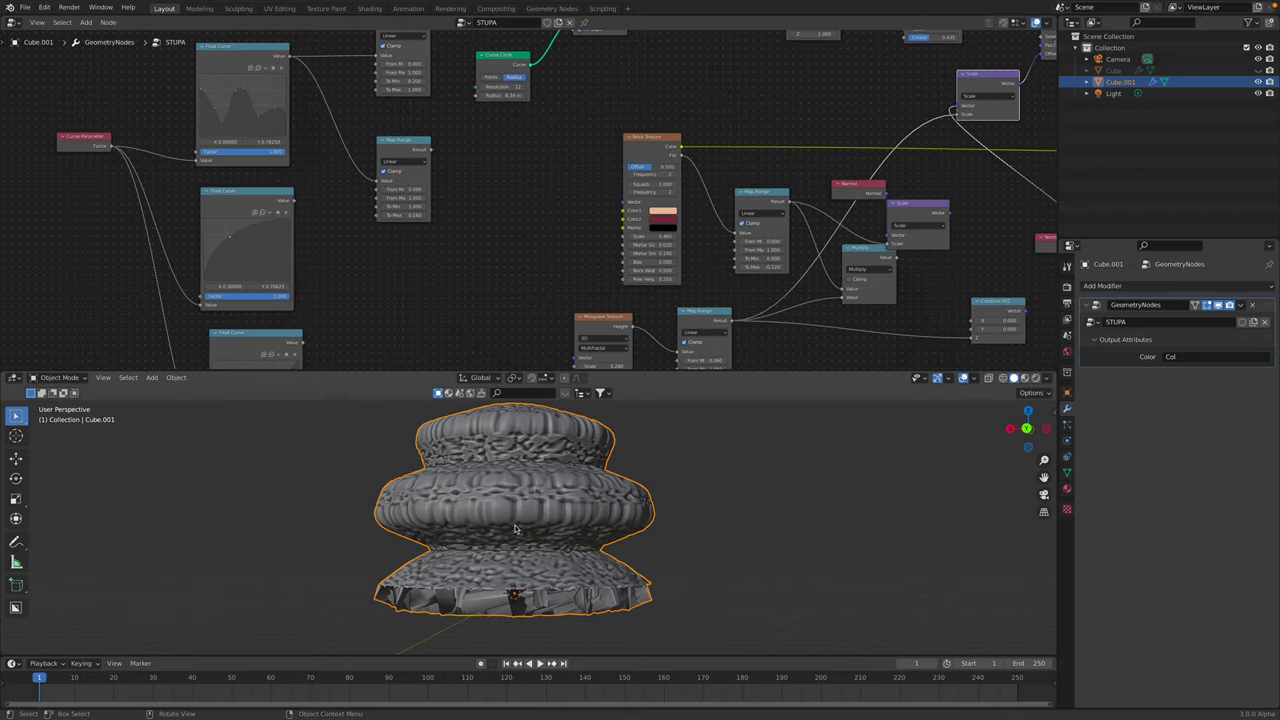
pyautogui.moveTo(530, 531); pyautogui.dragTo(380, 400, button='middle')
pyautogui.moveTo(441, 249); pyautogui.dragTo(421, 388, button='middle')
pyautogui.scroll(3, 540, 190)
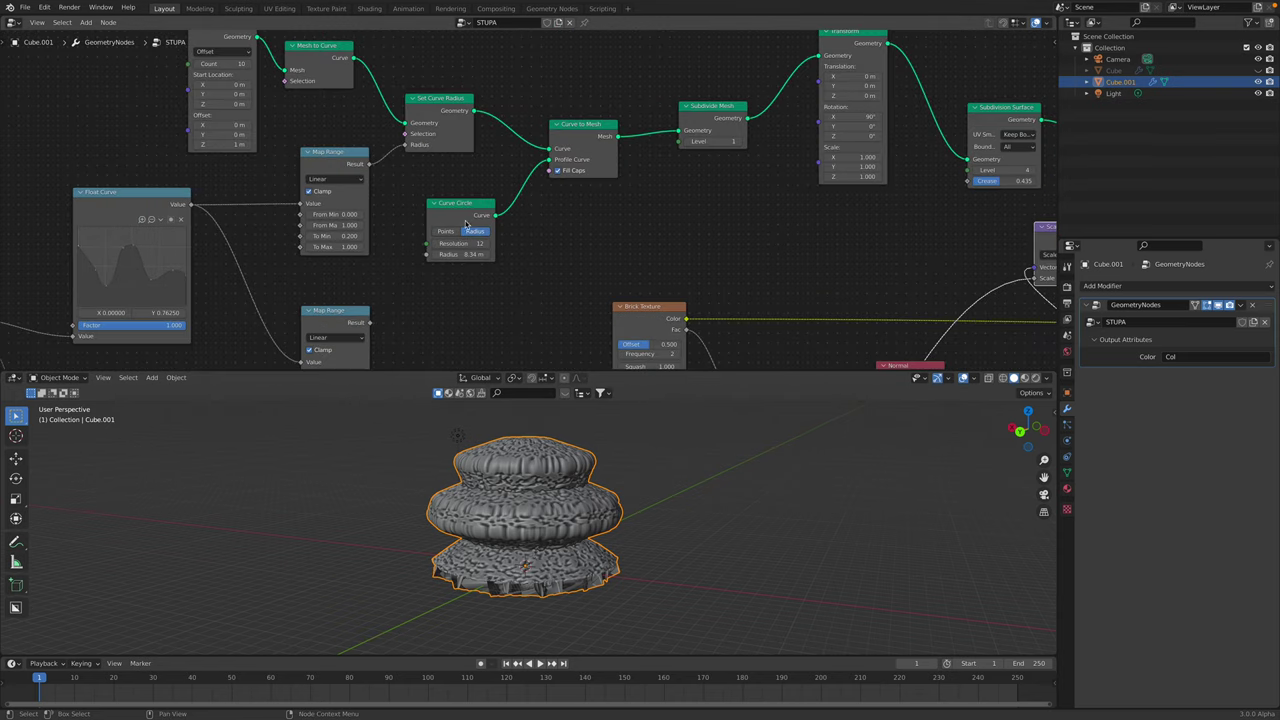
pyautogui.moveTo(579, 200); pyautogui.dragTo(479, 258, button='middle')
pyautogui.scroll(4, 479, 256)
pyautogui.click(461, 225)
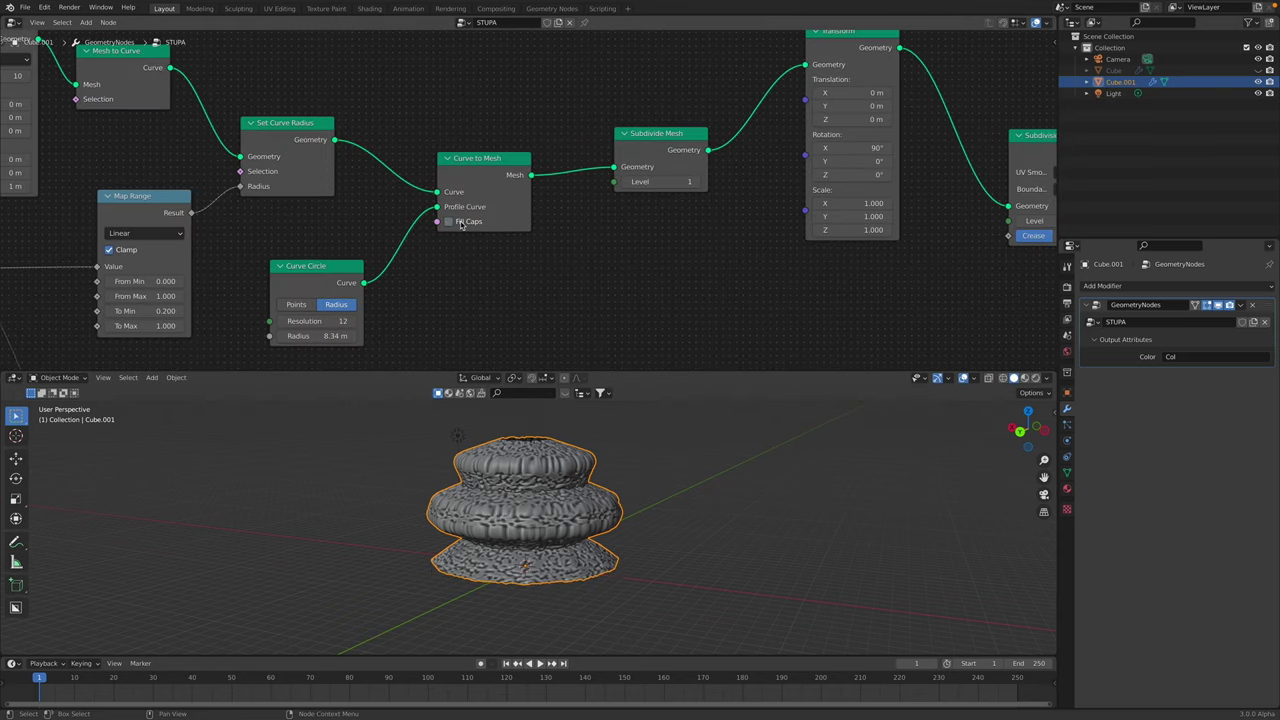
pyautogui.click(460, 225)
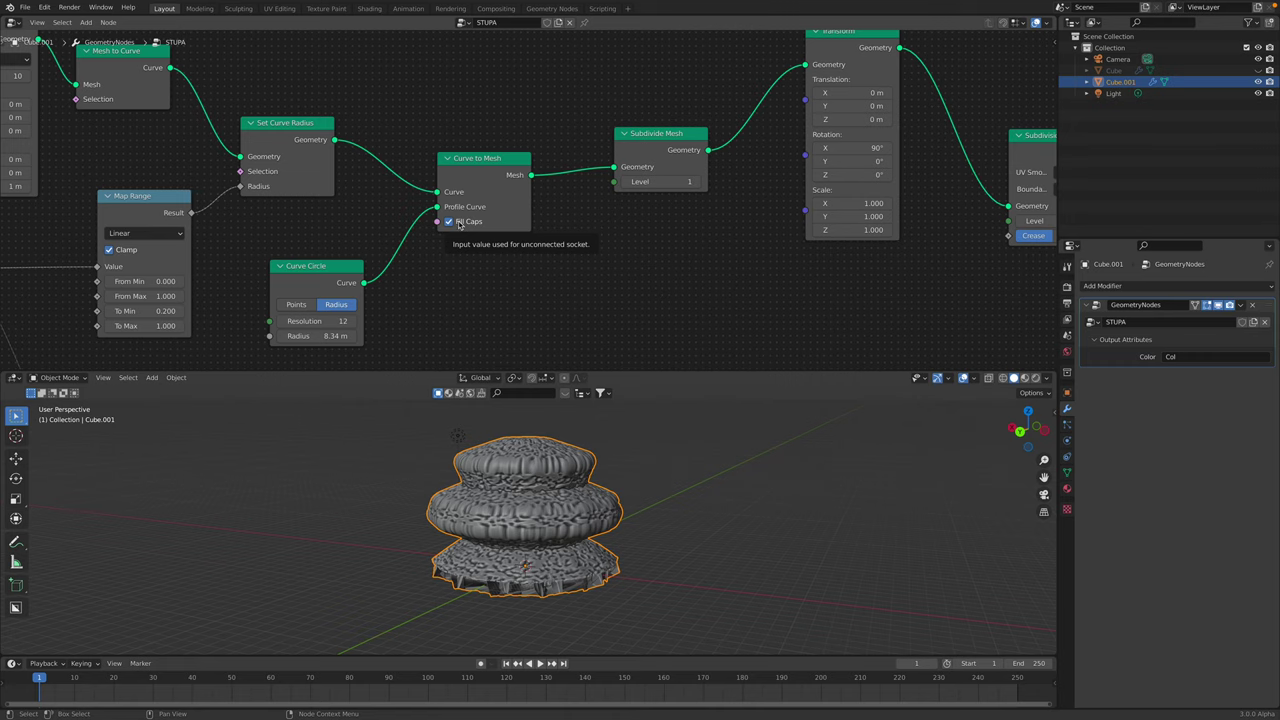
pyautogui.click(460, 225)
pyautogui.moveTo(560, 498); pyautogui.dragTo(640, 495, button='middle')
pyautogui.hotkey('ctrl', 's')
# - Examine the Subdivide Mesh node and its place in the chain between Curve to Mesh and Transform
pyautogui.moveTo(632, 266); pyautogui.dragTo(517, 271, button='middle')
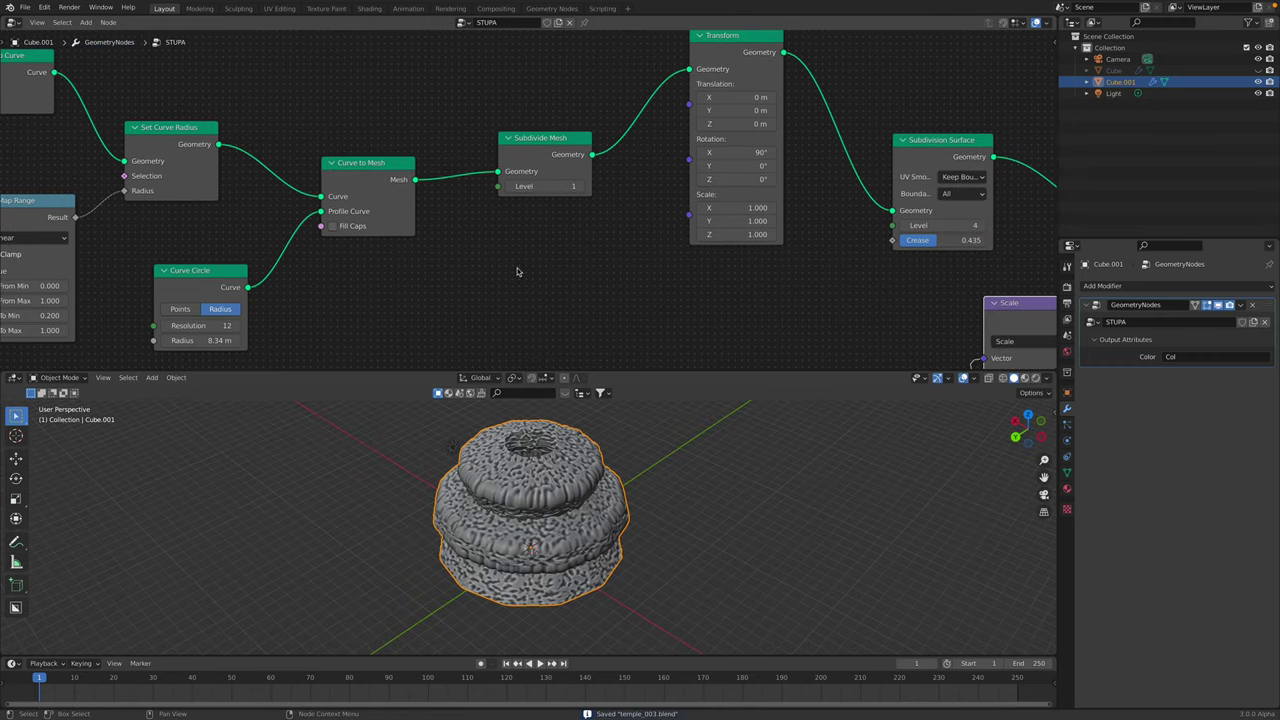
pyautogui.scroll(2, 518, 272)
pyautogui.moveTo(535, 170); pyautogui.dragTo(503, 206, button='middle')
pyautogui.click(537, 162)
pyautogui.scroll(-3, 548, 163)
pyautogui.moveTo(605, 157); pyautogui.dragTo(458, 186, button='middle')
pyautogui.moveTo(555, 186); pyautogui.dragTo(741, 180, button='middle')
pyautogui.moveTo(575, 179)
pyautogui.mouseDown(button='middle')
pyautogui.moveTo(368, 165)
pyautogui.moveTo(366, 207)
pyautogui.mouseUp(button='middle')
# - Compare Subdivision Surface Levels 3 and 5 on the stupa, and set the Level to 3
pyautogui.click(612, 254)
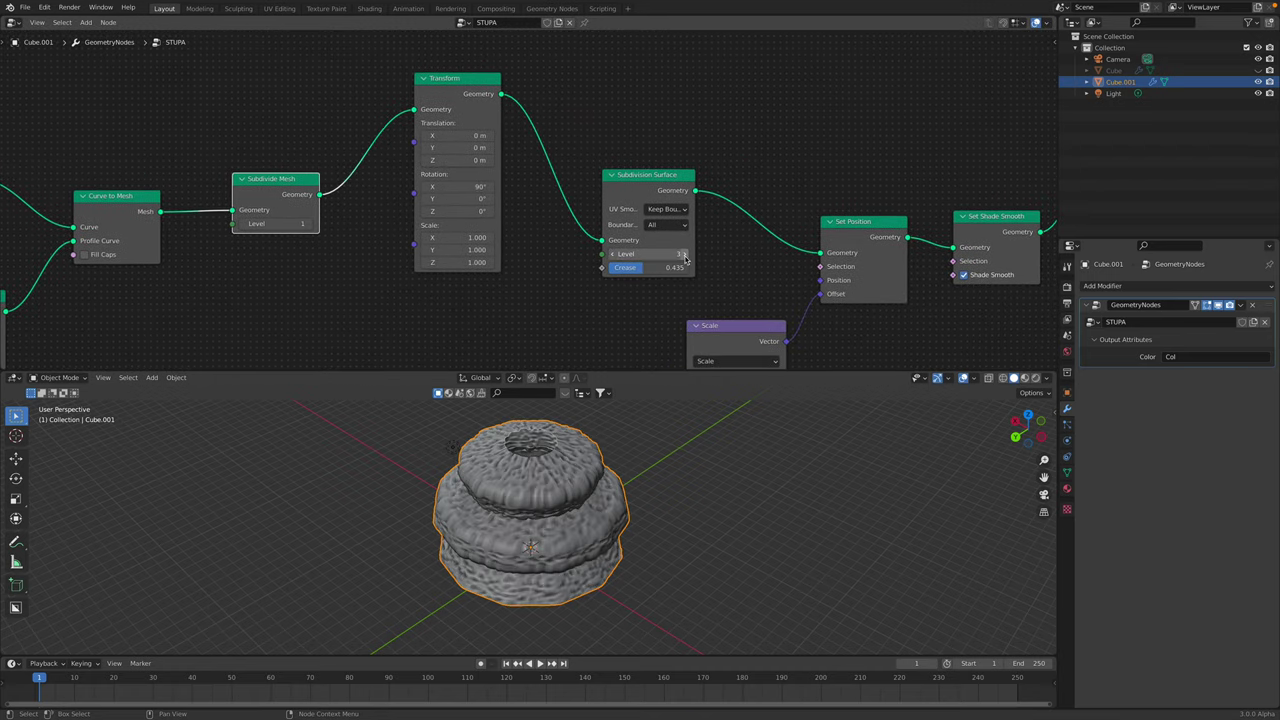
pyautogui.click(684, 256)
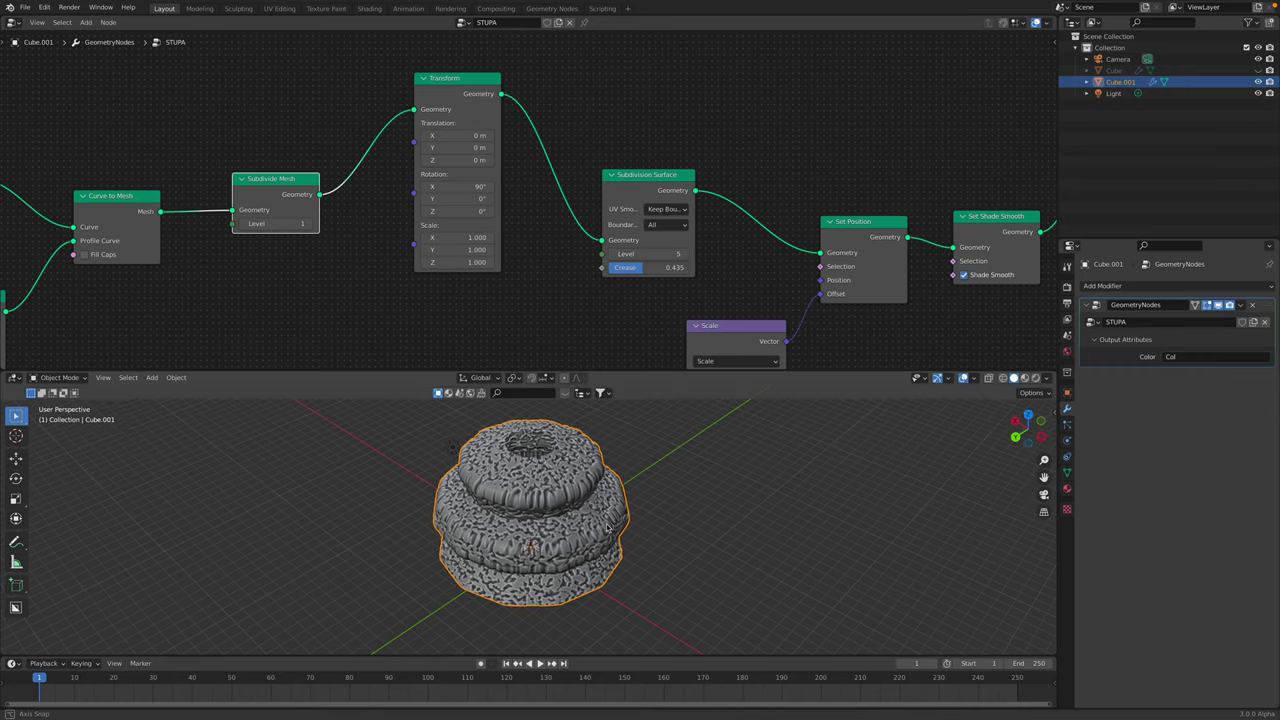
pyautogui.moveTo(622, 424); pyautogui.dragTo(650, 385, button='middle')
pyautogui.doubleClick(680, 254)
pyautogui.write('3')
pyautogui.press('Return')
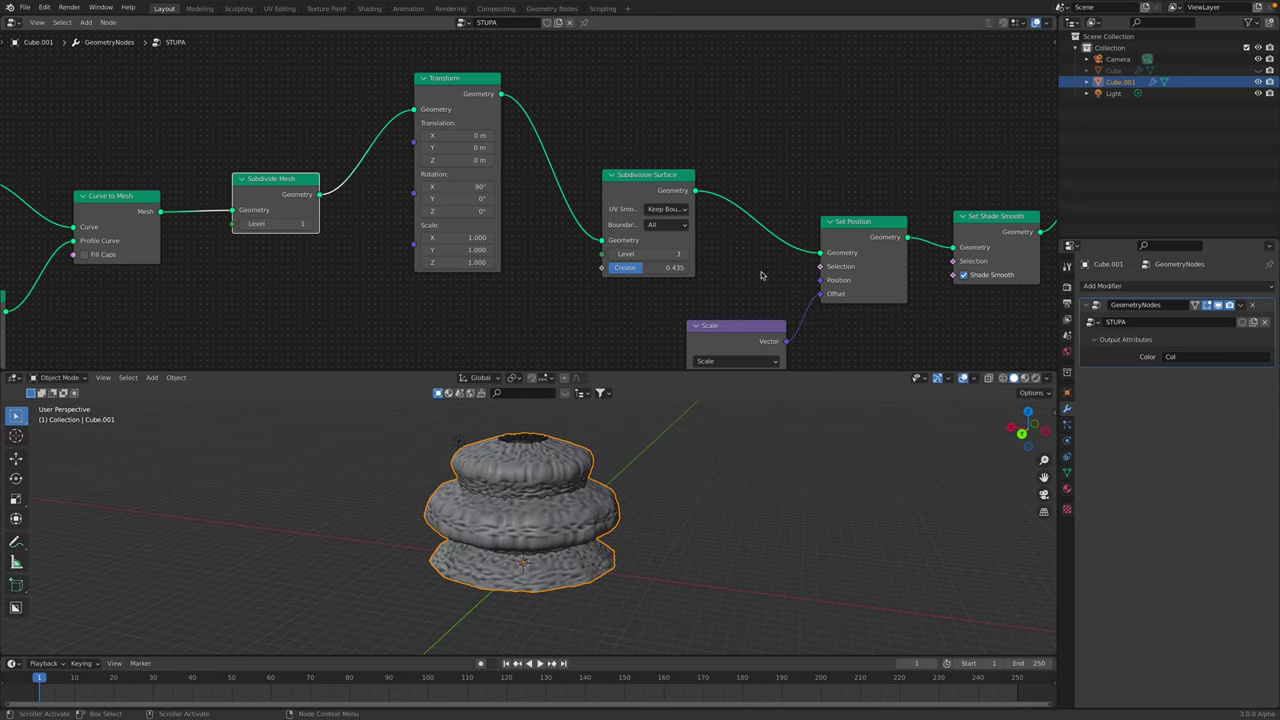
# - Nudge the Set Position and Set Shade Smooth nodes to new spots along the geometry chain
pyautogui.moveTo(770, 281); pyautogui.dragTo(655, 241, button='middle')
pyautogui.moveTo(736, 188); pyautogui.dragTo(746, 188)
pyautogui.click(643, 301)
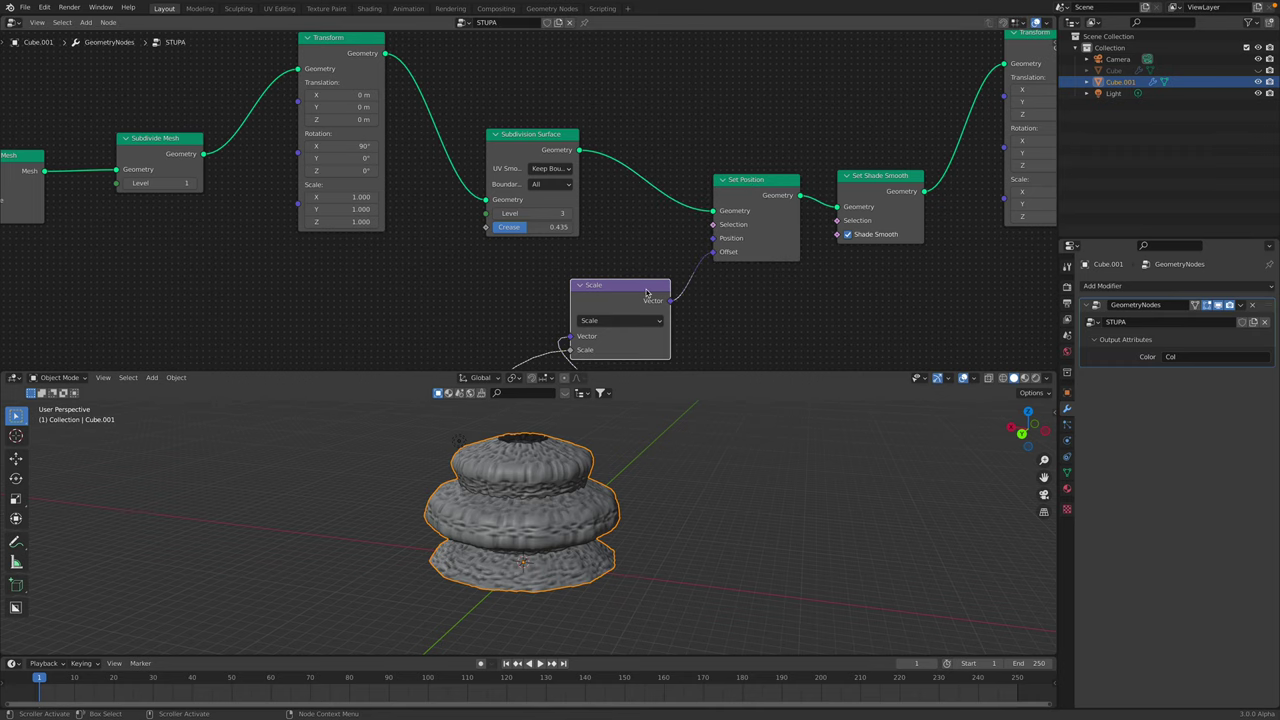
pyautogui.moveTo(856, 204); pyautogui.dragTo(669, 224, button='middle')
pyautogui.moveTo(693, 211); pyautogui.dragTo(712, 187)
# - Compare the stupa with Shade Smooth off and on in the Set Shade Smooth node
pyautogui.click(706, 230)
pyautogui.scroll(3, 637, 489)
pyautogui.click(703, 234)
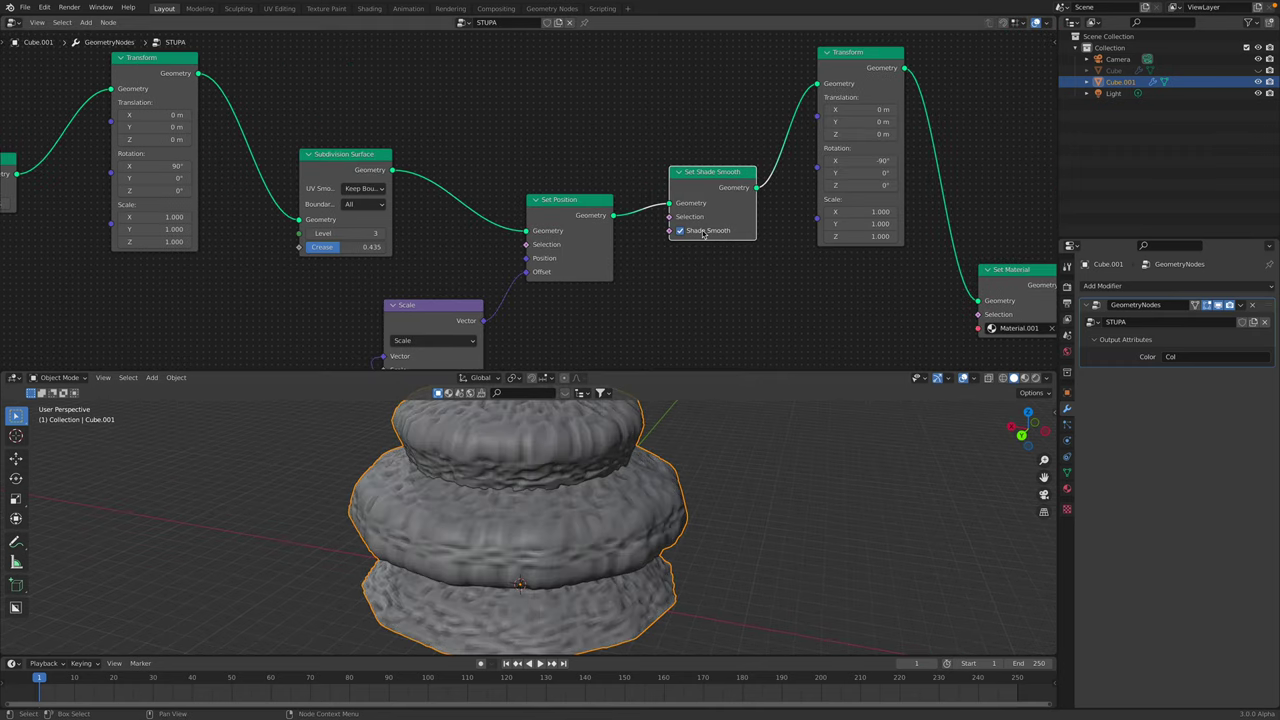
pyautogui.click(703, 234)
pyautogui.click(703, 234)
# - Slightly shift the second Transform node and the Group Output node
pyautogui.scroll(-2, 720, 192)
pyautogui.moveTo(820, 121); pyautogui.dragTo(692, 142, button='middle')
pyautogui.moveTo(703, 100); pyautogui.dragTo(709, 87)
pyautogui.moveTo(849, 249); pyautogui.dragTo(755, 180, button='middle')
pyautogui.scroll(-1, 717, 245)
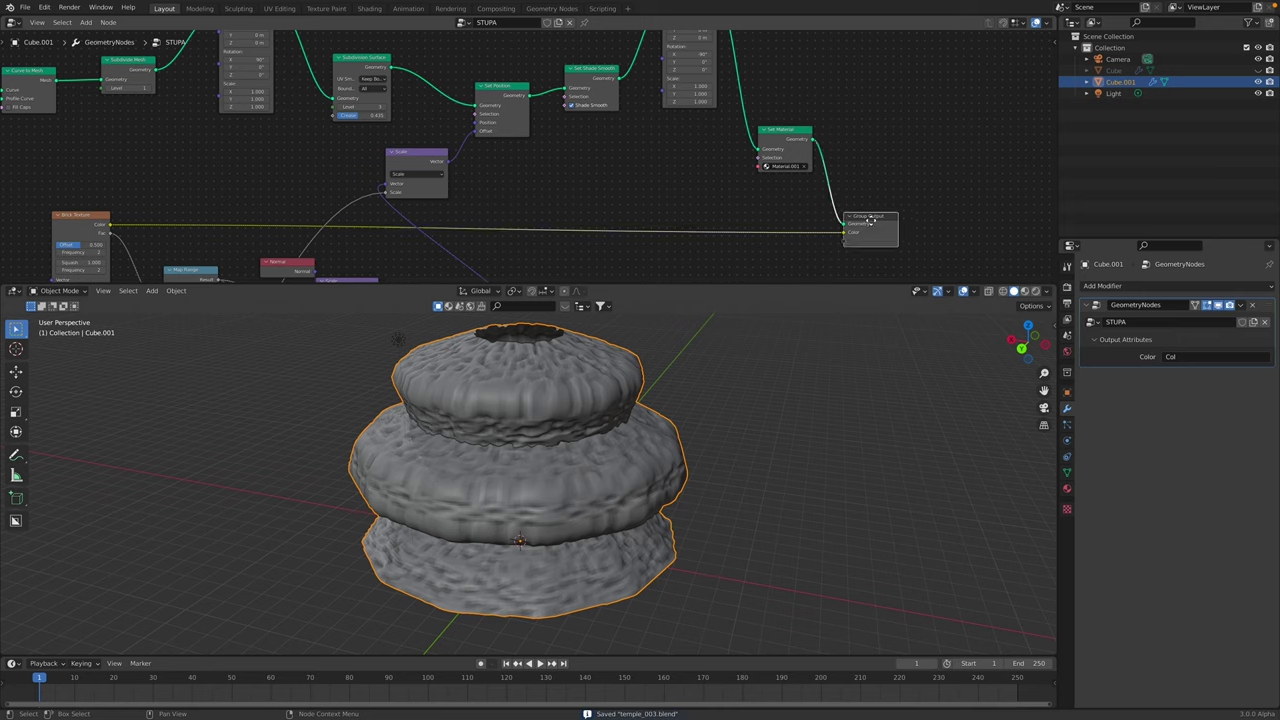
pyautogui.click(872, 218)
# - Examine the mesh's Col vertex color layer and trace the Brick Texture's Color link to the Group Output
pyautogui.click(1068, 472)
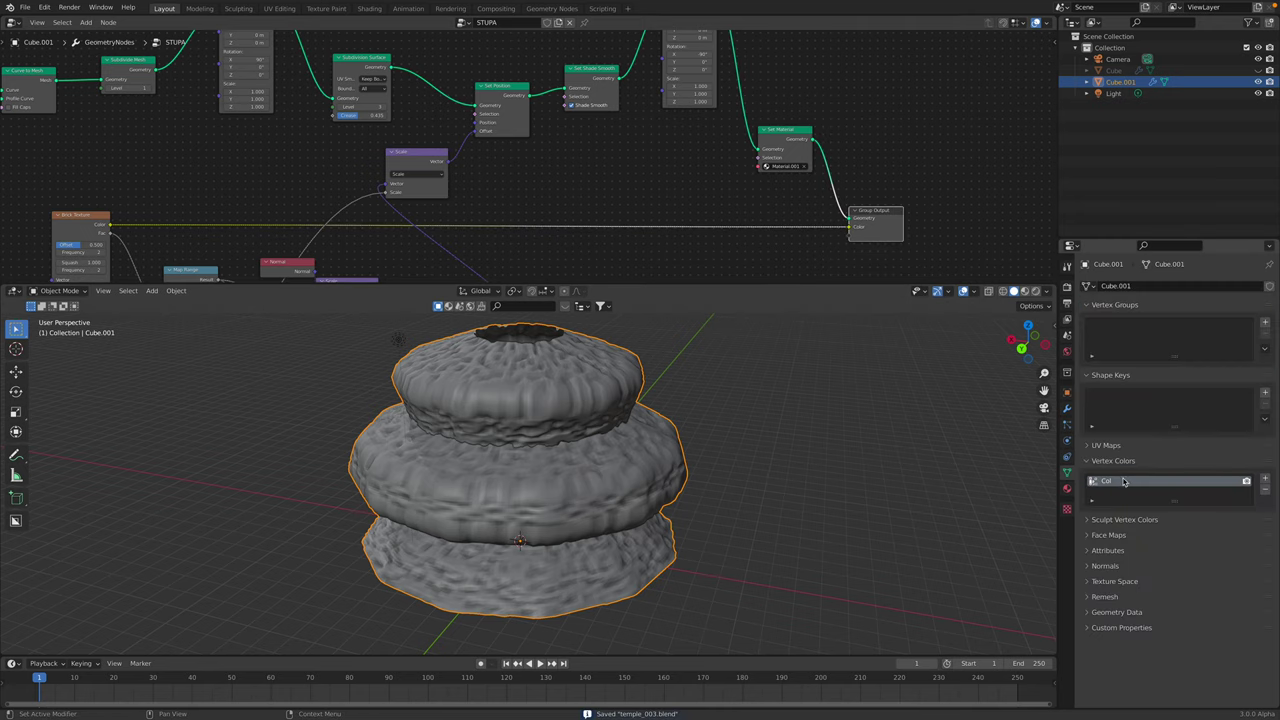
pyautogui.moveTo(795, 469)
pyautogui.mouseDown(button='middle')
pyautogui.moveTo(737, 446)
pyautogui.moveTo(805, 484)
pyautogui.mouseUp(button='middle')
pyautogui.scroll(-3, 300, 203)
pyautogui.moveTo(270, 213); pyautogui.dragTo(567, 184, button='middle')
pyautogui.scroll(2, 455, 204)
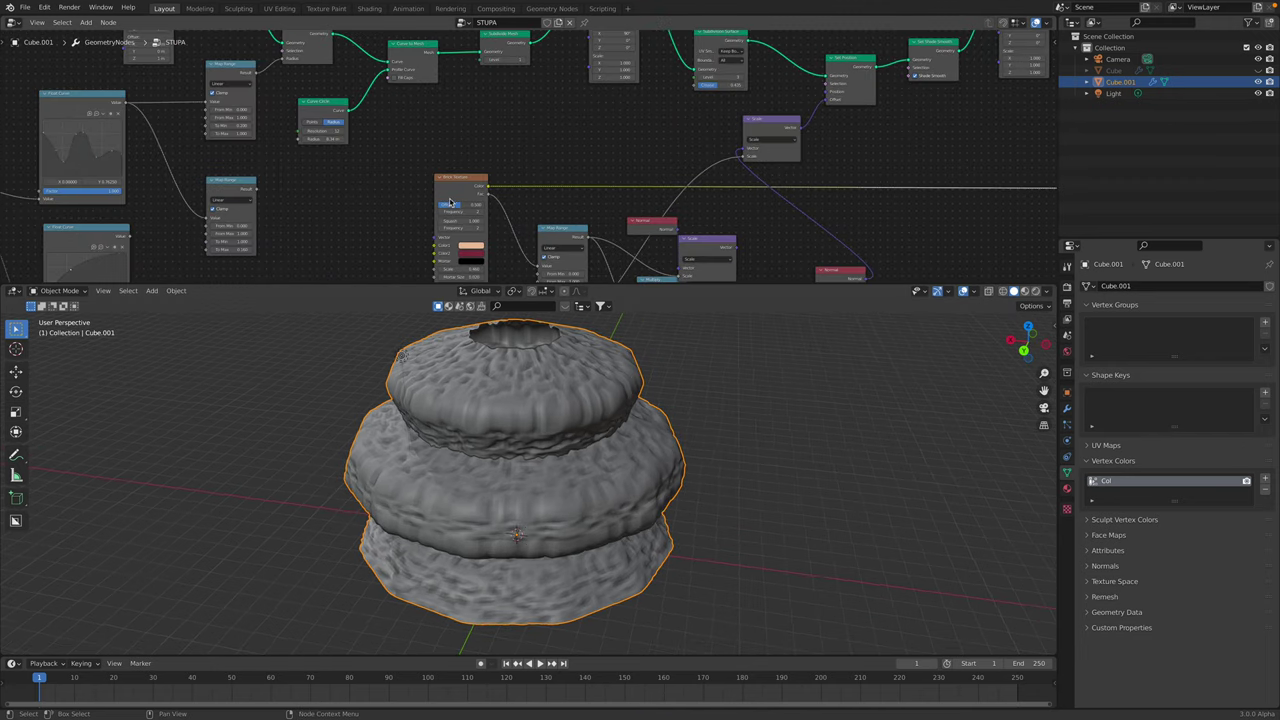
pyautogui.click(456, 189)
pyautogui.moveTo(457, 189); pyautogui.dragTo(349, 193, button='middle')
pyautogui.moveTo(664, 173); pyautogui.dragTo(378, 163, button='middle')
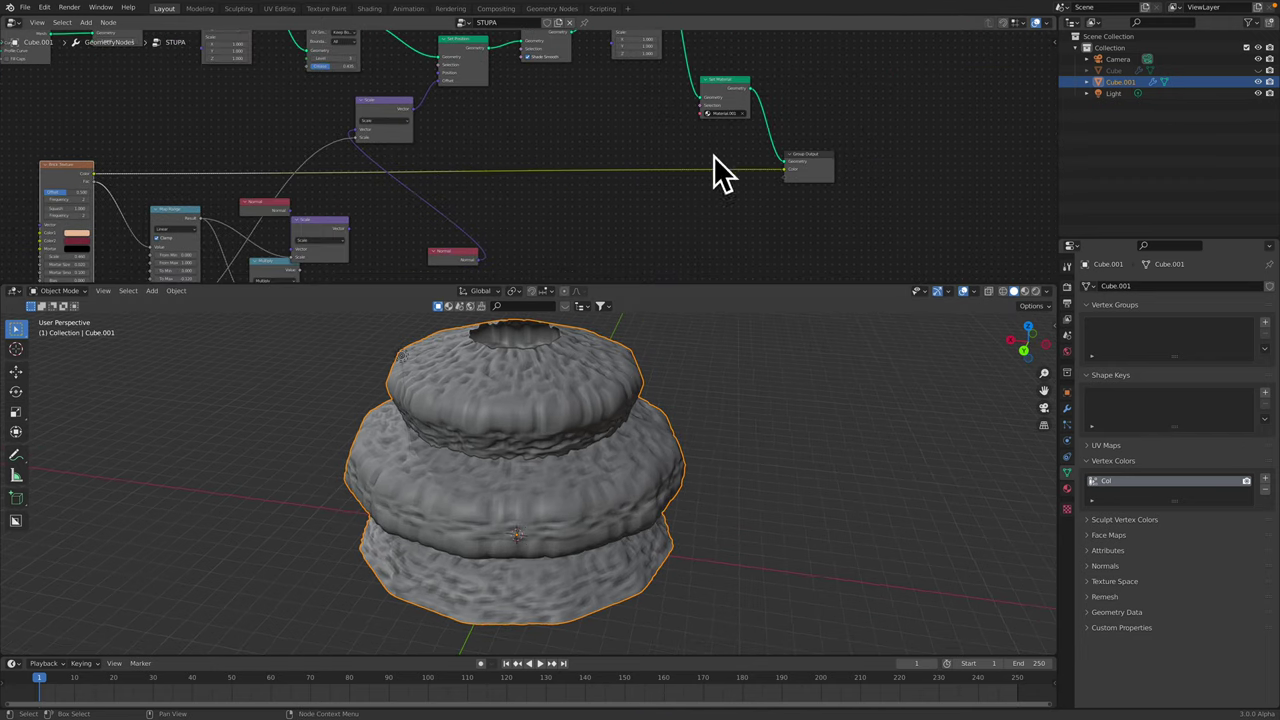
pyautogui.moveTo(538, 206); pyautogui.dragTo(552, 147, button='middle')
pyautogui.moveTo(358, 229); pyautogui.dragTo(367, 196, button='middle')
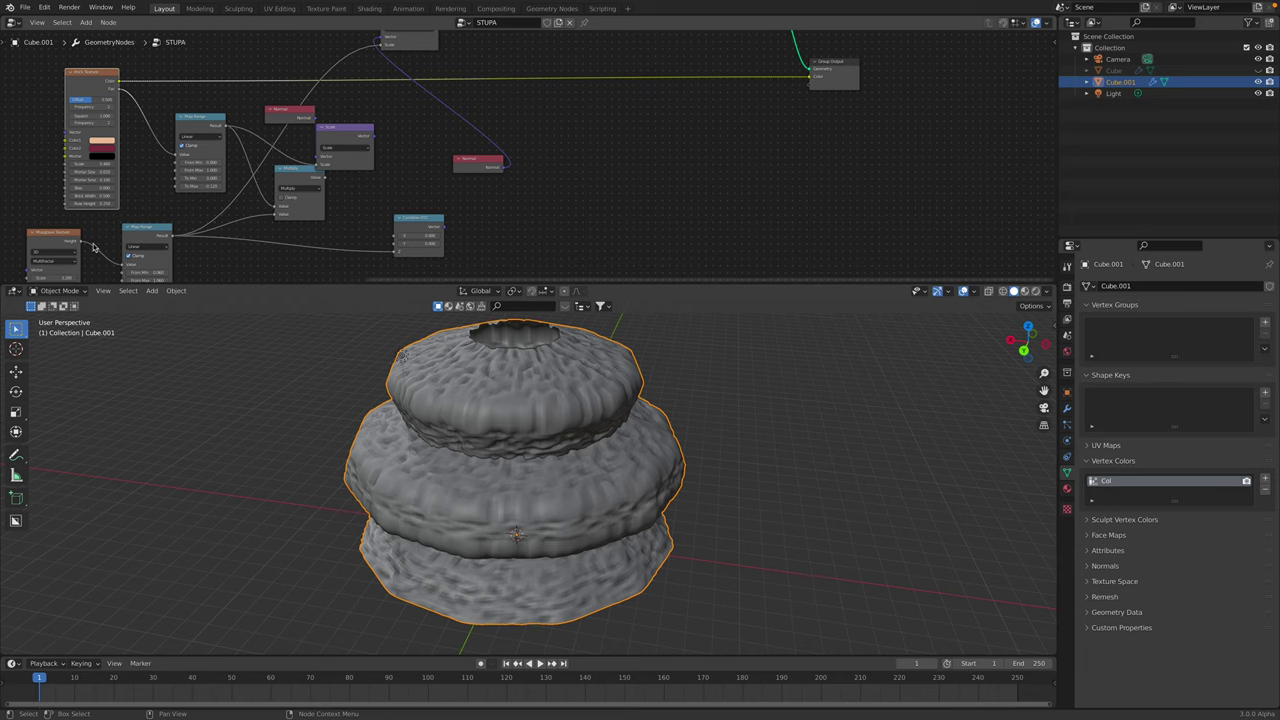
# - Connect the Musgrave Texture's Height to the Group Output's Color input, and preview the stupa in Rendered shading
pyautogui.moveTo(505, 166); pyautogui.dragTo(811, 77)
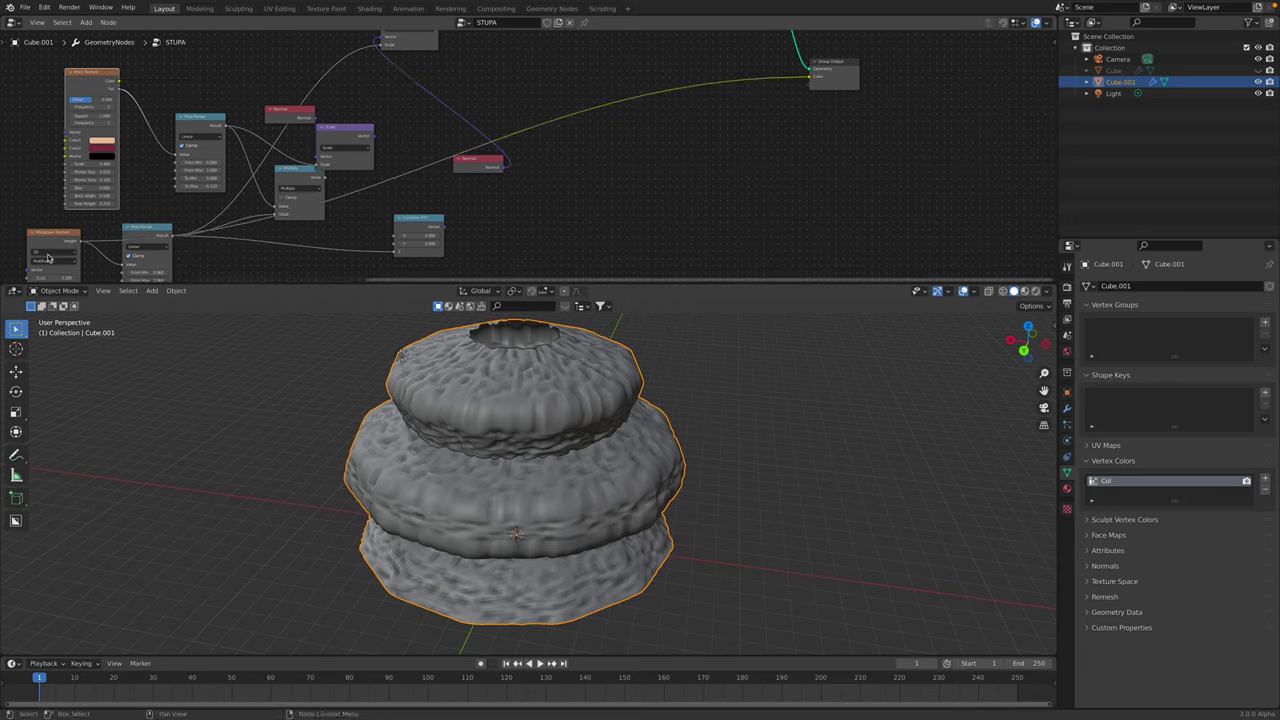
pyautogui.click(1036, 291)
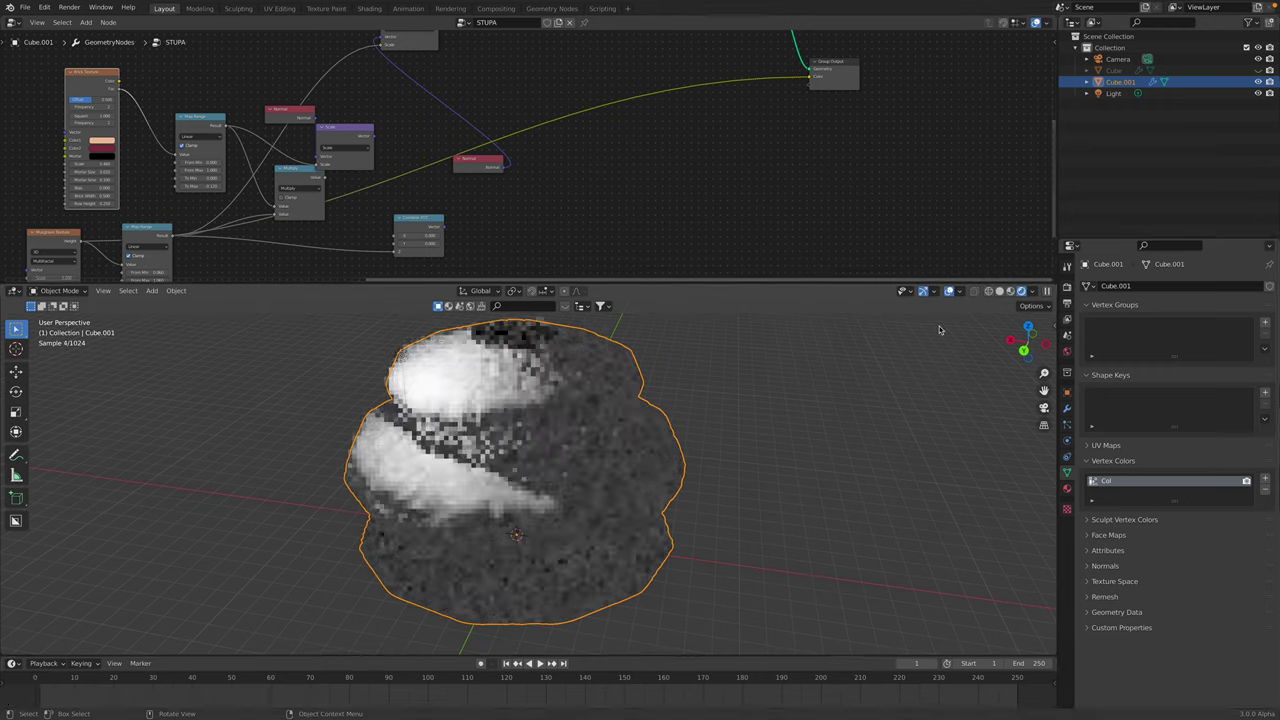
pyautogui.click(794, 383)
pyautogui.moveTo(790, 384); pyautogui.dragTo(603, 423, button='middle')
pyautogui.hotkey('ctrl', 's')
# - Move the point light farther out from the stupa and tint its color pale pink
pyautogui.moveTo(426, 216); pyautogui.dragTo(436, 174, button='middle')
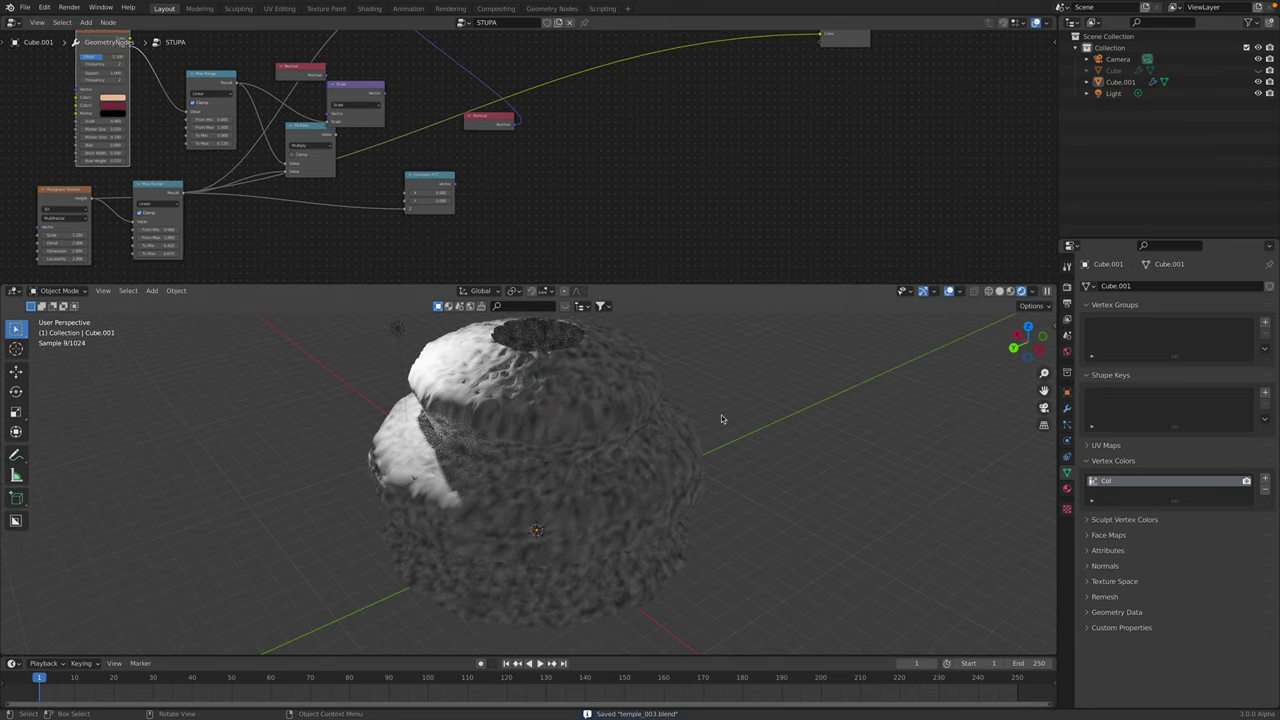
pyautogui.scroll(-1, 723, 420)
pyautogui.click(427, 352)
pyautogui.press('g')
pyautogui.click(349, 346)
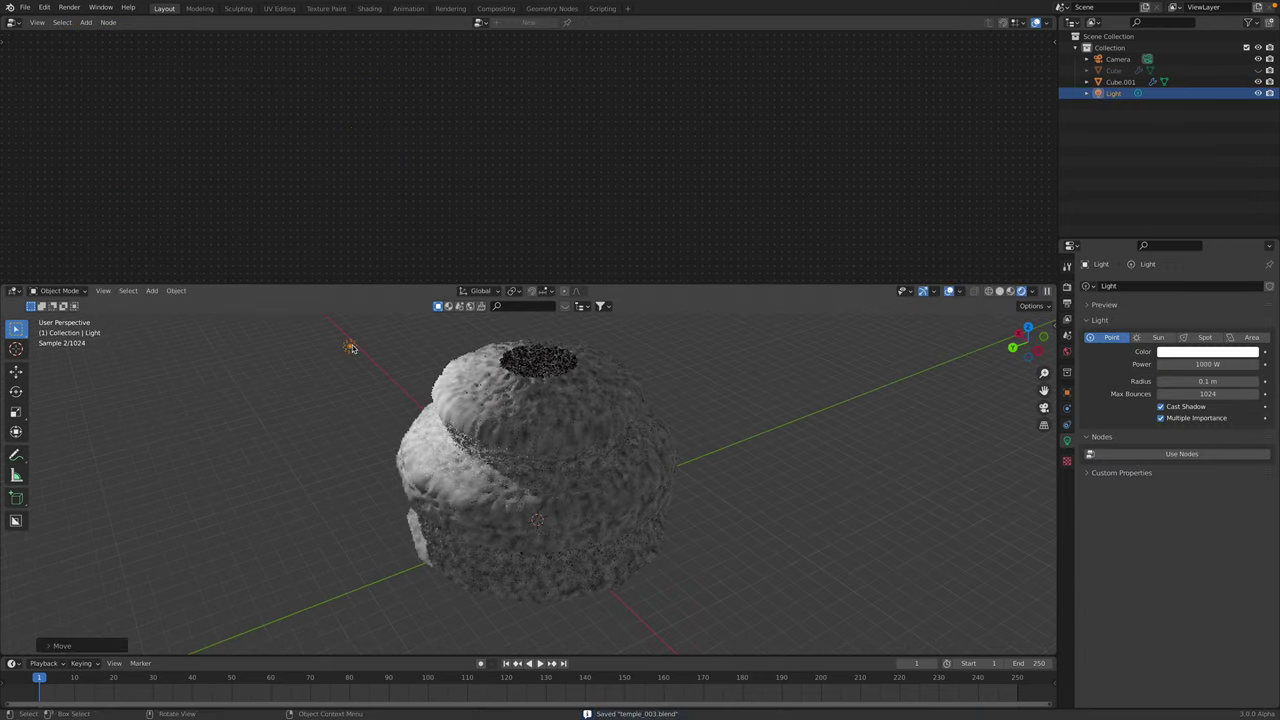
pyautogui.click(1187, 352)
pyautogui.moveTo(1196, 262)
pyautogui.mouseDown()
pyautogui.moveTo(1214, 234)
pyautogui.moveTo(1200, 243)
pyautogui.mouseUp()
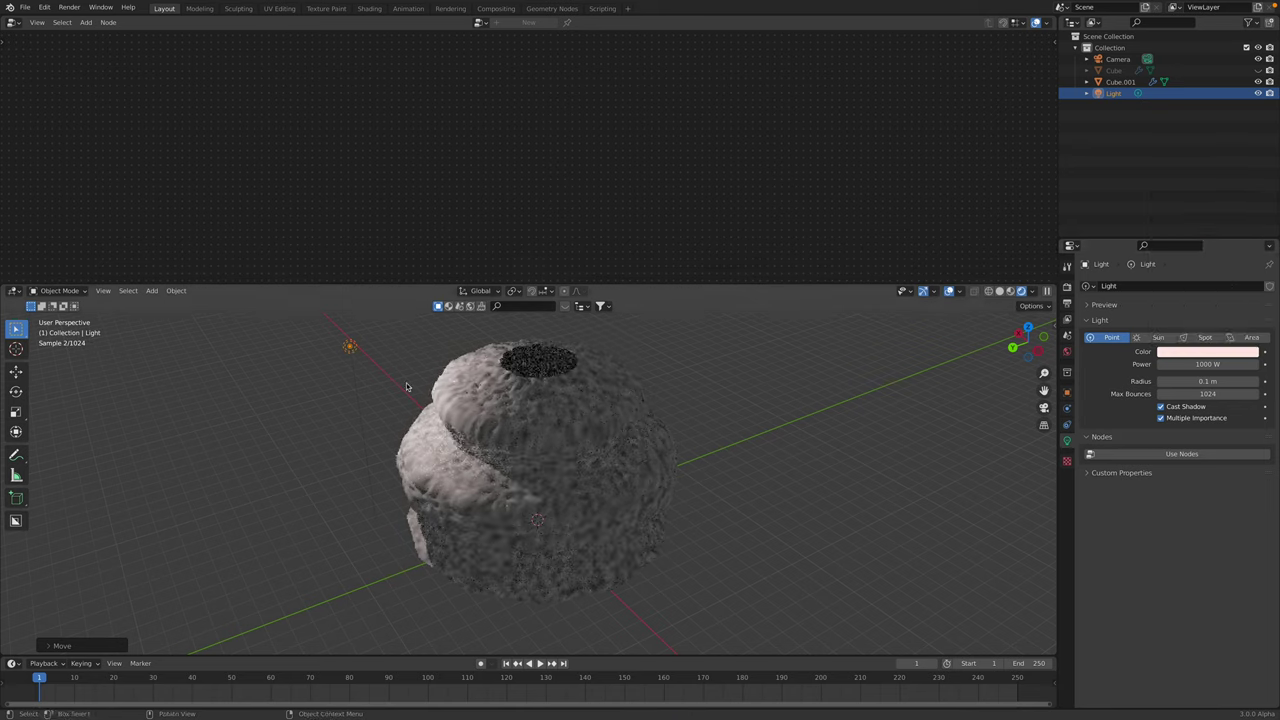
# - Duplicate the light to the opposite side of the stupa and make the copy's color cyan
pyautogui.hotkey('shift', 'd')
pyautogui.click(762, 494)
pyautogui.click(1207, 351)
pyautogui.moveTo(1200, 246); pyautogui.dragTo(1203, 218)
# - Reposition the cyan light beside the stupa to adjust how it falls on the surface
pyautogui.press('g')
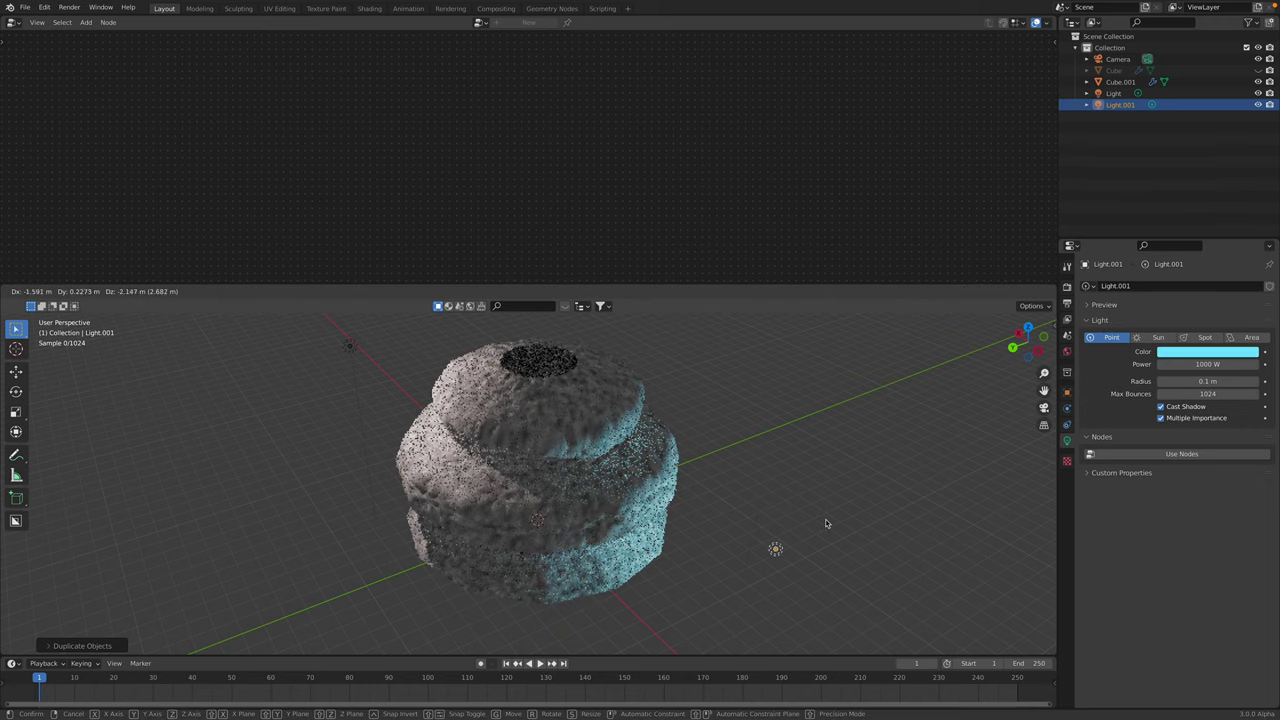
pyautogui.click(827, 523)
pyautogui.press('g')
pyautogui.click(775, 458)
pyautogui.click(778, 456)
pyautogui.moveTo(775, 456); pyautogui.dragTo(750, 400, button='middle')
# - Reselect the stupa to bring back its node setup, and save the file
pyautogui.click(622, 404)
pyautogui.hotkey('ctrl', 's')
pyautogui.moveTo(622, 404)
pyautogui.mouseDown(button='middle')
pyautogui.moveTo(613, 358)
pyautogui.moveTo(612, 418)
pyautogui.mouseUp(button='middle')
pyautogui.moveTo(322, 124); pyautogui.dragTo(438, 166, button='middle')
pyautogui.moveTo(174, 171); pyautogui.dragTo(200, 166, button='middle')
pyautogui.scroll(2, 212, 125)
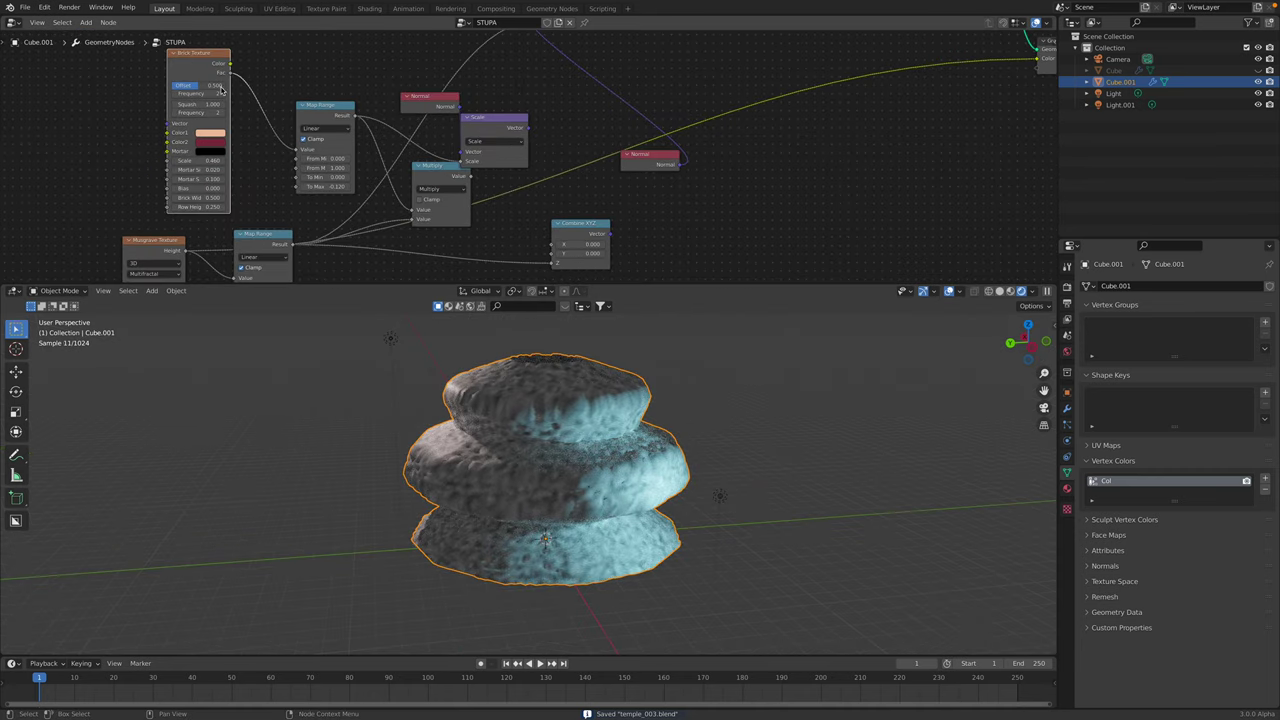
# - Slightly shift the Brick Texture node and the Map Range node it feeds
pyautogui.moveTo(191, 62); pyautogui.dragTo(202, 56)
pyautogui.scroll(-2, 390, 124)
pyautogui.moveTo(390, 124)
pyautogui.mouseDown(button='middle')
pyautogui.moveTo(379, 157)
pyautogui.moveTo(375, 135)
pyautogui.mouseUp(button='middle')
pyautogui.moveTo(334, 134); pyautogui.dragTo(318, 117)
# - Move the far Normal node beside the Scale node that drives Set Position's Offset, and align the pair
pyautogui.moveTo(607, 174); pyautogui.dragTo(404, 57)
pyautogui.moveTo(784, 117); pyautogui.dragTo(754, 183, button='middle')
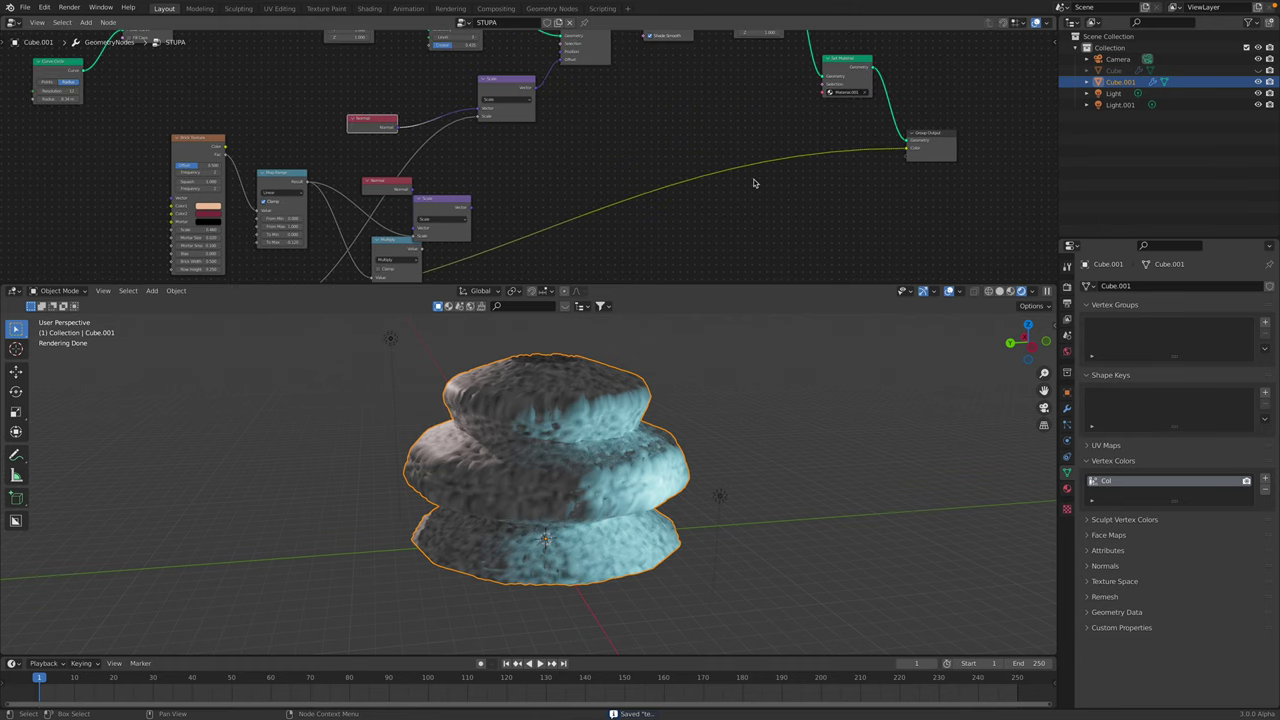
pyautogui.moveTo(857, 132); pyautogui.dragTo(831, 141, button='middle')
pyautogui.moveTo(473, 143); pyautogui.dragTo(491, 171, button='middle')
pyautogui.scroll(2, 491, 171)
pyautogui.moveTo(496, 115); pyautogui.dragTo(498, 132)
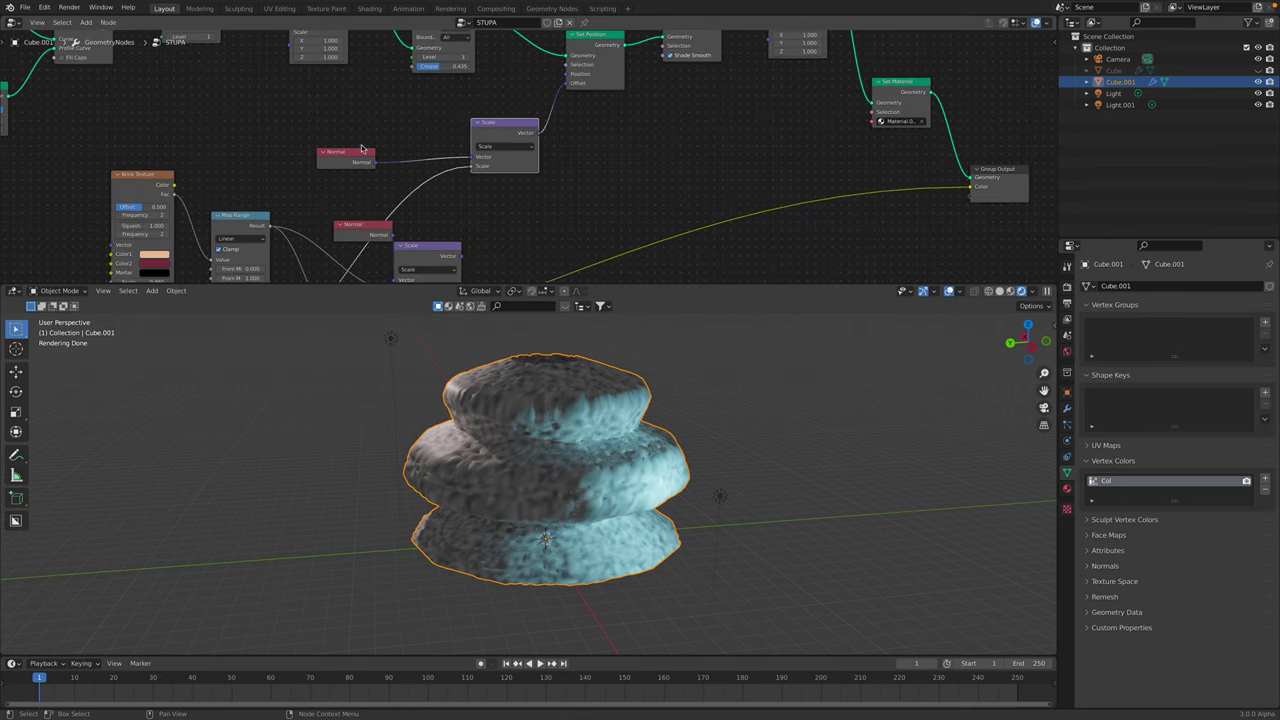
pyautogui.moveTo(356, 154); pyautogui.dragTo(385, 120)
# - Move the brick branch's Normal and Scale nodes up beside each other, just above the brick Map Range
pyautogui.moveTo(365, 211); pyautogui.dragTo(434, 161, button='middle')
pyautogui.moveTo(417, 171); pyautogui.dragTo(381, 144)
pyautogui.moveTo(368, 153); pyautogui.dragTo(388, 136, button='middle')
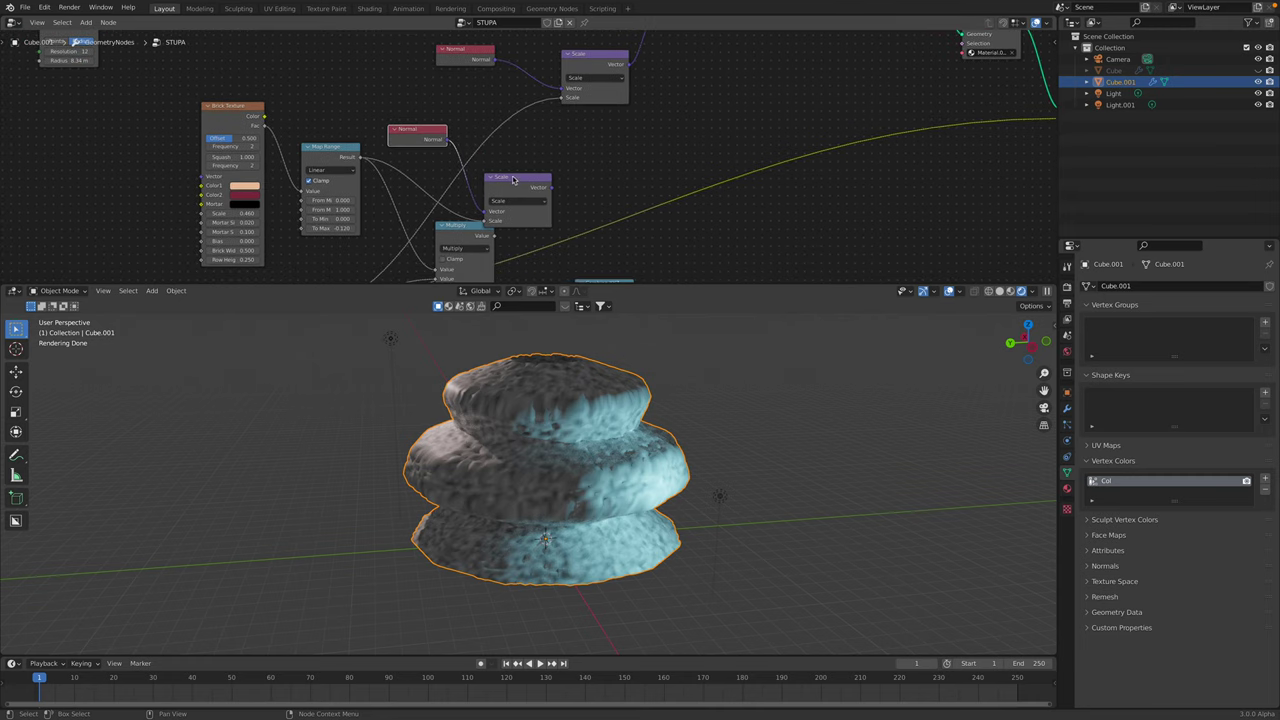
pyautogui.moveTo(512, 180); pyautogui.dragTo(474, 98)
pyautogui.moveTo(412, 130); pyautogui.dragTo(353, 84)
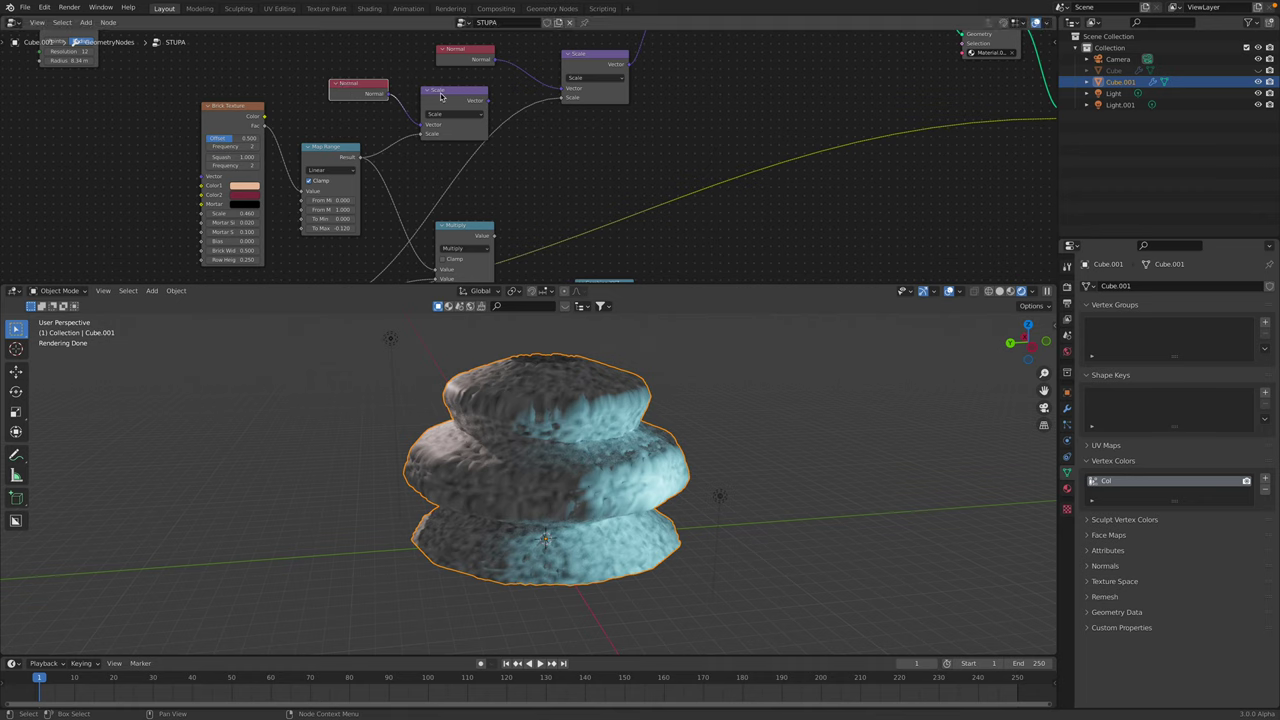
pyautogui.moveTo(441, 95); pyautogui.dragTo(418, 92)
# - Connect the brick Map Range's Result to the Scale node driving Set Position, and set the Brick Texture's Scale to 2.000
pyautogui.scroll(1, 423, 90)
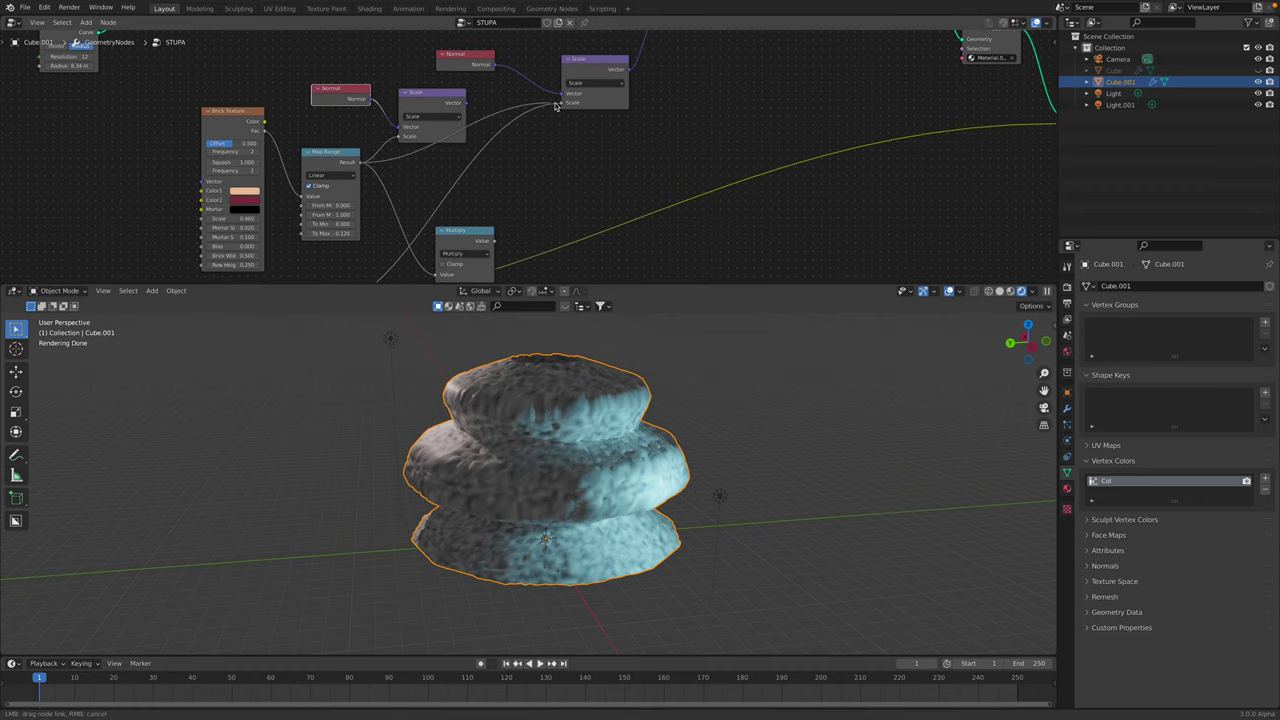
pyautogui.moveTo(561, 106); pyautogui.dragTo(561, 104)
pyautogui.moveTo(466, 435); pyautogui.dragTo(530, 482, button='middle')
pyautogui.scroll(2, 284, 170)
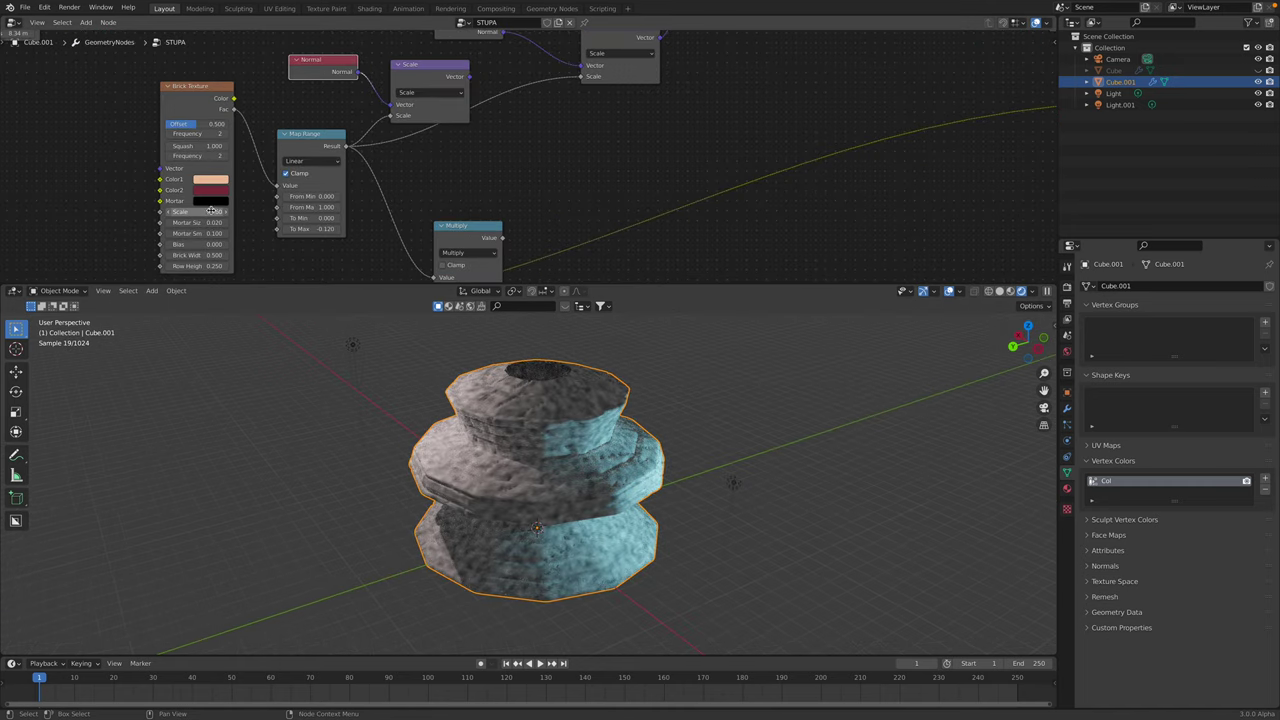
pyautogui.press('Return')
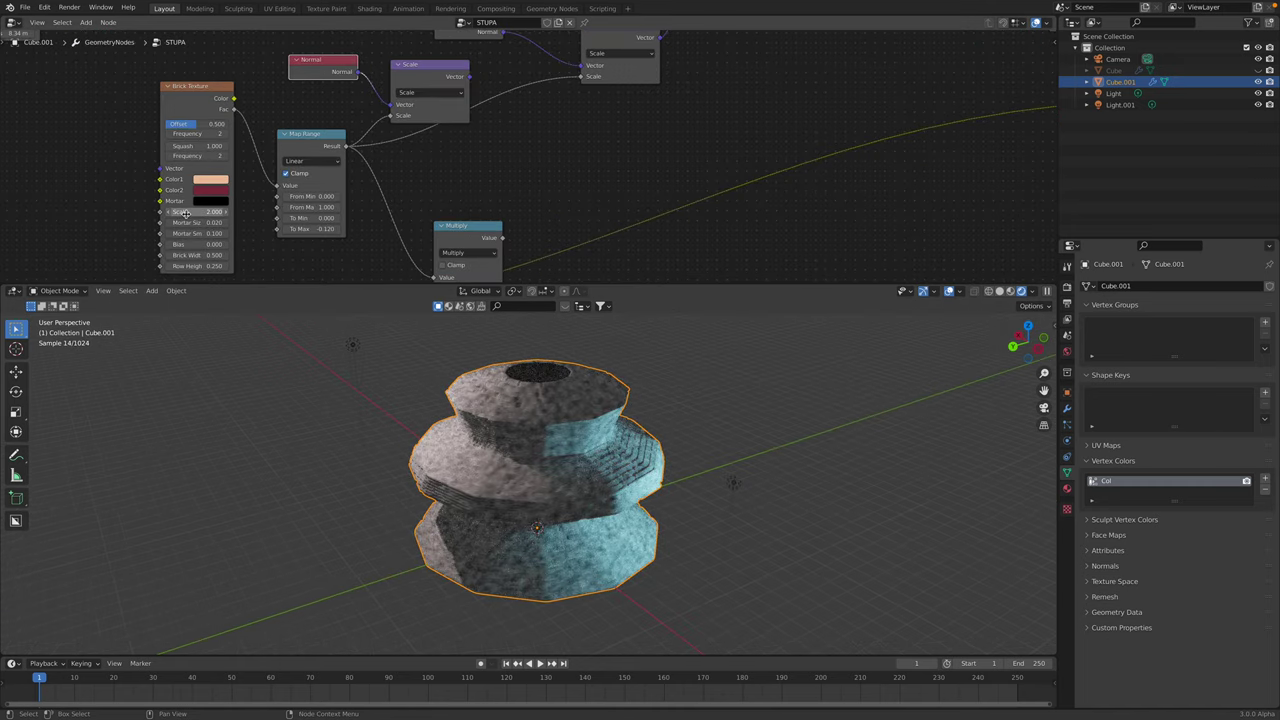
# - Connect the Brick Texture's Color output to the Group Output's Color input and save the file
pyautogui.scroll(-2, 320, 150)
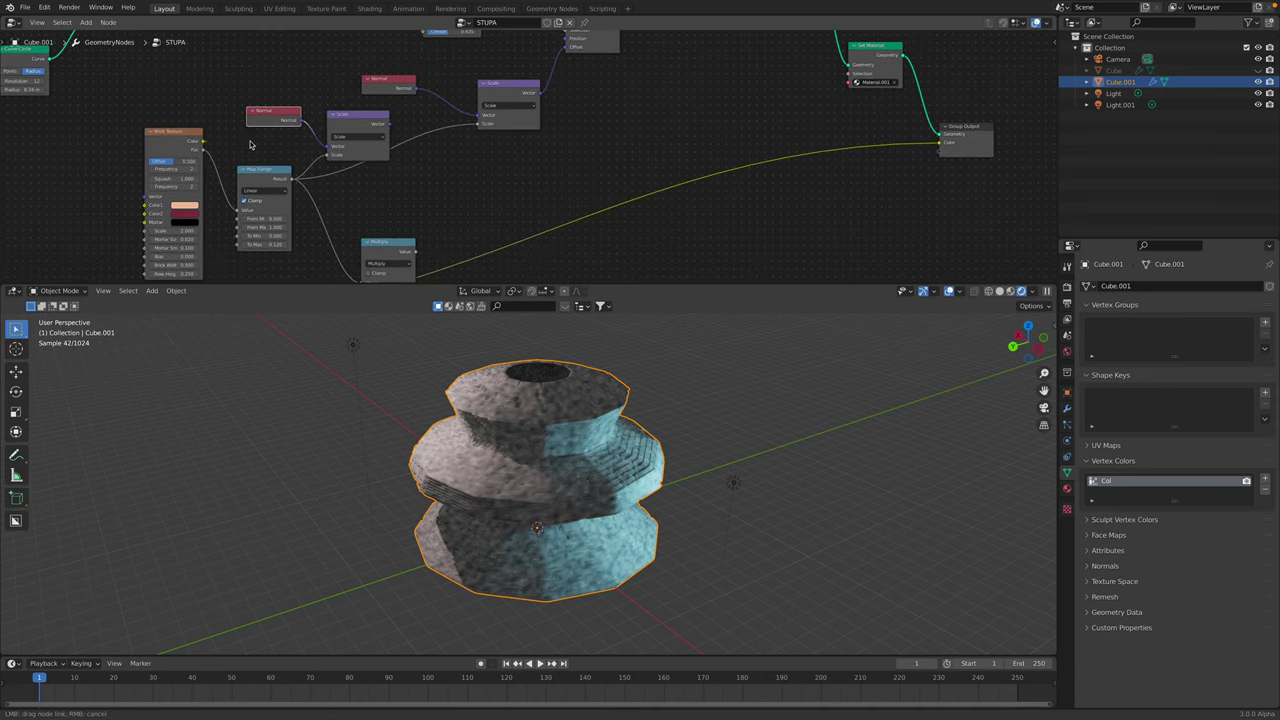
pyautogui.moveTo(926, 159); pyautogui.dragTo(928, 157)
pyautogui.click(697, 399)
pyautogui.moveTo(746, 422); pyautogui.dragTo(460, 408, button='middle')
pyautogui.hotkey('ctrl', 's')
pyautogui.scroll(3, 620, 443)
pyautogui.scroll(-3, 562, 420)
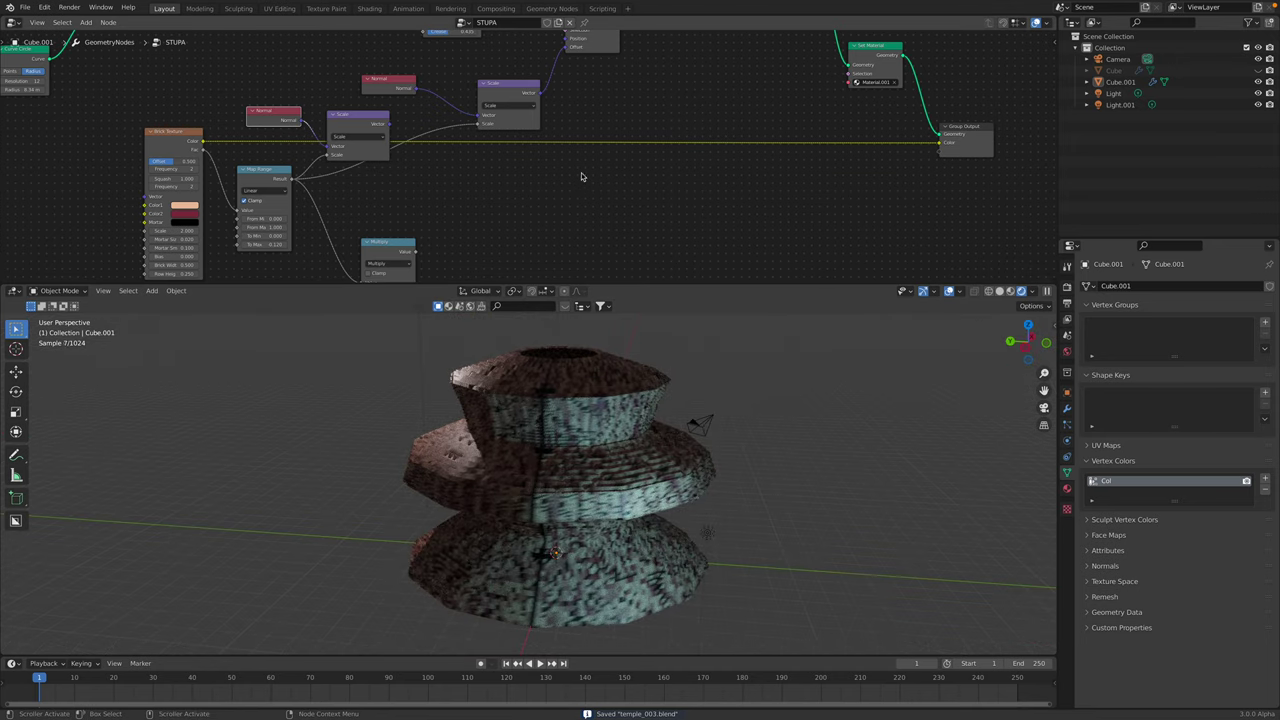
# - Enable Fill Caps on the Curve to Mesh node and save the file
pyautogui.moveTo(582, 177); pyautogui.dragTo(584, 121, button='middle')
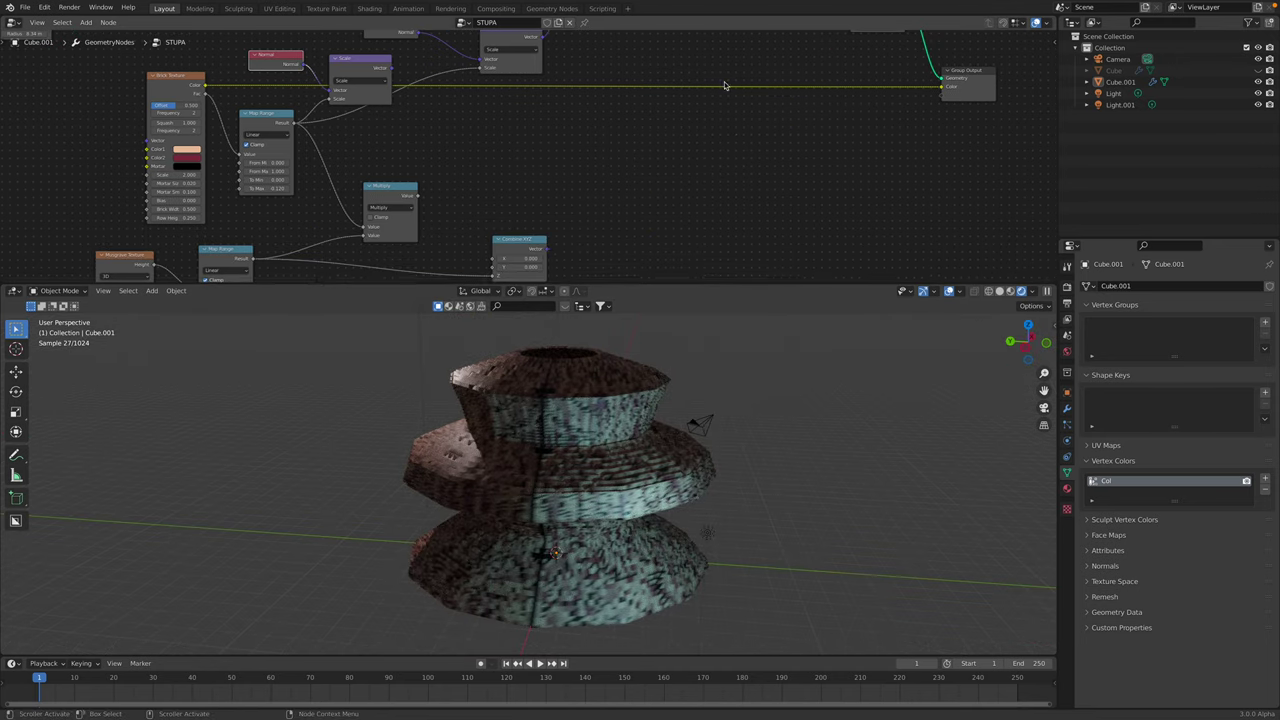
pyautogui.moveTo(664, 75); pyautogui.dragTo(676, 206, button='middle')
pyautogui.moveTo(523, 156); pyautogui.dragTo(513, 145)
pyautogui.moveTo(418, 61); pyautogui.dragTo(605, 164, button='middle')
pyautogui.scroll(3, 605, 164)
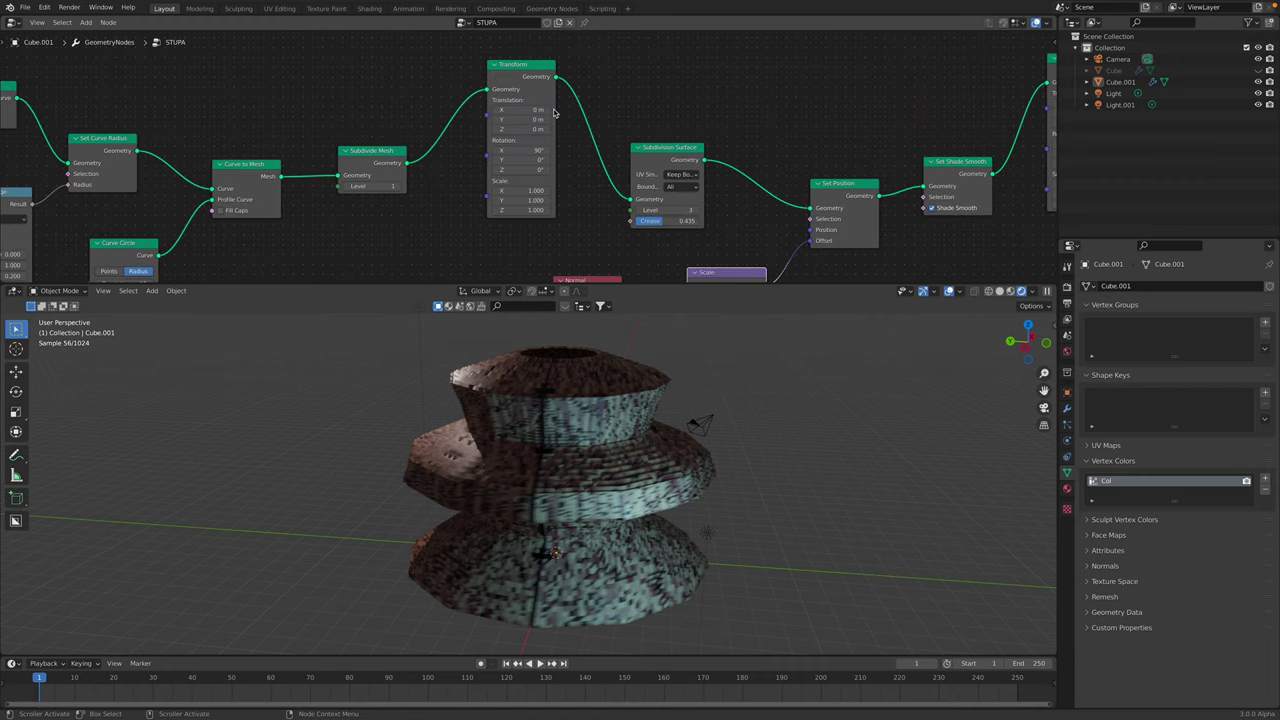
pyautogui.moveTo(379, 172); pyautogui.dragTo(643, 131, button='middle')
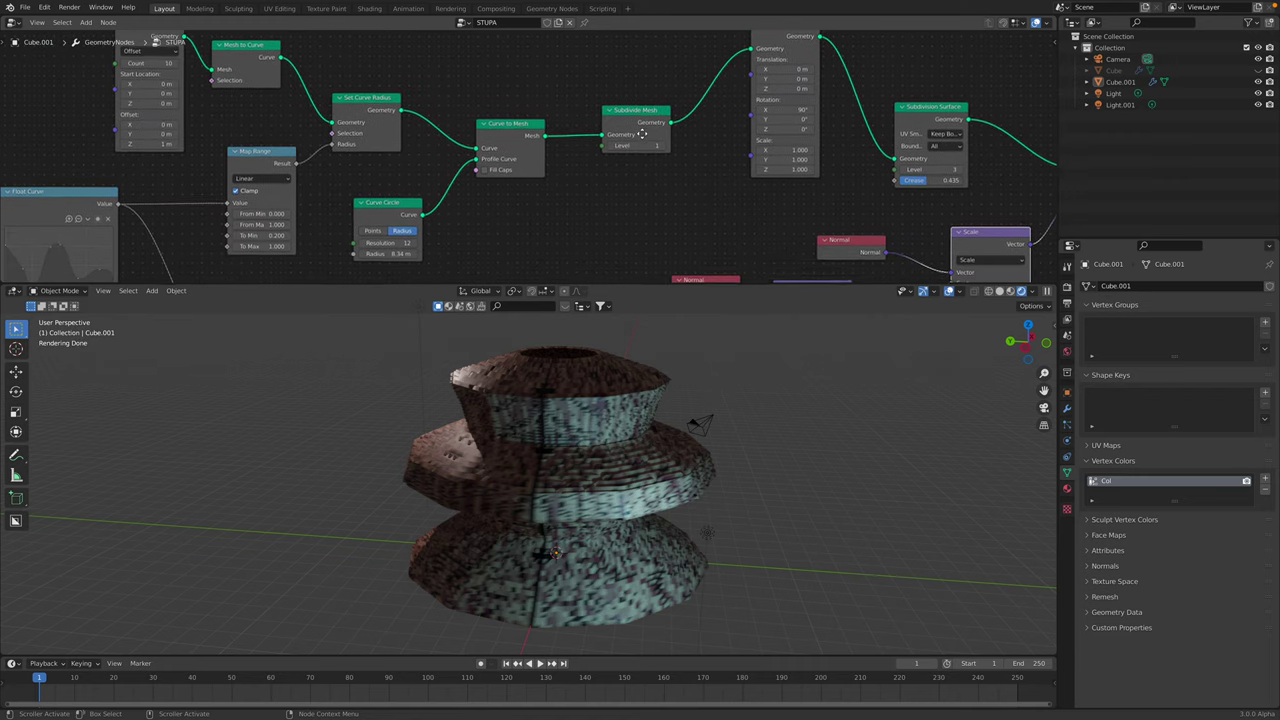
pyautogui.click(499, 174)
pyautogui.click(498, 171)
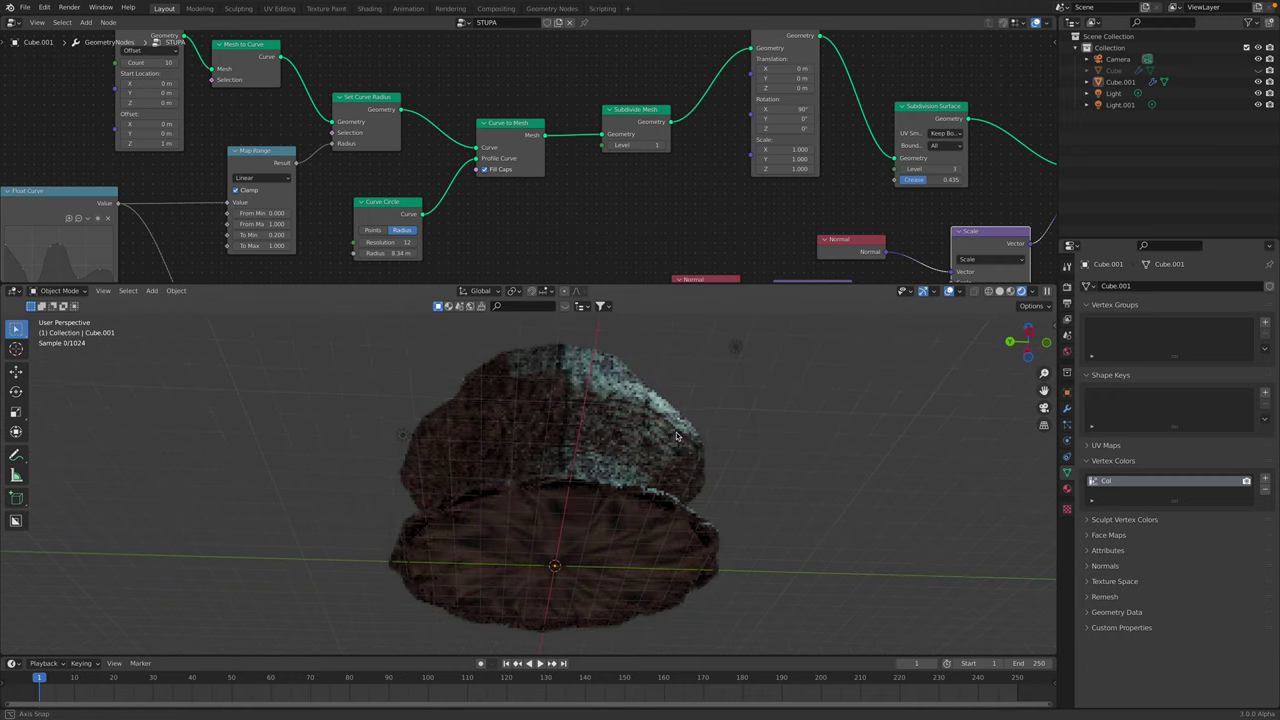
pyautogui.moveTo(613, 444); pyautogui.dragTo(566, 403, button='middle')
pyautogui.hotkey('ctrl', 's')
# - Switch Fill Caps off and back on to compare the stupa's open and capped top
pyautogui.scroll(4, 566, 403)
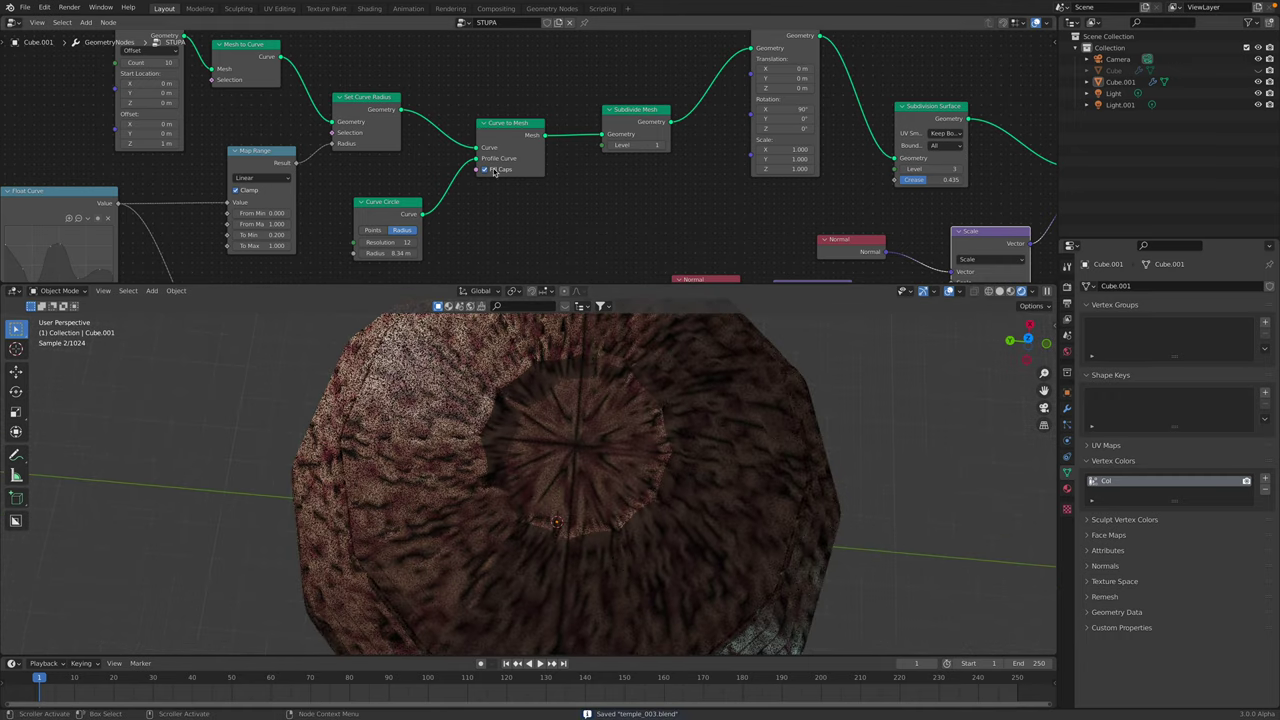
pyautogui.click(498, 171)
pyautogui.click(498, 171)
pyautogui.click(498, 171)
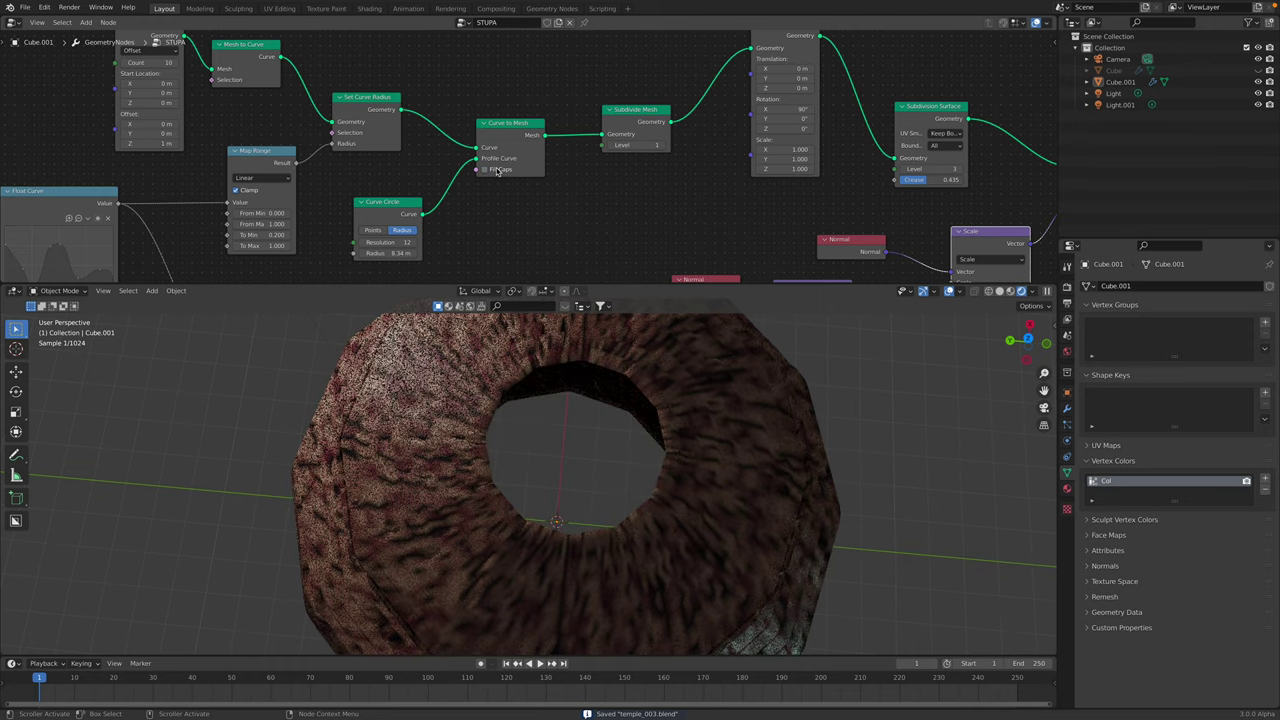
pyautogui.click(498, 171)
# - Switch the 3D viewport to Solid shading and save the file
pyautogui.moveTo(597, 457)
pyautogui.mouseDown(button='middle')
pyautogui.moveTo(592, 370)
pyautogui.moveTo(574, 398)
pyautogui.mouseUp(button='middle')
pyautogui.click(1010, 292)
pyautogui.scroll(-2, 776, 413)
pyautogui.click(1013, 291)
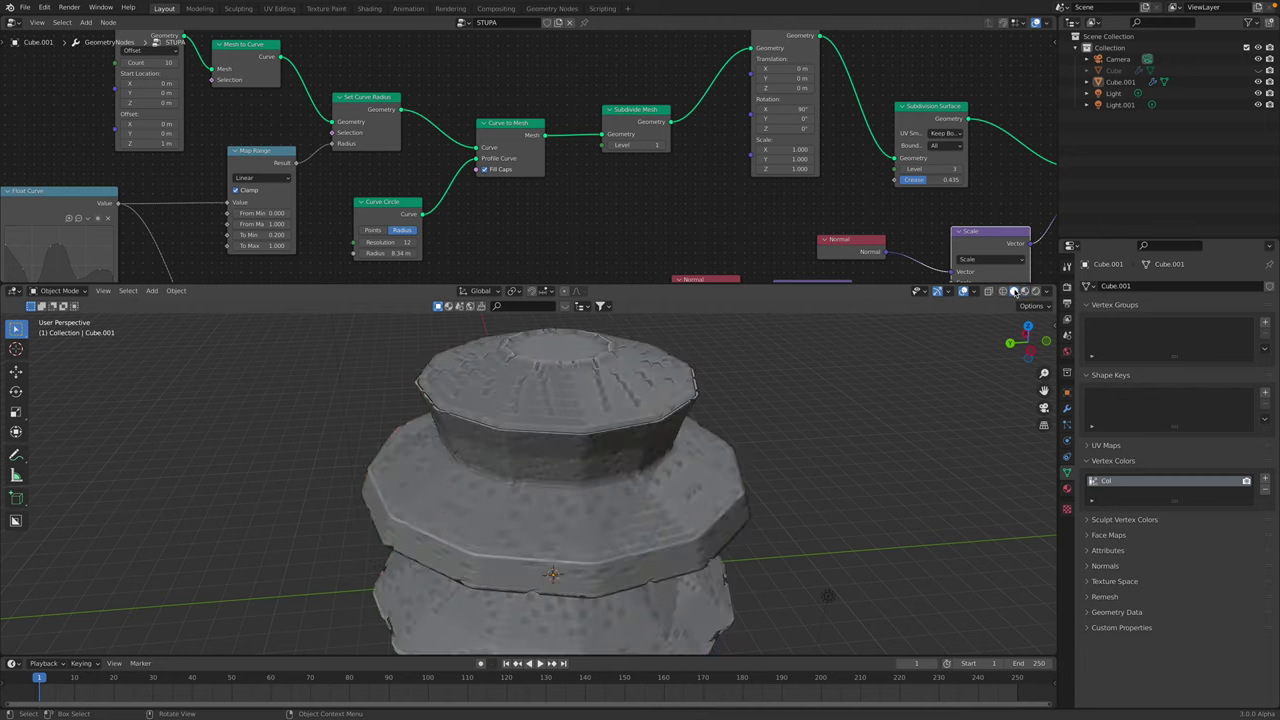
pyautogui.hotkey('ctrl', 's')
pyautogui.moveTo(556, 376); pyautogui.dragTo(556, 392, button='middle')
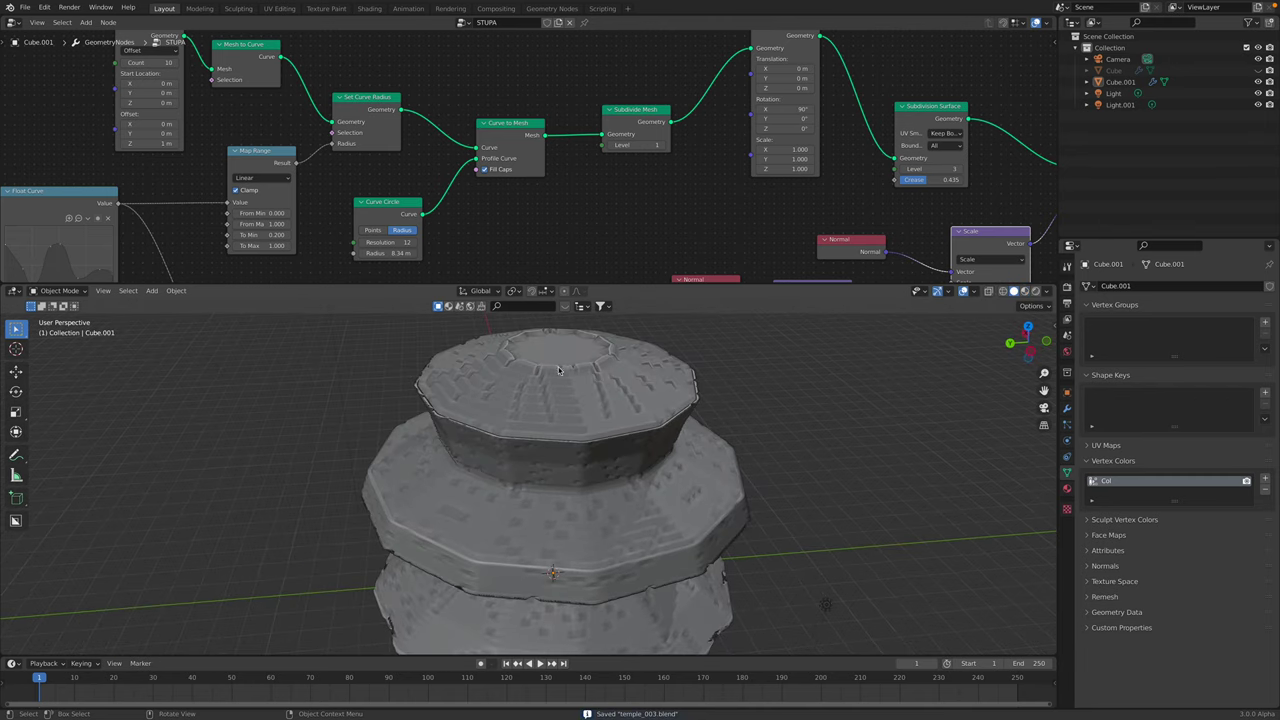
# - Set the Curve Circle's Resolution to 4 and check the stupa from several angles
pyautogui.moveTo(508, 187); pyautogui.dragTo(588, 160, button='middle')
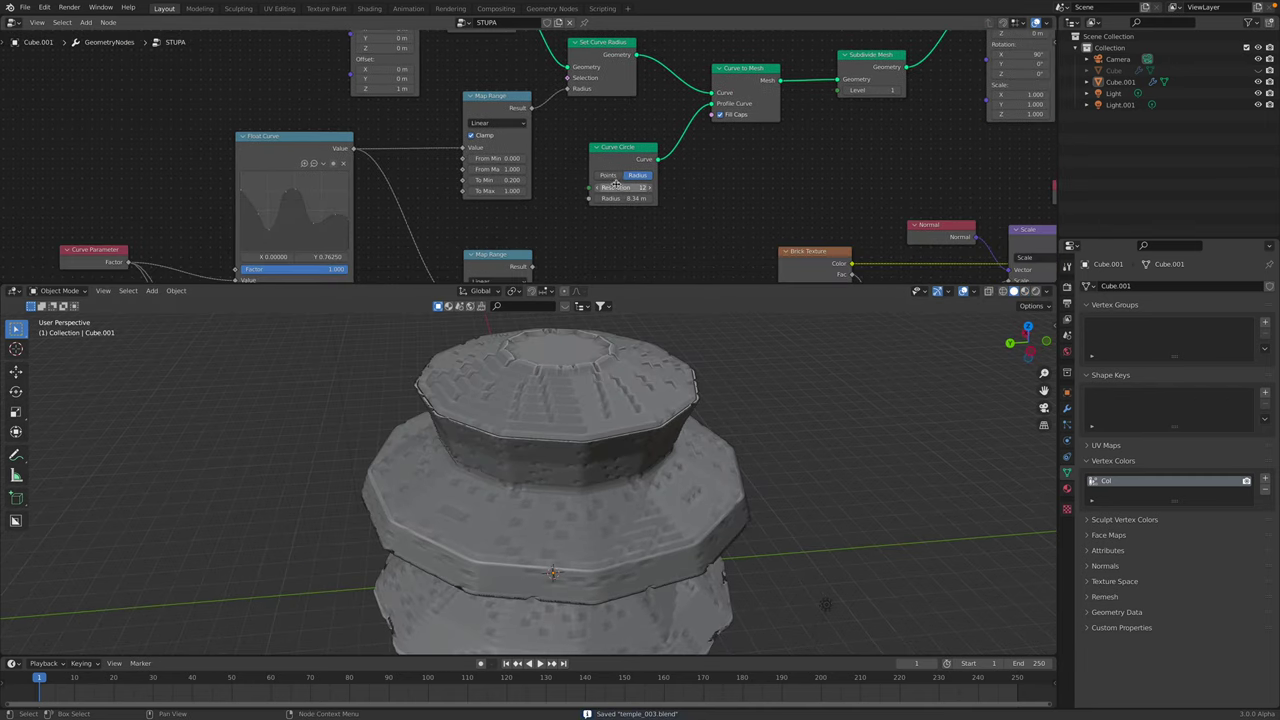
pyautogui.press('Return')
pyautogui.click(650, 189)
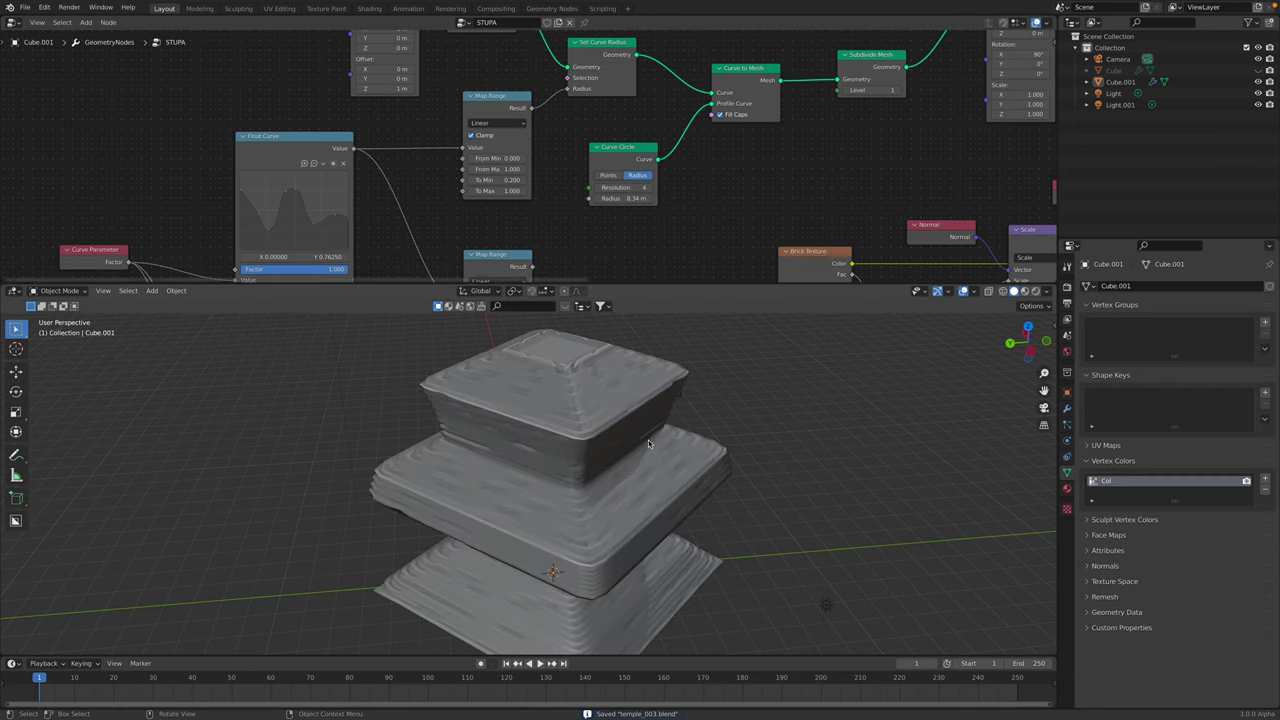
pyautogui.moveTo(565, 425); pyautogui.dragTo(651, 443, button='middle')
pyautogui.scroll(-4, 651, 443)
pyautogui.moveTo(486, 390); pyautogui.dragTo(518, 436, button='middle')
pyautogui.moveTo(601, 453); pyautogui.dragTo(562, 429, button='middle')
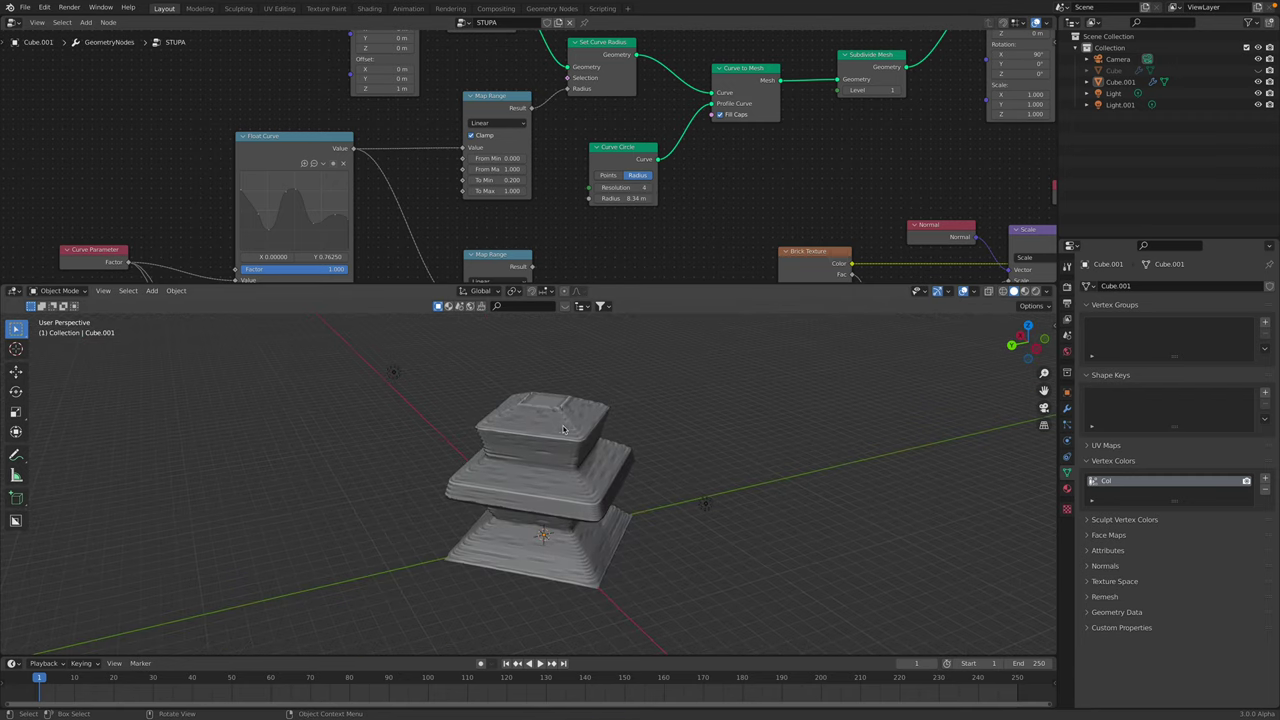
# - Try a Resolution of 5 on the Curve Circle and return it to 4
pyautogui.click(647, 187)
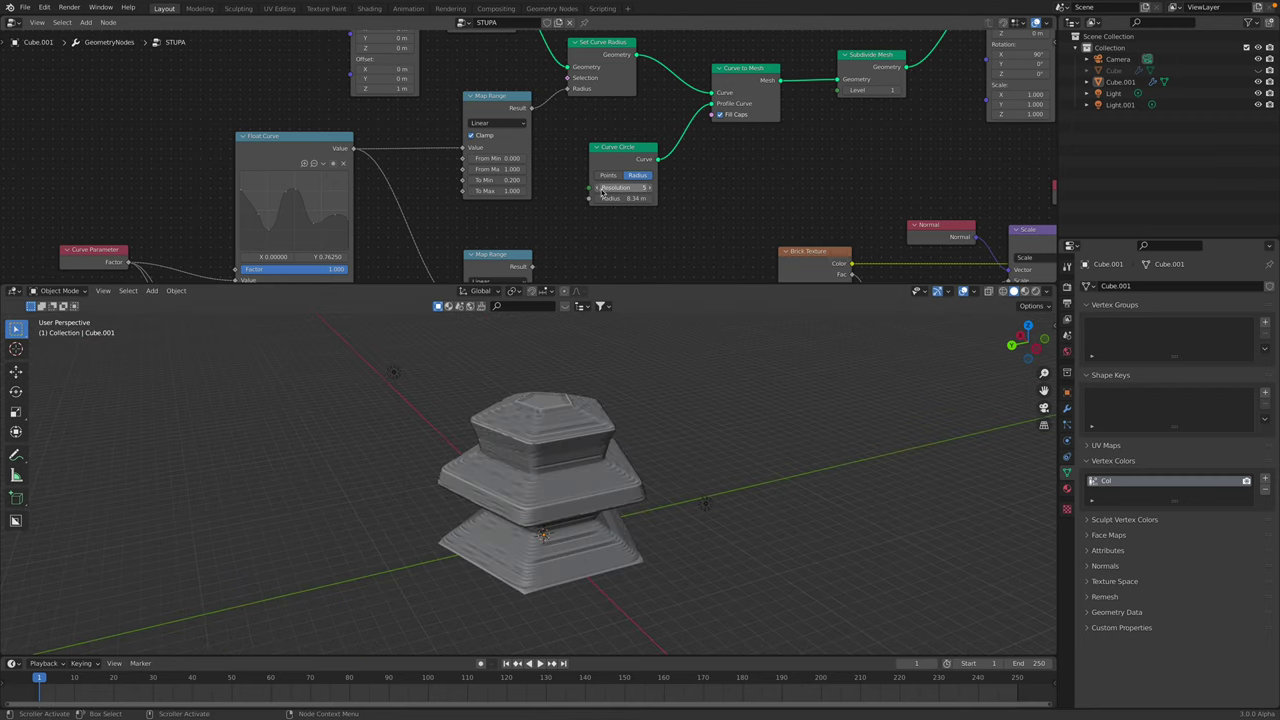
pyautogui.click(600, 188)
pyautogui.moveTo(602, 440); pyautogui.dragTo(598, 393, button='middle')
# - Move the Curve to Mesh node up and away from the Curve Circle to make room between them
pyautogui.moveTo(690, 150); pyautogui.dragTo(654, 171, button='middle')
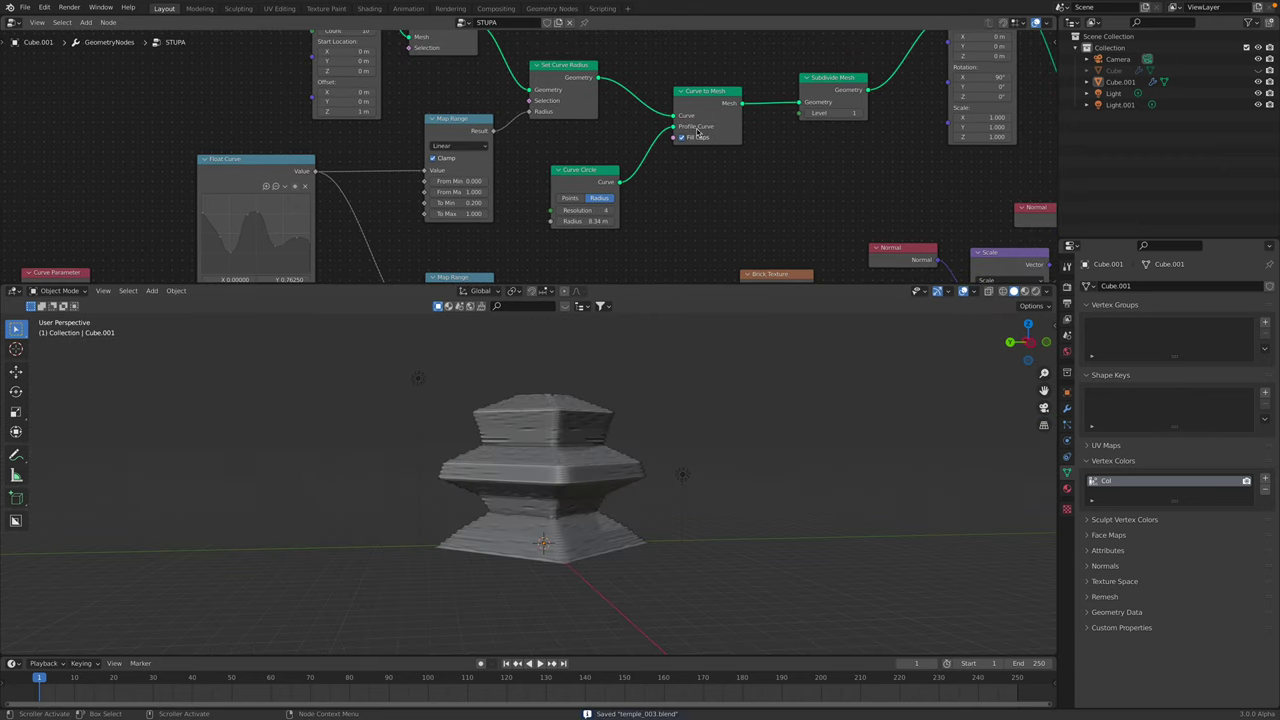
pyautogui.moveTo(710, 104); pyautogui.dragTo(718, 102)
pyautogui.scroll(-2, 755, 115)
pyautogui.moveTo(765, 116); pyautogui.dragTo(534, 150, button='middle')
pyautogui.scroll(-1, 581, 149)
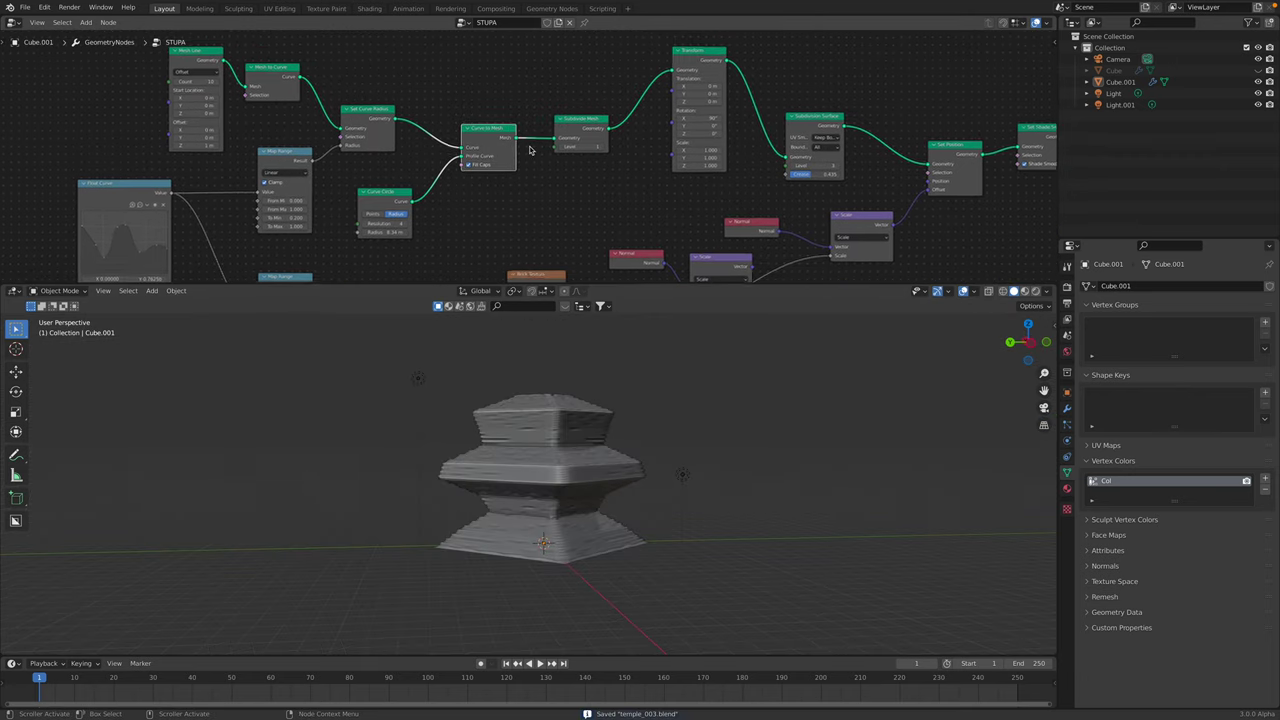
pyautogui.scroll(1, 534, 150)
pyautogui.moveTo(600, 400); pyautogui.dragTo(605, 450, button='middle')
pyautogui.moveTo(721, 143); pyautogui.dragTo(657, 142, button='middle')
pyautogui.moveTo(414, 171); pyautogui.dragTo(436, 157, button='middle')
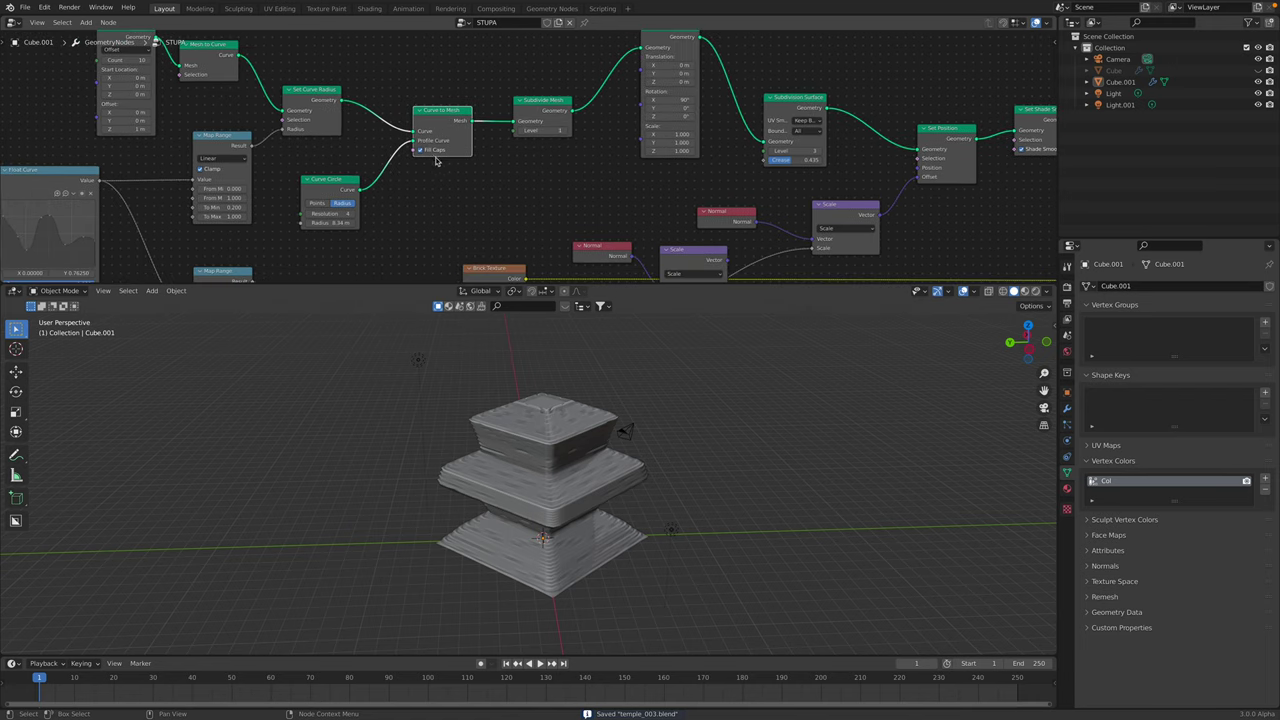
pyautogui.moveTo(461, 115); pyautogui.dragTo(477, 98)
# - Add a Transform node on the link between the Curve Circle and Curve to Mesh's Profile Curve
pyautogui.hotkey('shift', 'a')
pyautogui.click(430, 168)
pyautogui.write('tra')
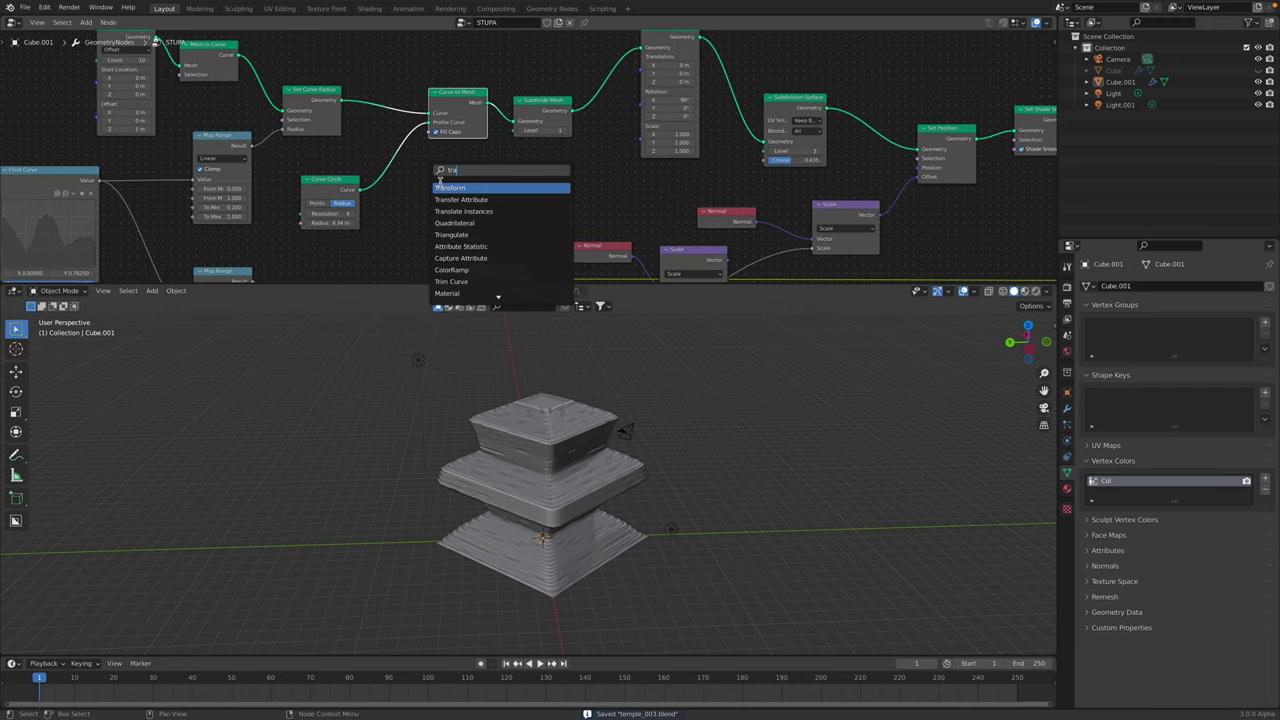
pyautogui.press('Return')
pyautogui.click(374, 158)
pyautogui.moveTo(418, 222); pyautogui.dragTo(426, 190, button='middle')
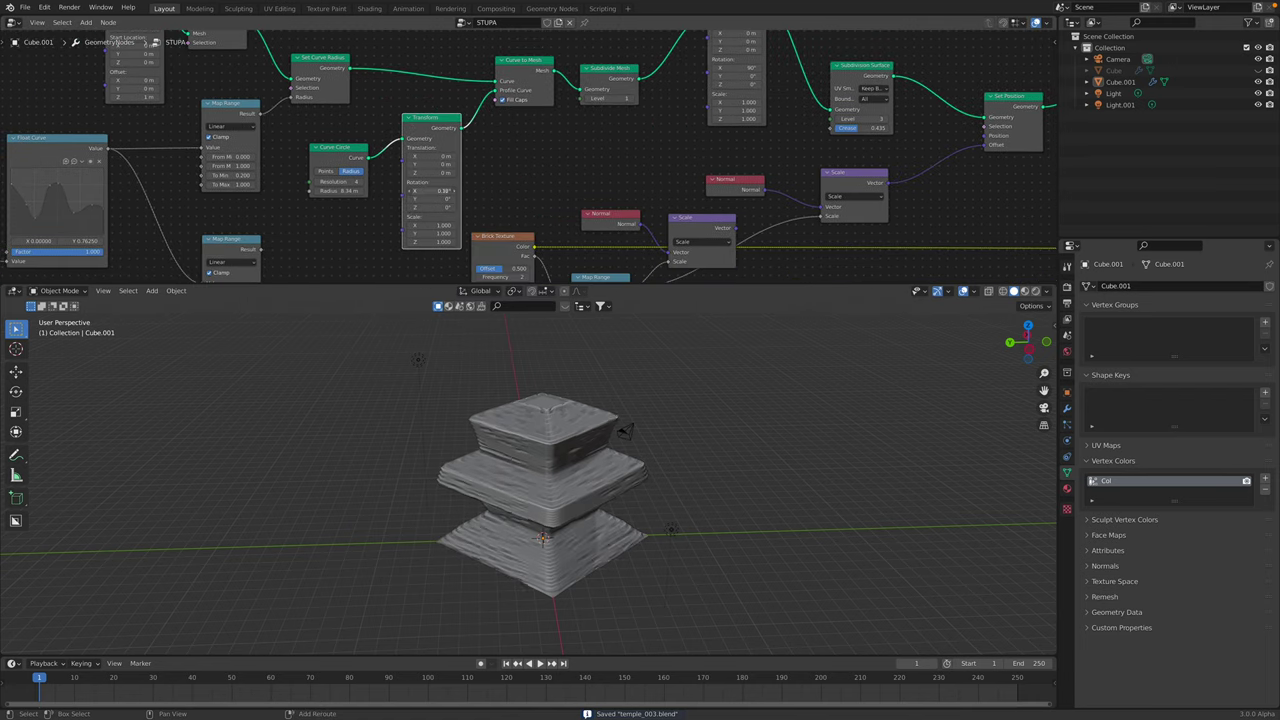
# - Set the profile Transform's Rotation to X 0°, Y 0° and Z 45°, and save the file
pyautogui.moveTo(426, 190); pyautogui.dragTo(446, 208)
pyautogui.write('0')
pyautogui.press('Return')
pyautogui.write('0')
pyautogui.press('Return')
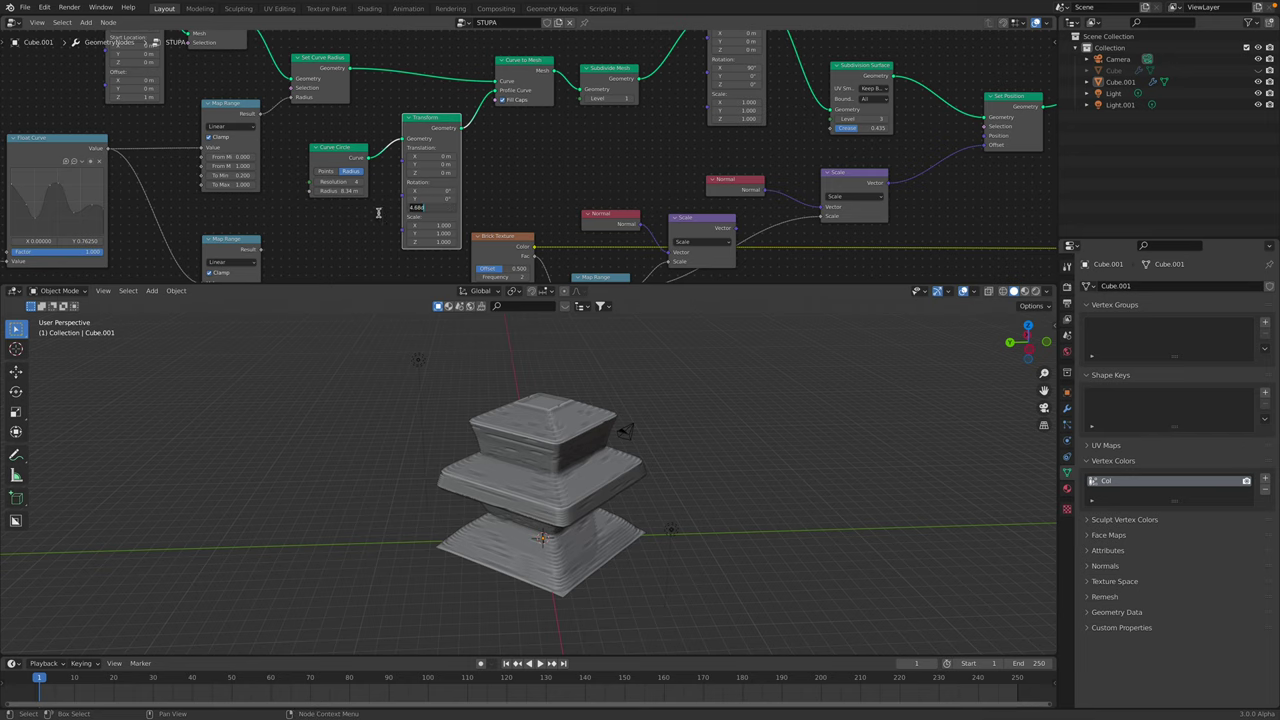
pyautogui.write('45')
pyautogui.press('Return')
pyautogui.moveTo(531, 449); pyautogui.dragTo(585, 460, button='middle')
pyautogui.hotkey('ctrl', 's')
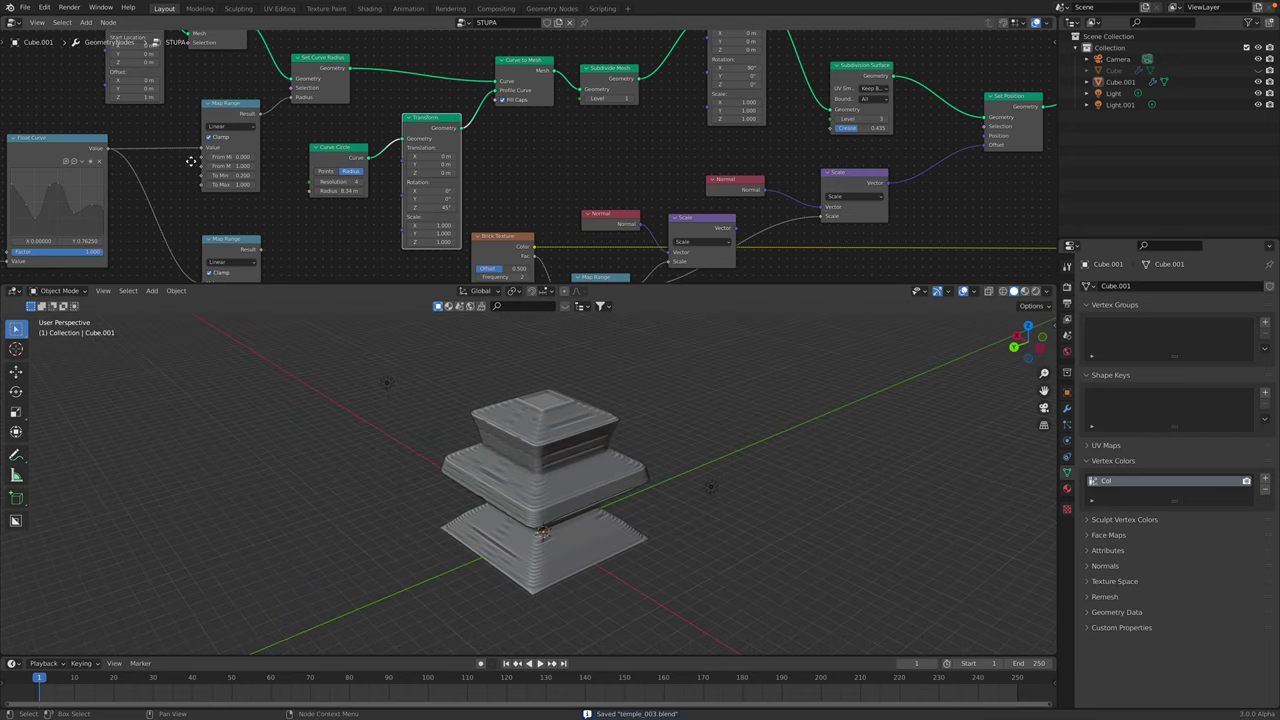
# - Connect the second Float Curve's Value to the Map Range that drives Set Curve Radius
pyautogui.scroll(-3, 130, 205)
pyautogui.moveTo(105, 219); pyautogui.dragTo(482, 116, button='middle')
pyautogui.moveTo(506, 188); pyautogui.dragTo(447, 242, button='middle')
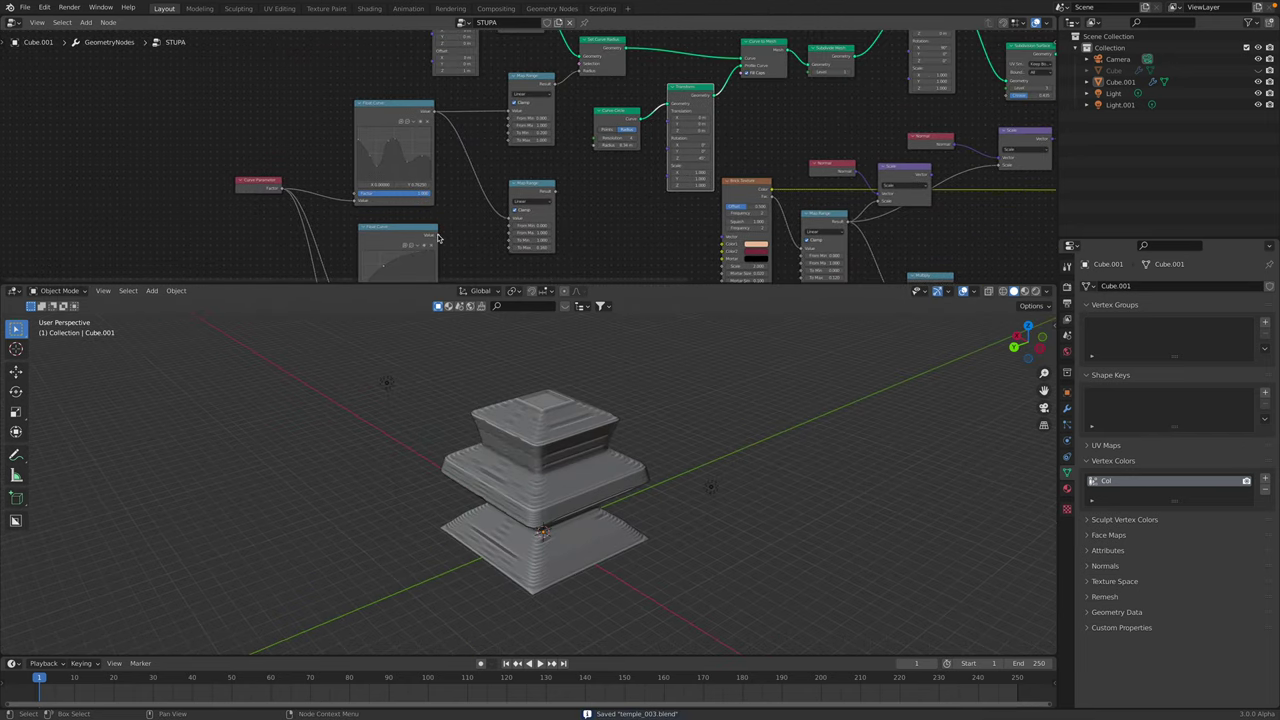
pyautogui.moveTo(437, 237); pyautogui.dragTo(509, 112)
pyautogui.moveTo(583, 394); pyautogui.dragTo(585, 350, button='middle')
# - Replace that Map Range input with the third Float Curve's Value and view the resulting shape
pyautogui.moveTo(416, 265); pyautogui.dragTo(414, 149, button='middle')
pyautogui.scroll(-1, 435, 180)
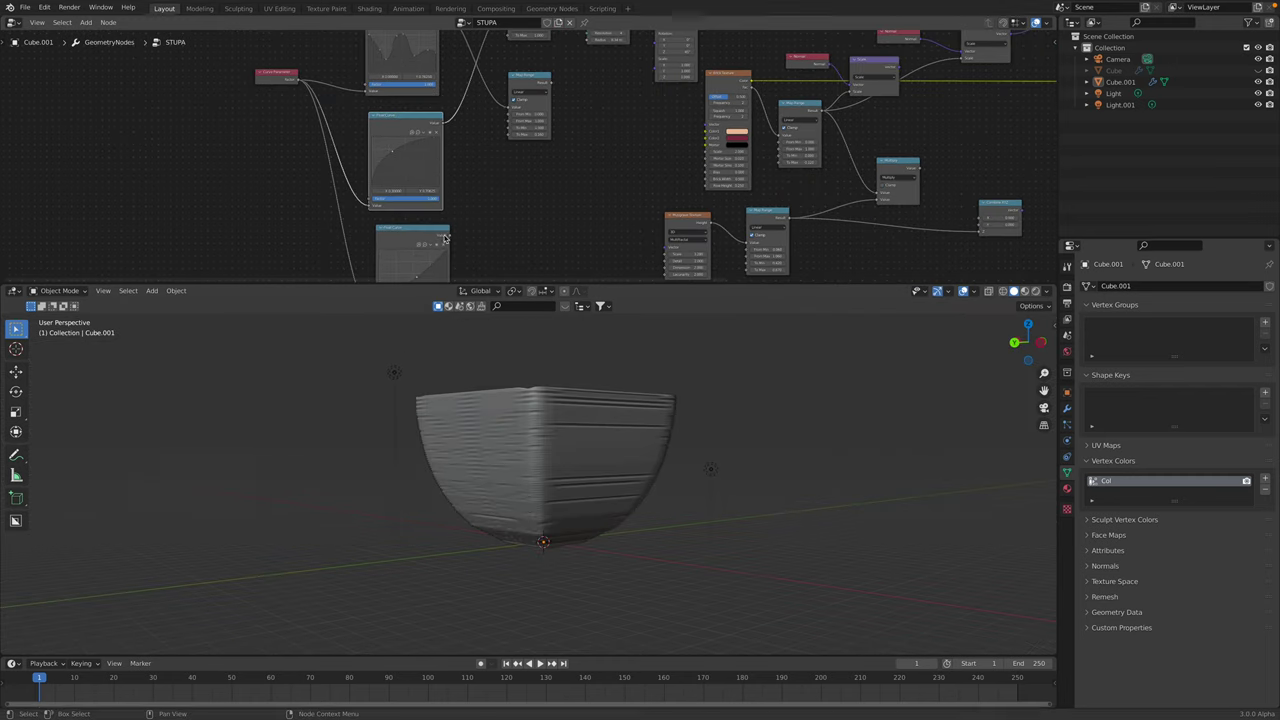
pyautogui.scroll(-2, 446, 240)
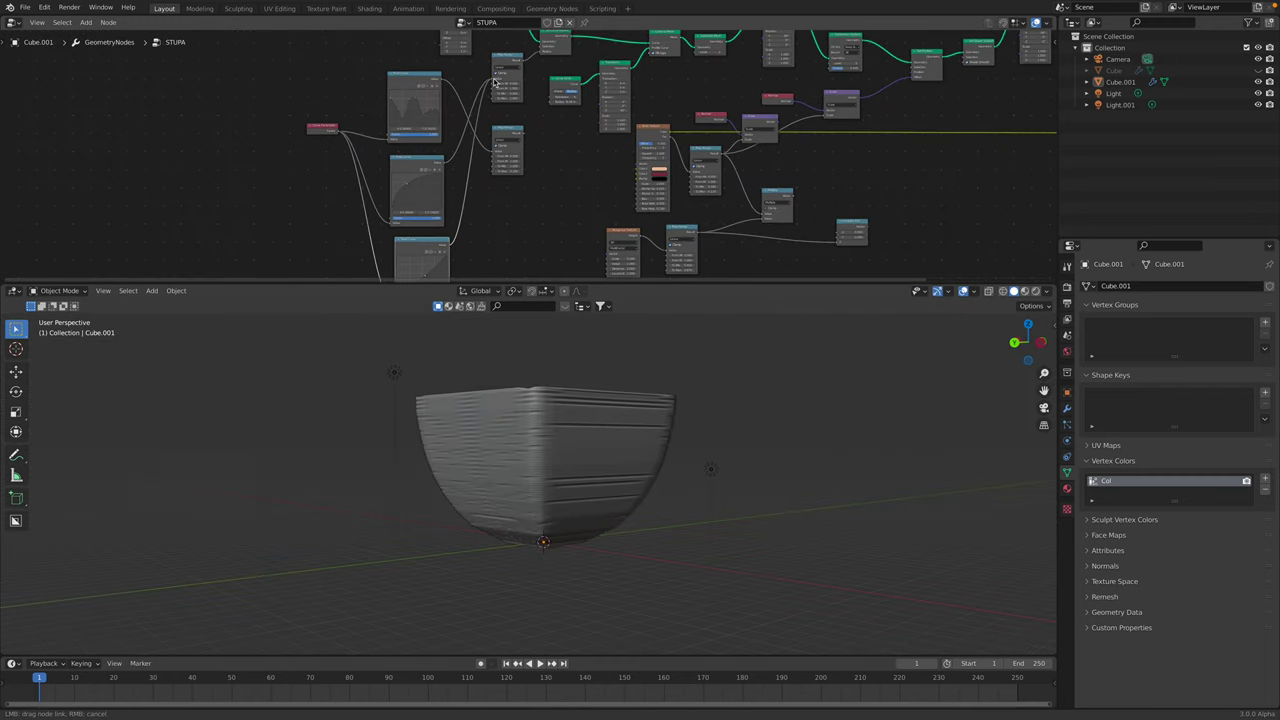
pyautogui.moveTo(495, 83); pyautogui.dragTo(494, 80)
pyautogui.moveTo(583, 426); pyautogui.dragTo(602, 455, button='middle')
# - Lower the third Float Curve's control point slightly to deepen the concave profile, and save the file
pyautogui.moveTo(412, 198); pyautogui.dragTo(400, 126, button='middle')
pyautogui.scroll(1, 406, 195)
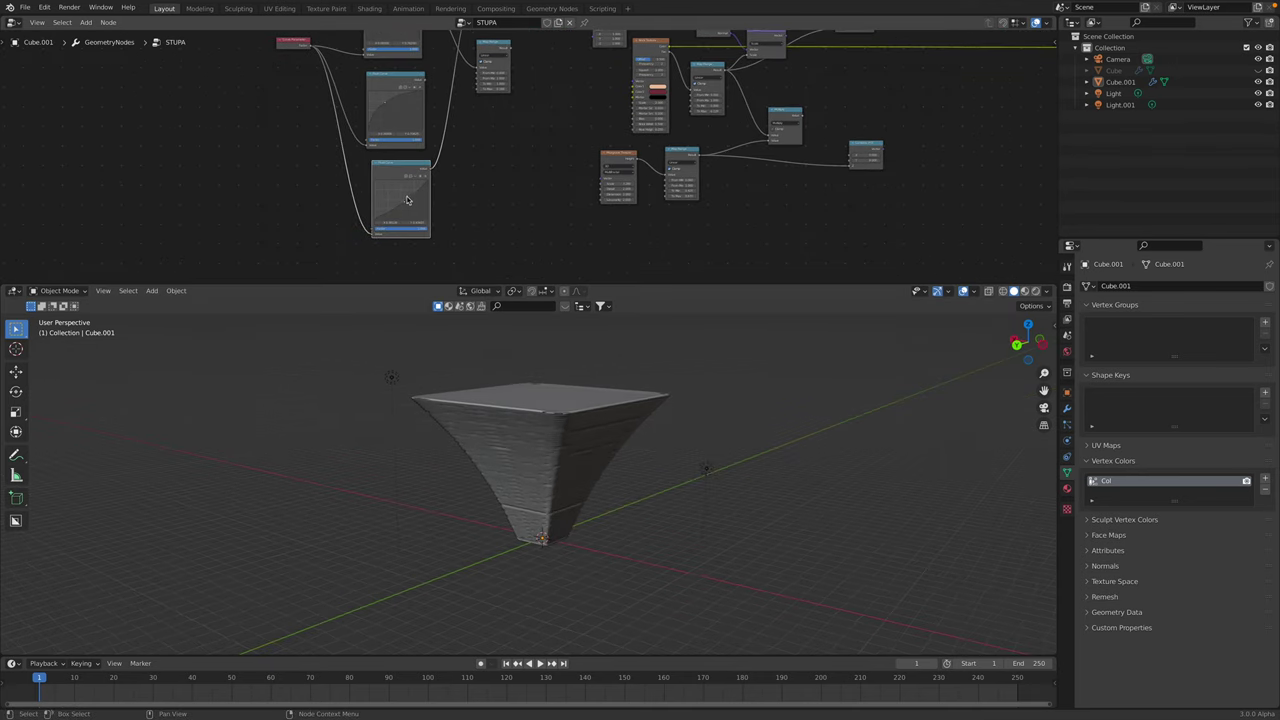
pyautogui.moveTo(399, 203); pyautogui.dragTo(410, 212)
pyautogui.moveTo(351, 86); pyautogui.dragTo(343, 182, button='middle')
pyautogui.scroll(1, 369, 158)
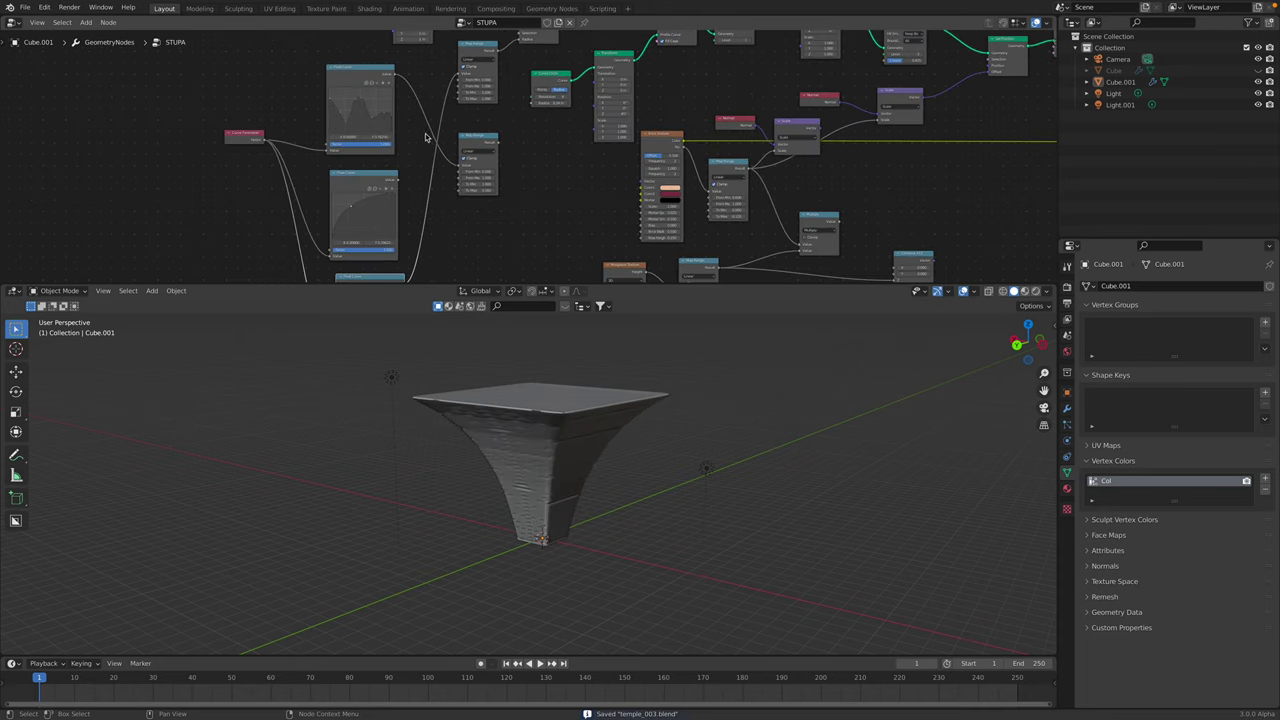
# - Insert a Reverse Curve node between Mesh to Curve and Set Curve Radius, spacing out the neighbouring nodes
pyautogui.scroll(4, 426, 137)
pyautogui.moveTo(426, 137); pyautogui.dragTo(390, 290, button='middle')
pyautogui.moveTo(370, 68); pyautogui.dragTo(318, 50)
pyautogui.moveTo(580, 69); pyautogui.dragTo(536, 103, button='middle')
pyautogui.hotkey('shift', 'a')
pyautogui.press('s')
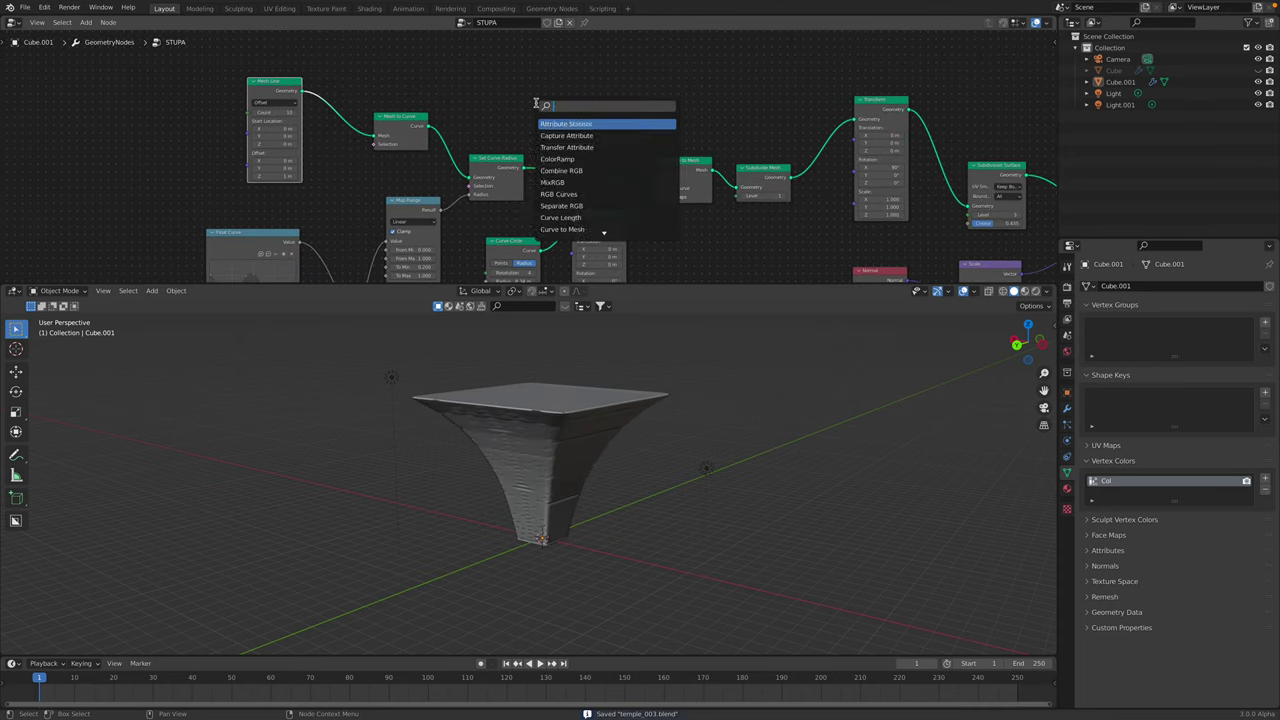
pyautogui.write('re')
pyautogui.click(562, 135)
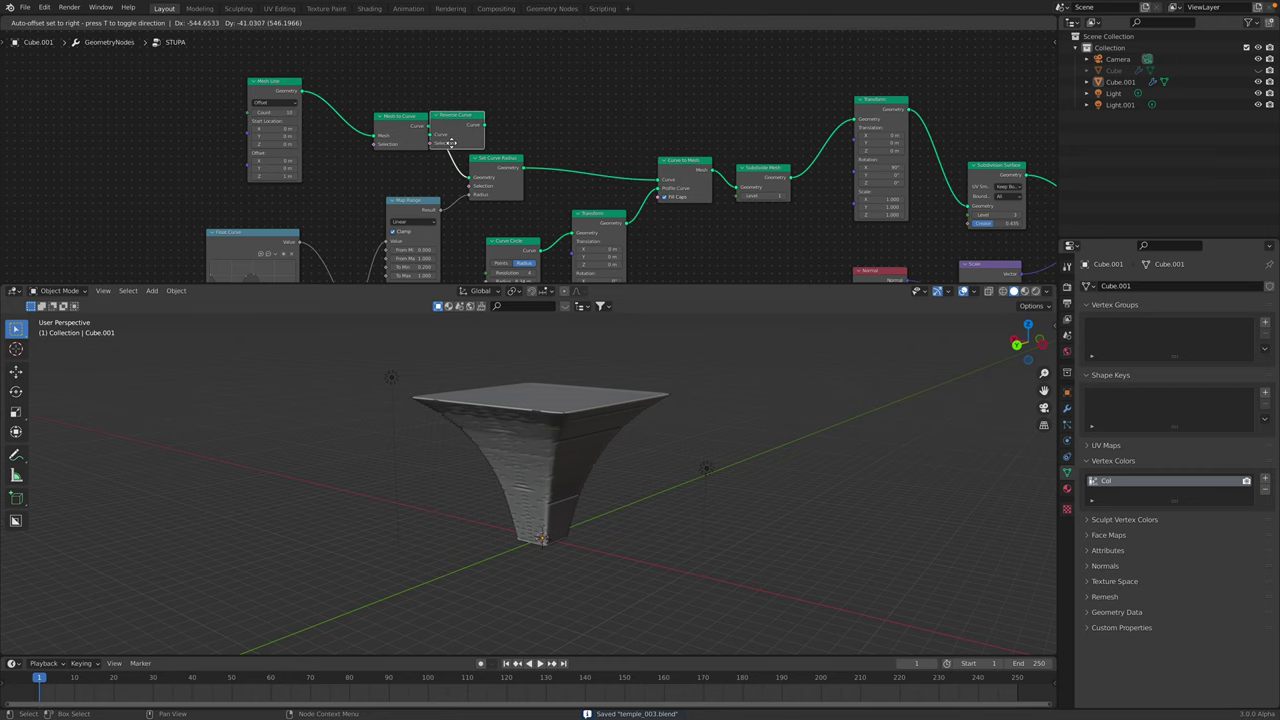
pyautogui.click(416, 124)
pyautogui.moveTo(416, 124); pyautogui.dragTo(393, 115)
pyautogui.moveTo(474, 126); pyautogui.dragTo(450, 133)
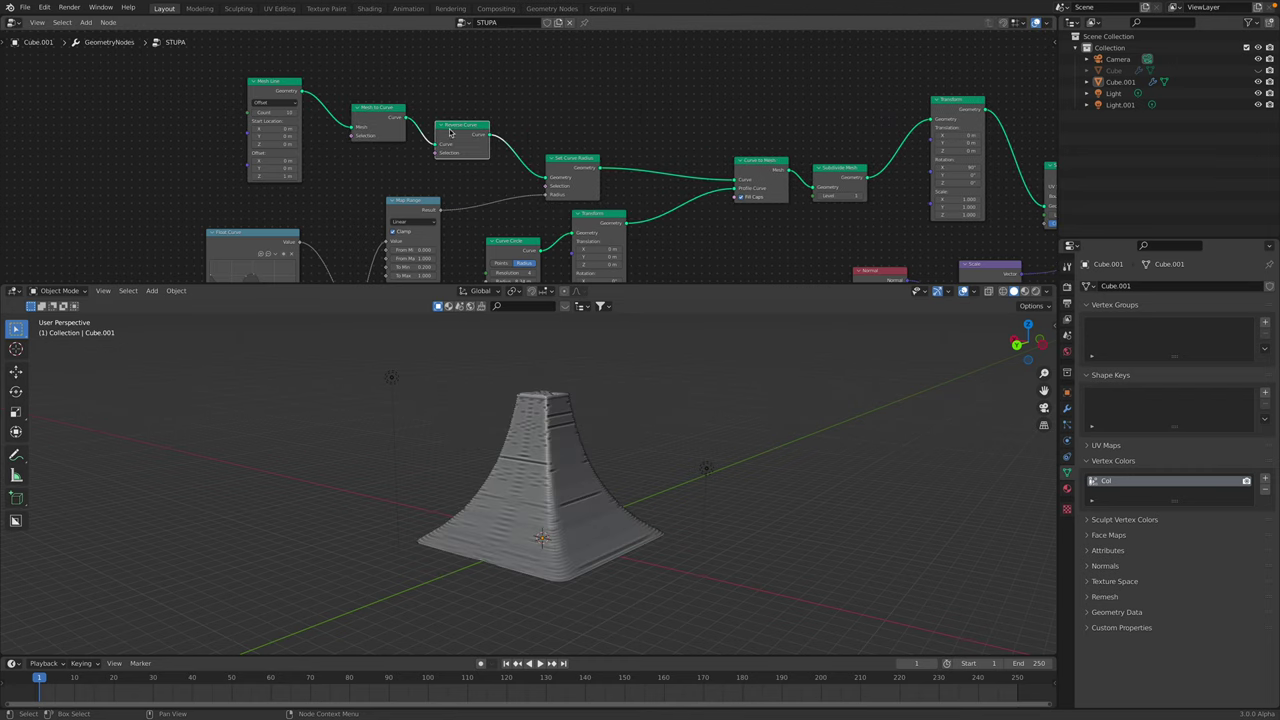
# - Delete the unused lower Map Range and move the remaining Map Range down beside the Float Curves
pyautogui.moveTo(451, 166); pyautogui.dragTo(437, 53, button='middle')
pyautogui.scroll(4, 438, 153)
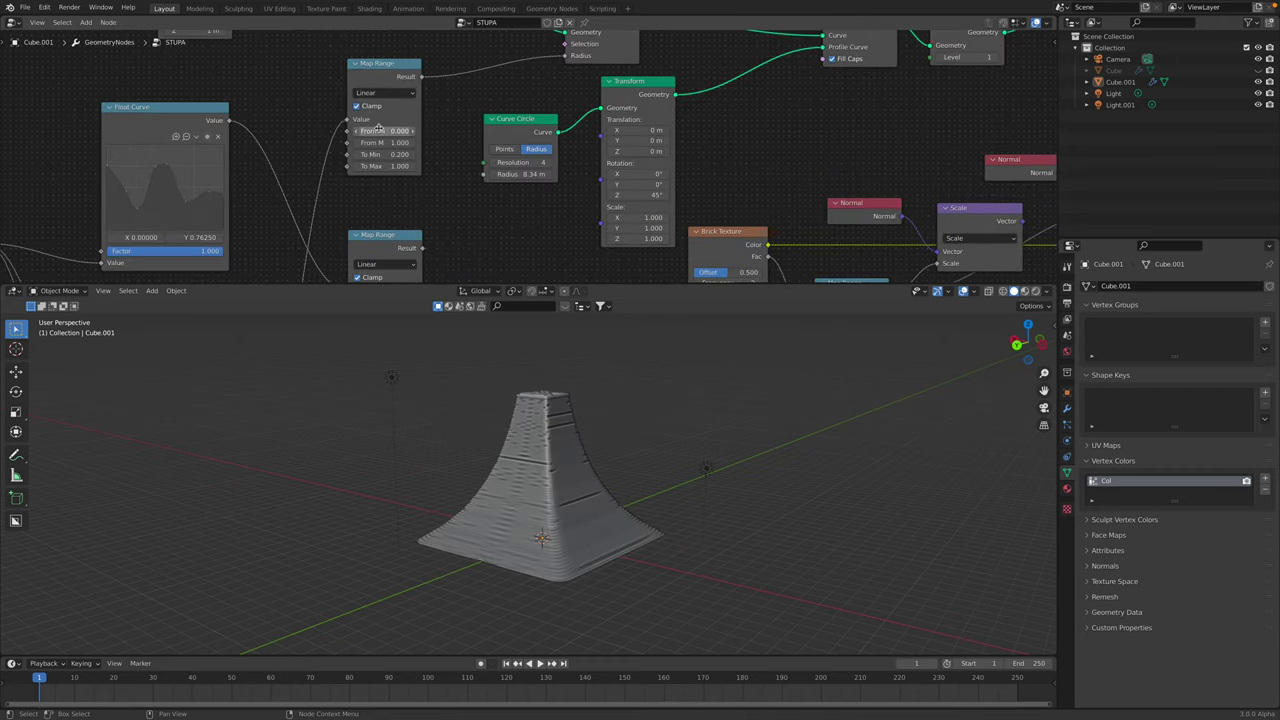
pyautogui.moveTo(379, 128); pyautogui.dragTo(425, 70, button='middle')
pyautogui.scroll(-2, 438, 128)
pyautogui.moveTo(450, 181); pyautogui.dragTo(445, 162)
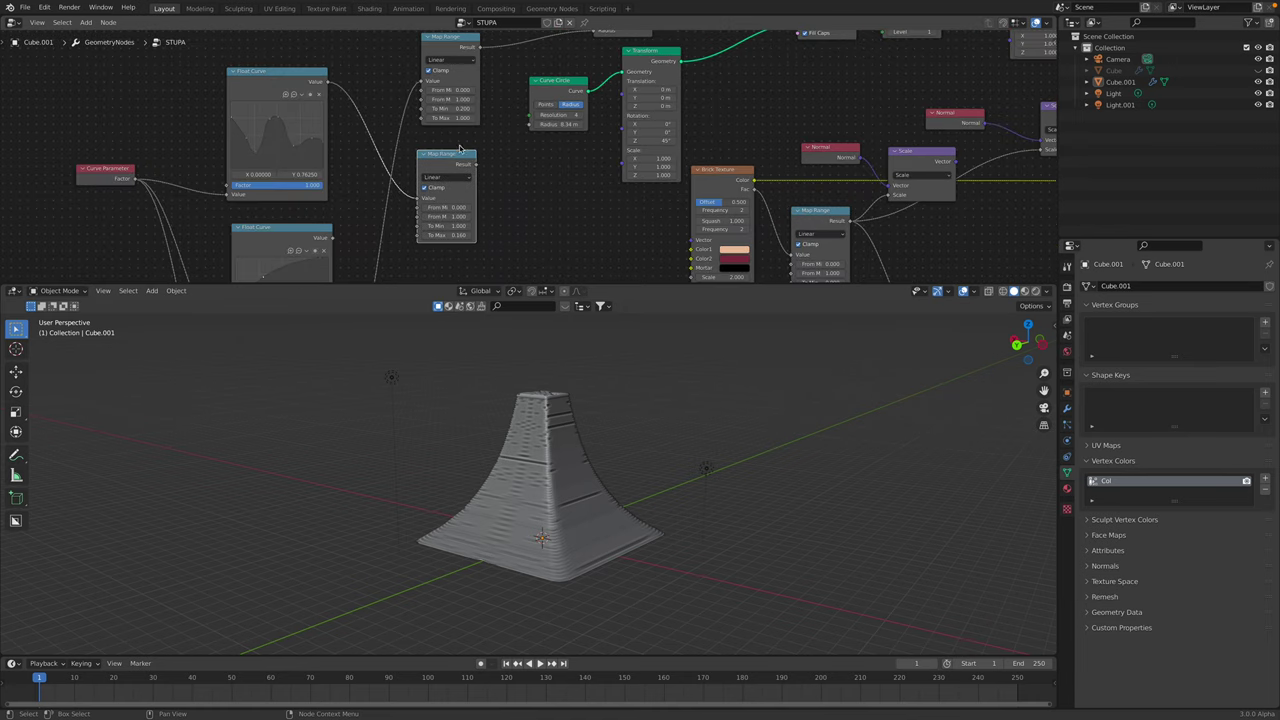
pyautogui.scroll(-3, 465, 160)
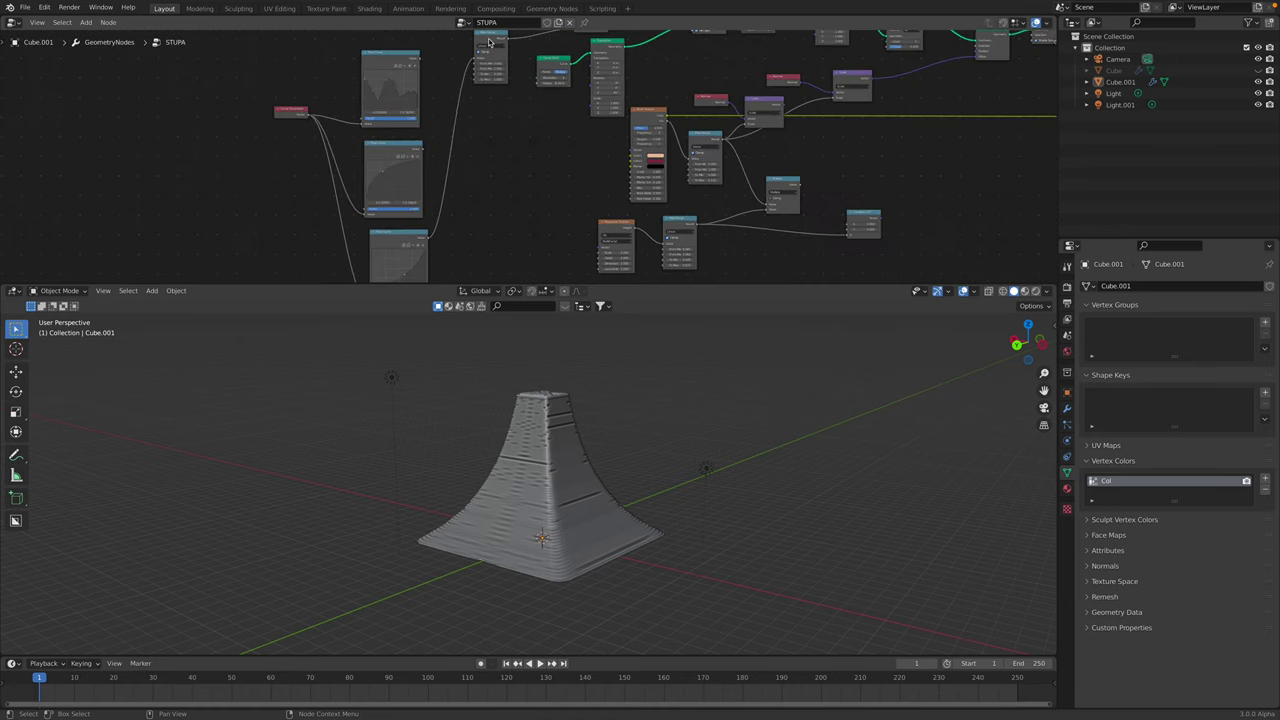
pyautogui.moveTo(489, 42); pyautogui.dragTo(475, 90)
pyautogui.scroll(2, 472, 90)
# - Try the first Float Curve on the remaining Map Range's Value, and replace it with the second Float Curve
pyautogui.moveTo(450, 71); pyautogui.dragTo(434, 117, button='middle')
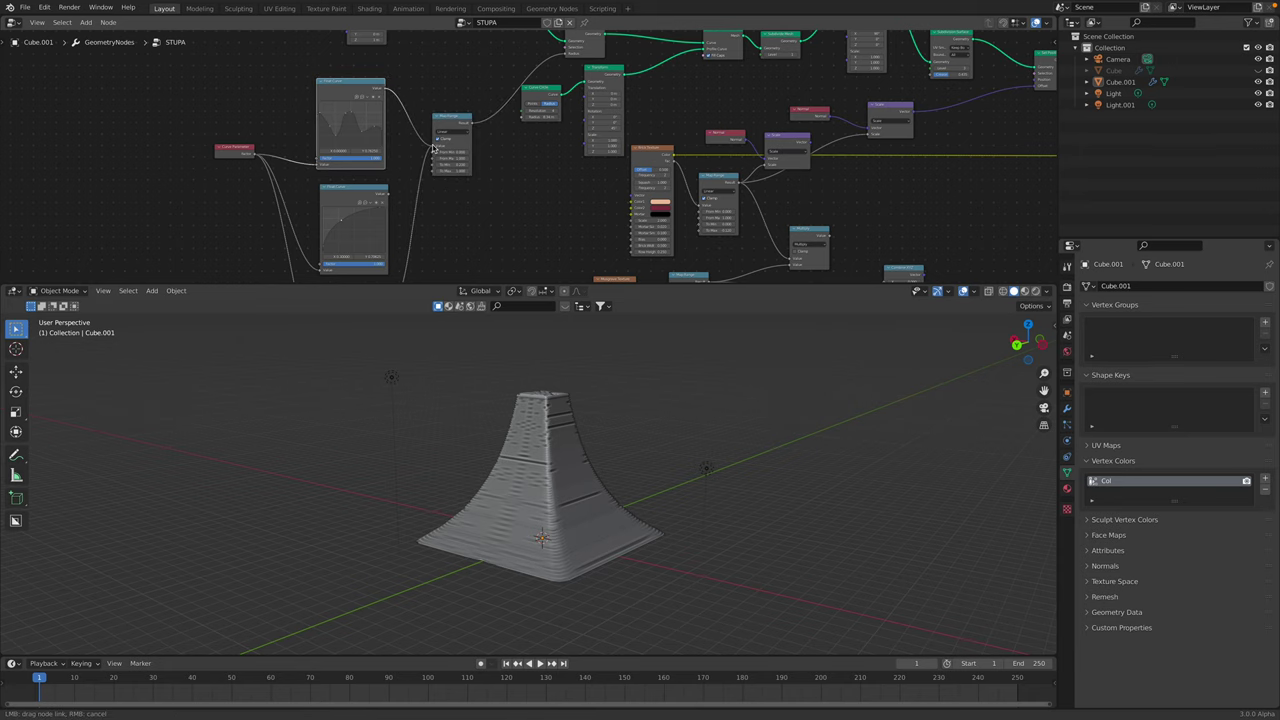
pyautogui.moveTo(434, 148); pyautogui.dragTo(436, 148)
pyautogui.moveTo(467, 229); pyautogui.dragTo(467, 201, button='middle')
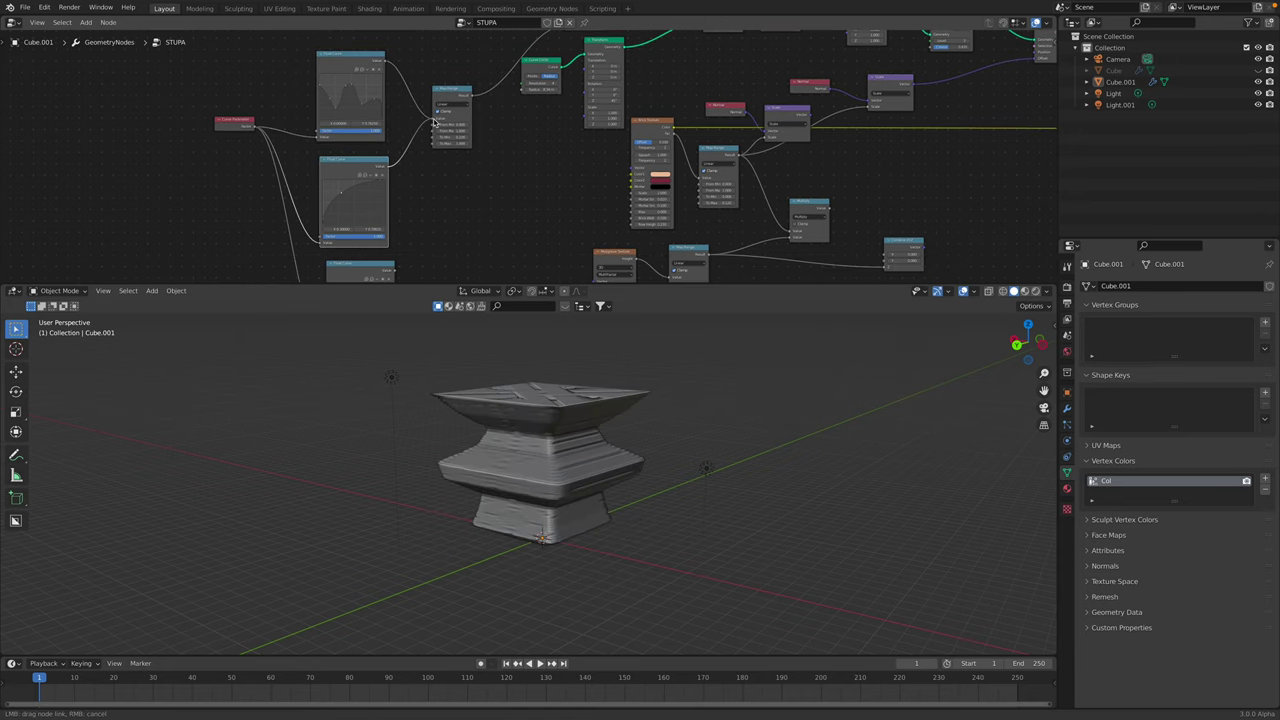
pyautogui.moveTo(434, 122); pyautogui.dragTo(434, 121)
# - Lower the second Float Curve's control point slightly to refine the dome profile, and save the file
pyautogui.moveTo(446, 219); pyautogui.dragTo(421, 190, button='middle')
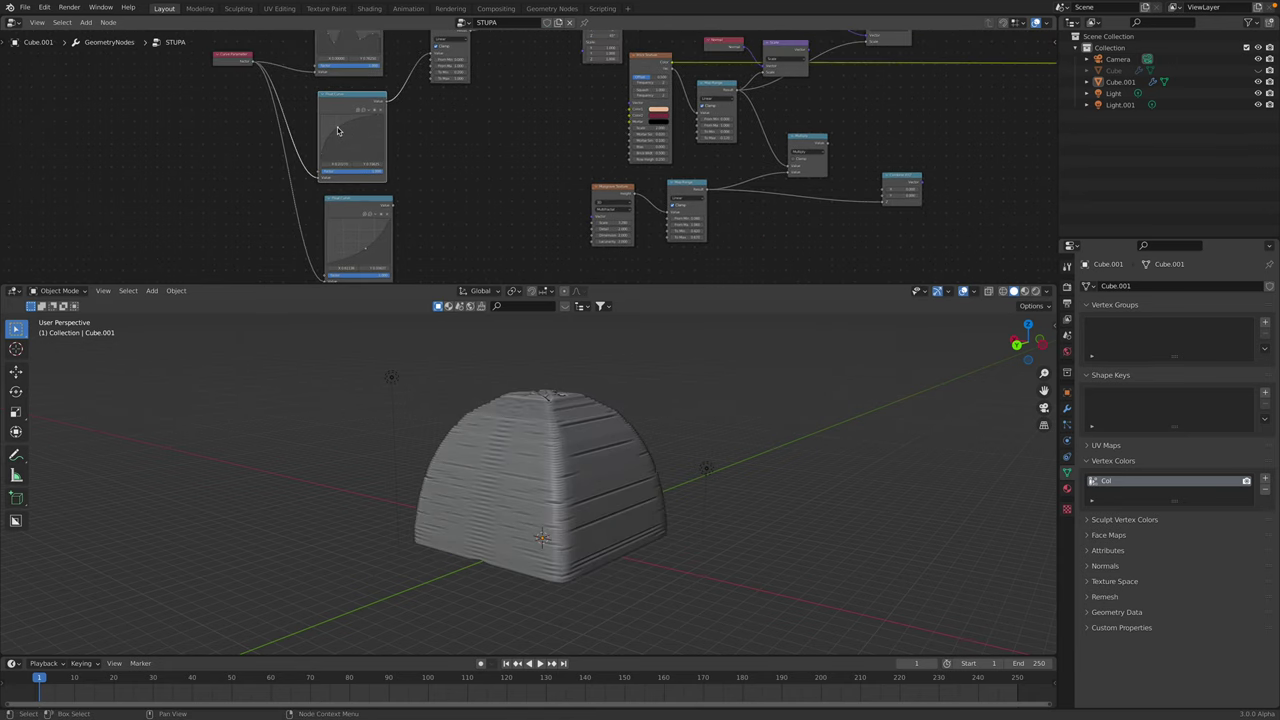
pyautogui.moveTo(337, 130); pyautogui.dragTo(341, 134)
pyautogui.moveTo(543, 108); pyautogui.dragTo(455, 192, button='middle')
pyautogui.scroll(2, 465, 188)
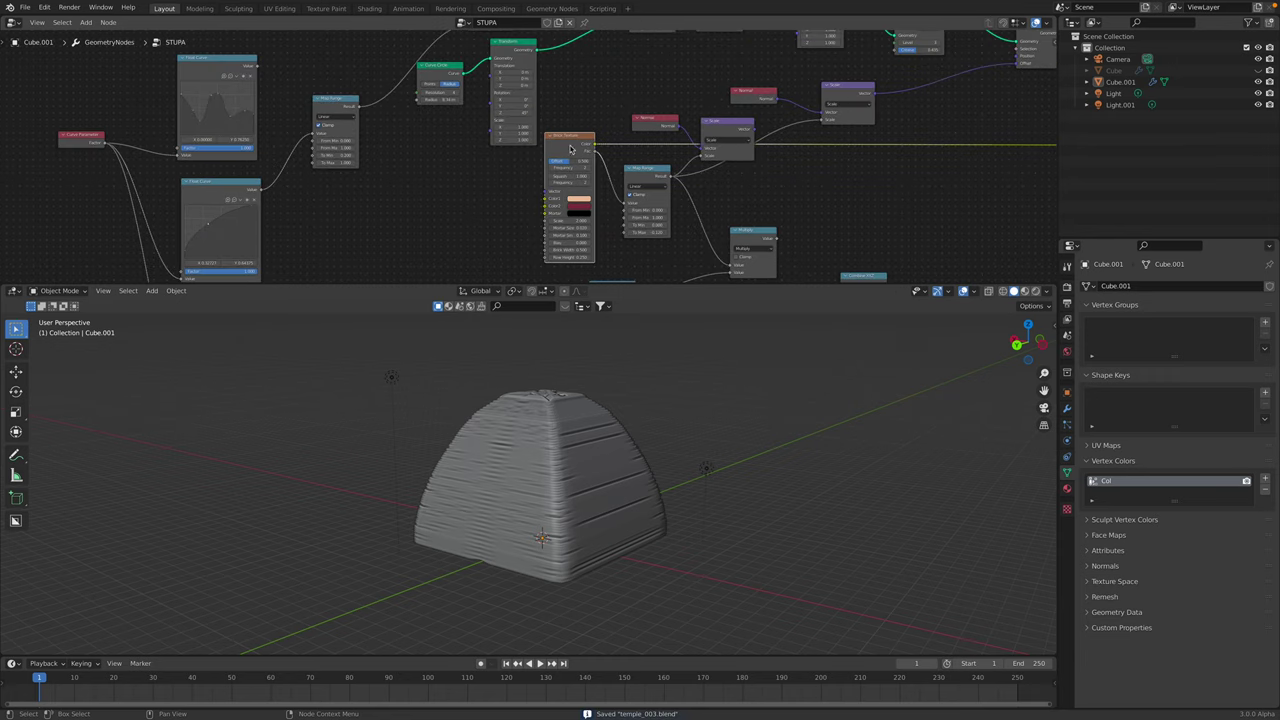
# - Move the profile Transform node slightly down and closer to the Curve Circle node
pyautogui.moveTo(570, 148); pyautogui.dragTo(480, 207, button='middle')
pyautogui.scroll(1, 480, 207)
pyautogui.moveTo(354, 102); pyautogui.dragTo(347, 117)
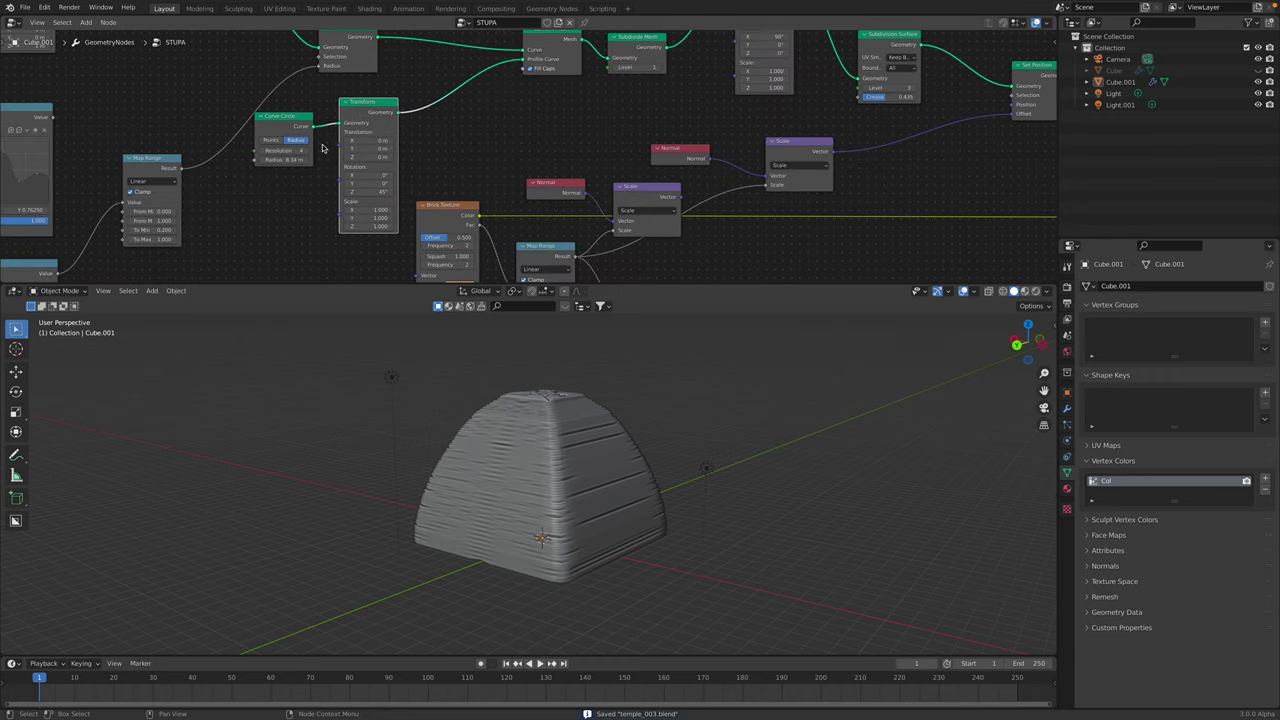
# - Set the Curve Circle profile's resolution to 8 and save the file
pyautogui.scroll(1, 318, 146)
pyautogui.click(288, 153)
pyautogui.click(288, 153)
pyautogui.click(287, 151)
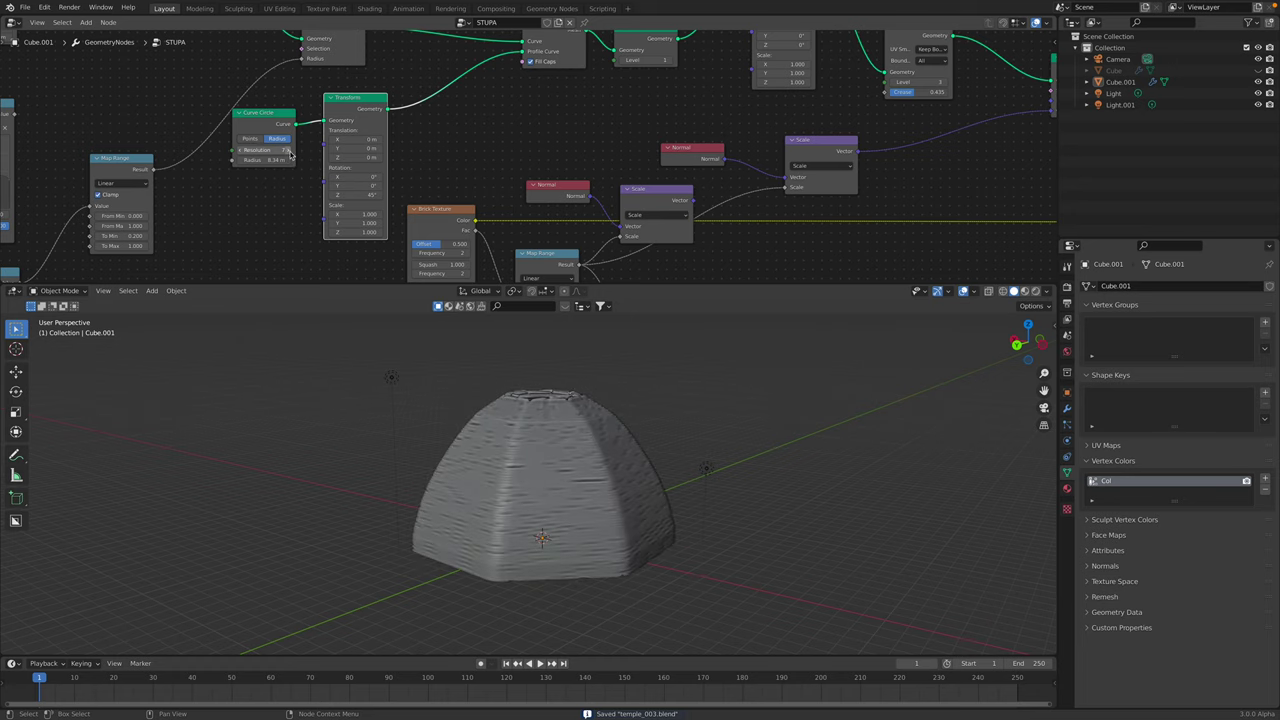
pyautogui.click(287, 151)
pyautogui.moveTo(470, 440); pyautogui.dragTo(508, 466, button='middle')
pyautogui.hotkey('ctrl', 's')
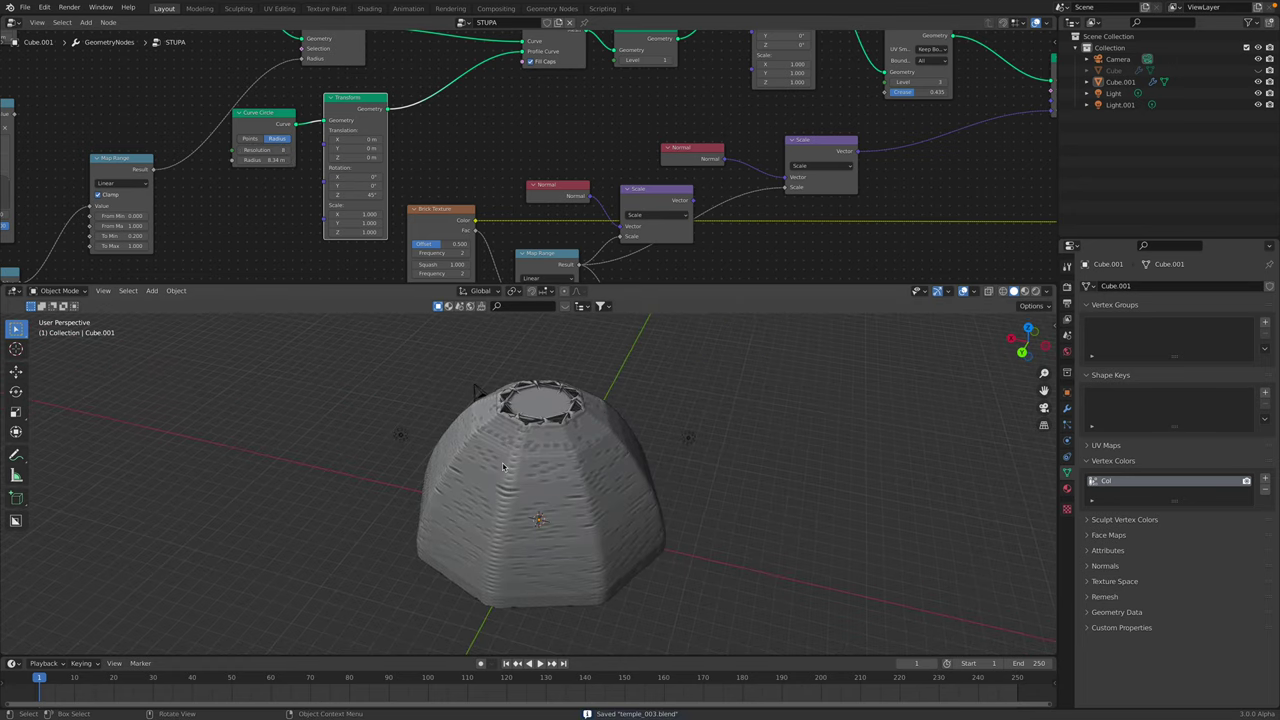
# - Add a Star curve below the Curve Circle and connect it to Curve to Mesh's Profile Curve in place of the Transform
pyautogui.moveTo(574, 158); pyautogui.dragTo(565, 228, button='middle')
pyautogui.moveTo(357, 180); pyautogui.dragTo(362, 158)
pyautogui.moveTo(397, 135); pyautogui.dragTo(479, 69, button='middle')
pyautogui.hotkey('shift', 'a')
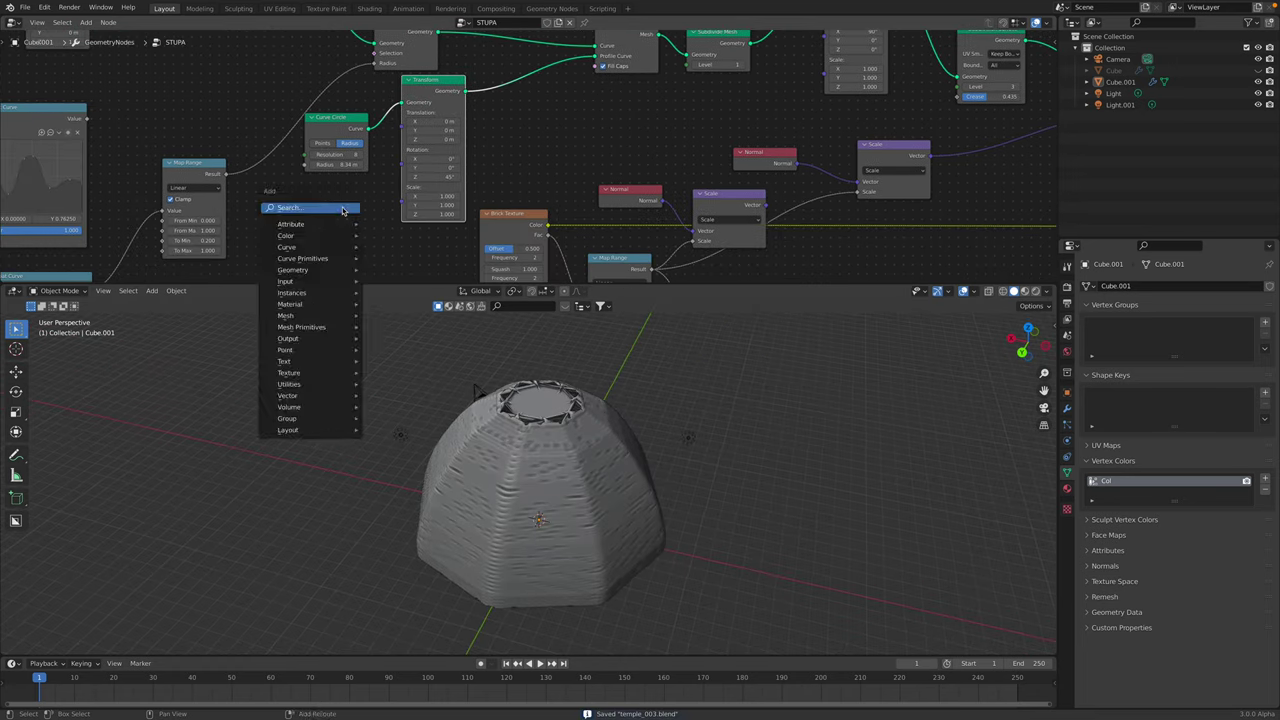
pyautogui.click(341, 207)
pyautogui.write('sta')
pyautogui.press('Return')
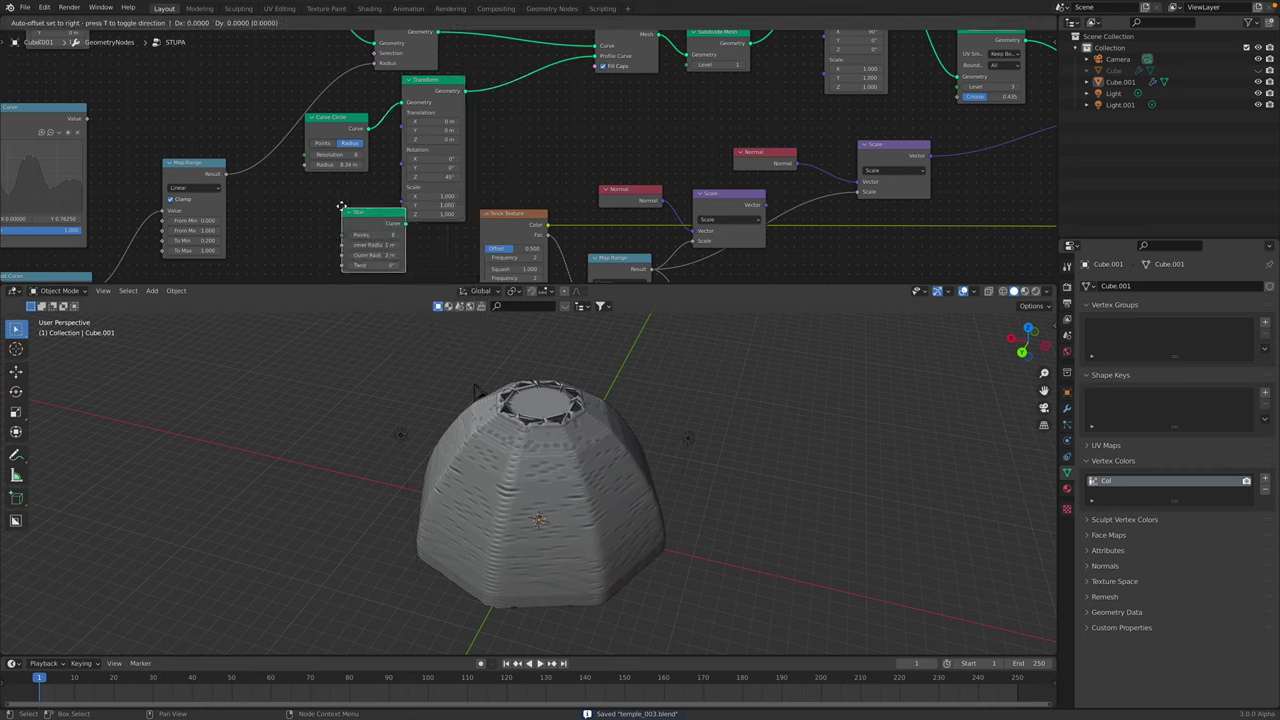
pyautogui.click(360, 207)
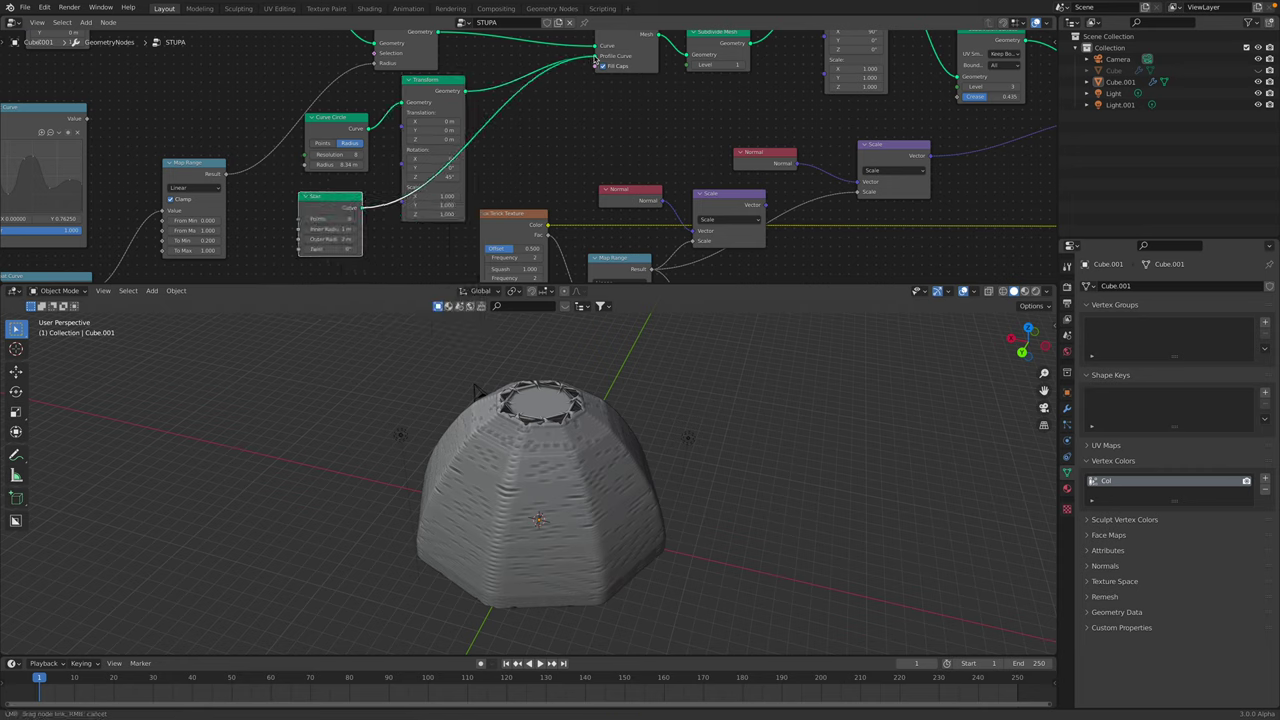
pyautogui.moveTo(596, 62); pyautogui.dragTo(597, 56)
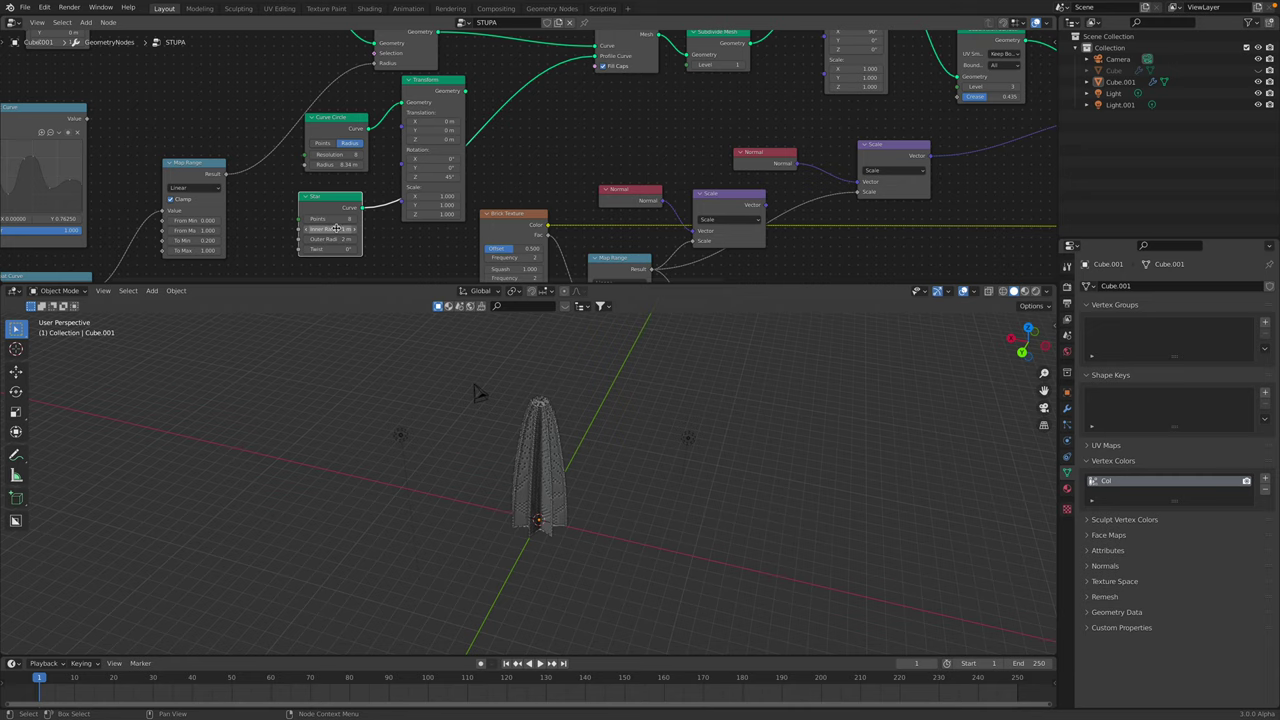
# - Set the Star's inner radius to 2.2 m and outer radius to 4.24 m, trying a twist before resetting it to 0
pyautogui.moveTo(334, 239)
pyautogui.mouseDown()
pyautogui.moveTo(392, 239)
pyautogui.moveTo(331, 229)
pyautogui.mouseUp()
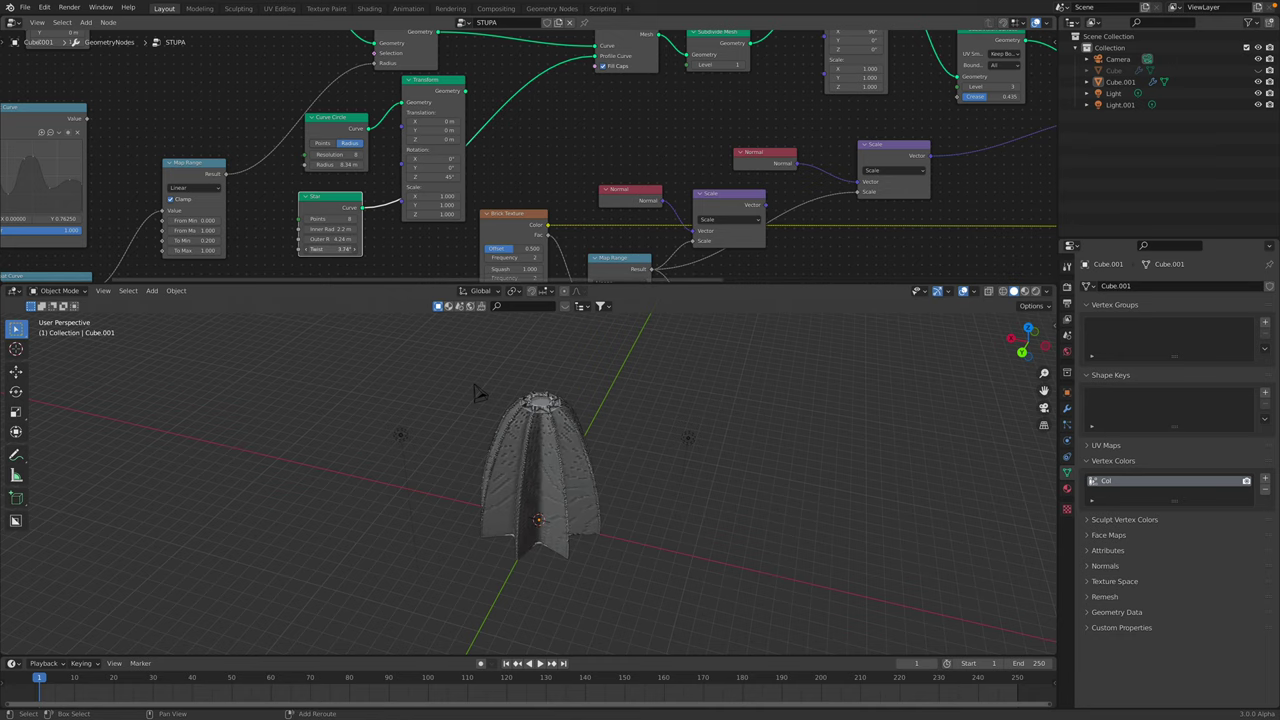
pyautogui.moveTo(330, 250); pyautogui.dragTo(332, 256)
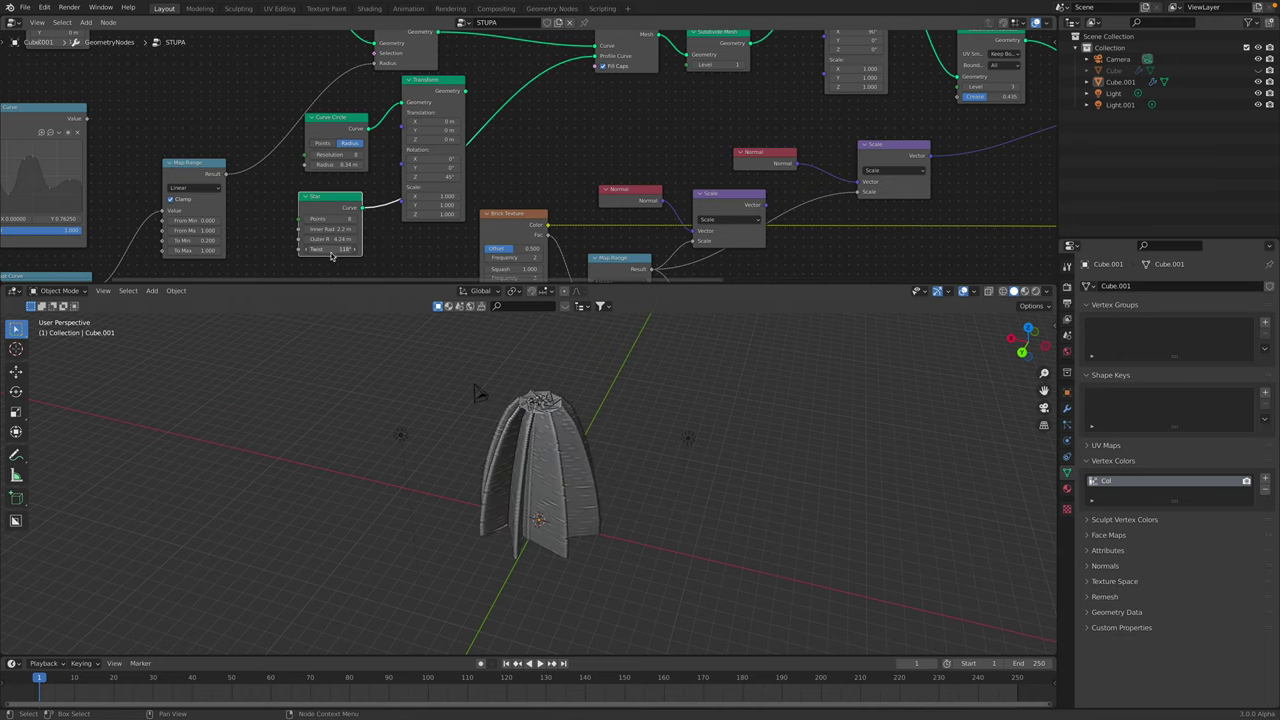
pyautogui.write('0')
pyautogui.press('Return')
pyautogui.scroll(3, 534, 489)
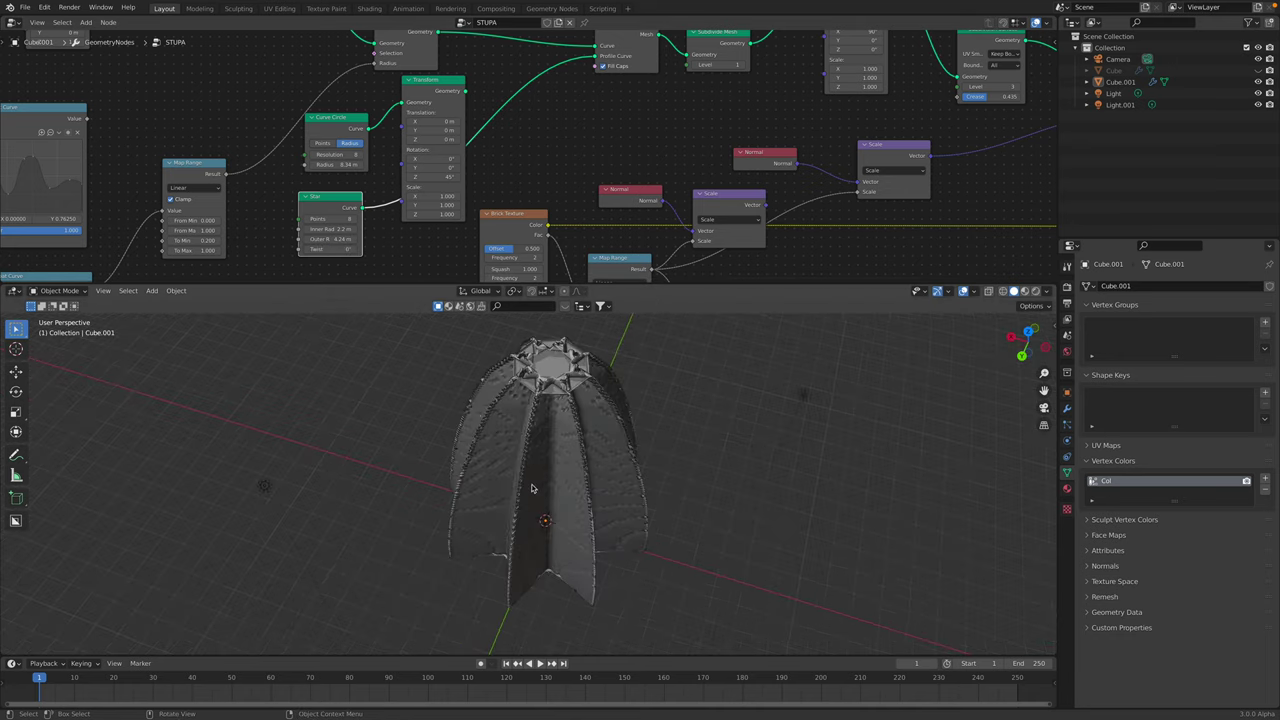
pyautogui.moveTo(534, 489); pyautogui.dragTo(526, 525, button='middle')
# - Give the Star profile 14 points, an inner radius of 3.06 m and an outer radius of 9.5 m
pyautogui.moveTo(468, 98); pyautogui.dragTo(445, 178, button='middle')
pyautogui.scroll(2, 450, 176)
pyautogui.moveTo(605, 111); pyautogui.dragTo(593, 114)
pyautogui.moveTo(382, 91); pyautogui.dragTo(415, 71)
pyautogui.moveTo(416, 148); pyautogui.dragTo(430, 84, button='middle')
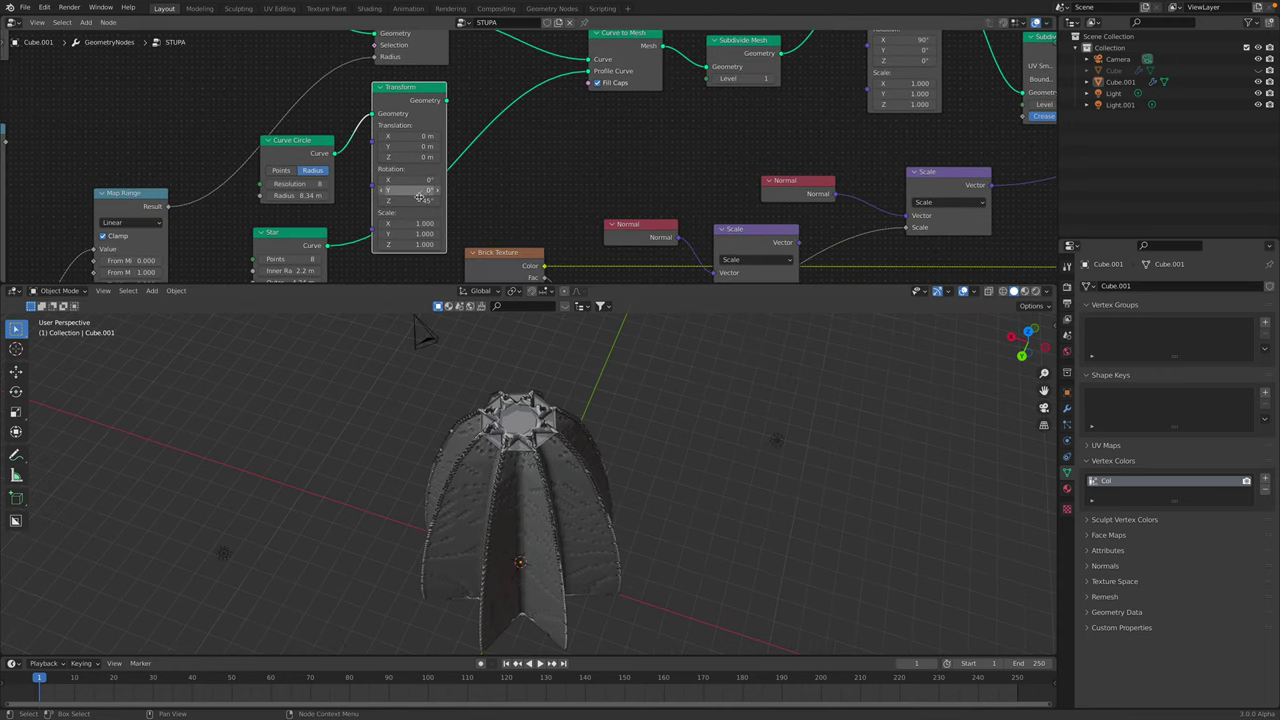
pyautogui.moveTo(401, 142); pyautogui.dragTo(403, 115, button='middle')
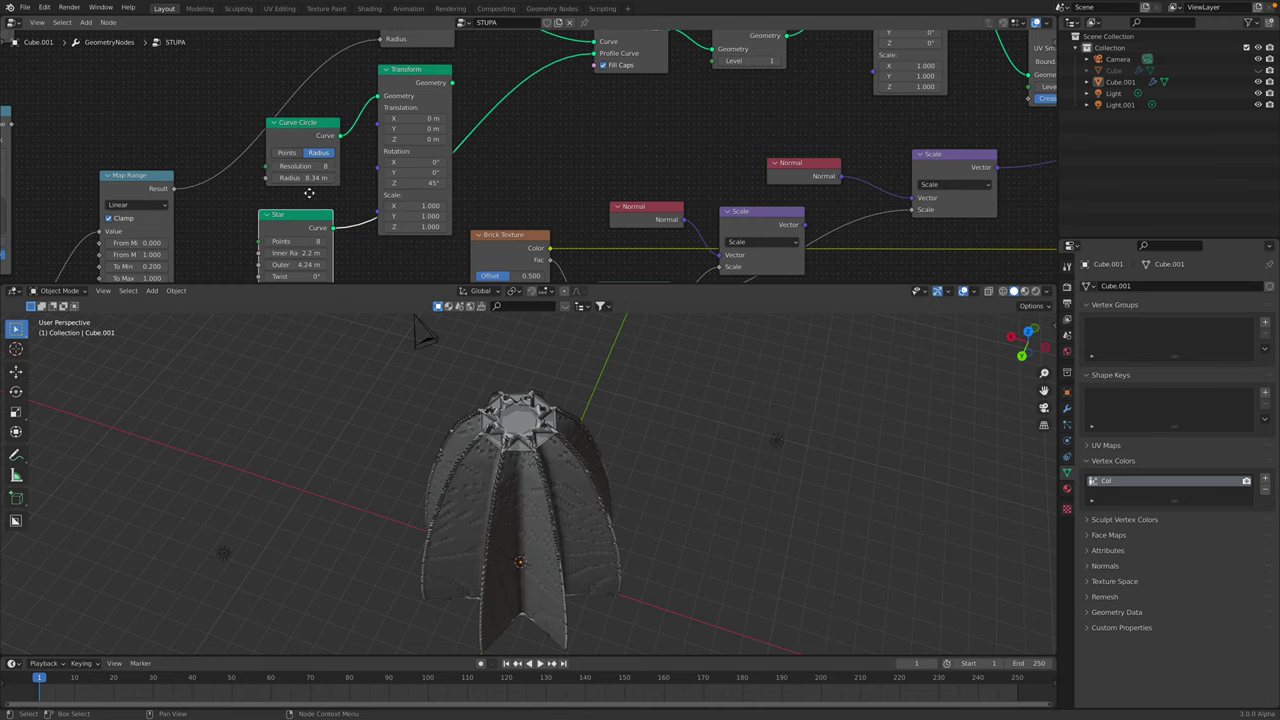
pyautogui.moveTo(309, 193); pyautogui.dragTo(313, 175, button='middle')
pyautogui.moveTo(302, 223); pyautogui.dragTo(362, 223)
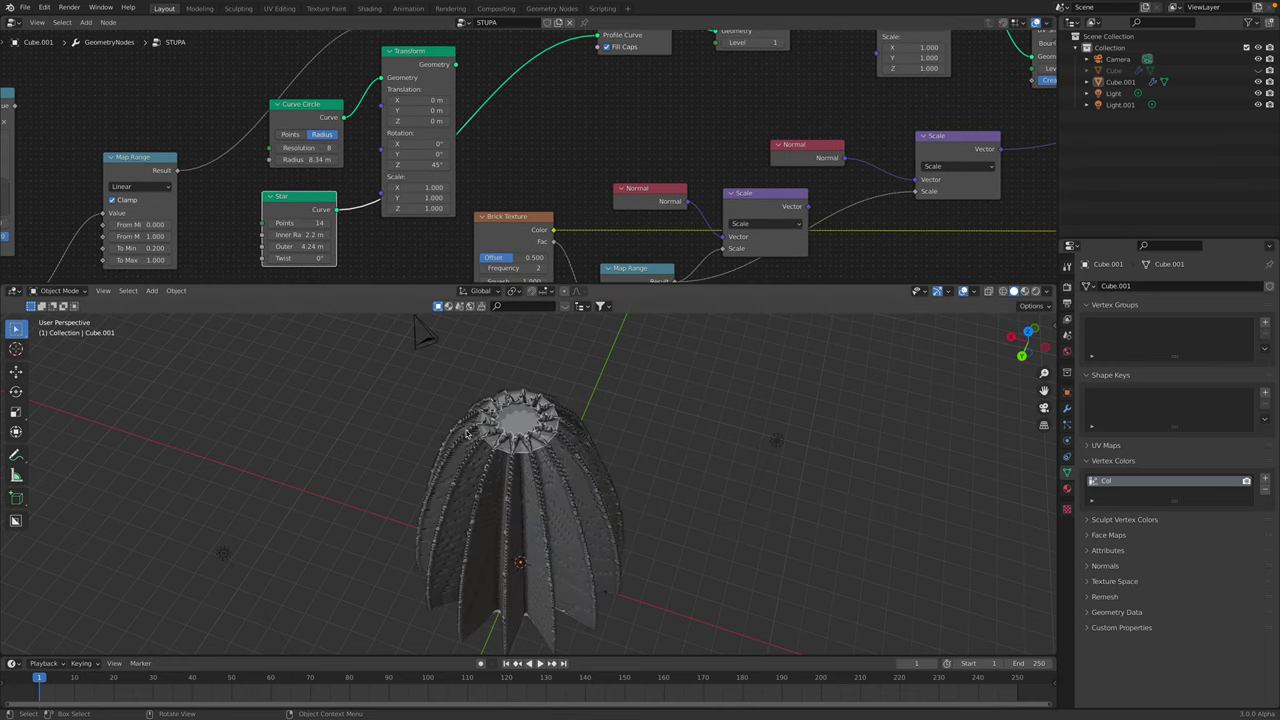
pyautogui.moveTo(465, 432); pyautogui.dragTo(470, 395, button='middle')
pyautogui.moveTo(300, 234); pyautogui.dragTo(366, 246)
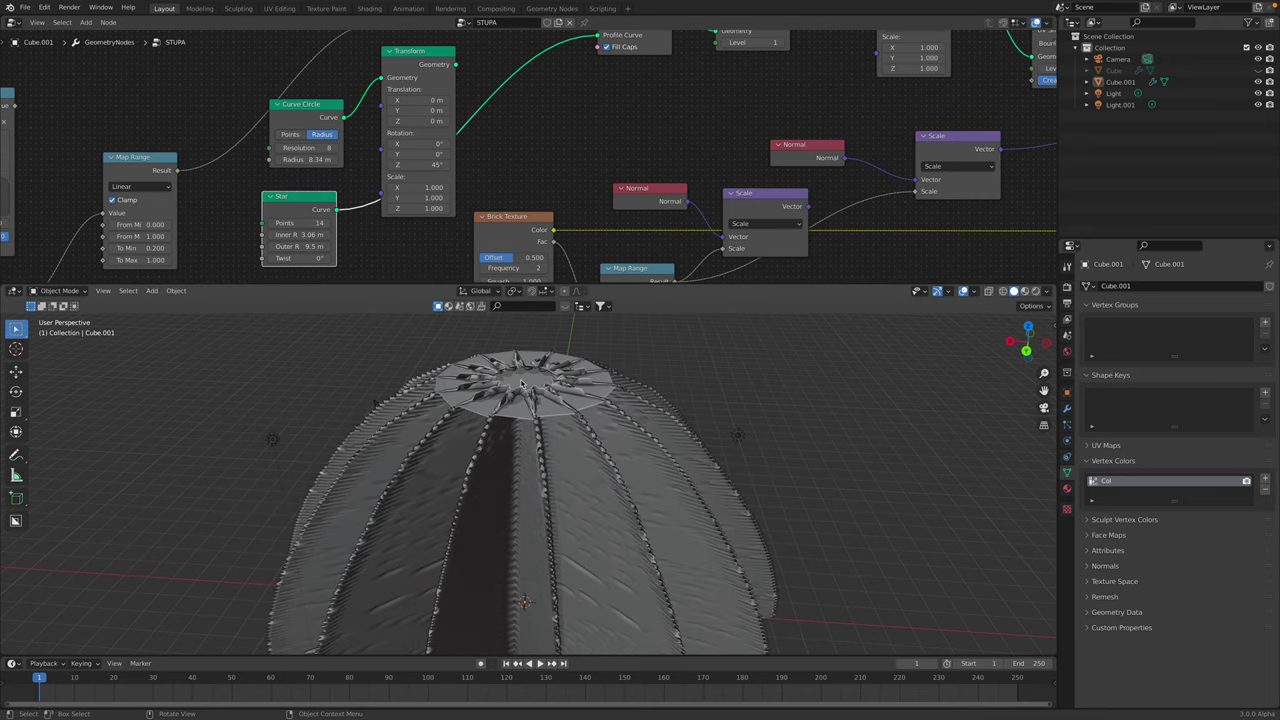
pyautogui.moveTo(521, 383); pyautogui.dragTo(376, 300, button='middle')
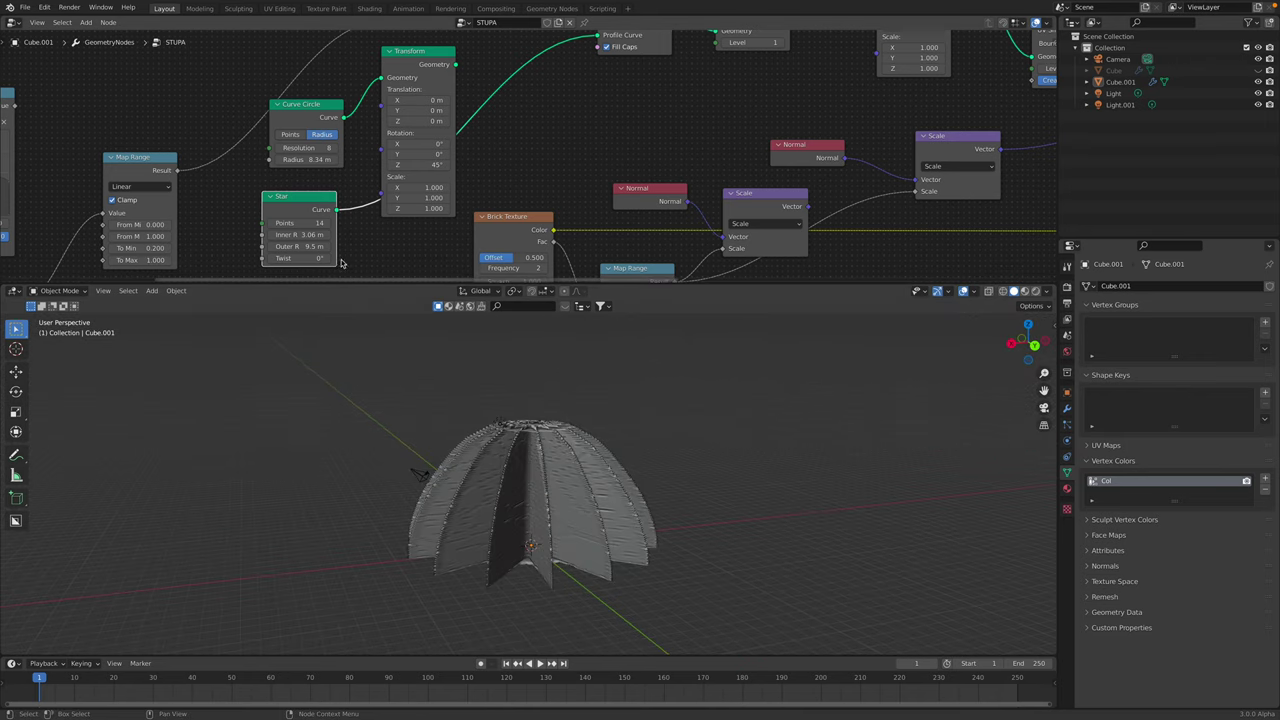
# - Reshape the second Float Curve into a flared profile with a control point at about X 0.67, Y 0.575
pyautogui.moveTo(264, 137); pyautogui.dragTo(377, 57, button='middle')
pyautogui.scroll(-1, 318, 142)
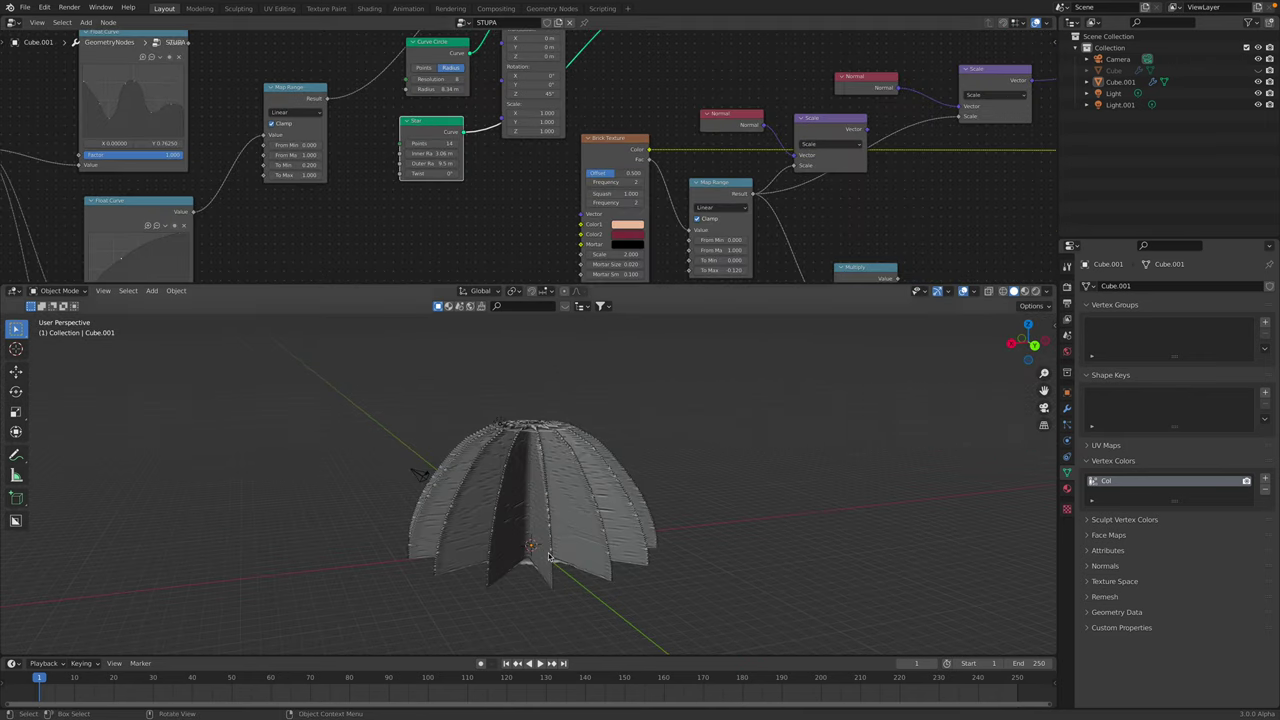
pyautogui.moveTo(614, 511); pyautogui.dragTo(529, 488, button='middle')
pyautogui.moveTo(320, 163); pyautogui.dragTo(431, 97, button='middle')
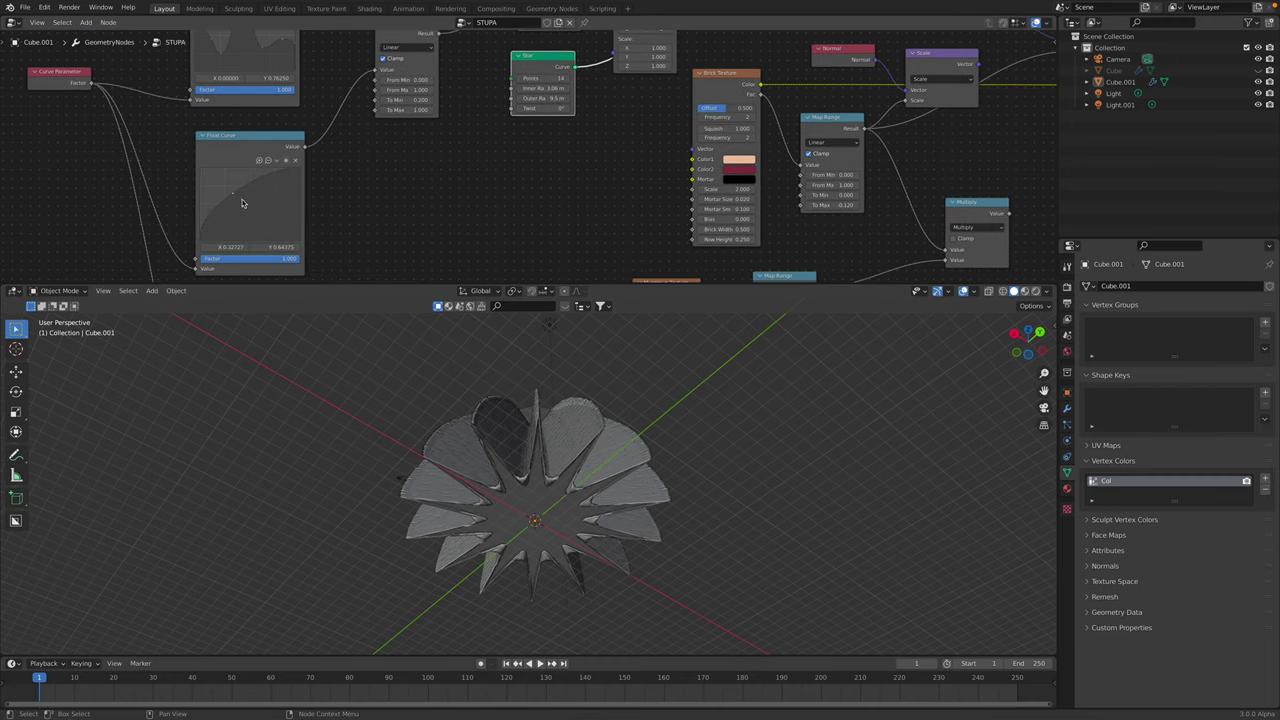
pyautogui.moveTo(232, 197); pyautogui.dragTo(266, 199)
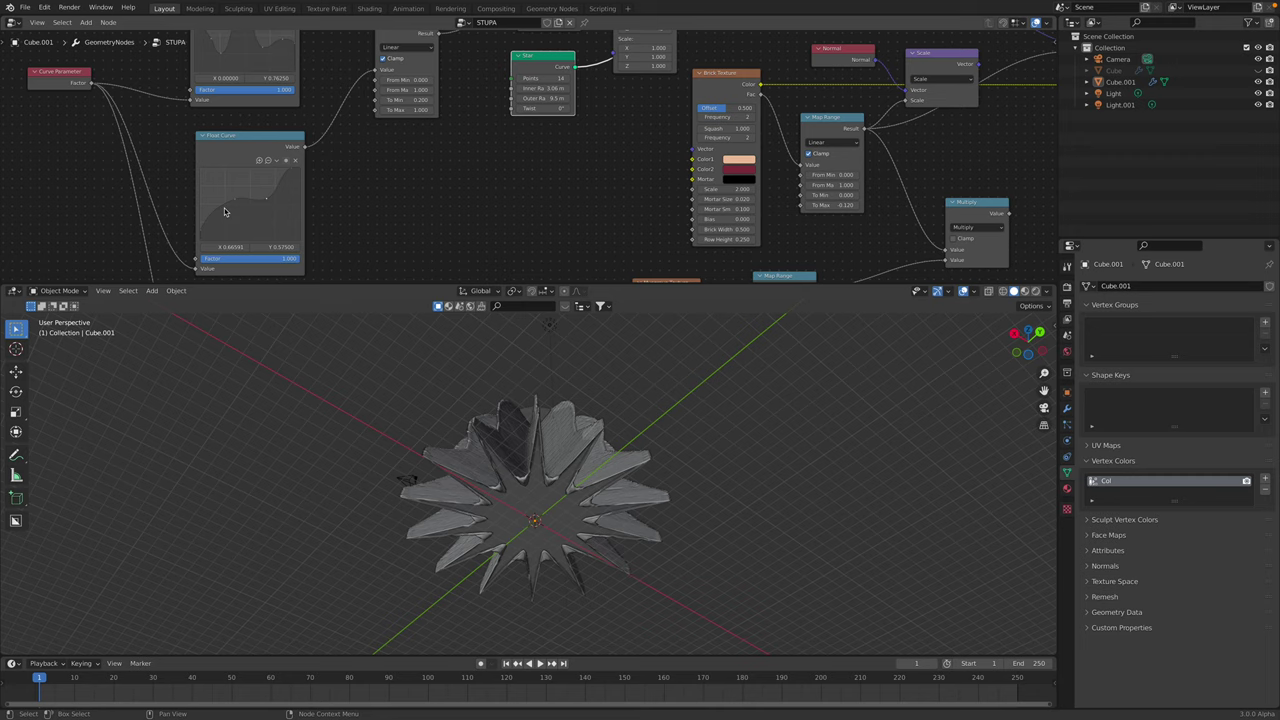
pyautogui.moveTo(577, 462); pyautogui.dragTo(514, 420, button='middle')
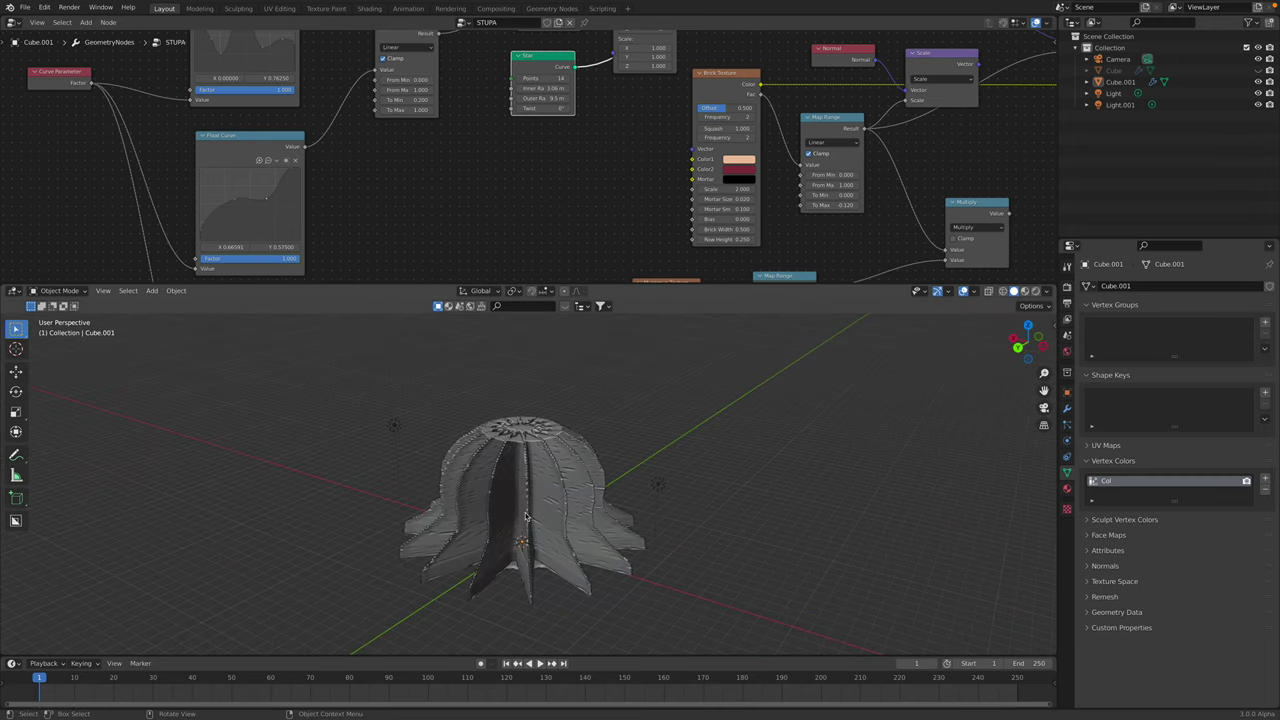
# - Reduce the Mesh Line's count sharply and raise it again in single increments to vary the stupa's height
pyautogui.moveTo(579, 110); pyautogui.dragTo(547, 212, button='middle')
pyautogui.moveTo(519, 161); pyautogui.dragTo(505, 158)
pyautogui.moveTo(562, 139); pyautogui.dragTo(485, 239, button='middle')
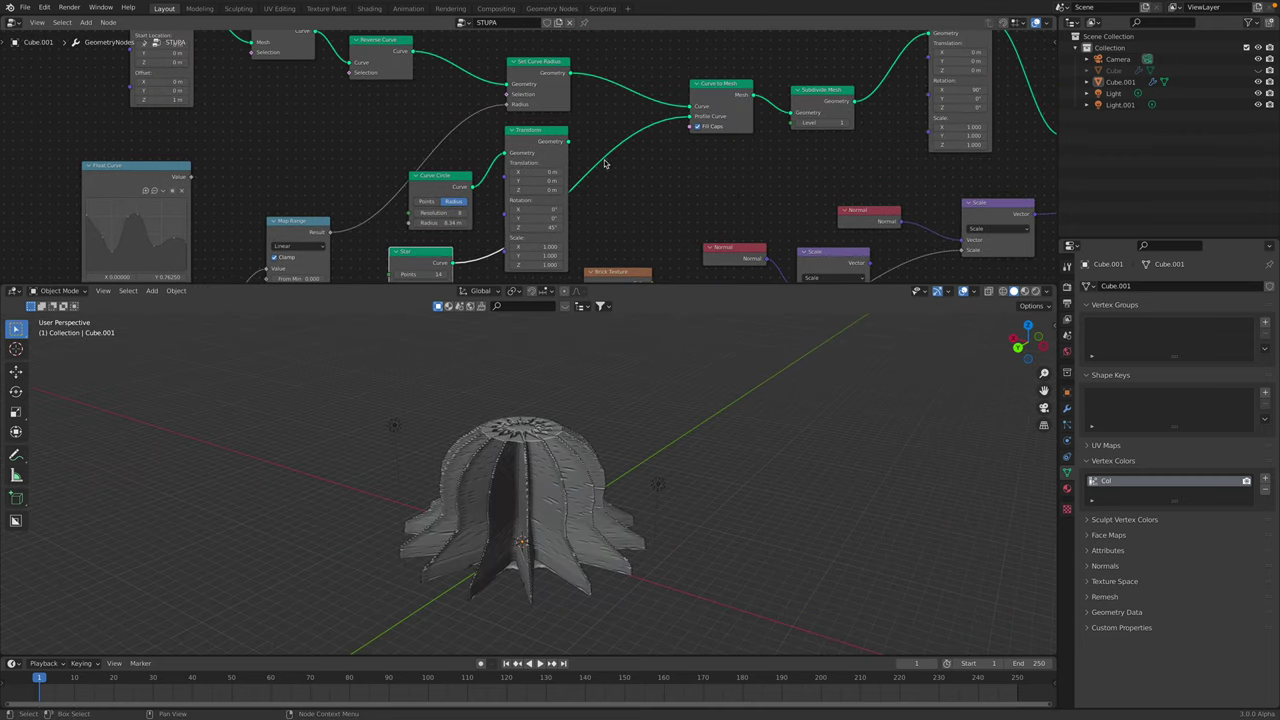
pyautogui.moveTo(361, 59); pyautogui.dragTo(447, 108, button='middle')
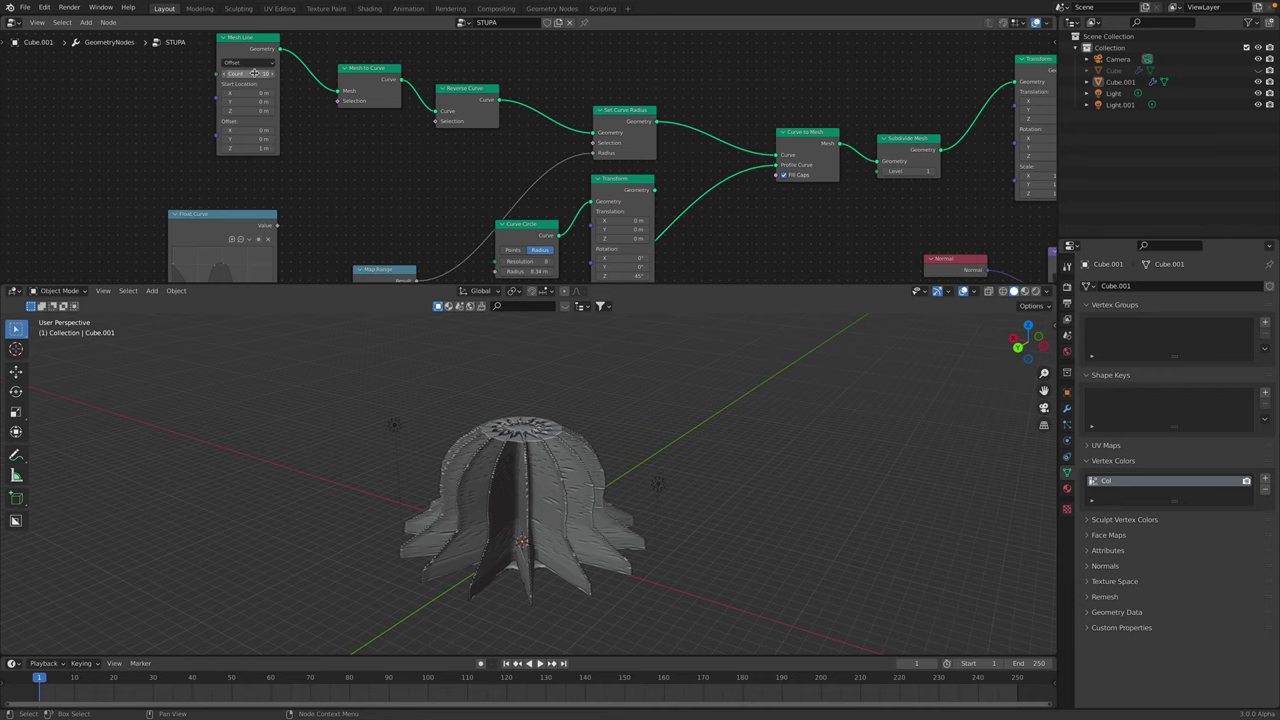
pyautogui.press('Return')
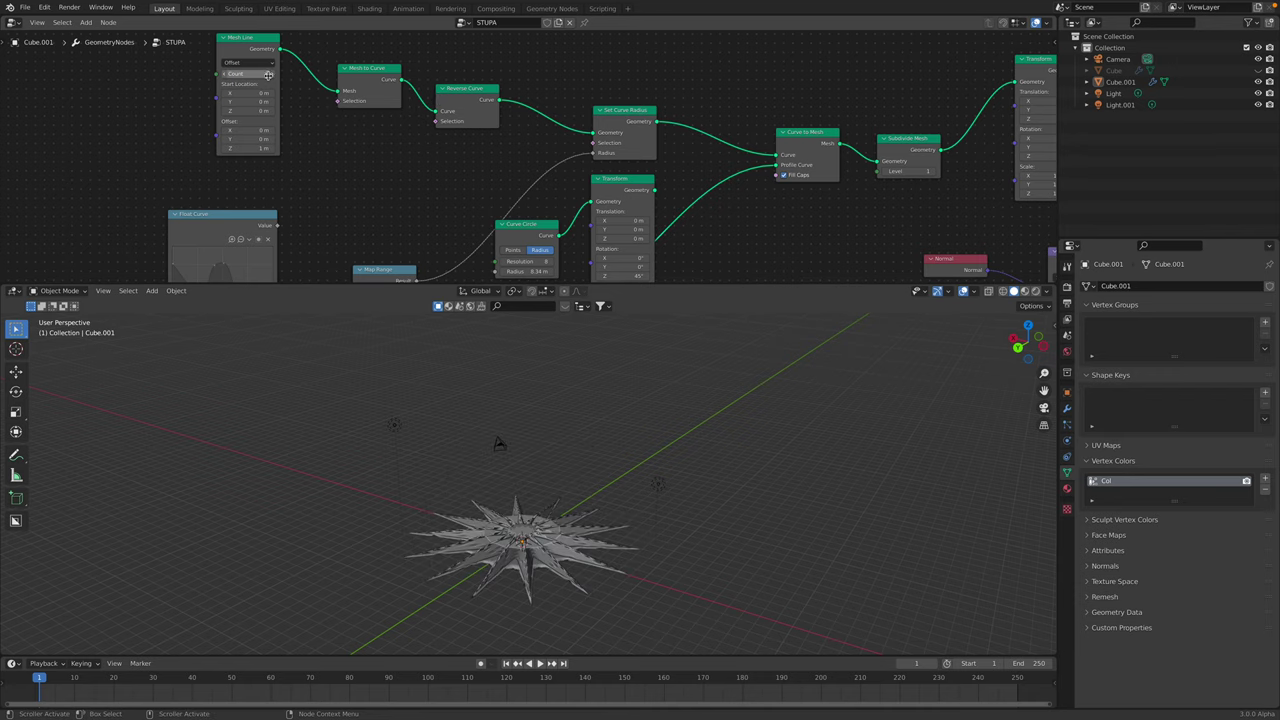
pyautogui.click(268, 76)
pyautogui.click(269, 76)
pyautogui.click(270, 76)
pyautogui.click(270, 76)
pyautogui.click(270, 76)
pyautogui.moveTo(455, 484); pyautogui.dragTo(500, 440, button='middle')
pyautogui.click(270, 75)
pyautogui.click(270, 75)
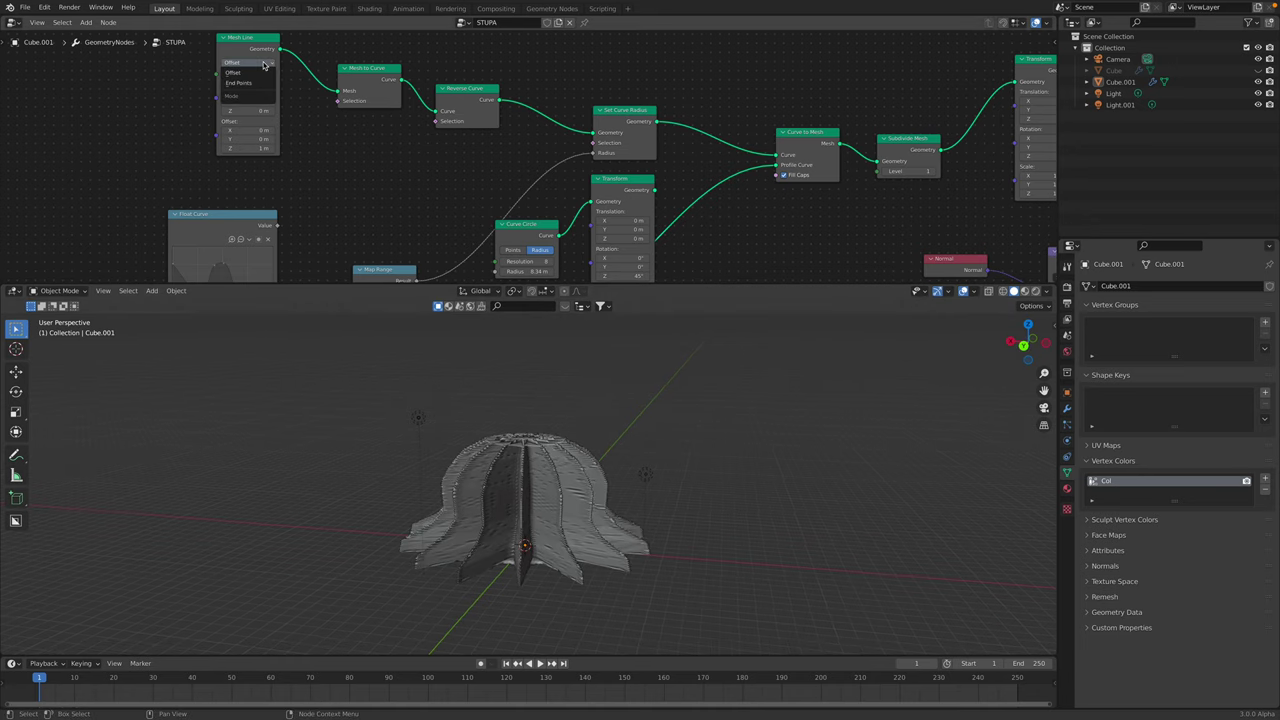
# - Switch the Mesh Line to End Points mode and set its end location Z to 7.98 m
pyautogui.click(257, 84)
pyautogui.moveTo(259, 158); pyautogui.dragTo(358, 306)
pyautogui.moveTo(358, 306); pyautogui.dragTo(365, 300, button='middle')
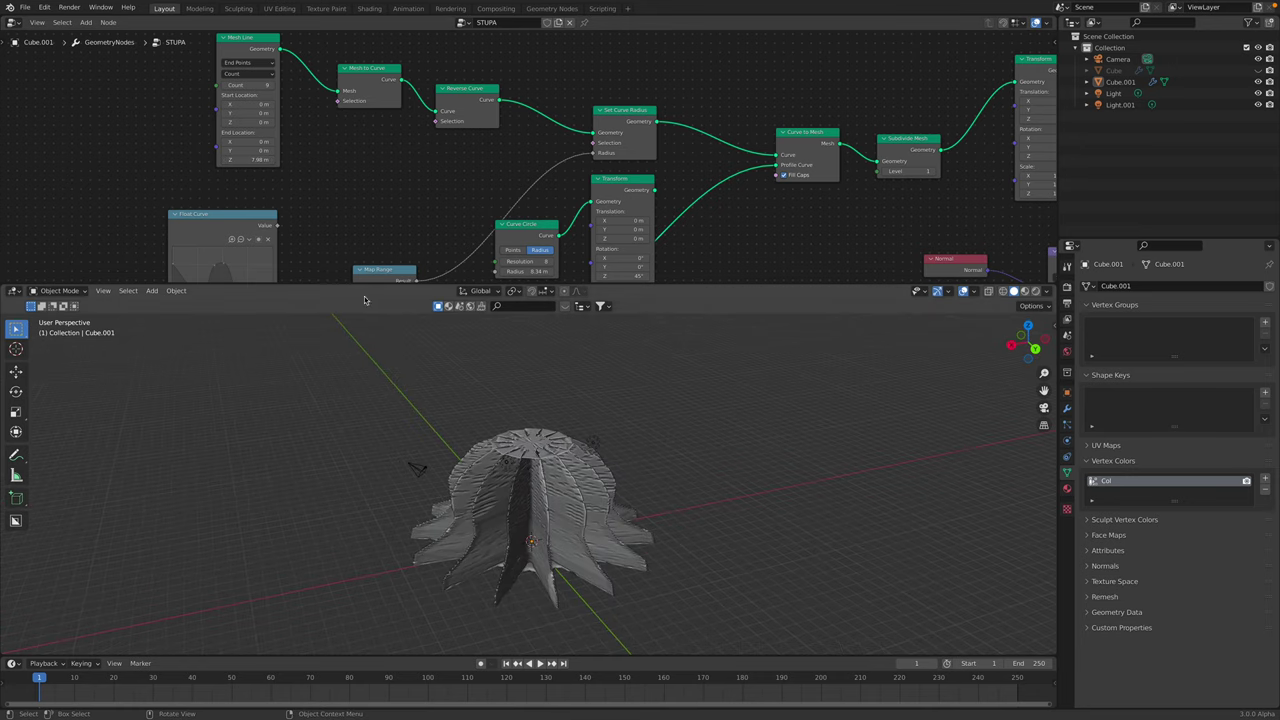
# - Raise the Mesh Line's point count to 15 for more rows along the stupa
pyautogui.scroll(1, 254, 105)
pyautogui.moveTo(252, 80); pyautogui.dragTo(276, 80)
pyautogui.moveTo(396, 322); pyautogui.dragTo(350, 286, button='middle')
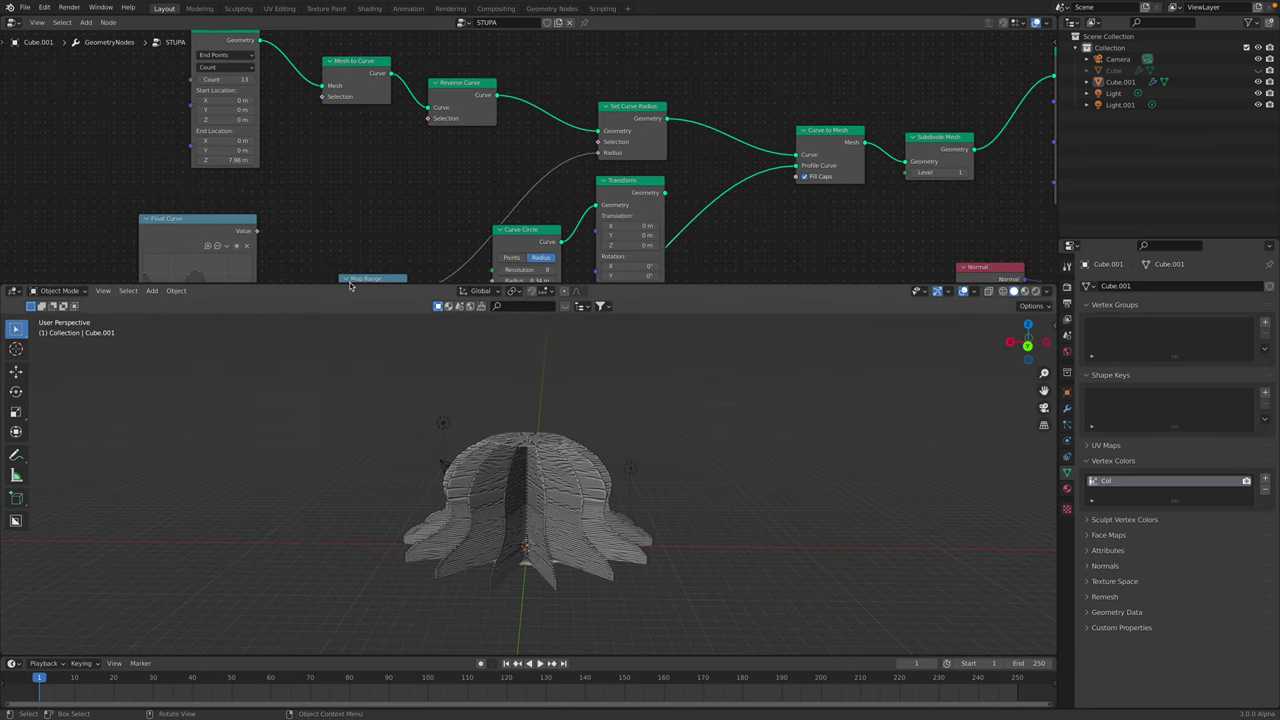
pyautogui.write('12')
pyautogui.press('Return')
pyautogui.click(252, 81)
pyautogui.click(252, 81)
pyautogui.click(252, 81)
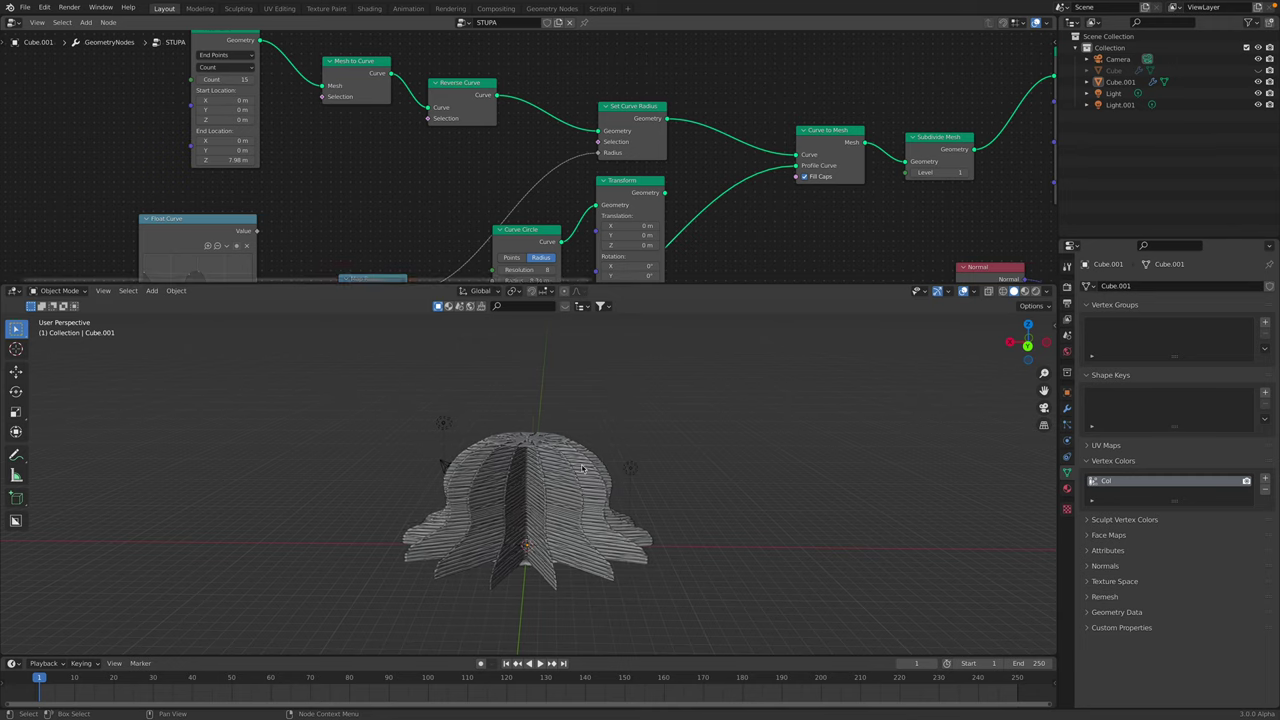
pyautogui.moveTo(588, 455); pyautogui.dragTo(598, 526, button='middle')
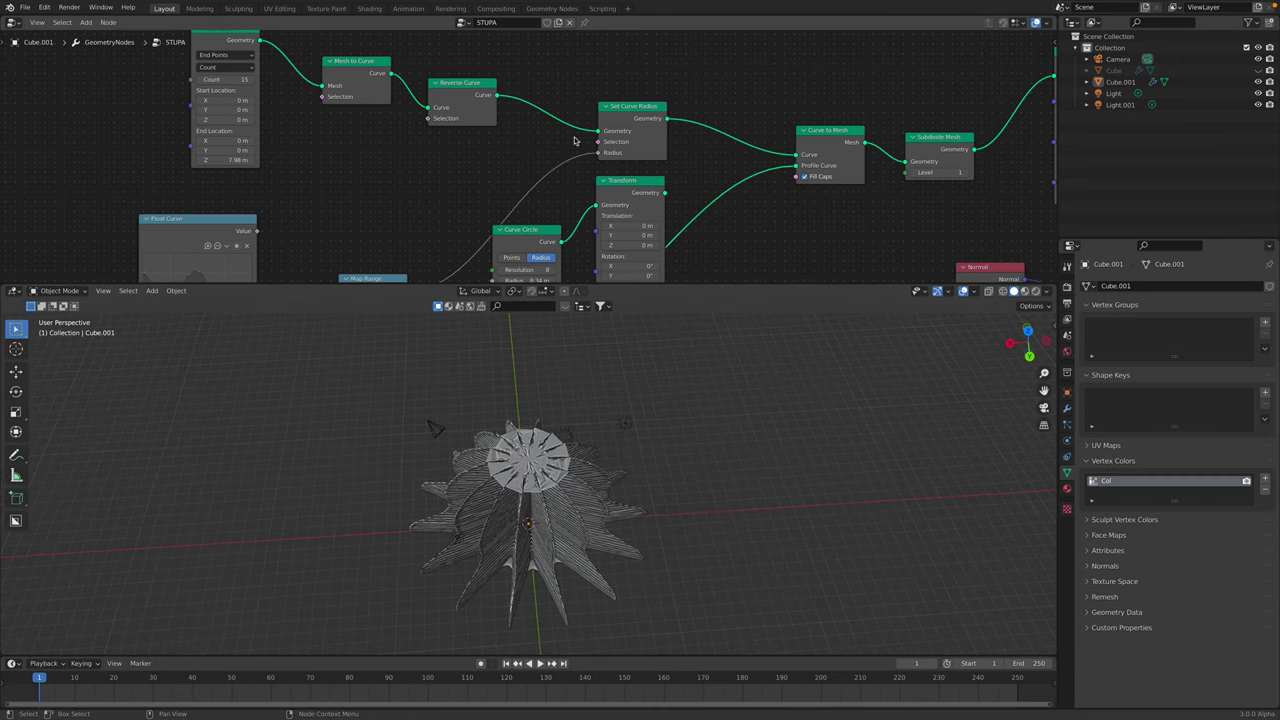
# - Turn off Fill Caps on the Curve to Mesh node, inspect the open stupa, and save the file
pyautogui.moveTo(575, 141); pyautogui.dragTo(436, 122, button='middle')
pyautogui.click(657, 160)
pyautogui.moveTo(618, 455); pyautogui.dragTo(607, 380, button='middle')
pyautogui.scroll(4, 594, 440)
pyautogui.moveTo(591, 423); pyautogui.dragTo(667, 443, button='middle')
pyautogui.moveTo(723, 505); pyautogui.dragTo(778, 588, button='middle')
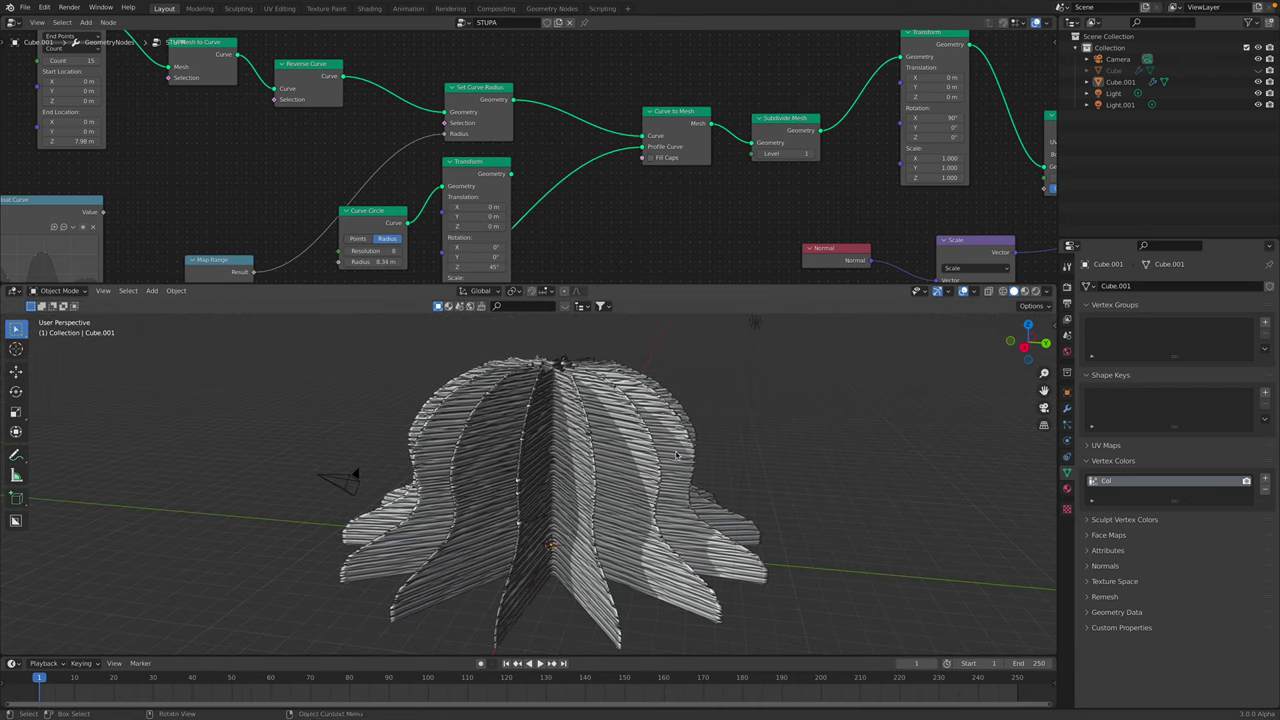
pyautogui.hotkey('ctrl', 's')
# - Set the Star's inner radius to 3.6 m and outer radius to 4.94 m, and save the file
pyautogui.moveTo(535, 388); pyautogui.dragTo(560, 428, button='middle')
pyautogui.moveTo(432, 272); pyautogui.dragTo(464, 170, button='middle')
pyautogui.scroll(1, 450, 176)
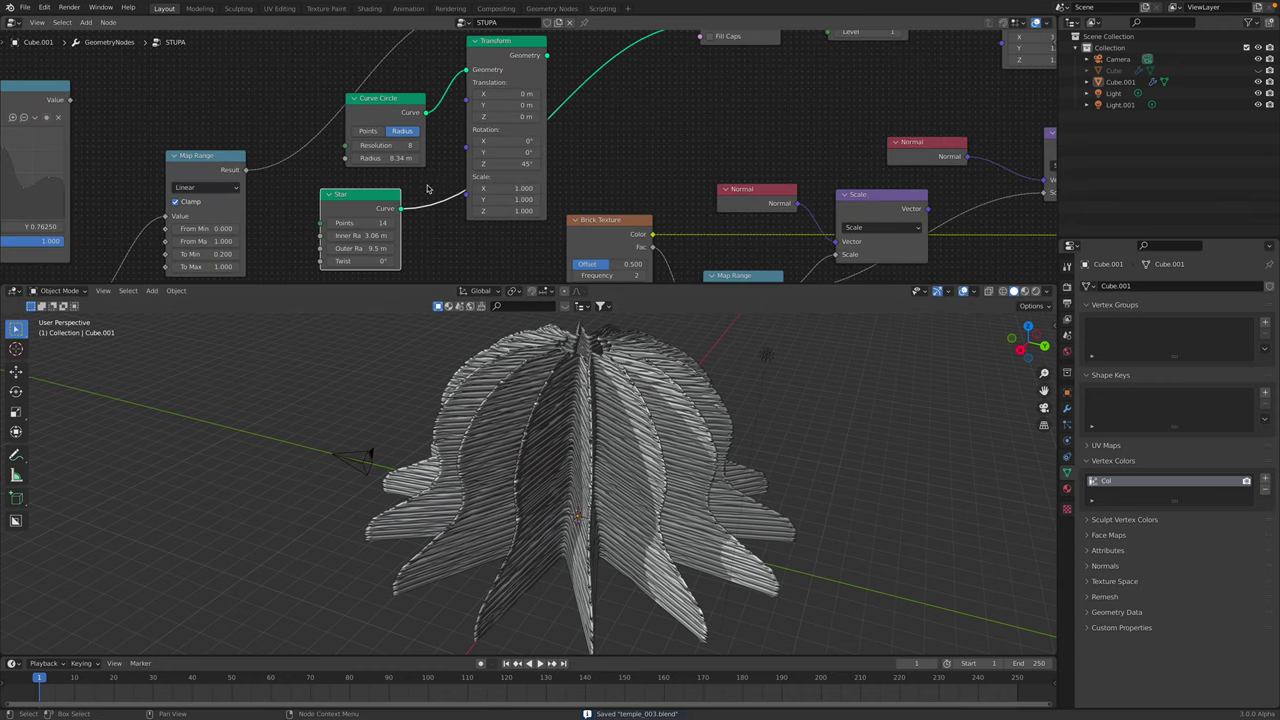
pyautogui.moveTo(378, 194); pyautogui.dragTo(339, 245)
pyautogui.moveTo(575, 407); pyautogui.dragTo(577, 470, button='middle')
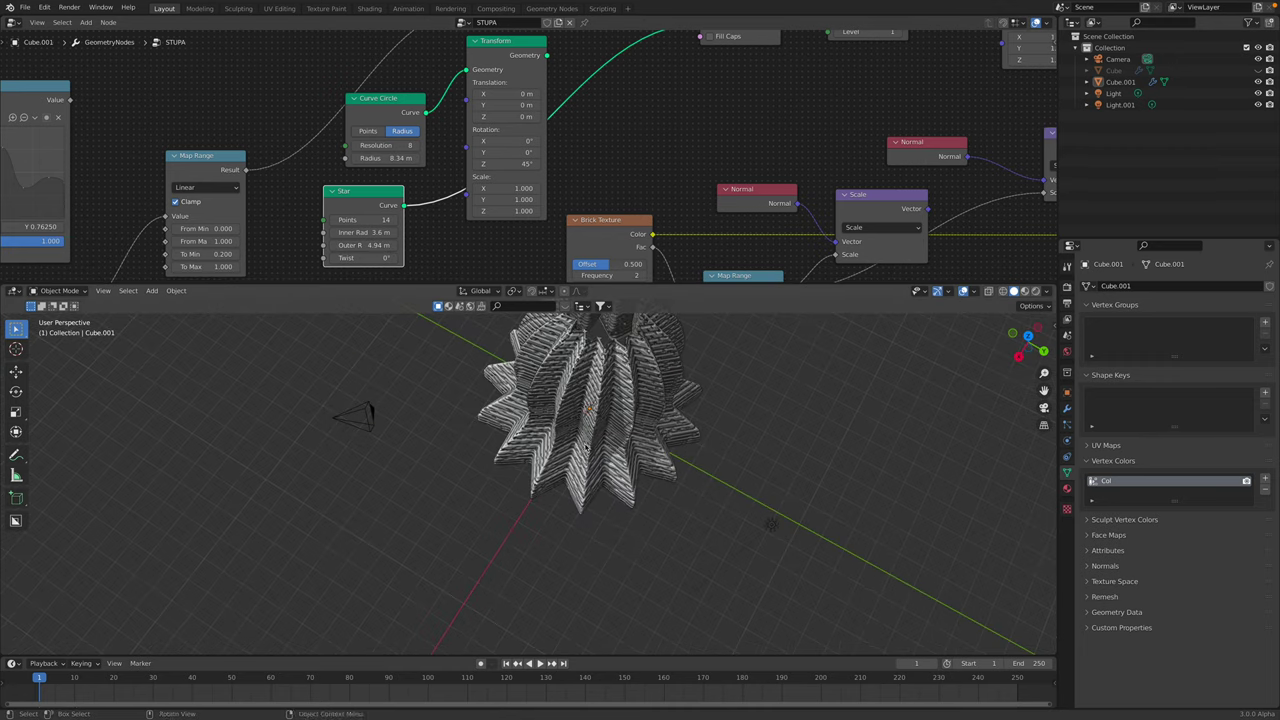
pyautogui.moveTo(589, 408); pyautogui.dragTo(560, 440, button='middle')
pyautogui.hotkey('ctrl', 's')
# - Add a Fillet Curve node on the link between the Star and Curve to Mesh's Profile Curve
pyautogui.moveTo(501, 53); pyautogui.dragTo(487, 130, button='middle')
pyautogui.moveTo(428, 216); pyautogui.dragTo(437, 116, button='middle')
pyautogui.moveTo(371, 189); pyautogui.dragTo(371, 210, button='middle')
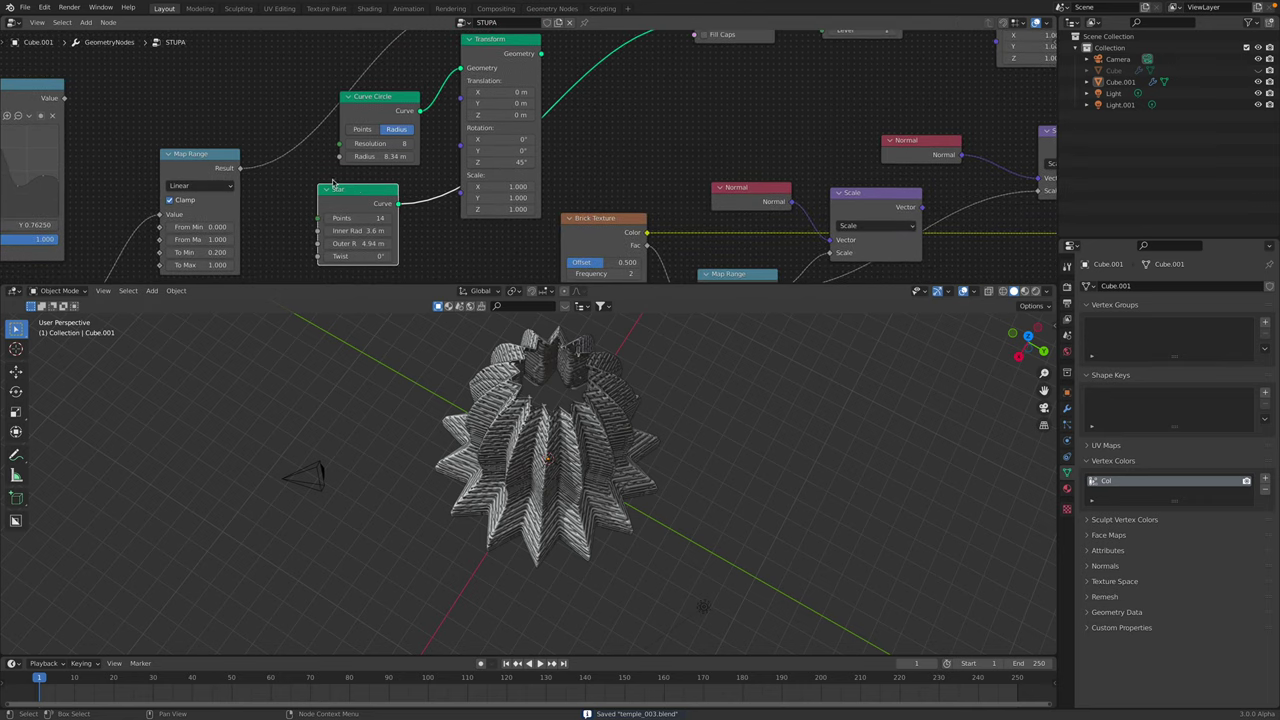
pyautogui.moveTo(597, 119); pyautogui.dragTo(537, 154, button='middle')
pyautogui.hotkey('shift', 'a')
pyautogui.click(537, 154)
pyautogui.write('curve')
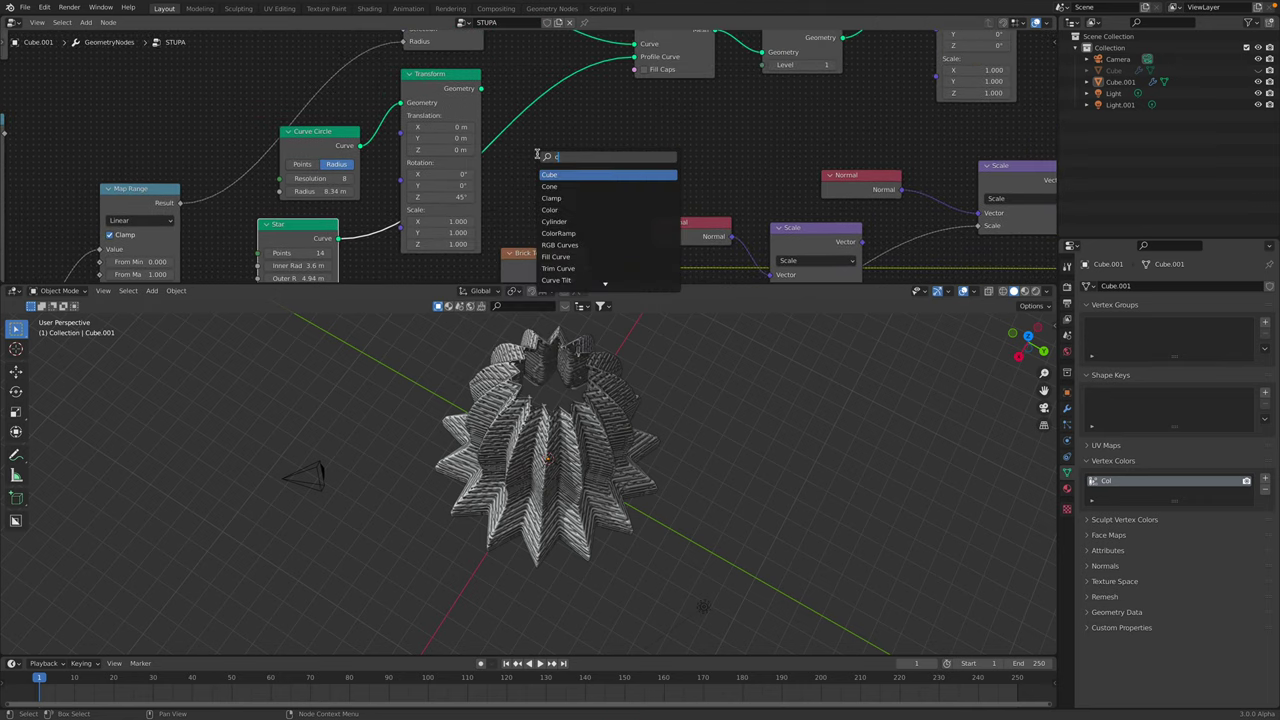
pyautogui.press('Down')
pyautogui.press('Down')
pyautogui.press('Down')
pyautogui.press('Down')
pyautogui.press('Down')
pyautogui.press('Down')
pyautogui.press('Down')
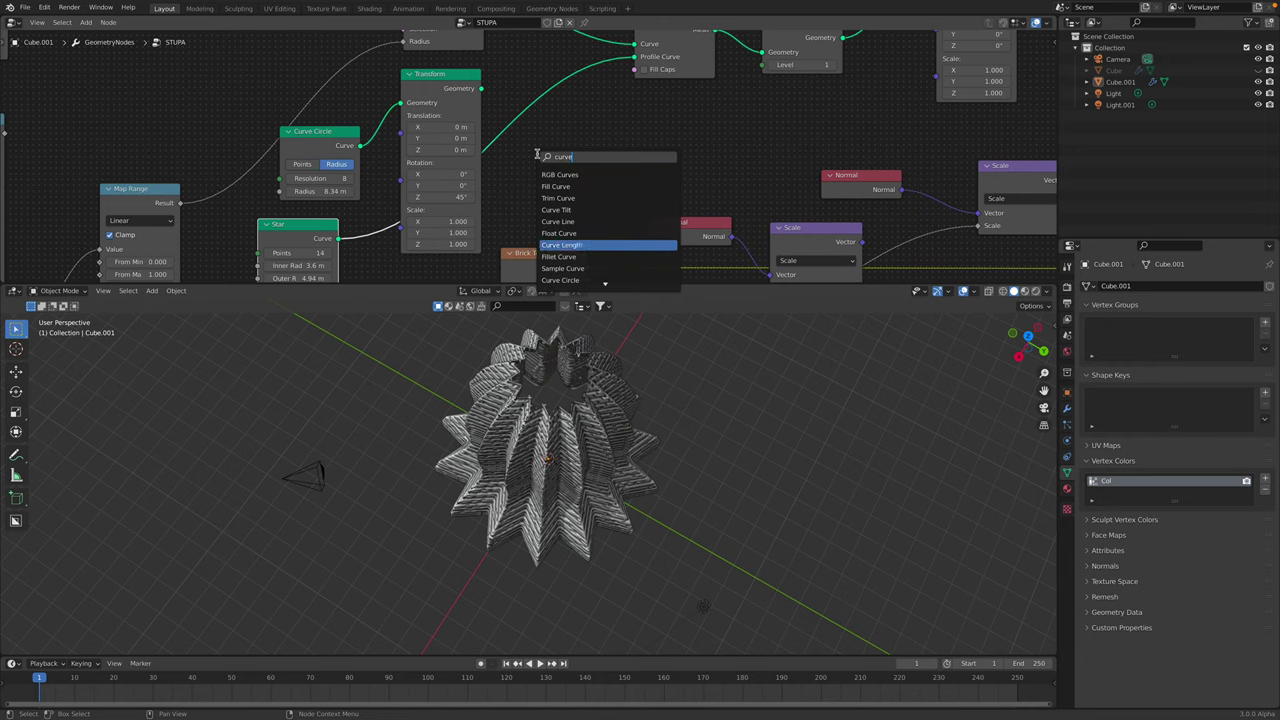
pyautogui.press('Return')
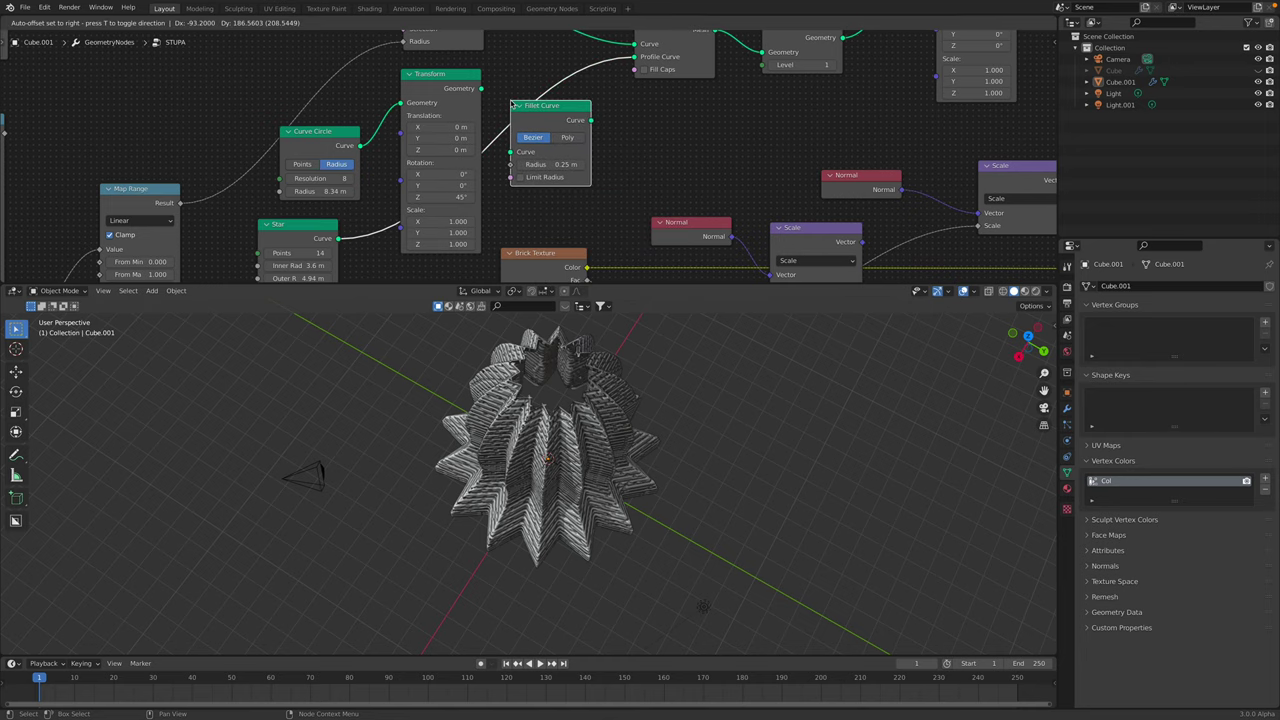
pyautogui.click(508, 102)
# - Set the Fillet Curve's radius to 0.41 m and switch its mode to Poly
pyautogui.scroll(5, 554, 485)
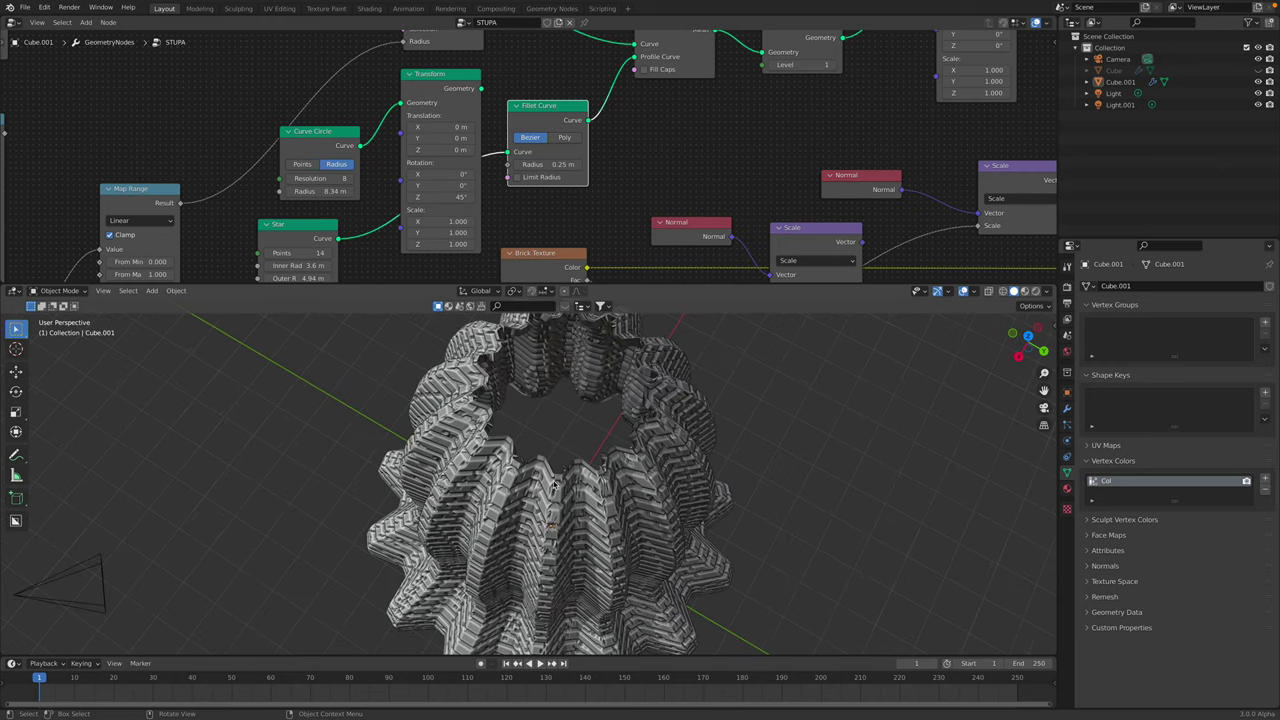
pyautogui.moveTo(548, 163); pyautogui.dragTo(576, 163)
pyautogui.click(568, 137)
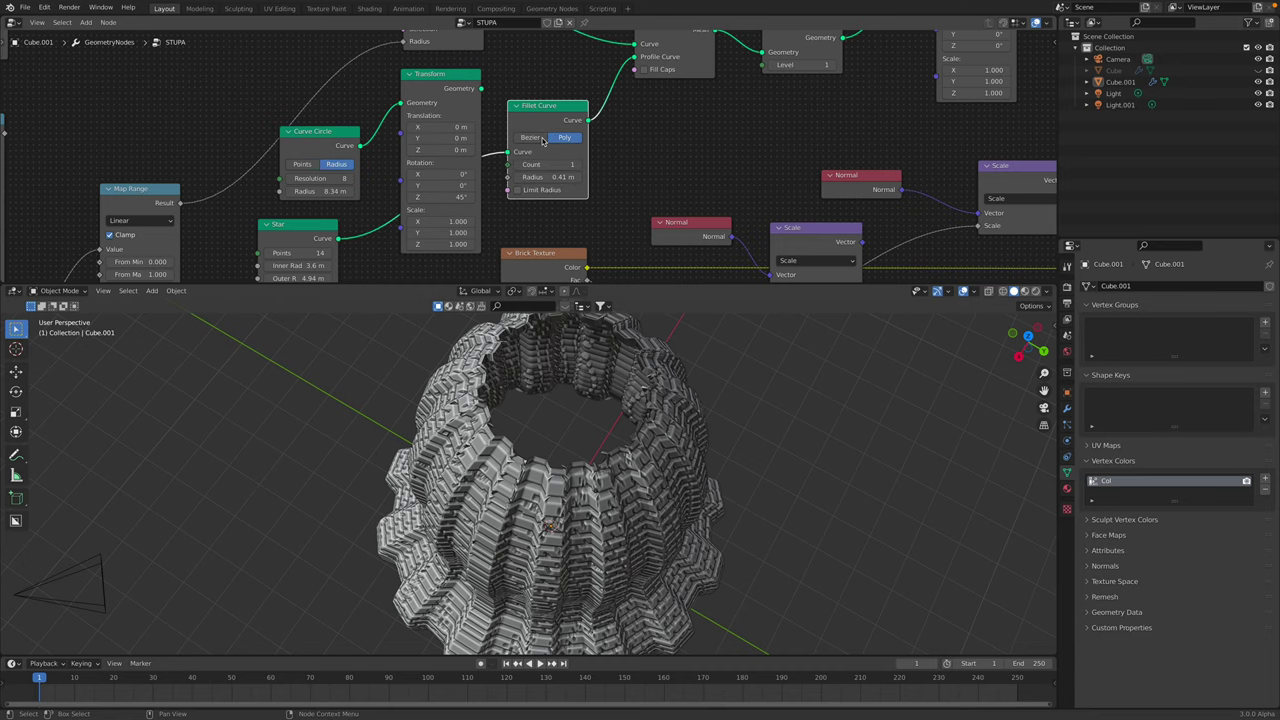
# - Switch the Fillet Curve's mode to Bezier and save the file
pyautogui.click(541, 138)
pyautogui.hotkey('ctrl', 's')
pyautogui.moveTo(666, 134); pyautogui.dragTo(664, 200, button='middle')
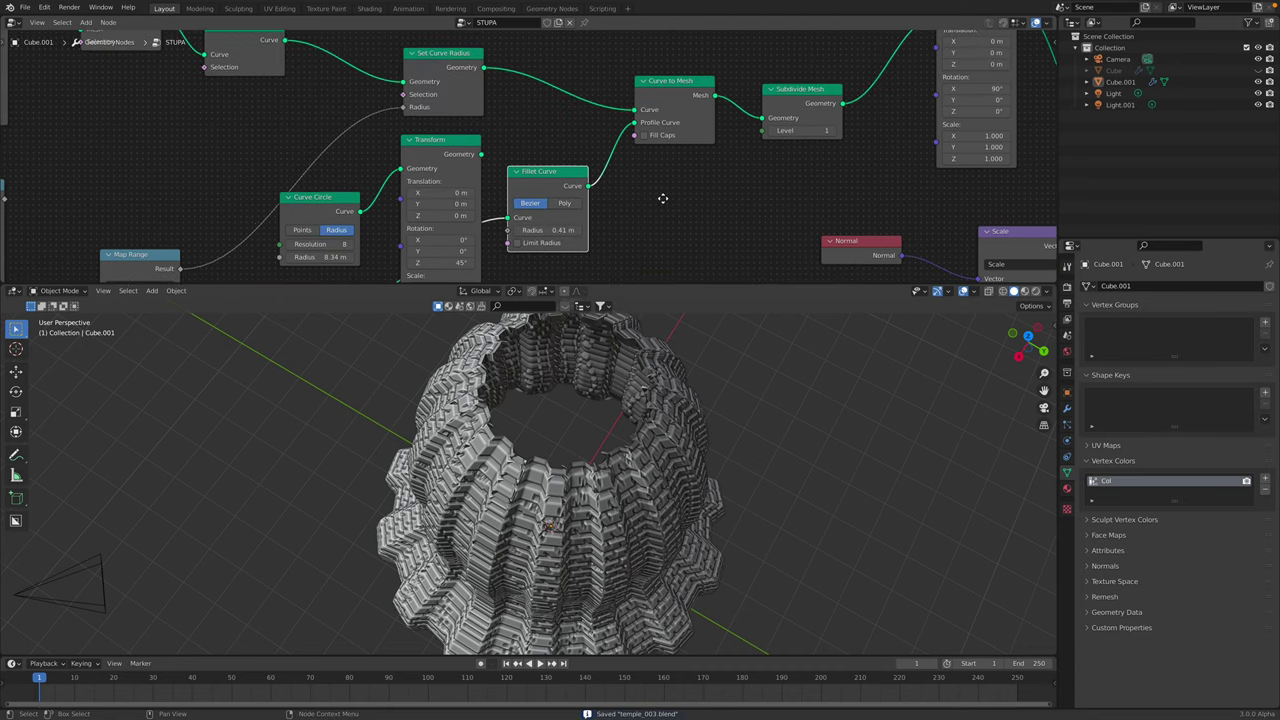
# - Turn on Fill Caps on the Curve to Mesh node and inspect the closed stupa from the side
pyautogui.click(644, 137)
pyautogui.moveTo(659, 328); pyautogui.dragTo(600, 490, button='middle')
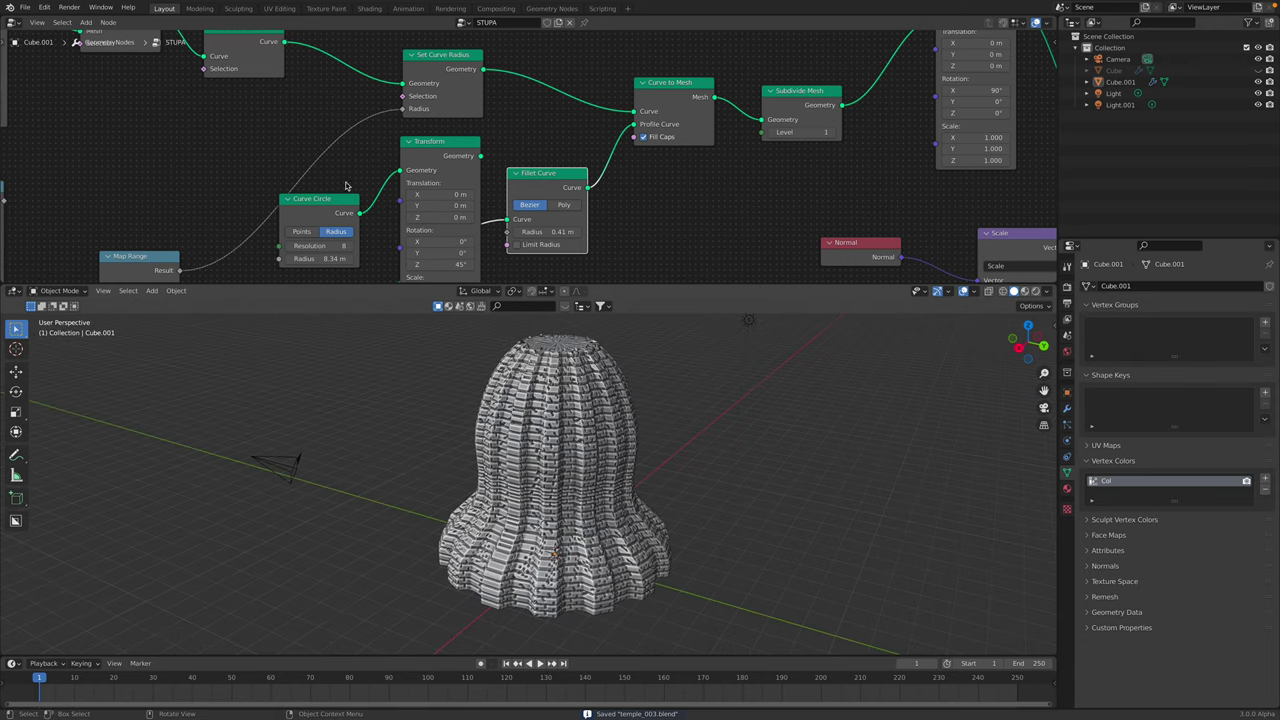
# - Move the middle control point of the lower Float Curve to about X 0.614, Y 0.641 to reshape the stupa's profile
pyautogui.scroll(-2, 454, 126)
pyautogui.moveTo(190, 237); pyautogui.dragTo(628, 73, button='middle')
pyautogui.moveTo(463, 190); pyautogui.dragTo(473, 140, button='middle')
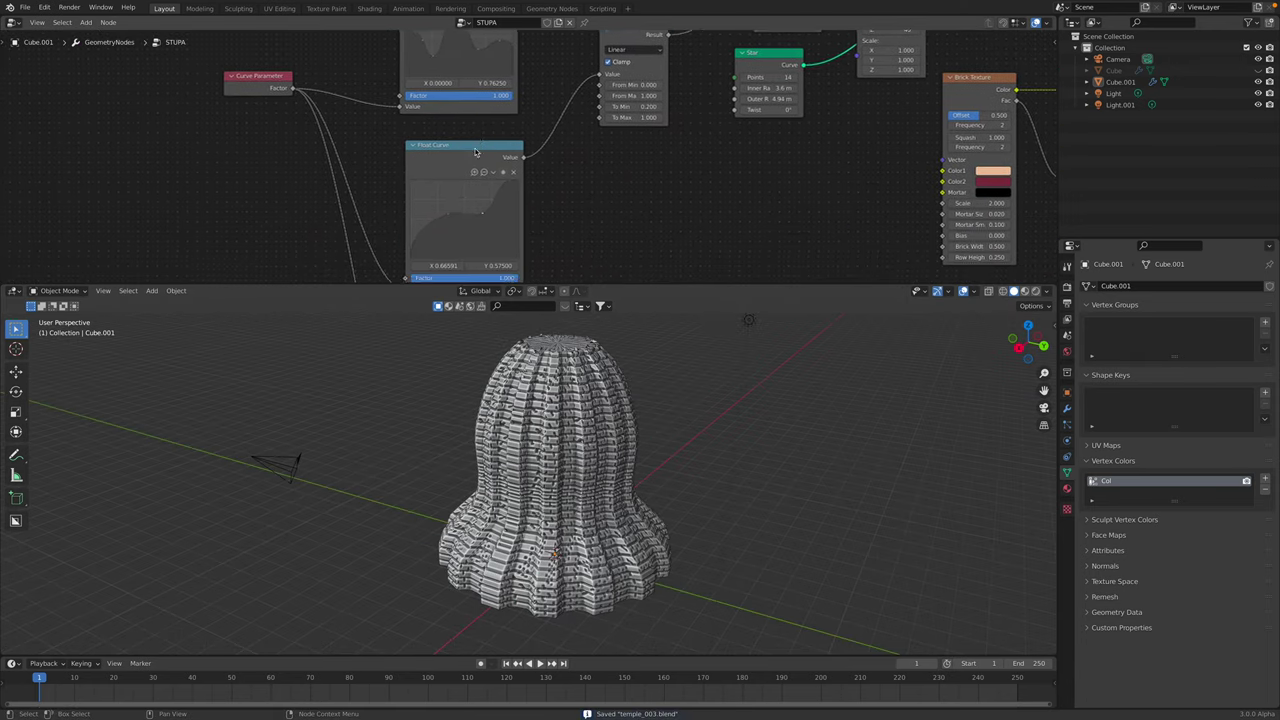
pyautogui.scroll(1, 457, 195)
pyautogui.moveTo(432, 212); pyautogui.dragTo(480, 214)
pyautogui.moveTo(577, 490); pyautogui.dragTo(612, 515, button='middle')
# - Switch to the web browser and examine the shapes of real stupas in the "stupa" image results
pyautogui.hotkey('ctrl', 'Right')
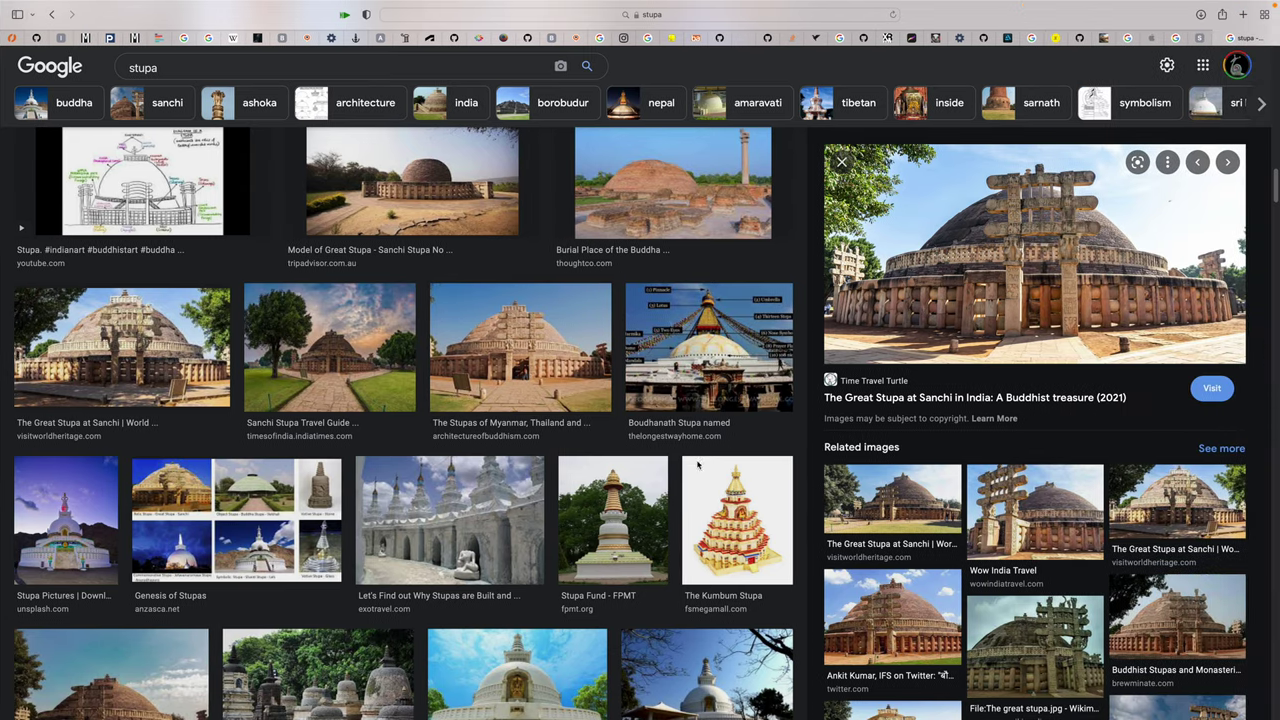
pyautogui.scroll(-2, 735, 533)
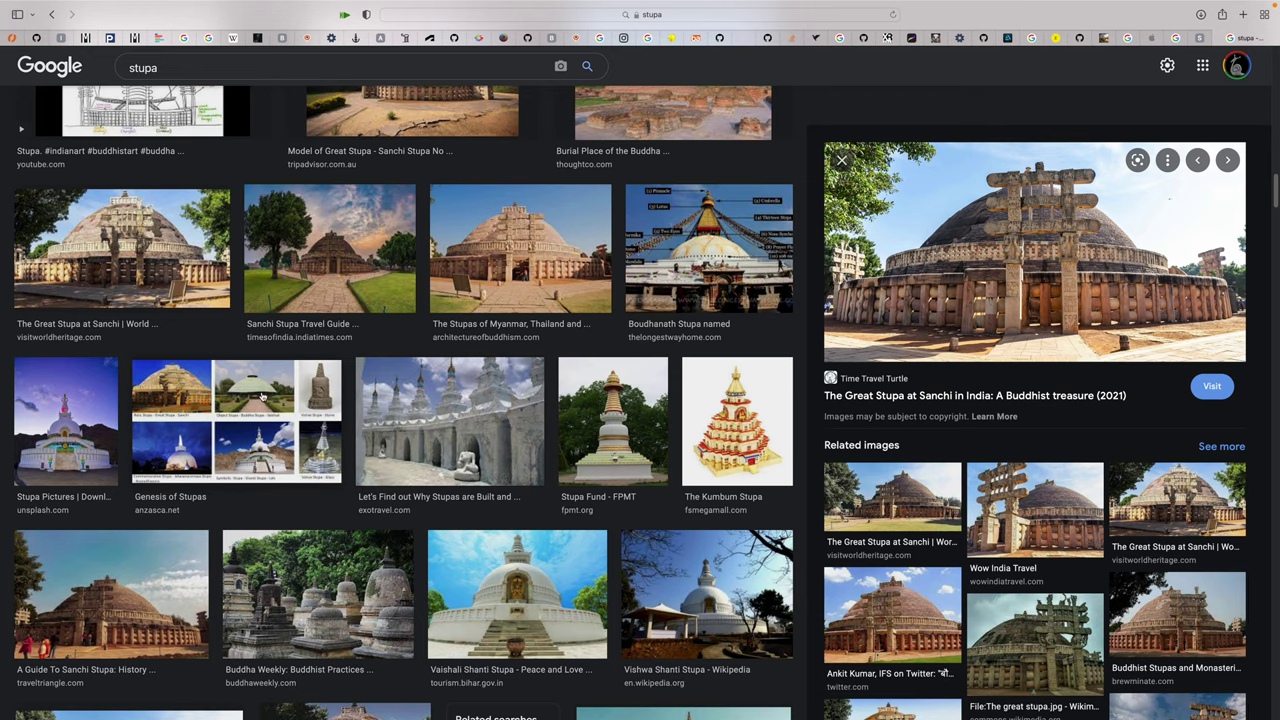
pyautogui.scroll(-10, 143, 456)
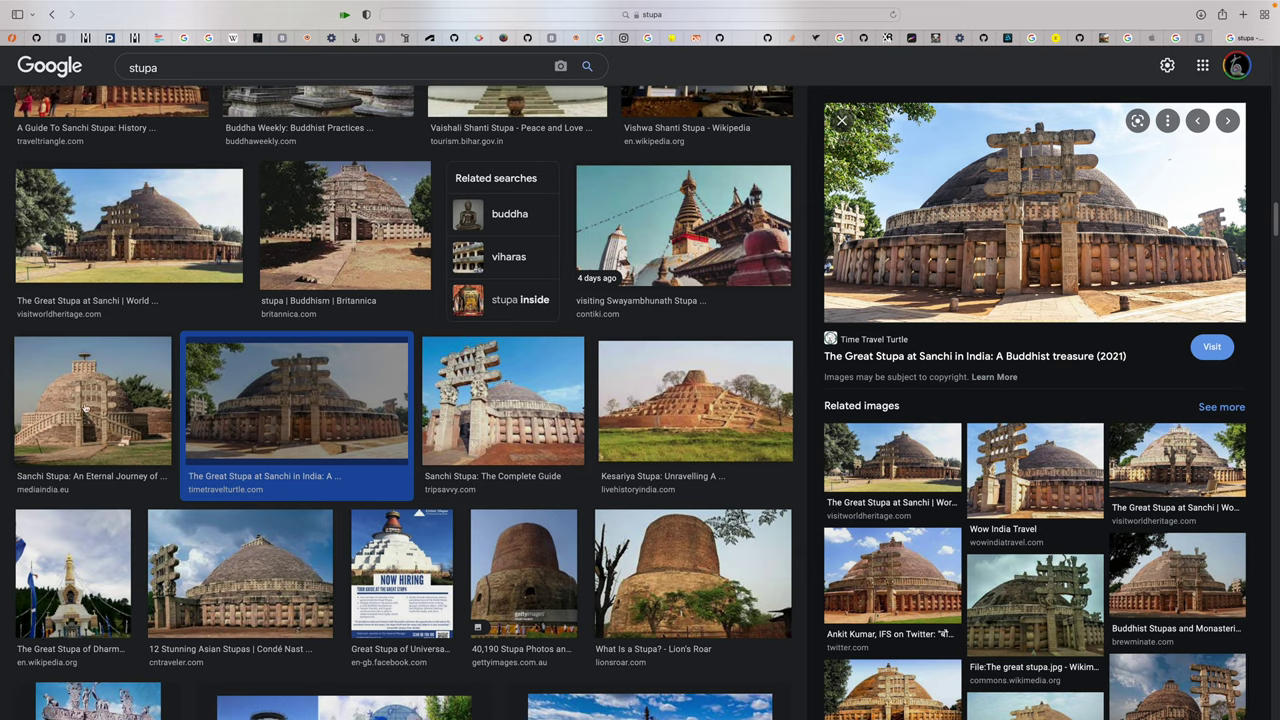
pyautogui.scroll(-1, 293, 603)
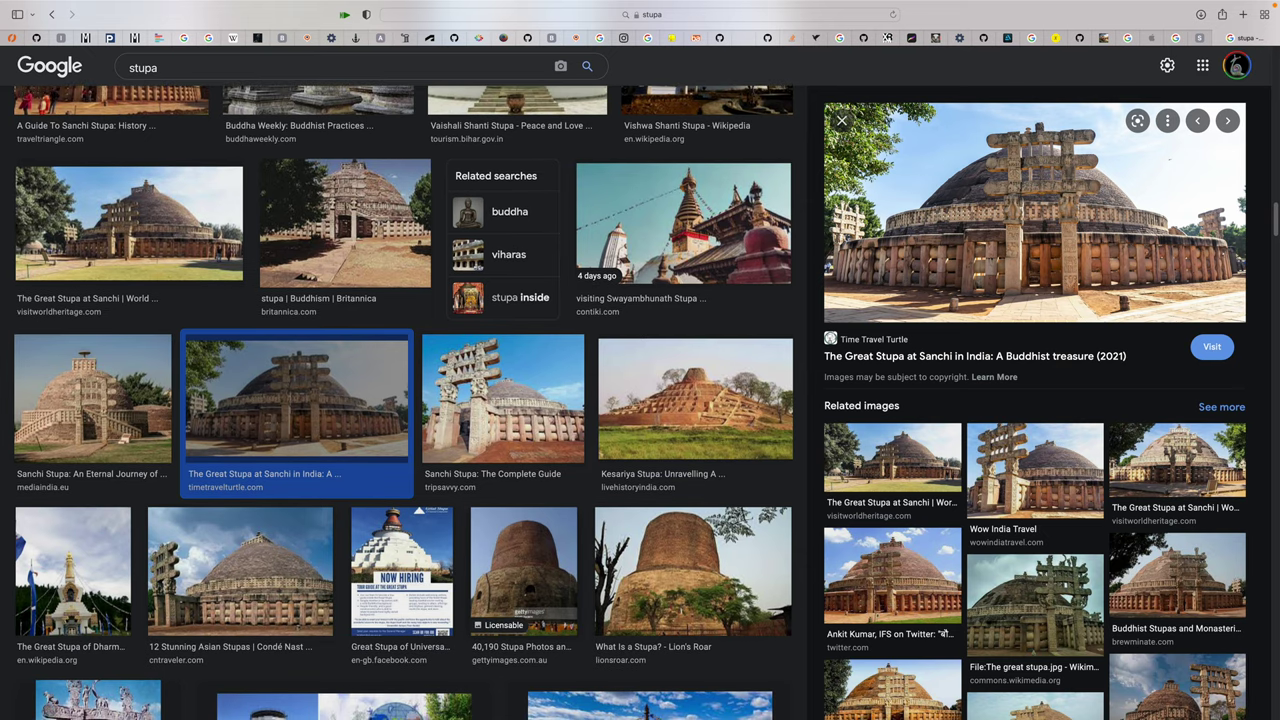
pyautogui.scroll(-10, 1001, 387)
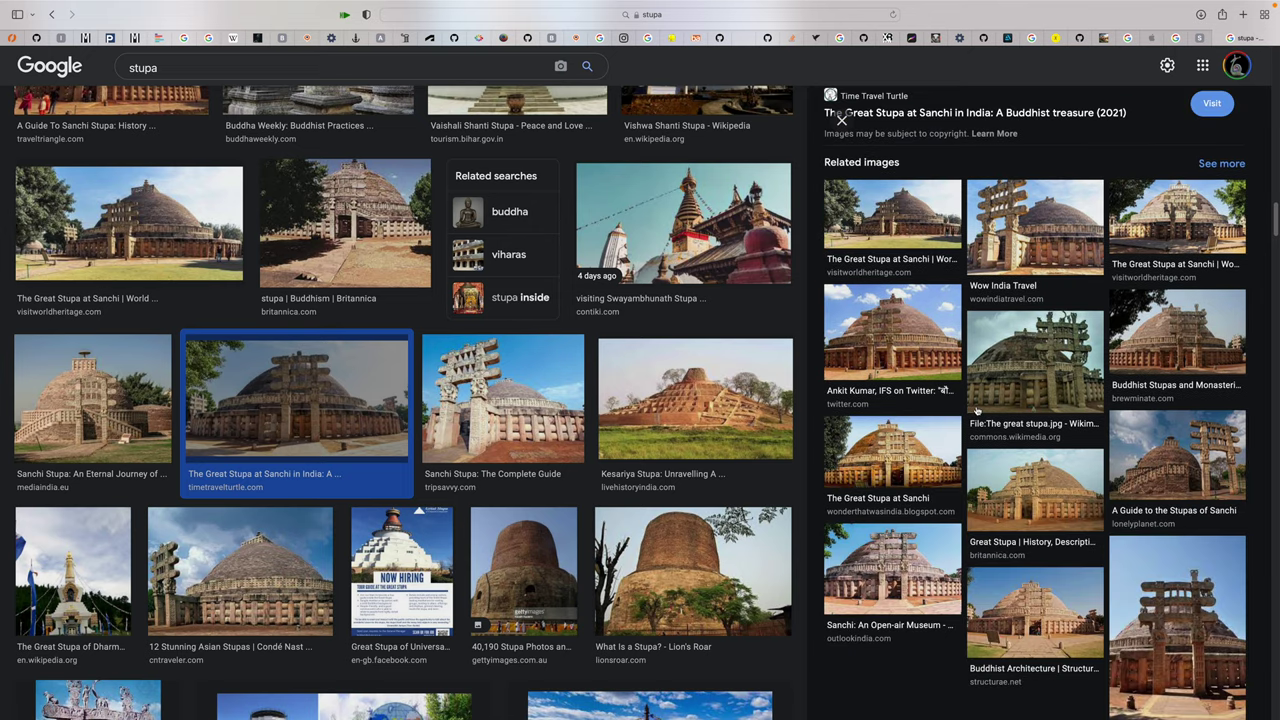
pyautogui.scroll(-5, 708, 415)
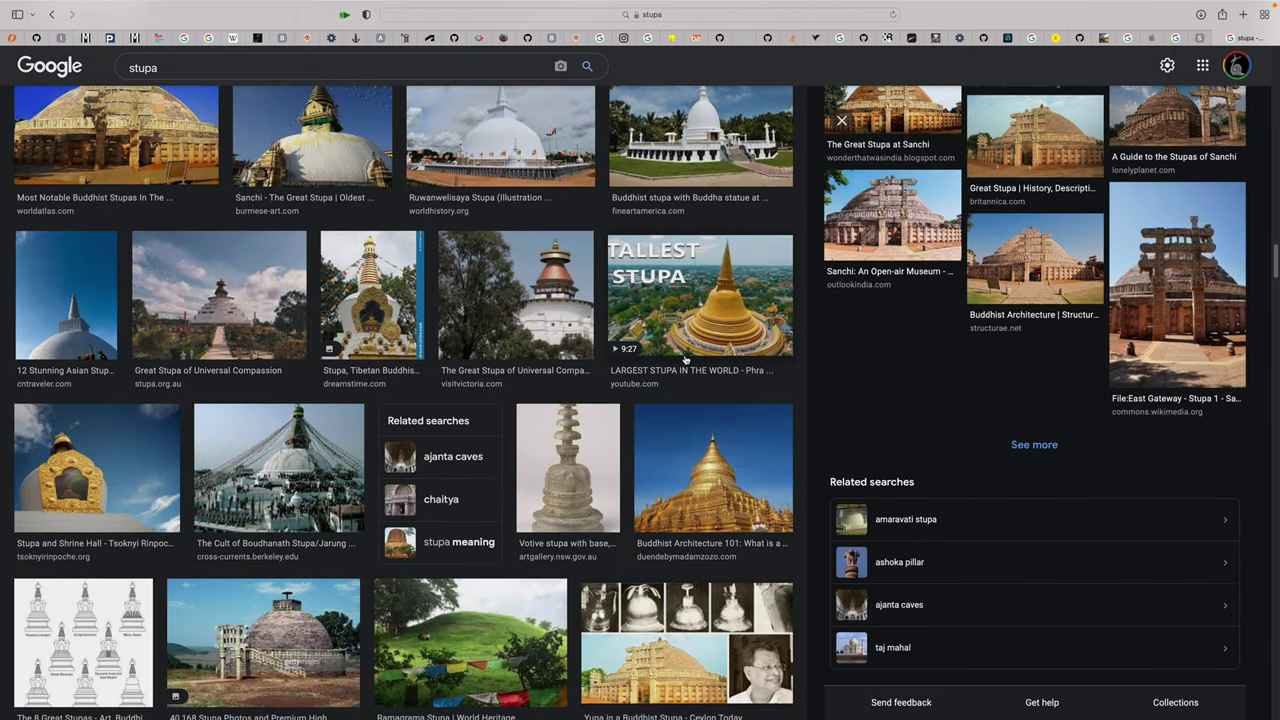
pyautogui.scroll(-3, 685, 358)
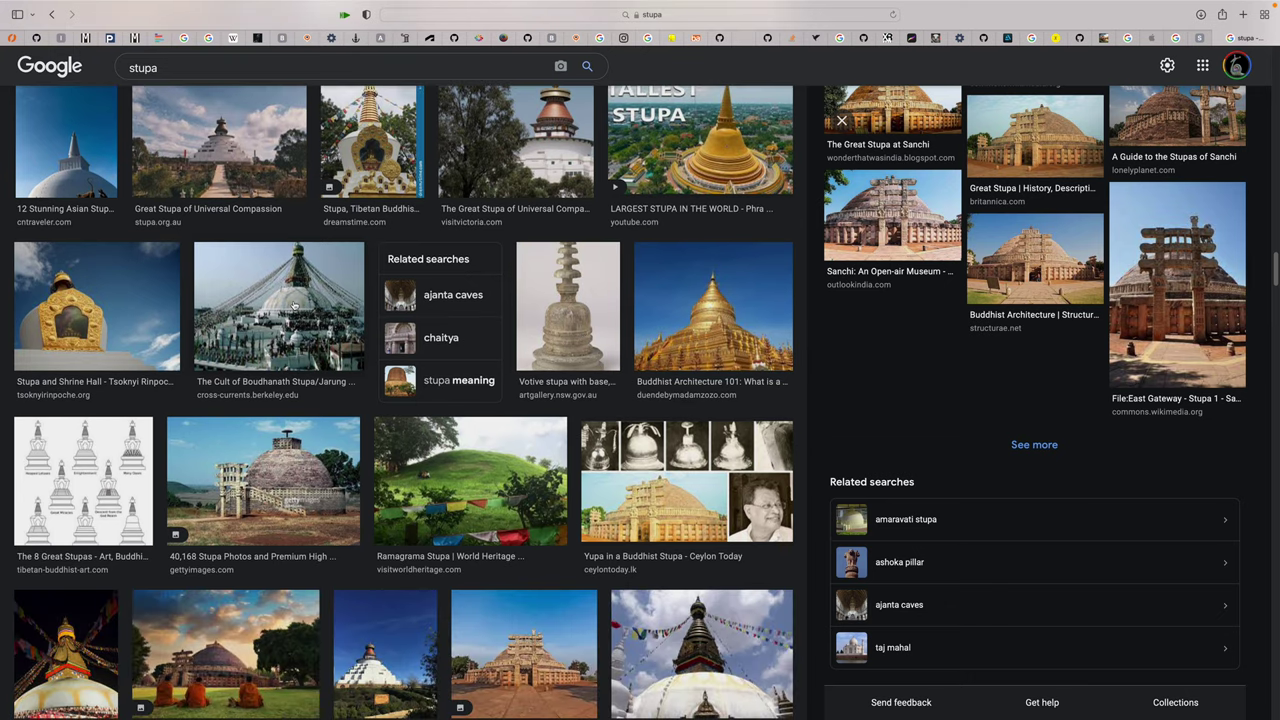
pyautogui.scroll(2, 294, 306)
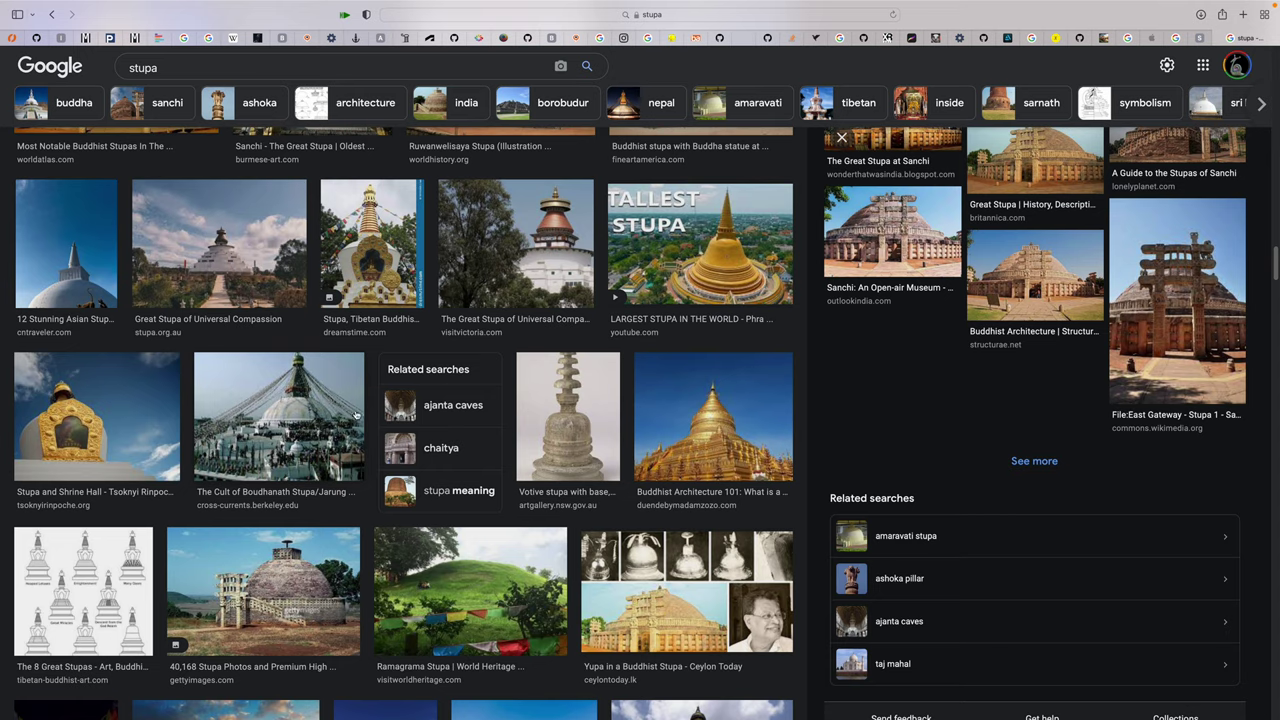
pyautogui.scroll(-5, 470, 470)
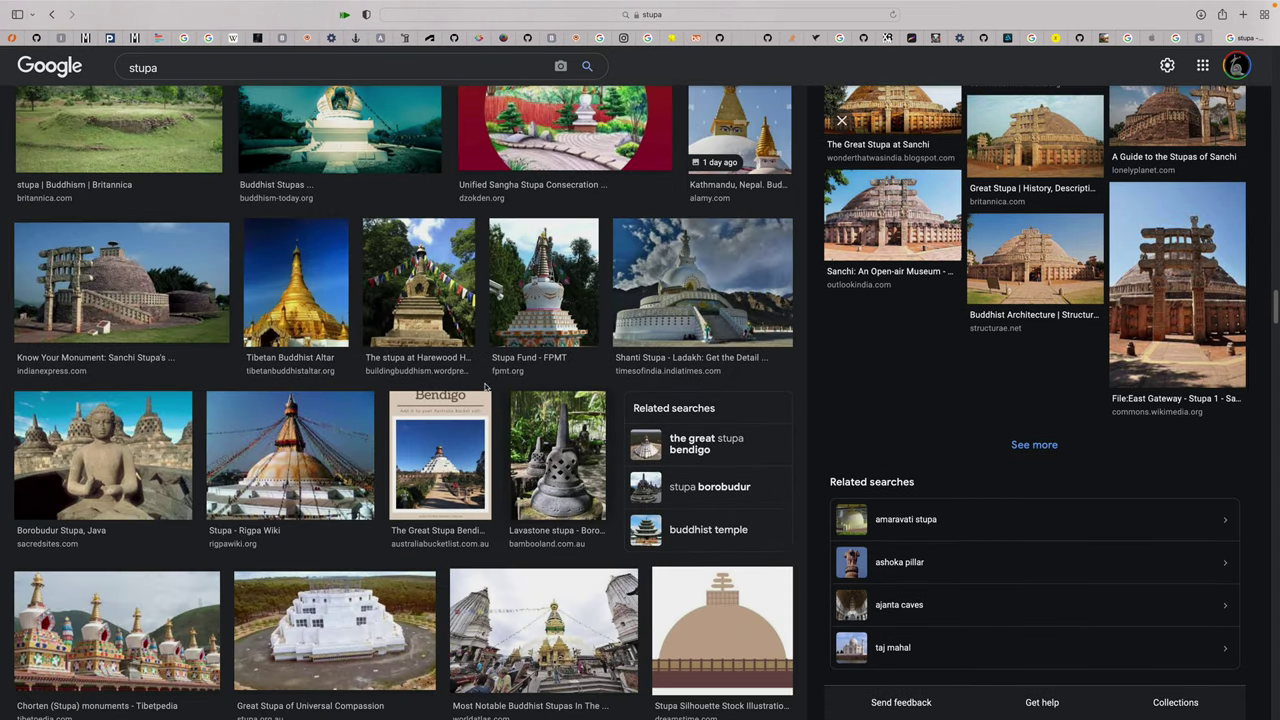
# - Open the Harewood House stupa image and look through further stupa photos for tiered and bell-shaped profiles
pyautogui.click(426, 302)
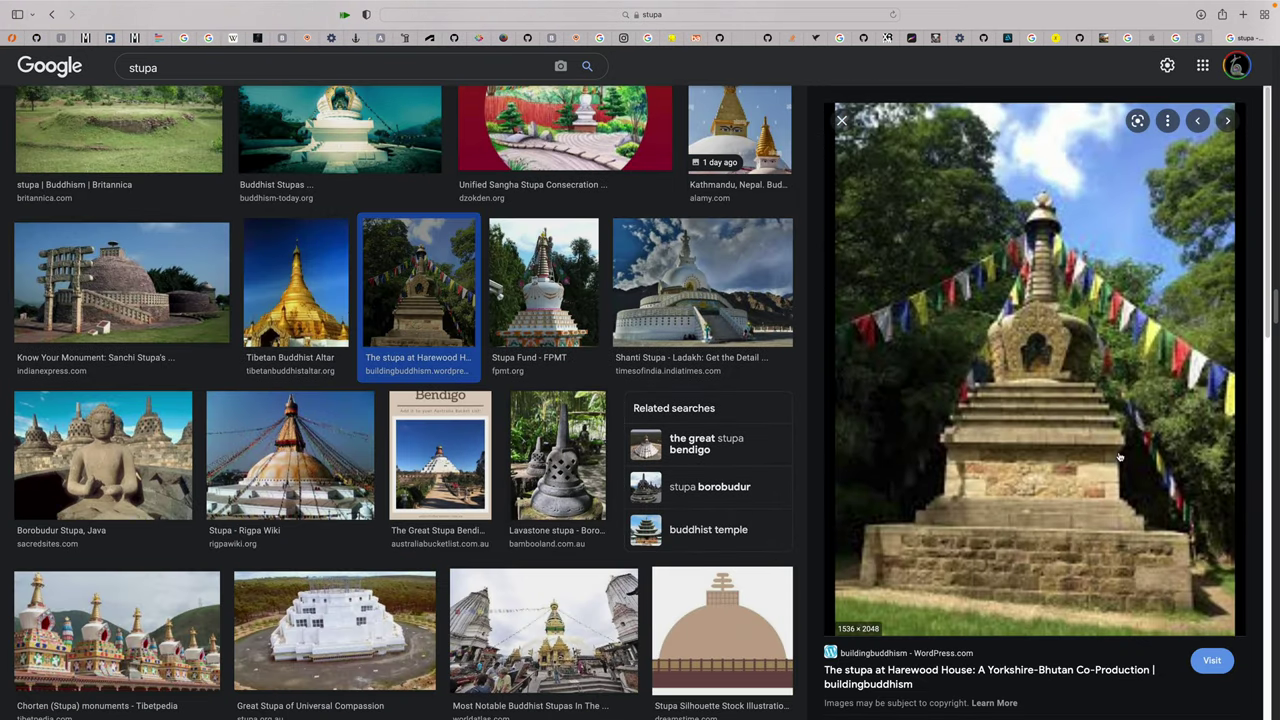
pyautogui.scroll(-4, 560, 512)
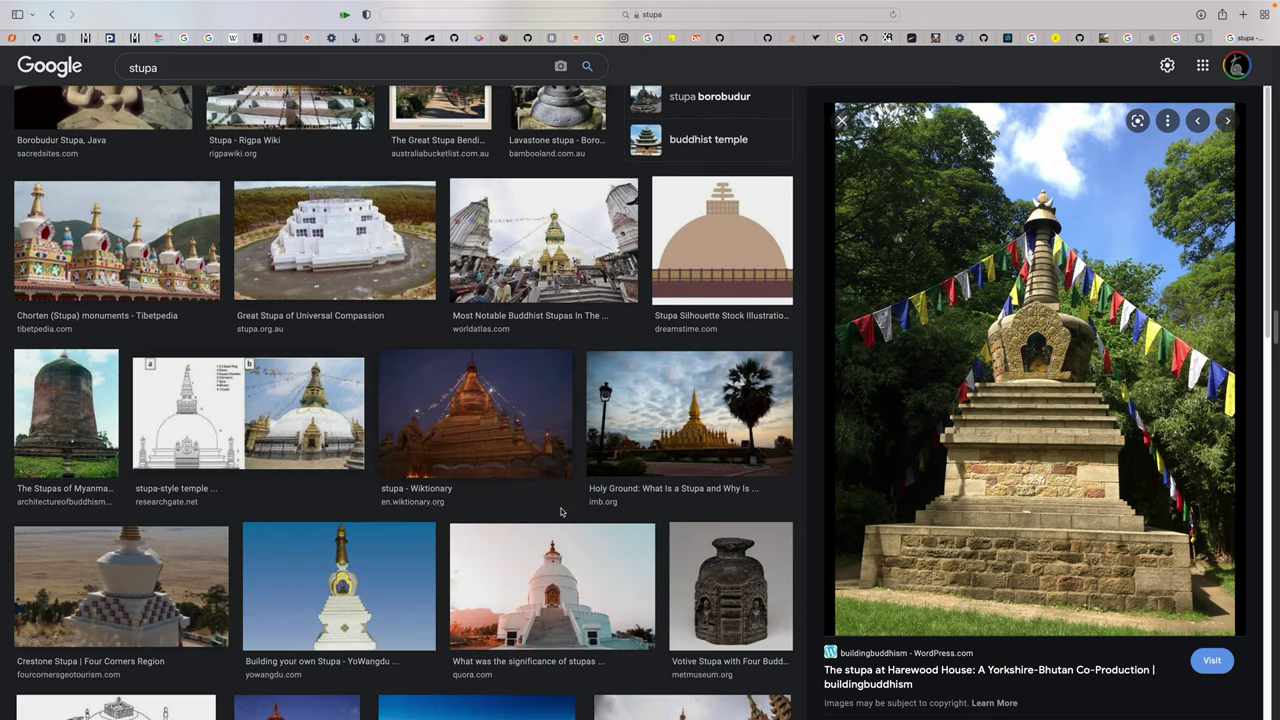
pyautogui.scroll(-6, 553, 483)
pyautogui.scroll(-4, 528, 494)
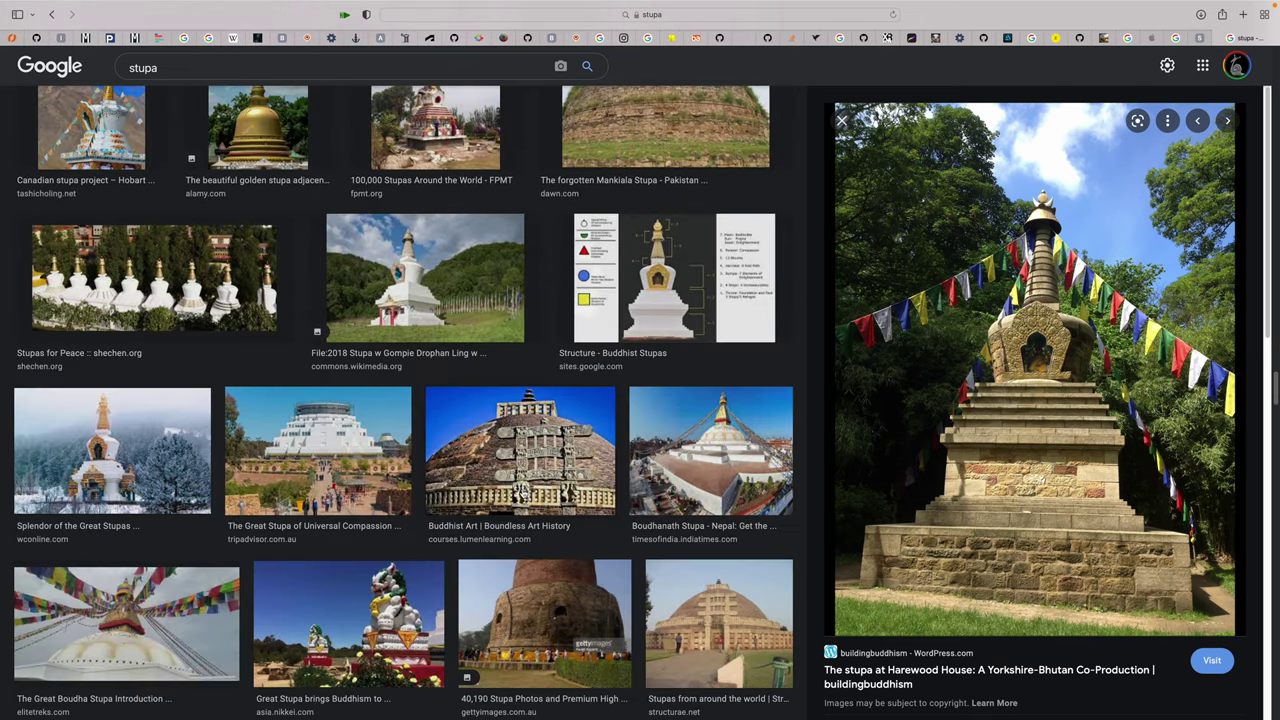
pyautogui.scroll(-5, 525, 309)
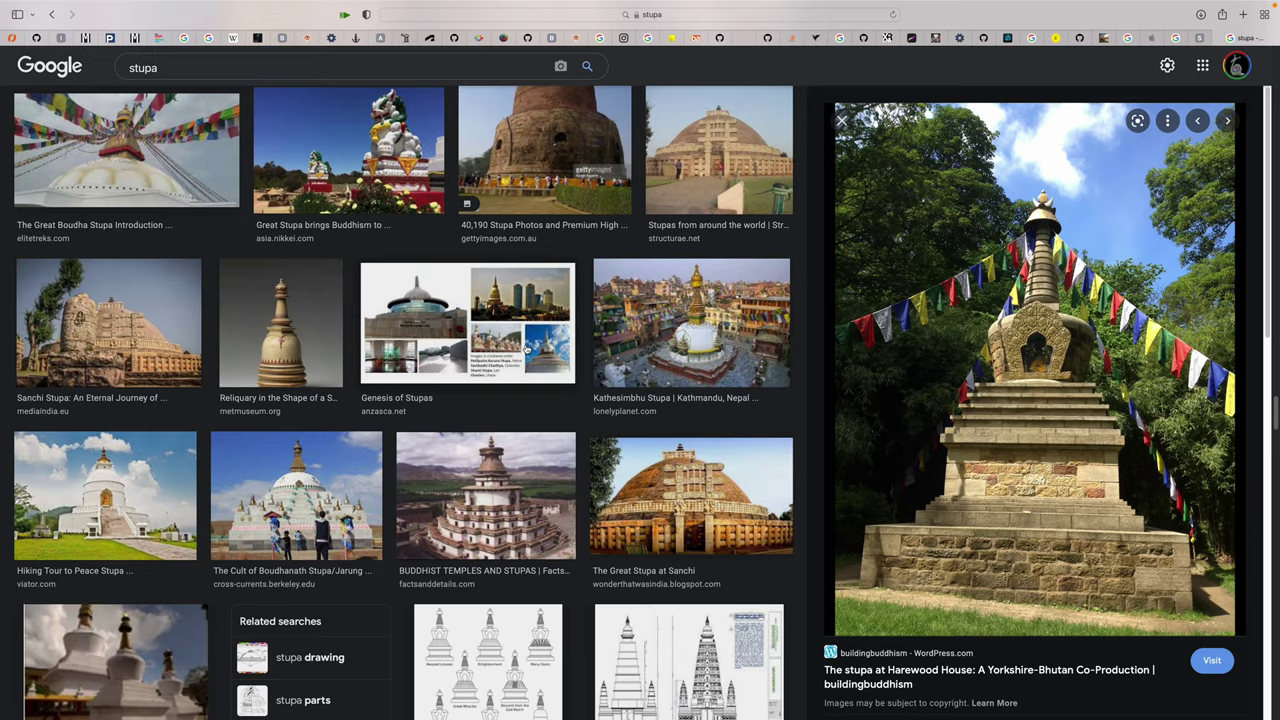
pyautogui.scroll(-5, 527, 350)
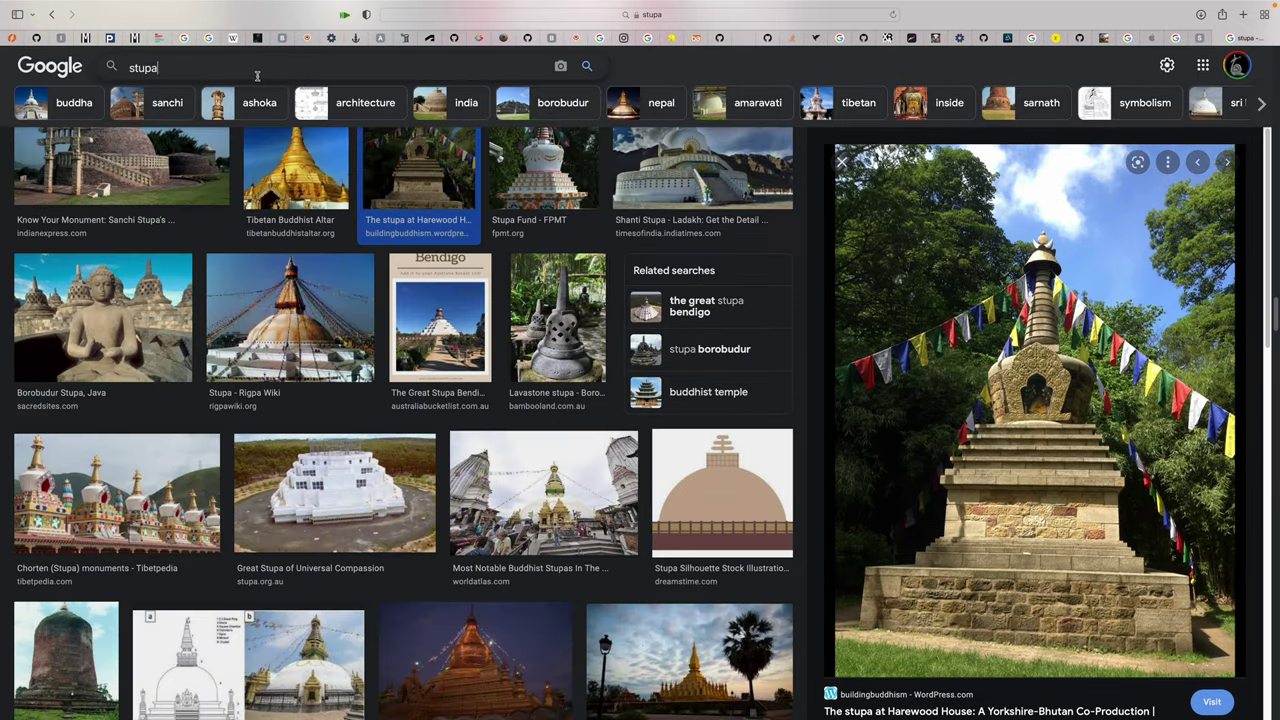
# - Search images for "stupa candi" and look through the results
pyautogui.click(257, 76)
pyautogui.write('candi')
pyautogui.press('Return')
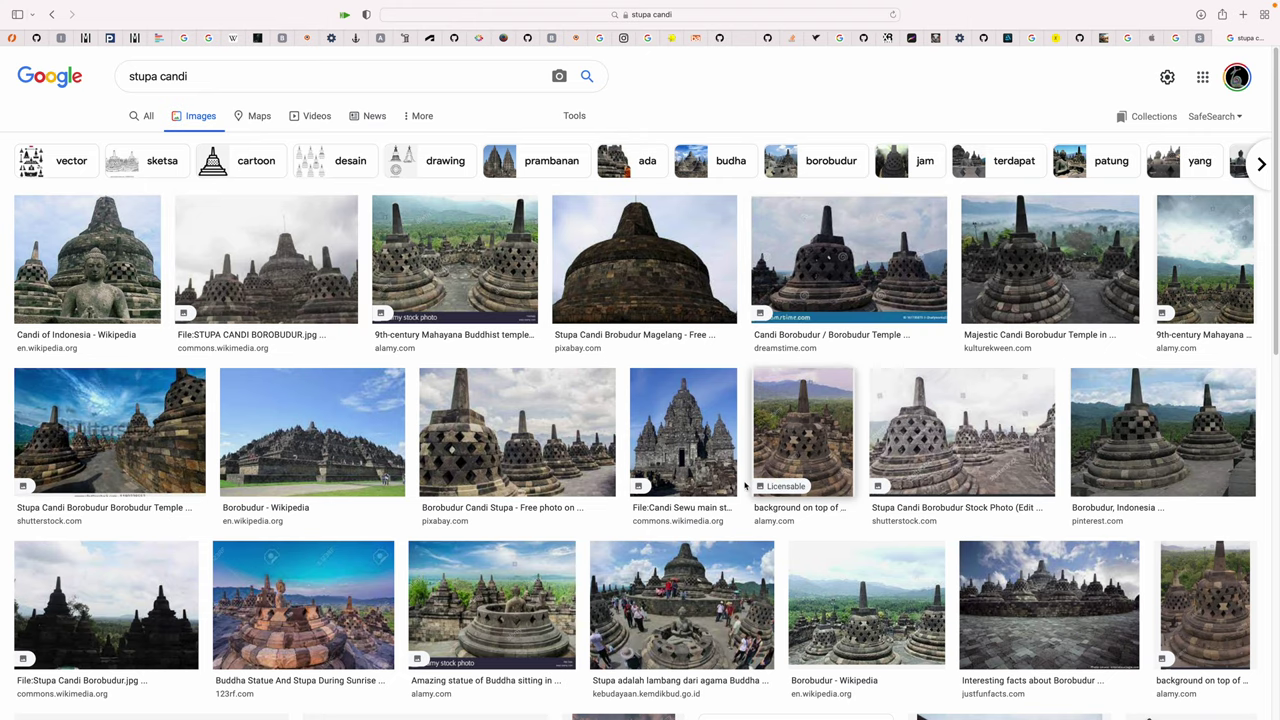
pyautogui.scroll(-3, 744, 490)
pyautogui.scroll(-2, 744, 490)
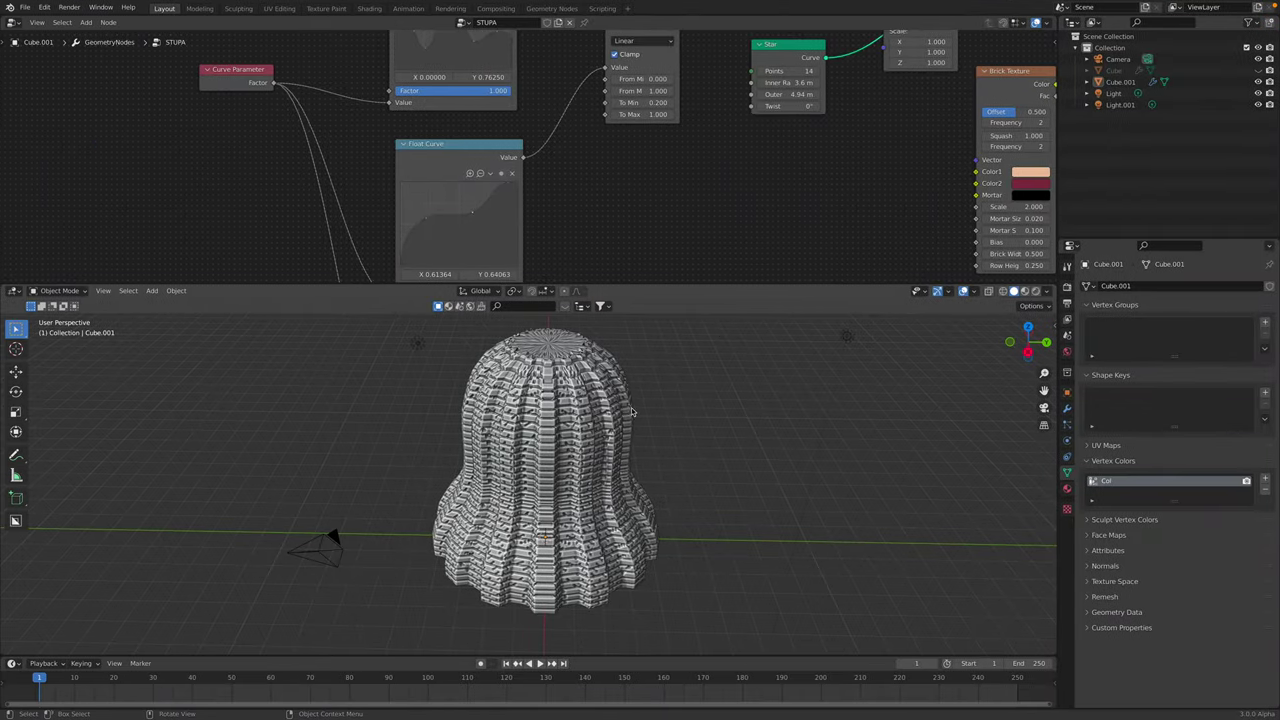
# - Switch back to Blender, save the file, and inspect the fluted stupa from several angles
pyautogui.moveTo(660, 430); pyautogui.dragTo(620, 418, button='middle')
pyautogui.hotkey('ctrl', 's')
pyautogui.scroll(-2, 645, 390)
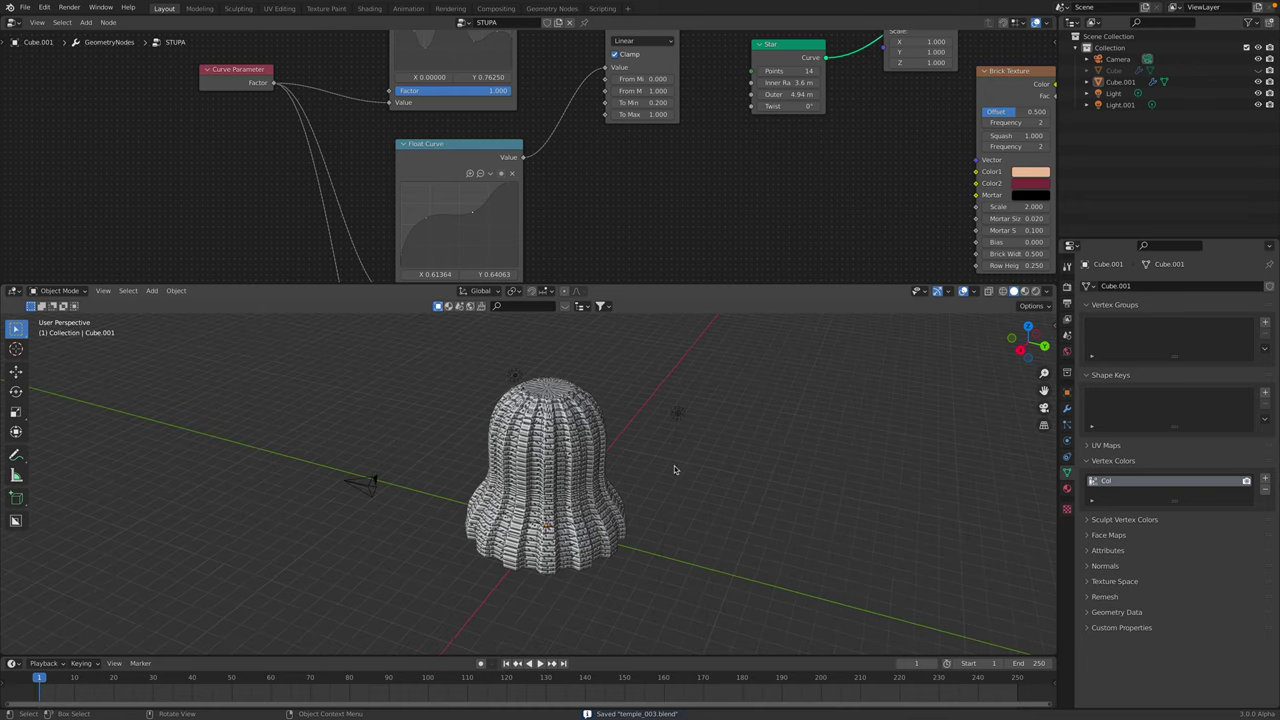
pyautogui.moveTo(686, 450); pyautogui.dragTo(700, 394, button='middle')
pyautogui.moveTo(697, 464); pyautogui.dragTo(741, 457, button='middle')
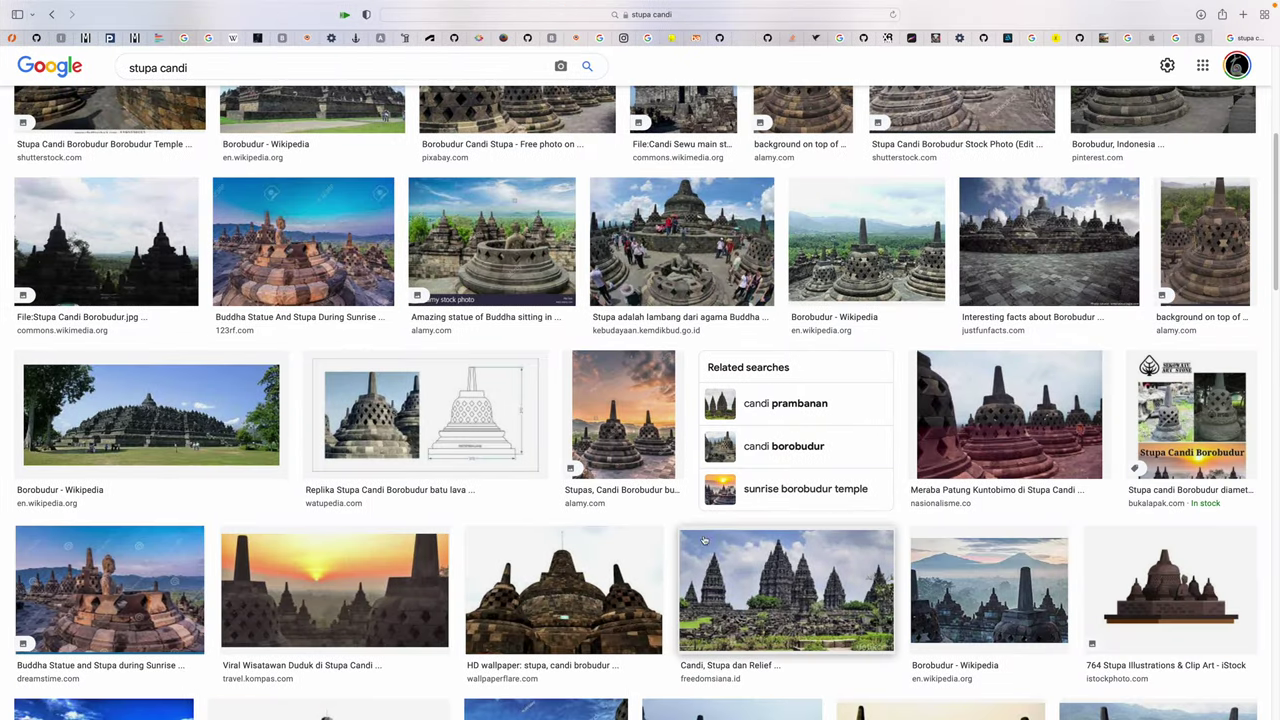
# - Return to the web browser, open the "Candi, Stupa dan Relief" image, and examine the surrounding temple photos
pyautogui.scroll(-3, 704, 540)
pyautogui.click(778, 394)
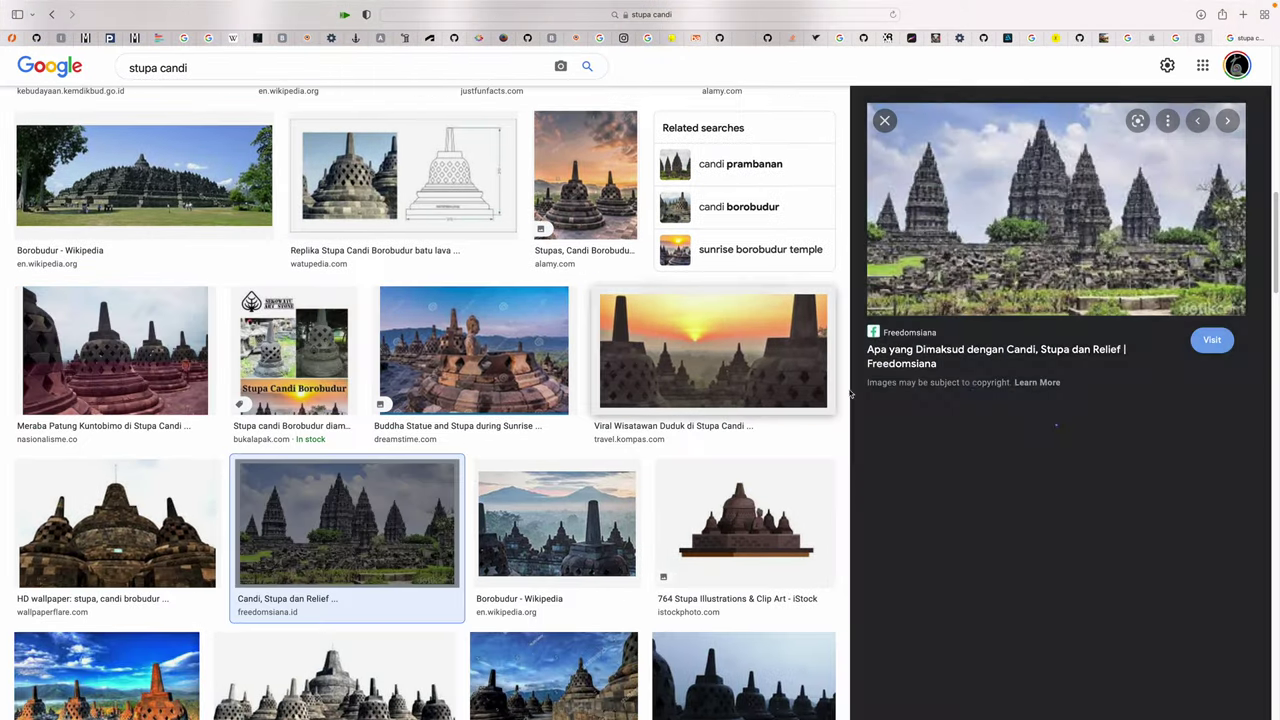
pyautogui.scroll(-10, 776, 450)
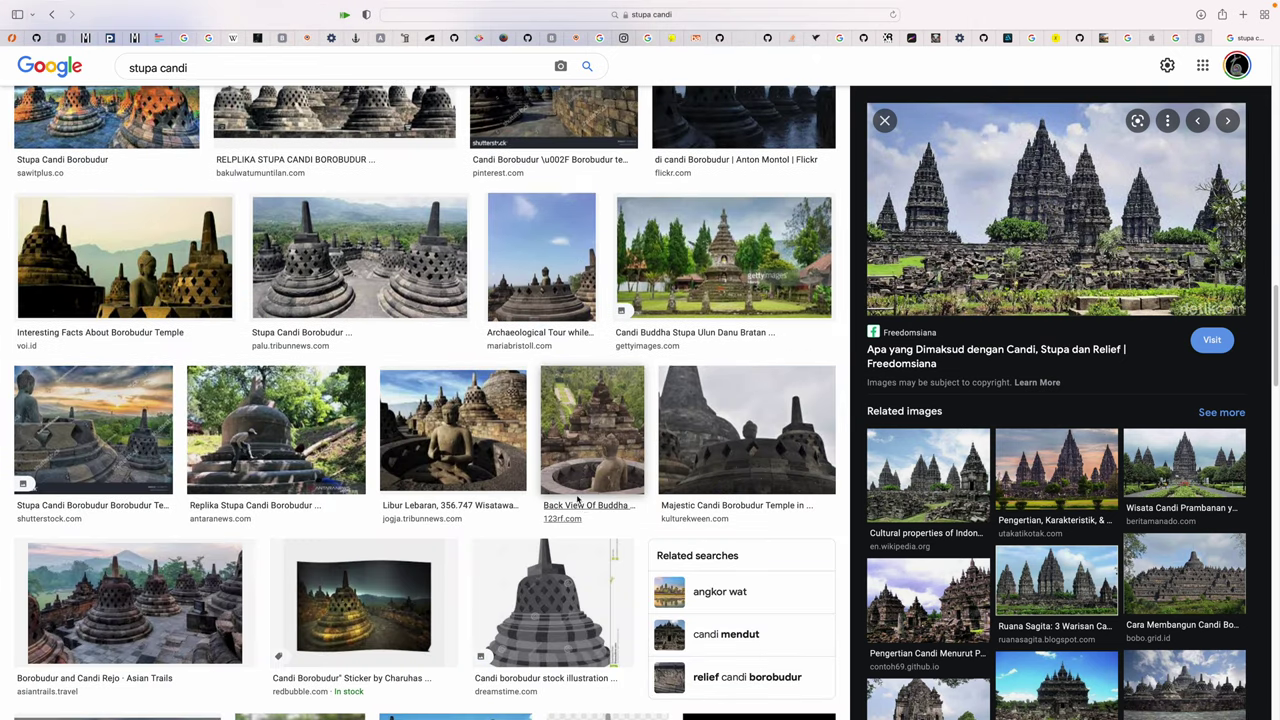
pyautogui.scroll(9, 543, 491)
pyautogui.scroll(4, 543, 491)
# - Switch back to Blender and review the stupa alongside an overview of the whole STUPA node tree
pyautogui.hotkey('ctrl', 'Left')
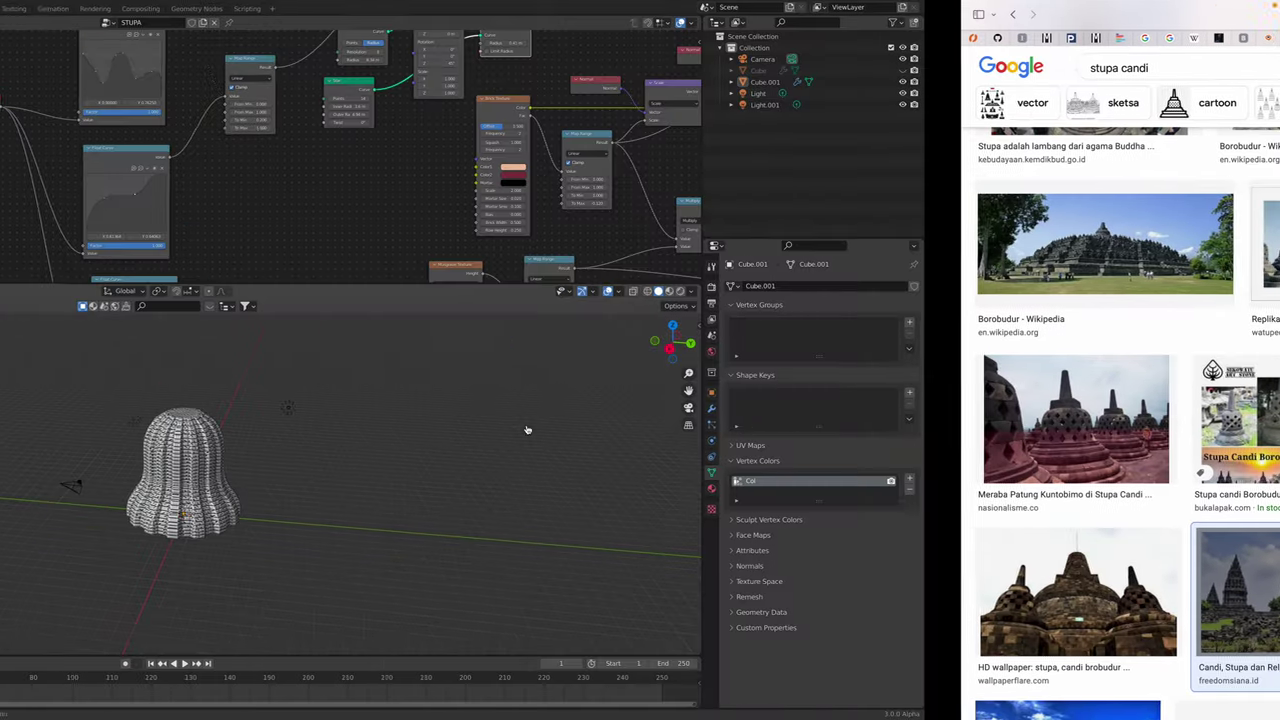
pyautogui.moveTo(591, 443); pyautogui.dragTo(576, 426, button='middle')
pyautogui.scroll(2, 575, 427)
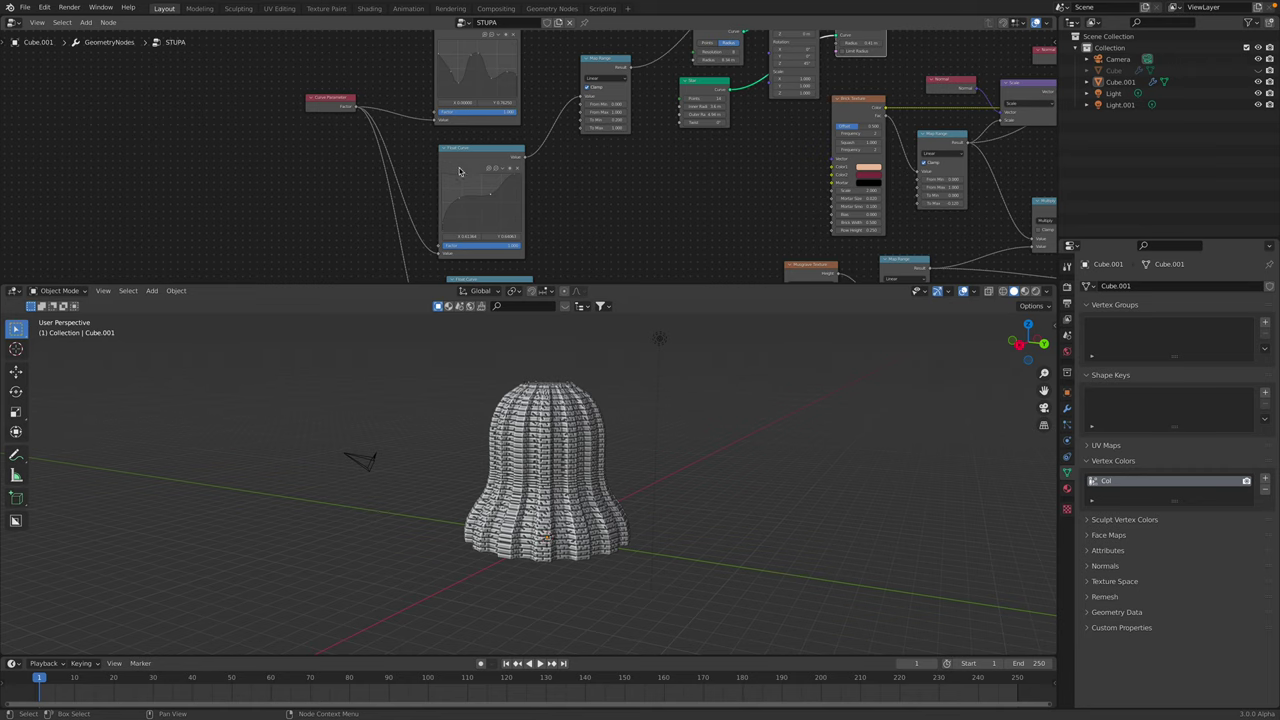
pyautogui.scroll(-3, 548, 193)
pyautogui.moveTo(548, 193); pyautogui.dragTo(437, 228, button='middle')
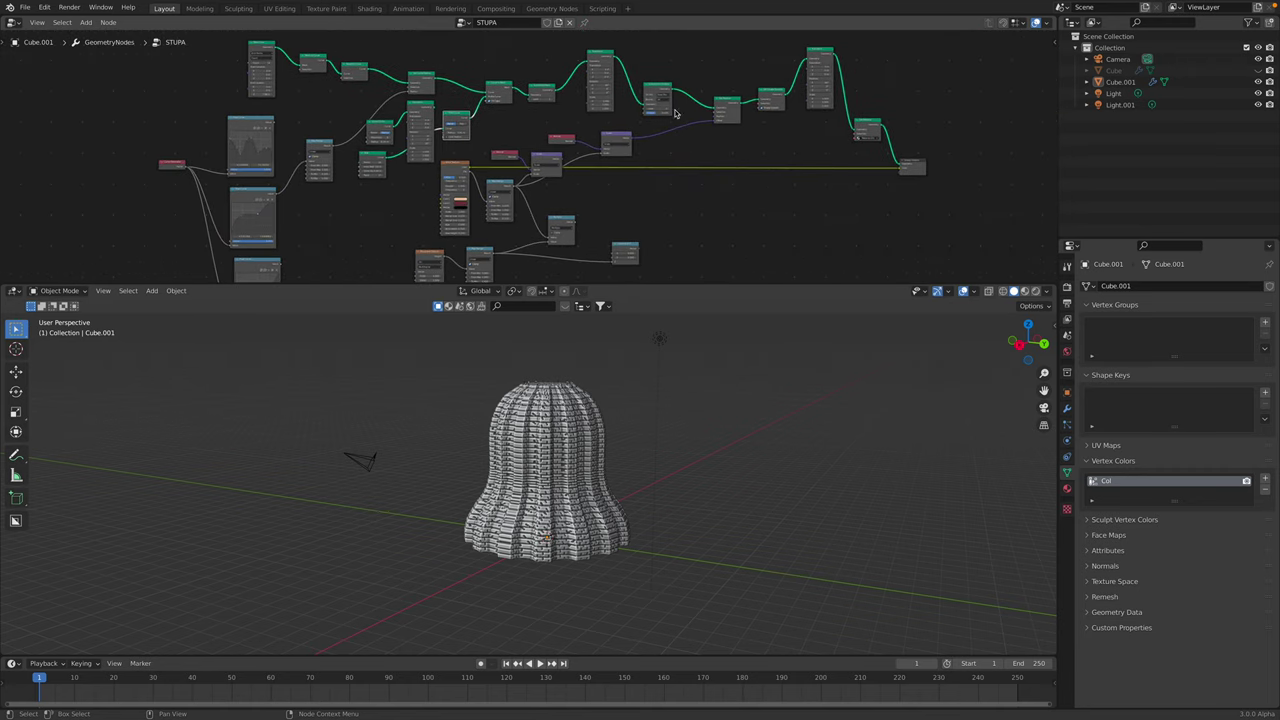
pyautogui.moveTo(701, 146); pyautogui.dragTo(647, 192, button='middle')
pyautogui.scroll(1, 668, 180)
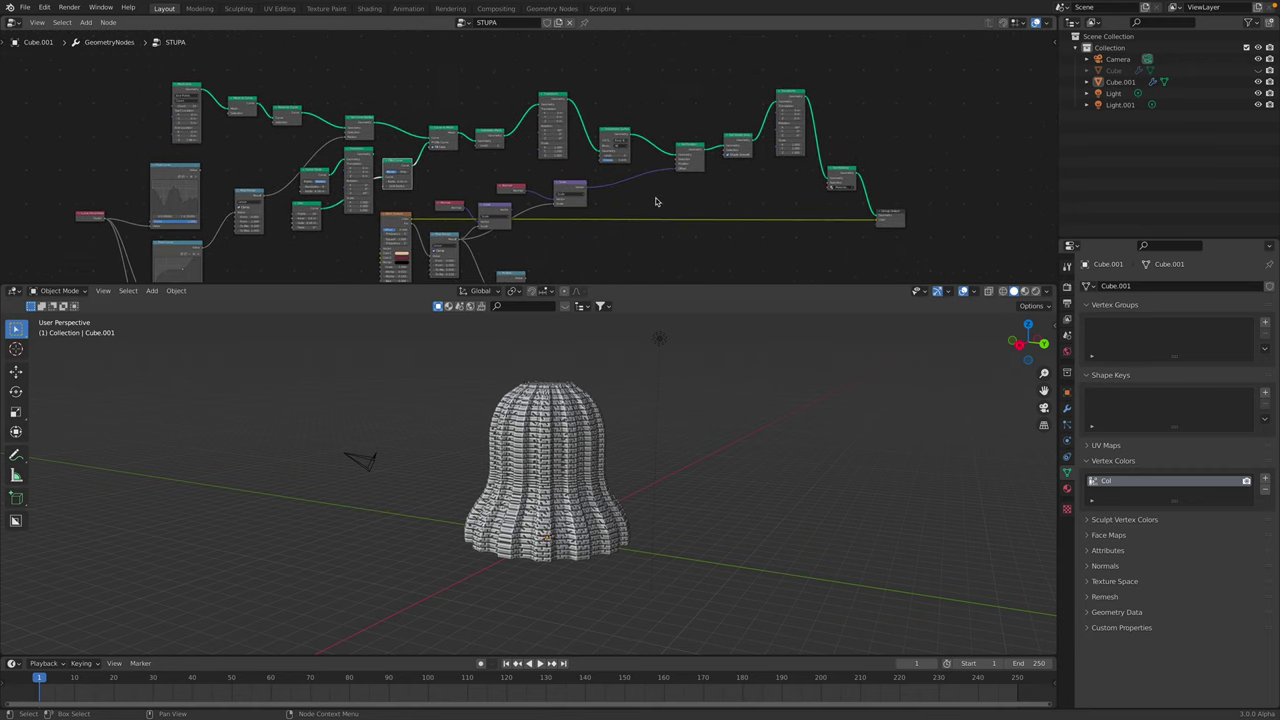
pyautogui.moveTo(691, 4)
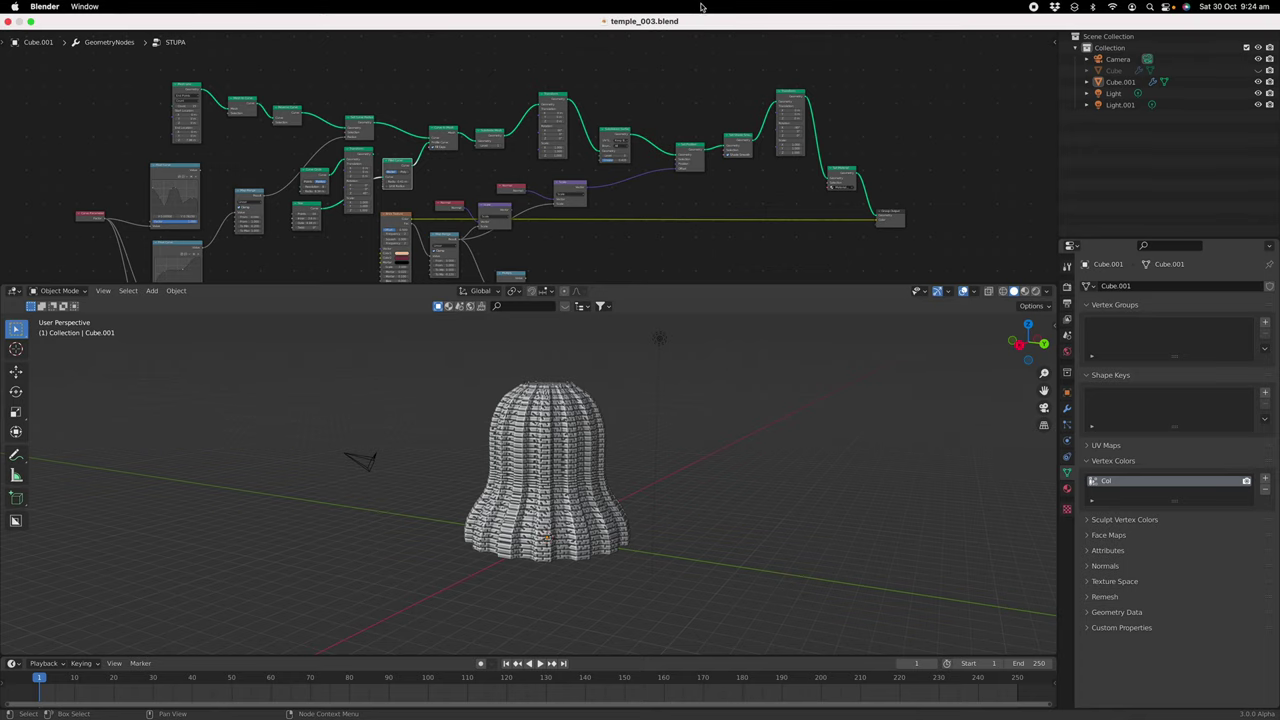